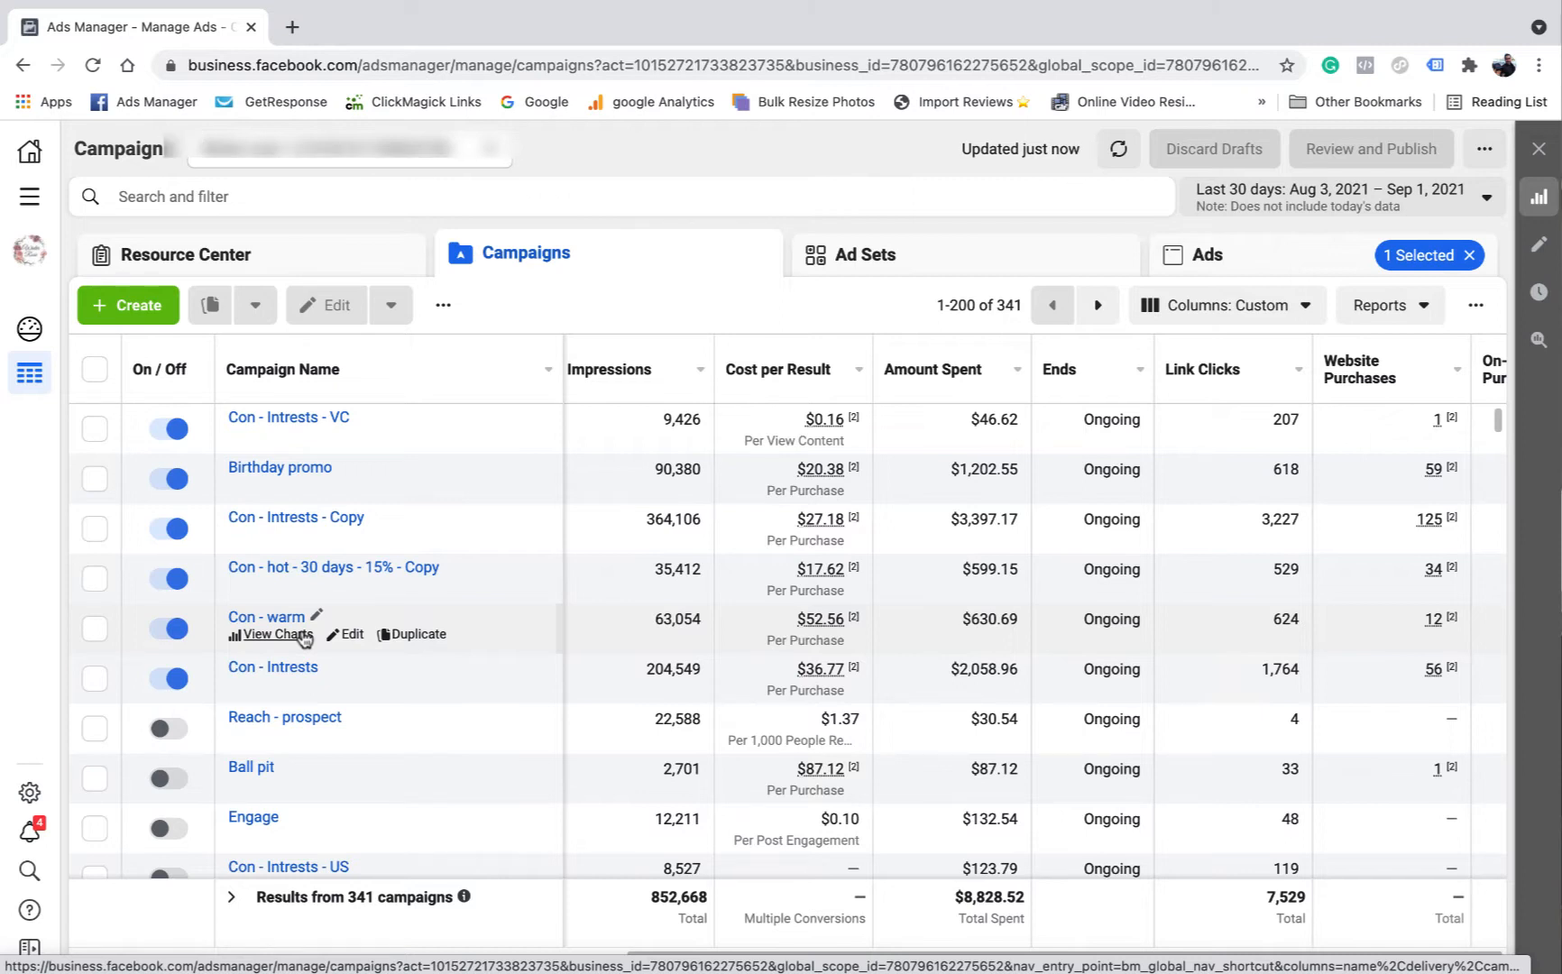
Step: Open the Con - warm campaign's ad set settings, examine the included and excluded custom audiences, and return to the campaign list
{"action": "left_click", "coordinate": [95, 628]}
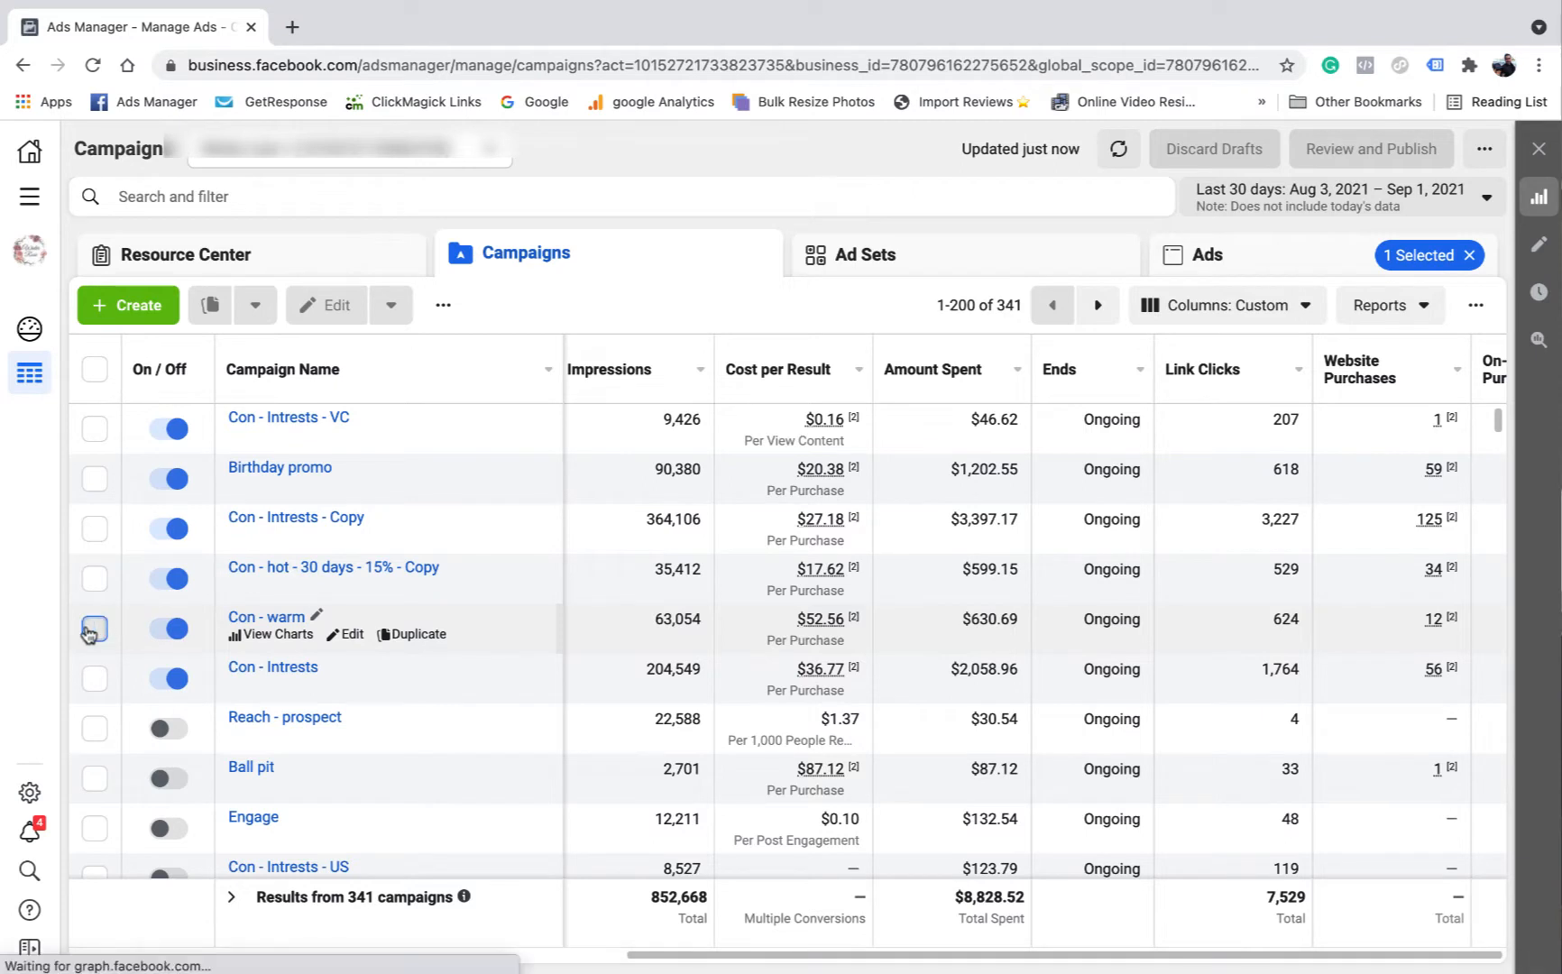
{"action": "left_click", "coordinate": [922, 251]}
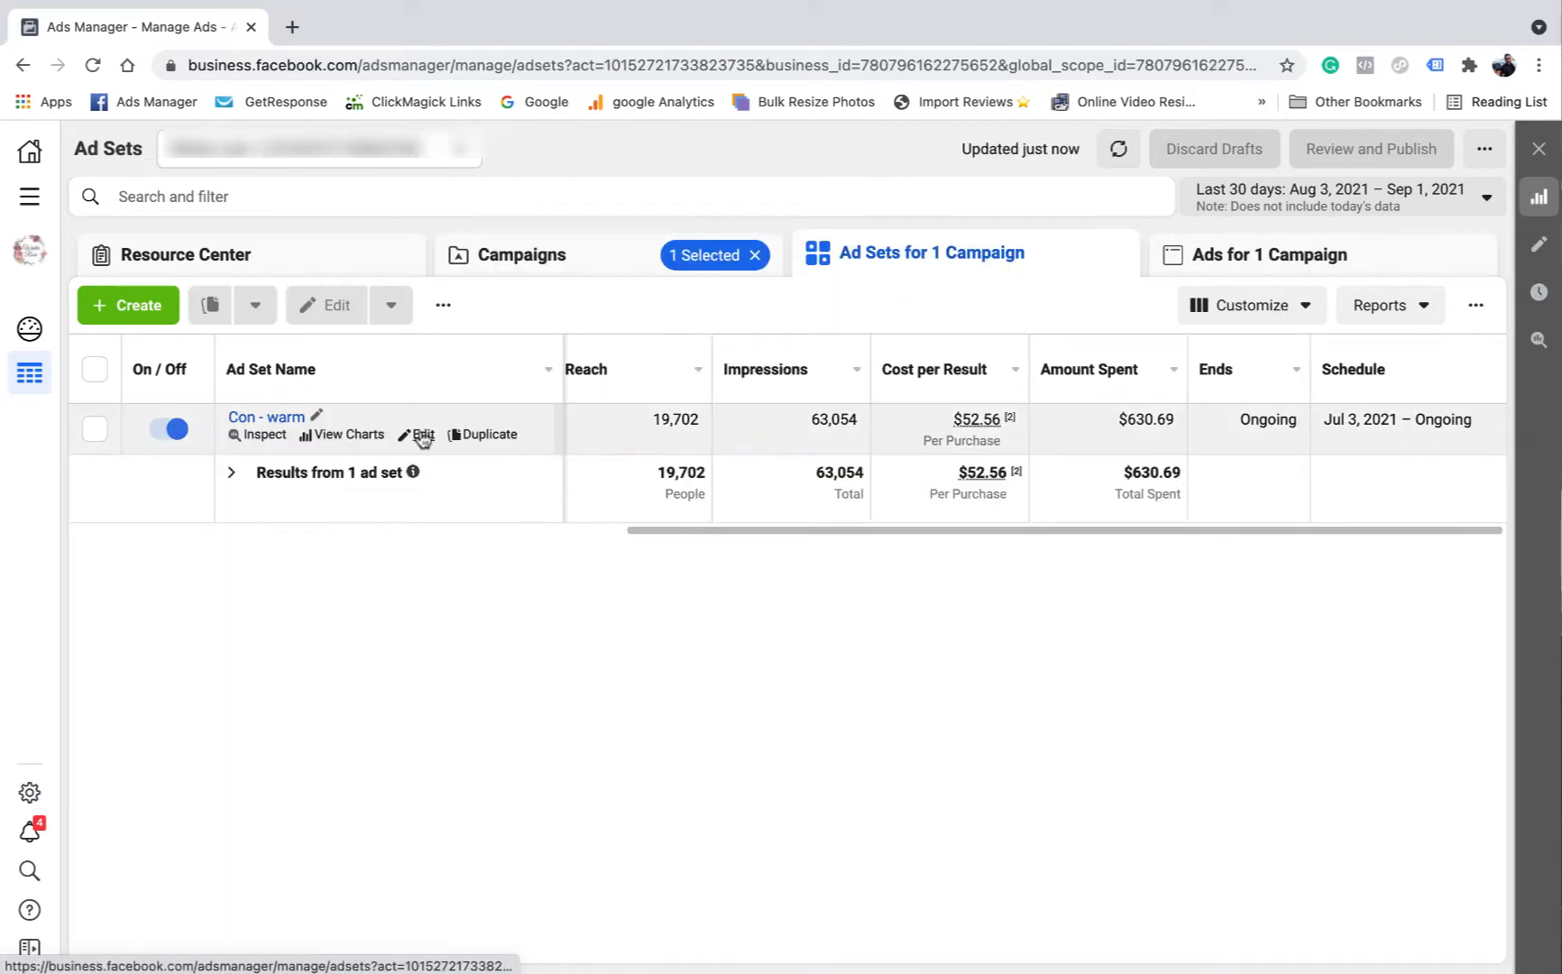
{"action": "left_click", "coordinate": [443, 433]}
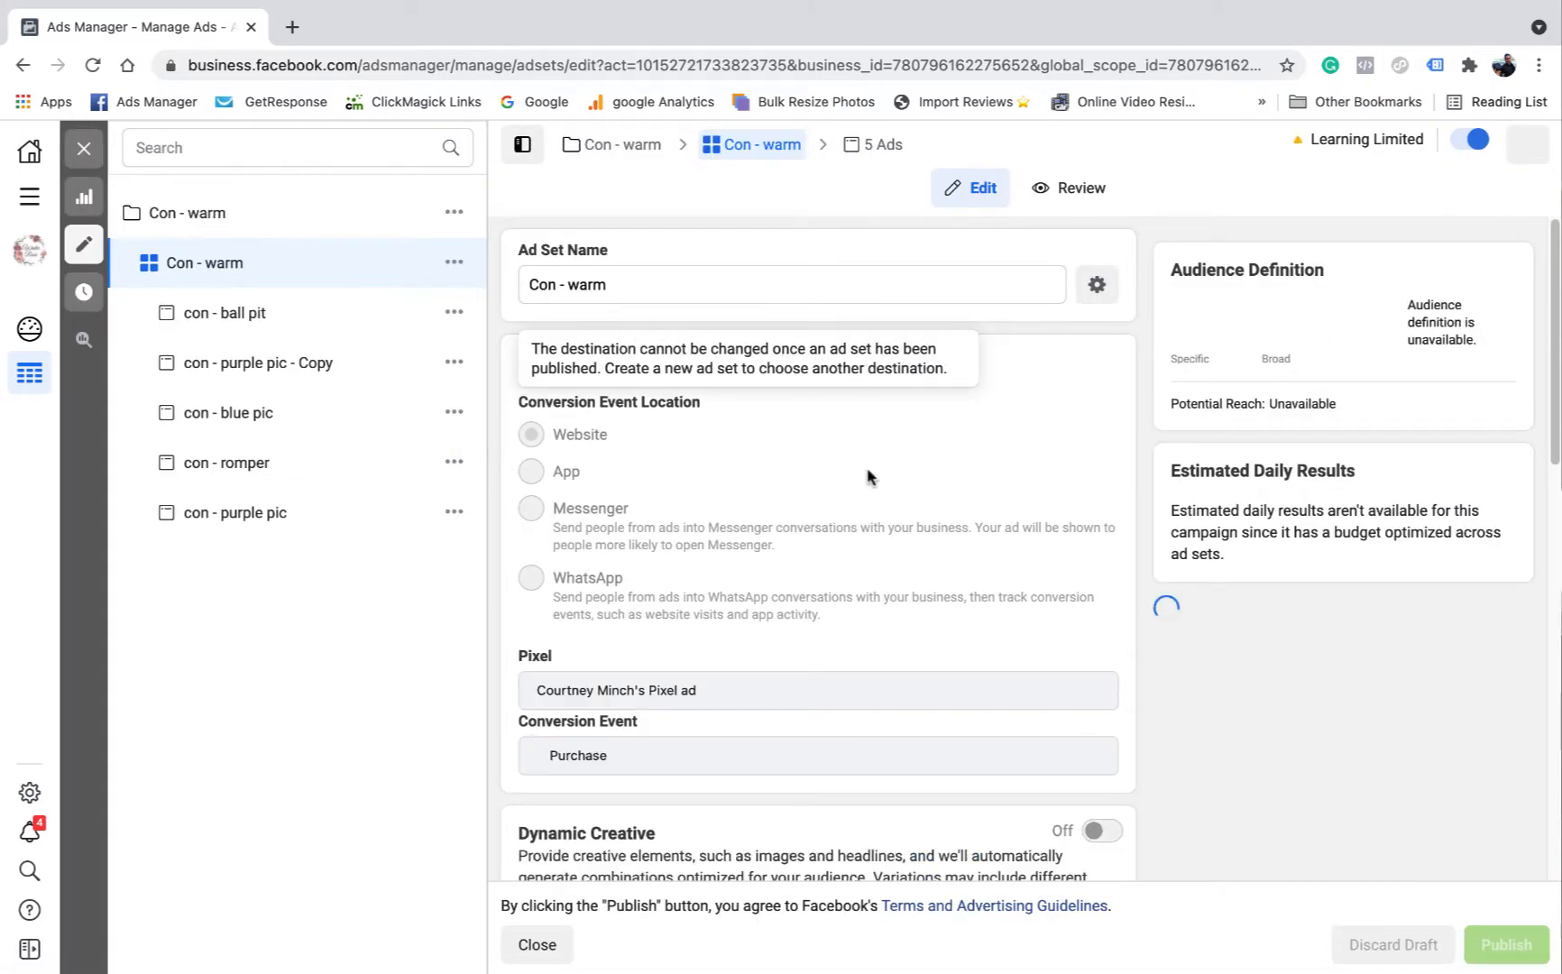
{"action": "scroll", "coordinate": [867, 476], "scroll_direction": "down", "scroll_amount": 2}
{"action": "scroll", "coordinate": [866, 476], "scroll_direction": "down", "scroll_amount": 6}
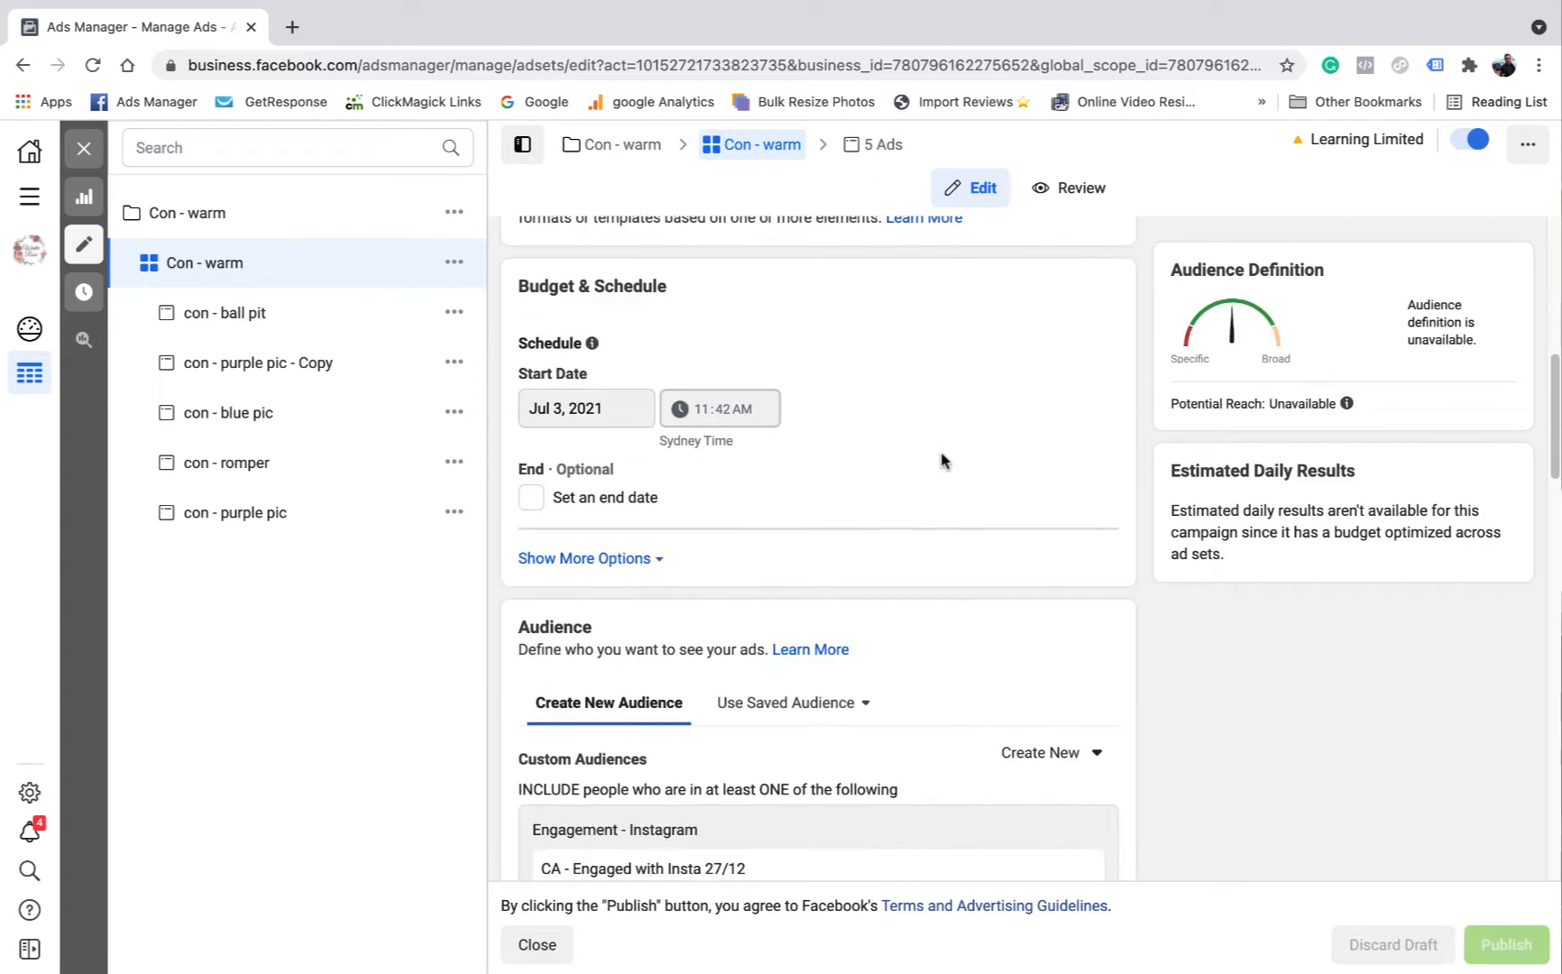
{"action": "scroll", "coordinate": [941, 461], "scroll_direction": "down", "scroll_amount": 3}
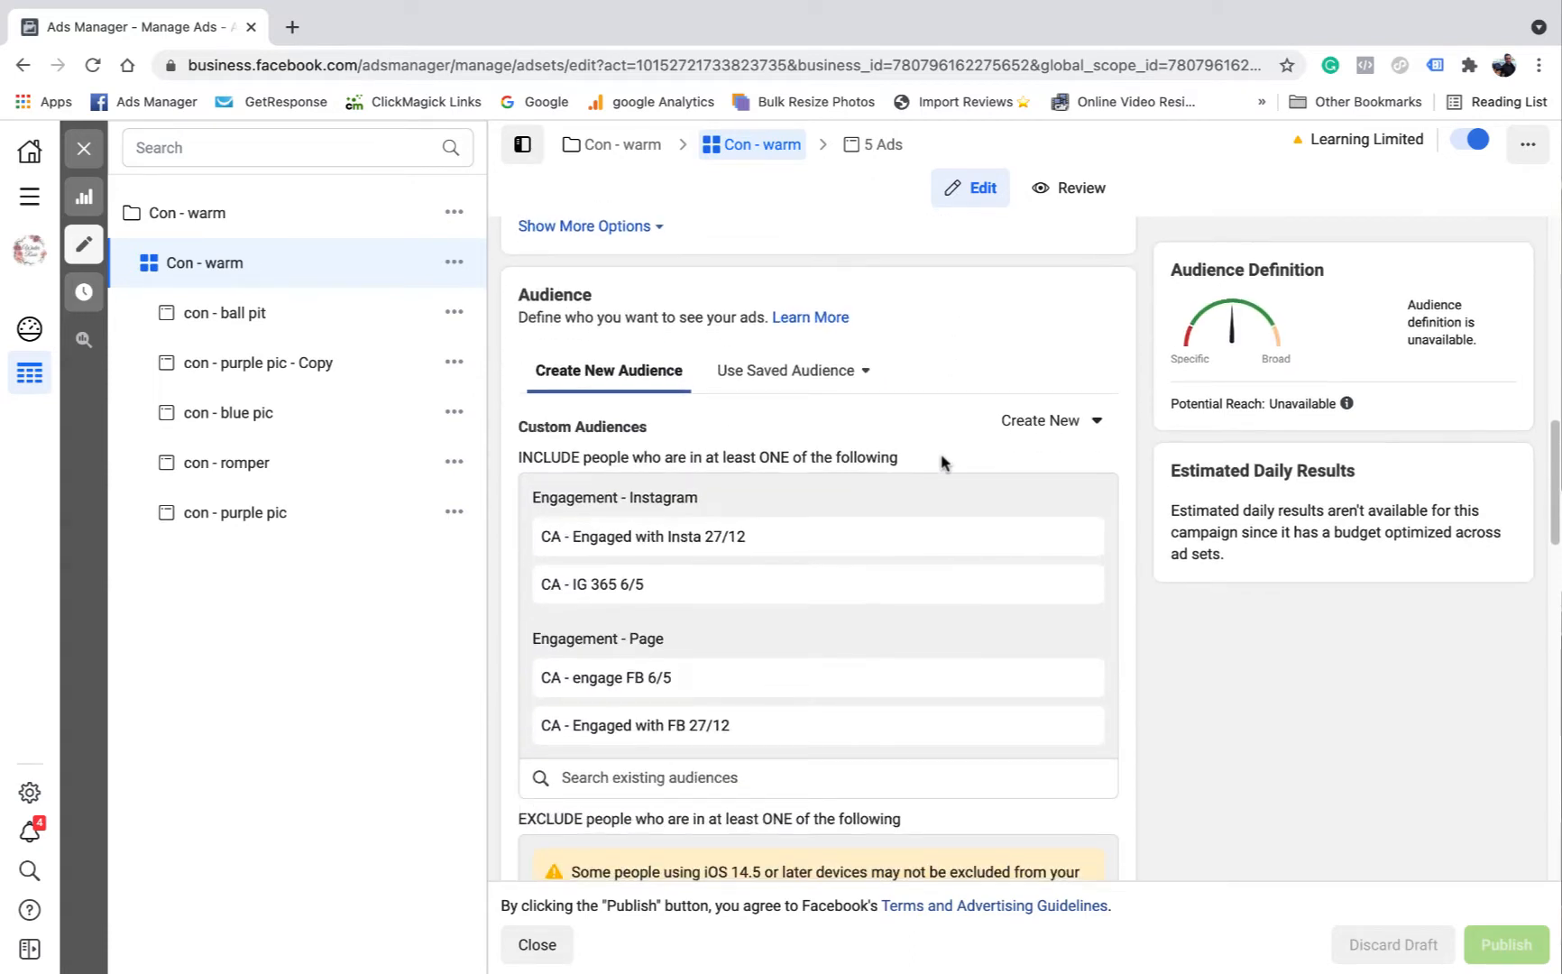
{"action": "scroll", "coordinate": [731, 417], "scroll_direction": "down", "scroll_amount": 2}
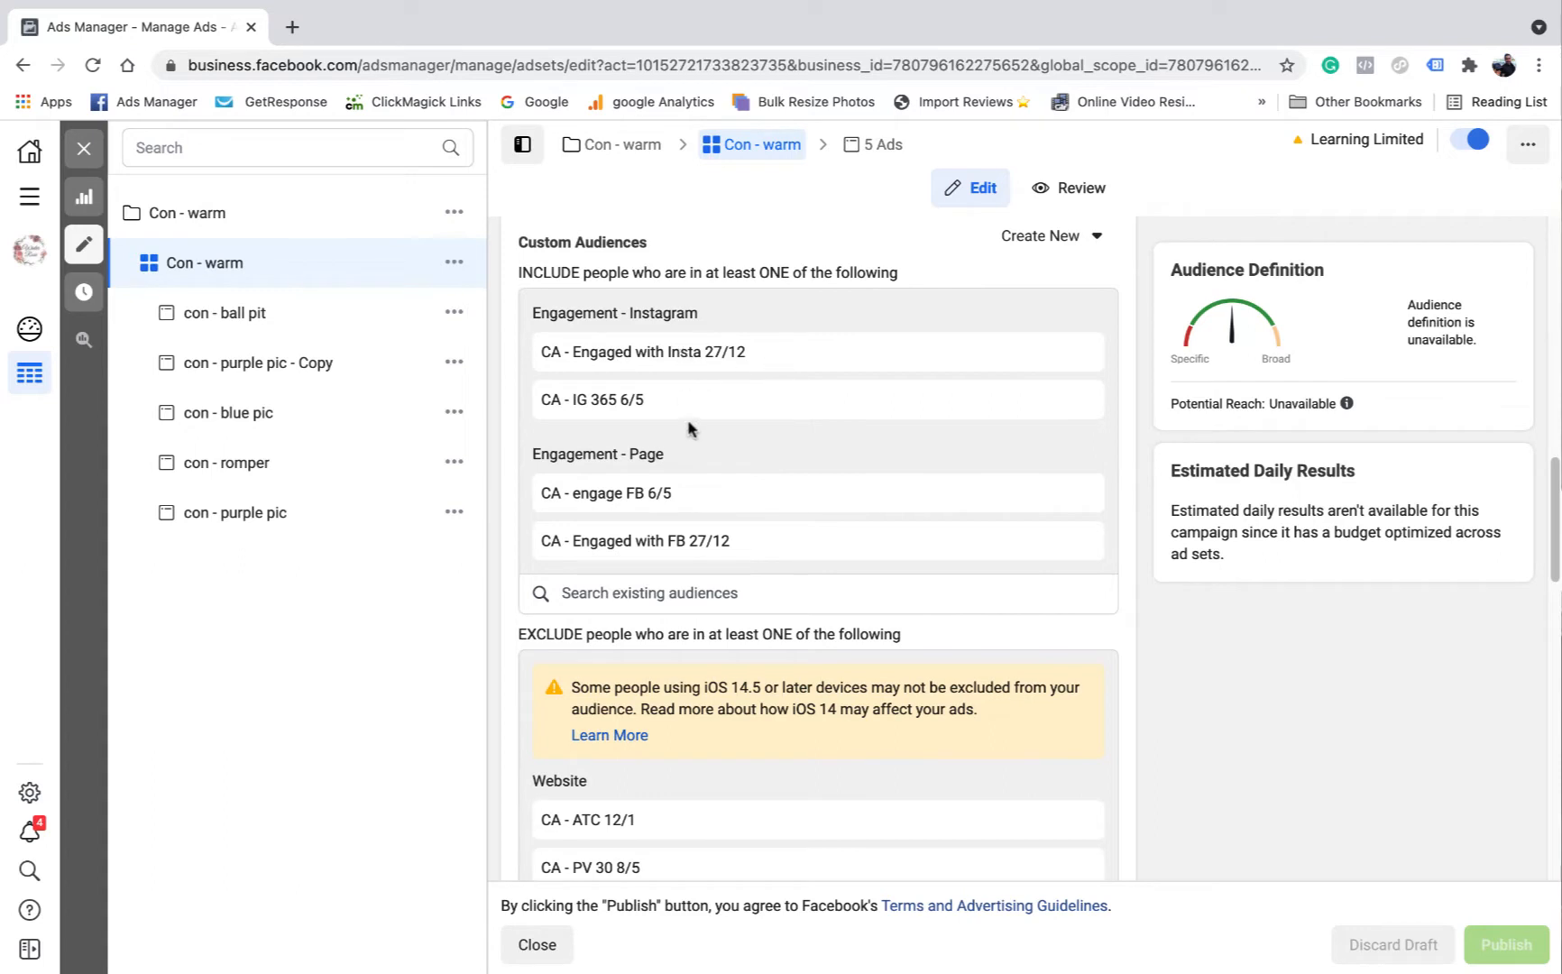
{"action": "scroll", "coordinate": [692, 433], "scroll_direction": "down", "scroll_amount": 4}
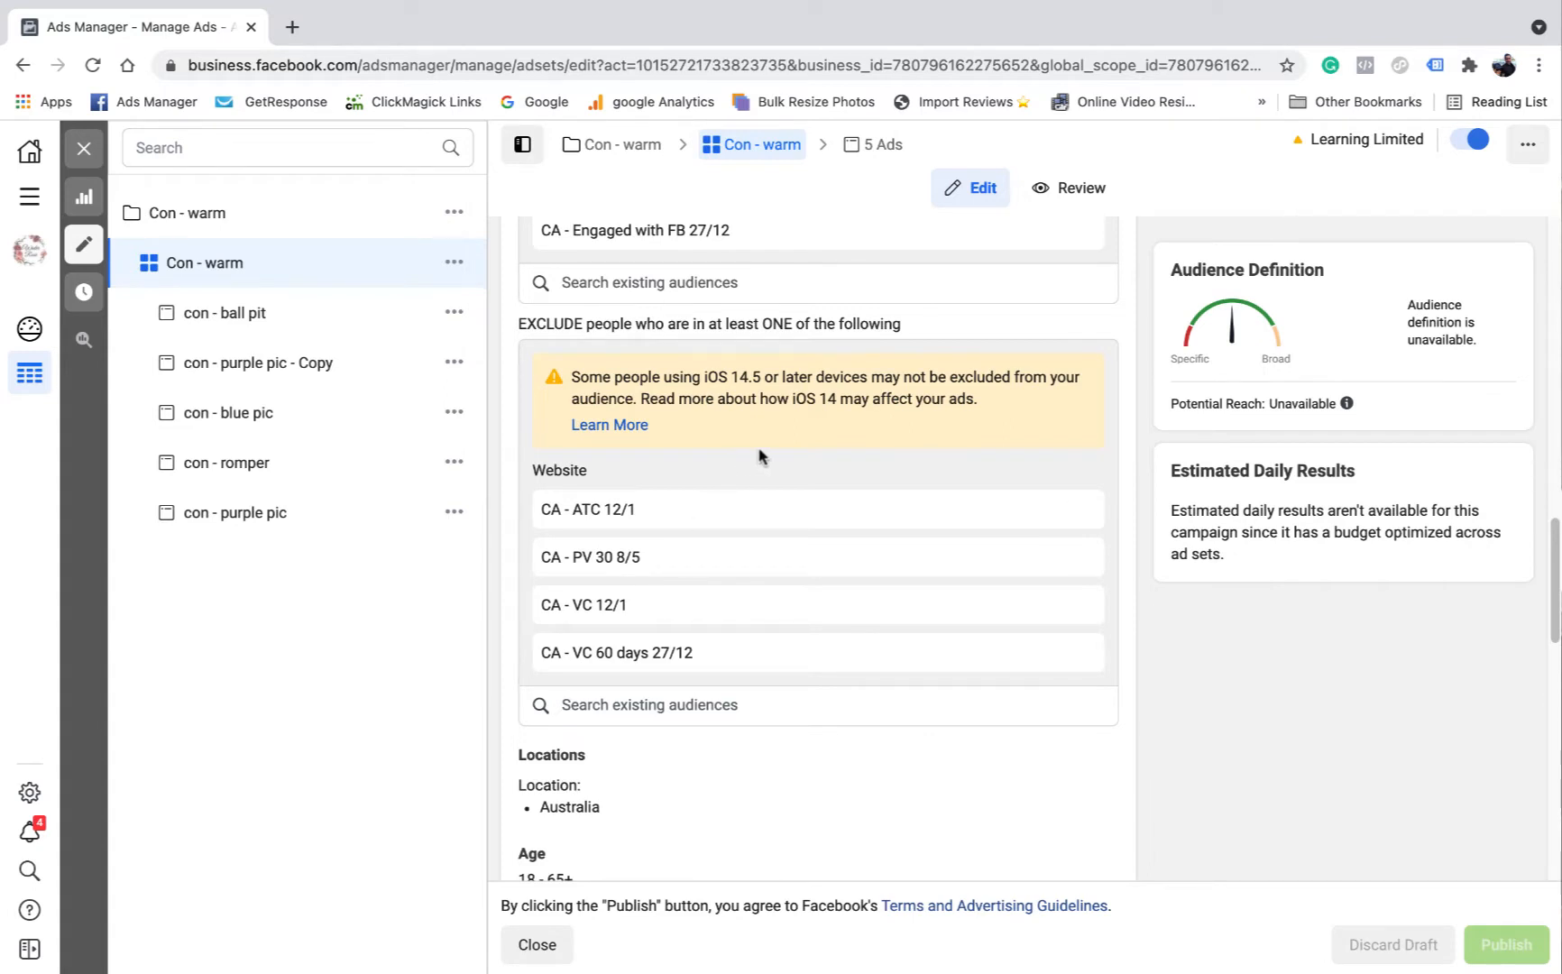
{"action": "scroll", "coordinate": [798, 593], "scroll_direction": "up", "scroll_amount": 2}
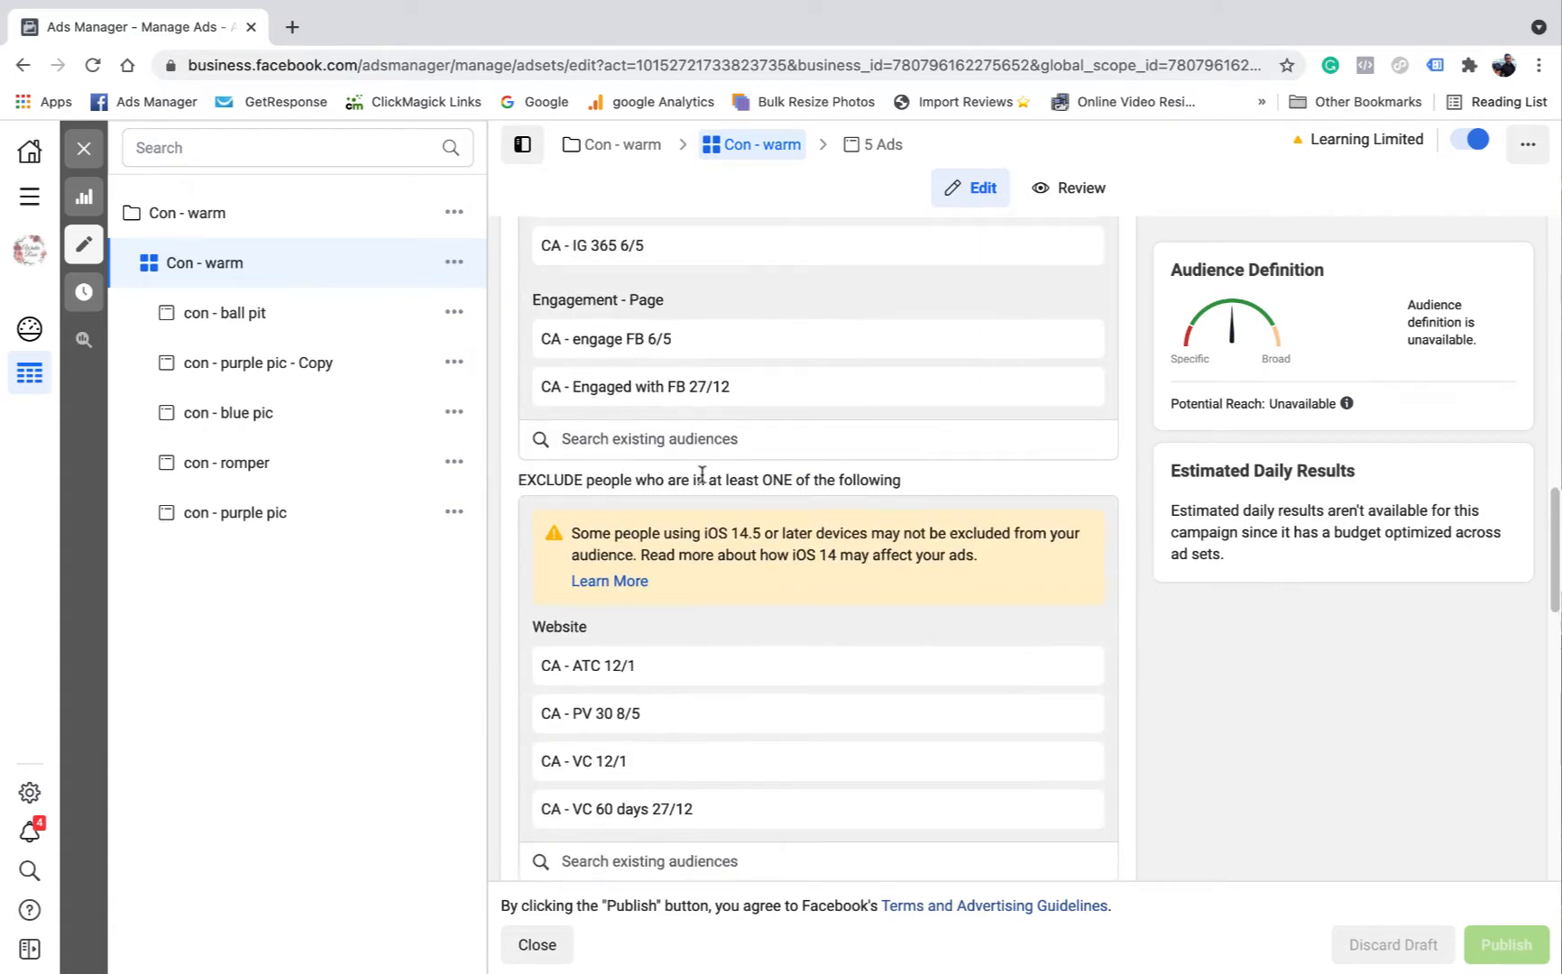
{"action": "left_click", "coordinate": [83, 147]}
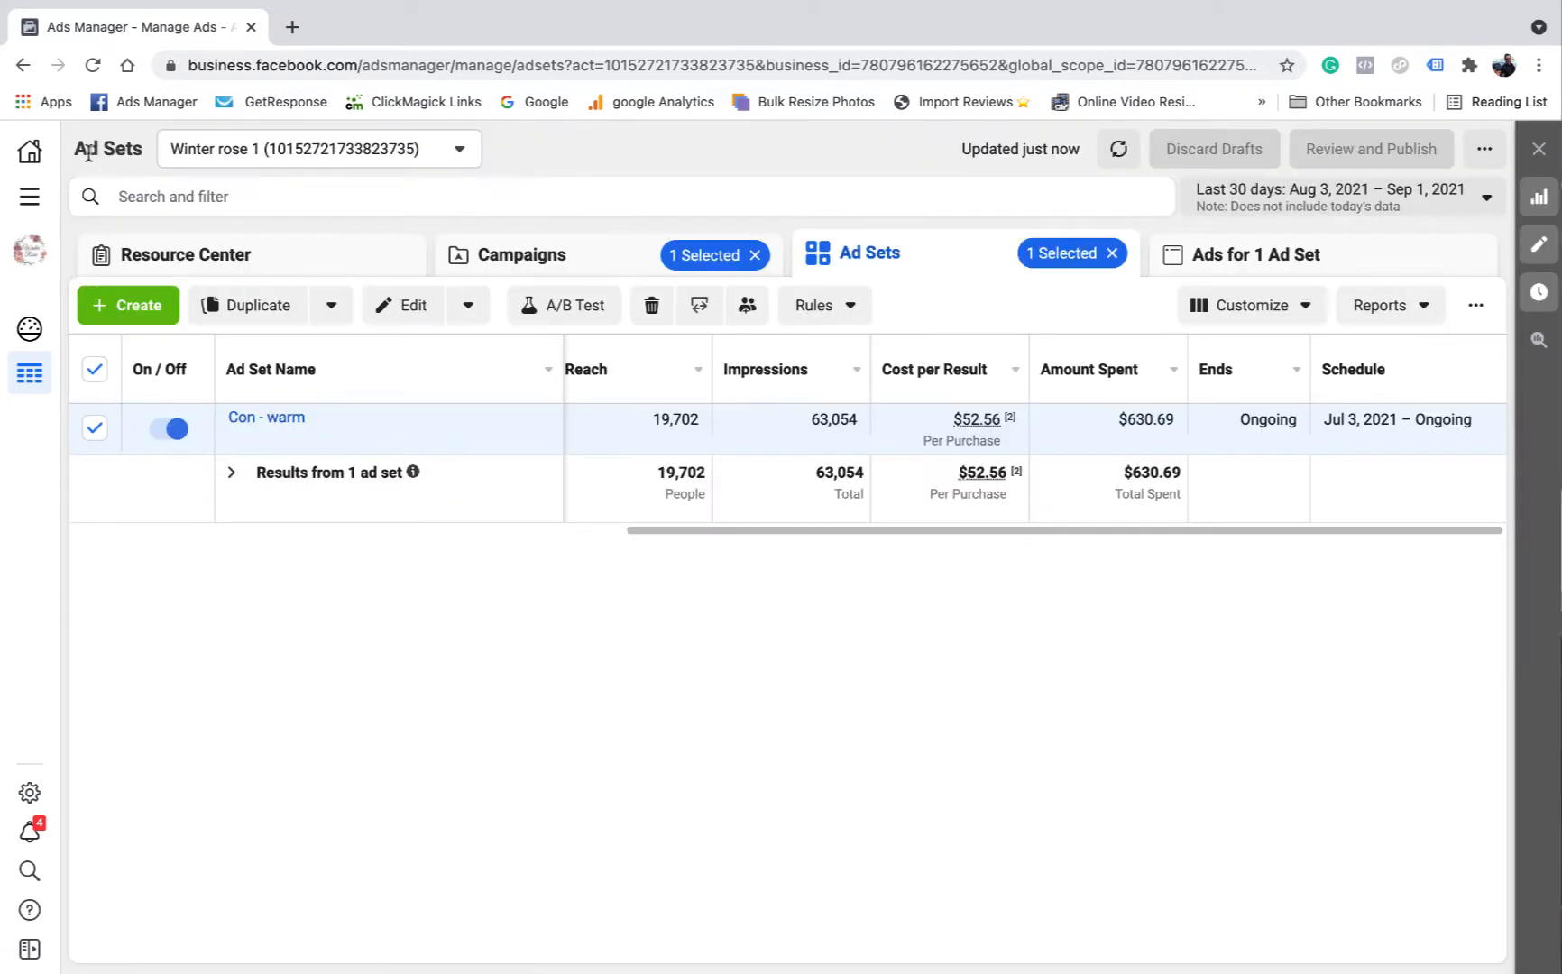
{"action": "left_click", "coordinate": [521, 253]}
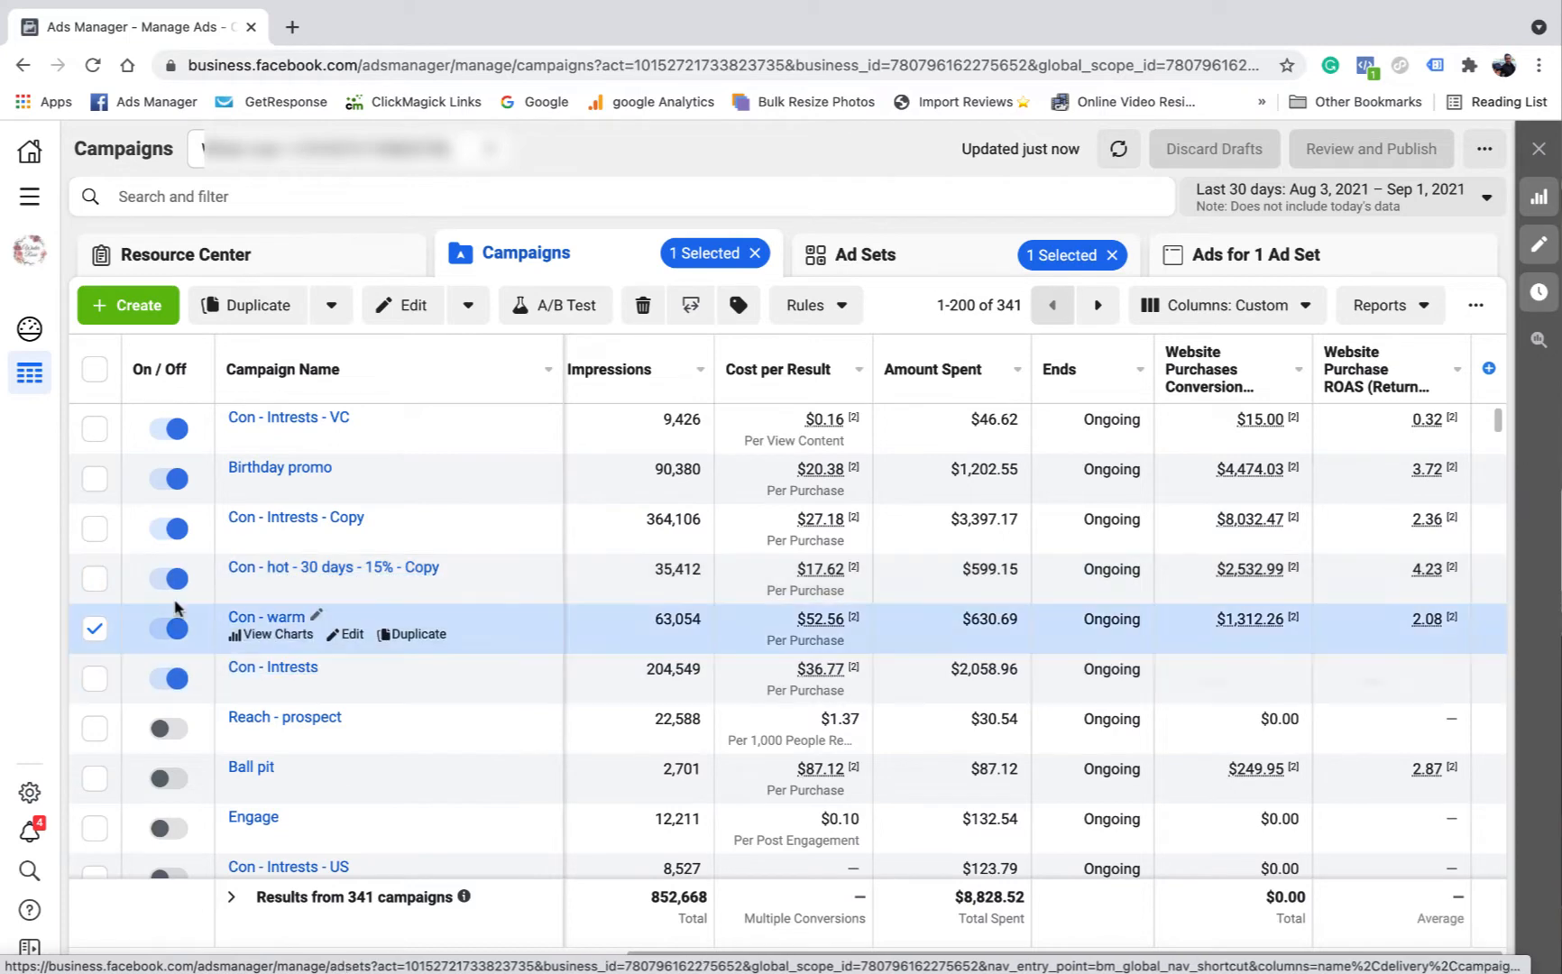
Step: Reopen the Con - warm ad set settings and examine its conversion, schedule, custom audience, location, age and gender settings
{"action": "left_click", "coordinate": [852, 255]}
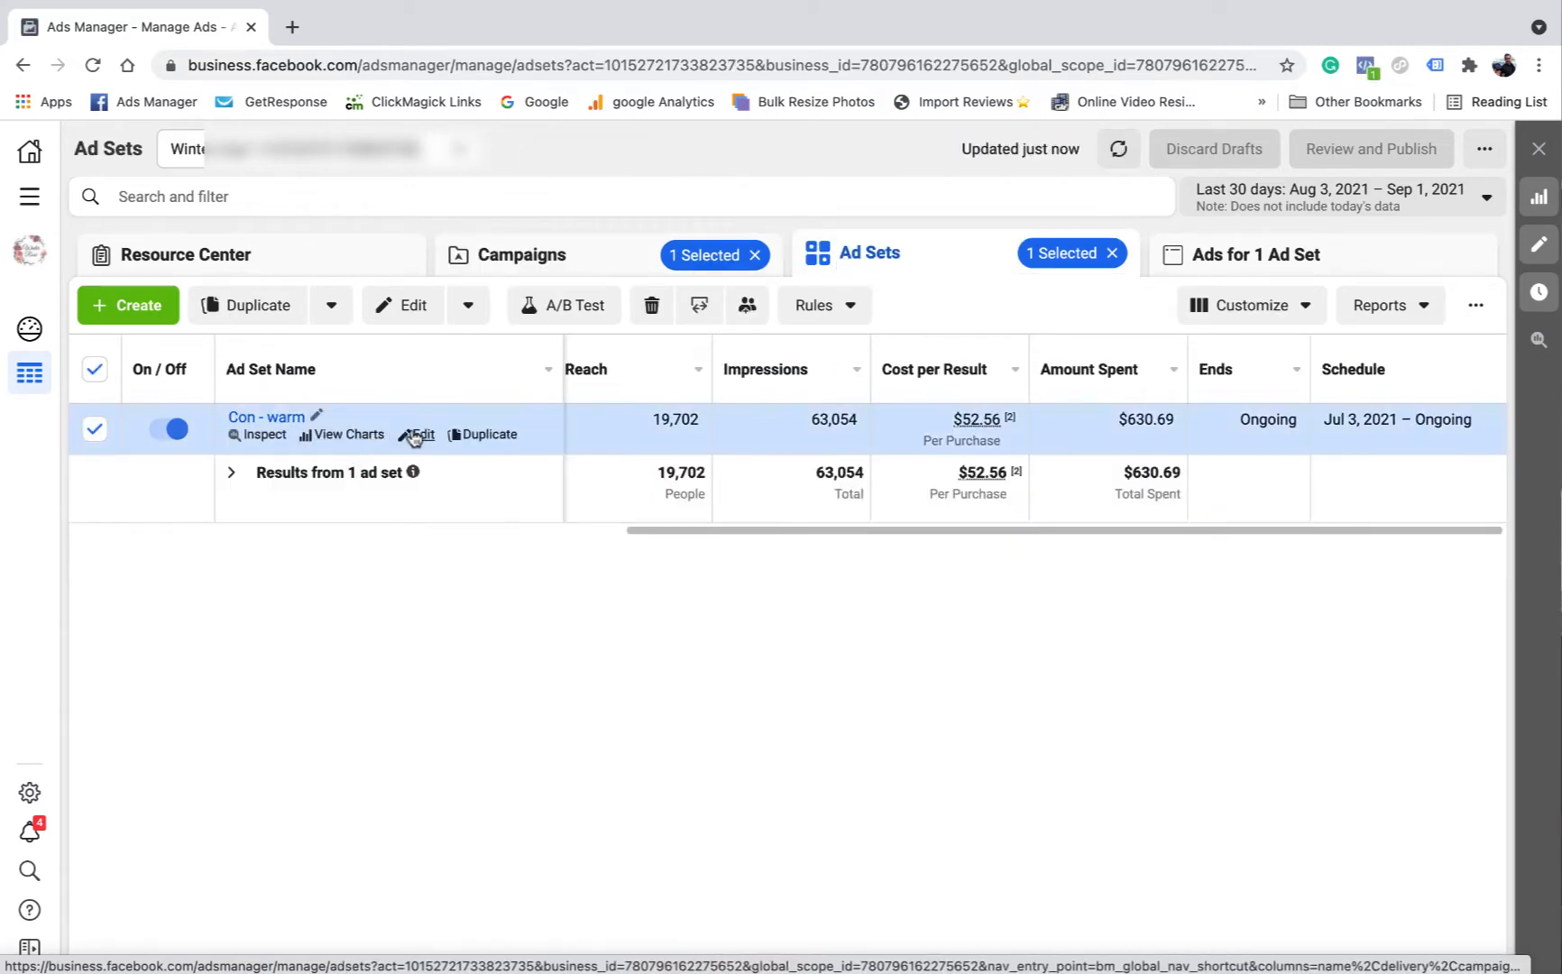
{"action": "left_click", "coordinate": [423, 435]}
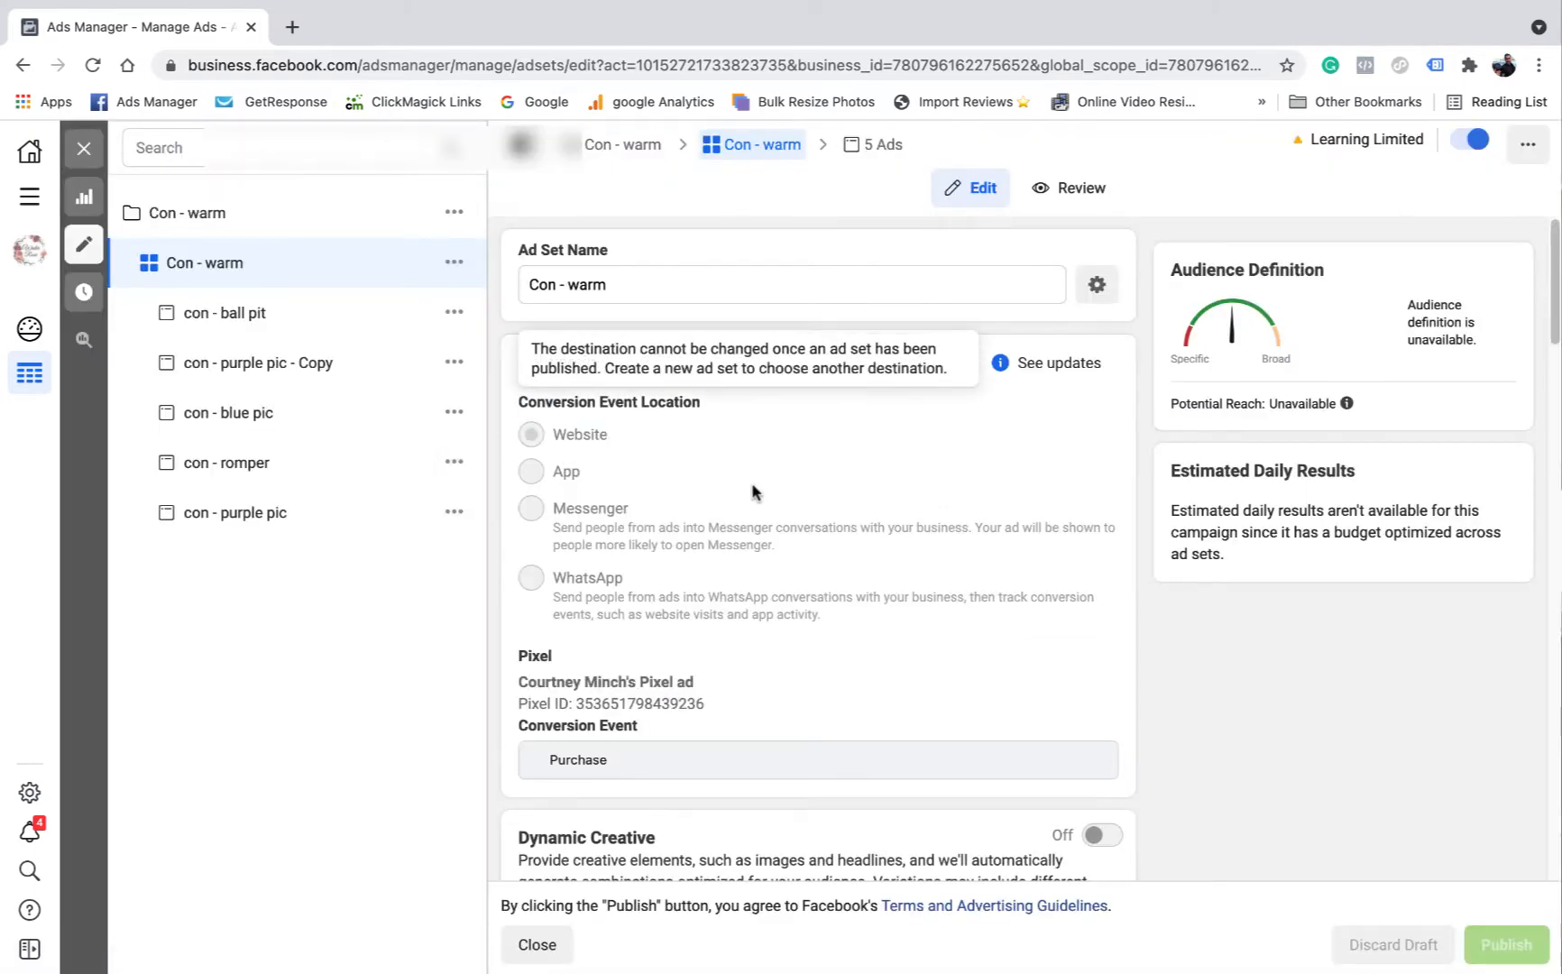
{"action": "scroll", "coordinate": [845, 445], "scroll_direction": "down", "scroll_amount": 4}
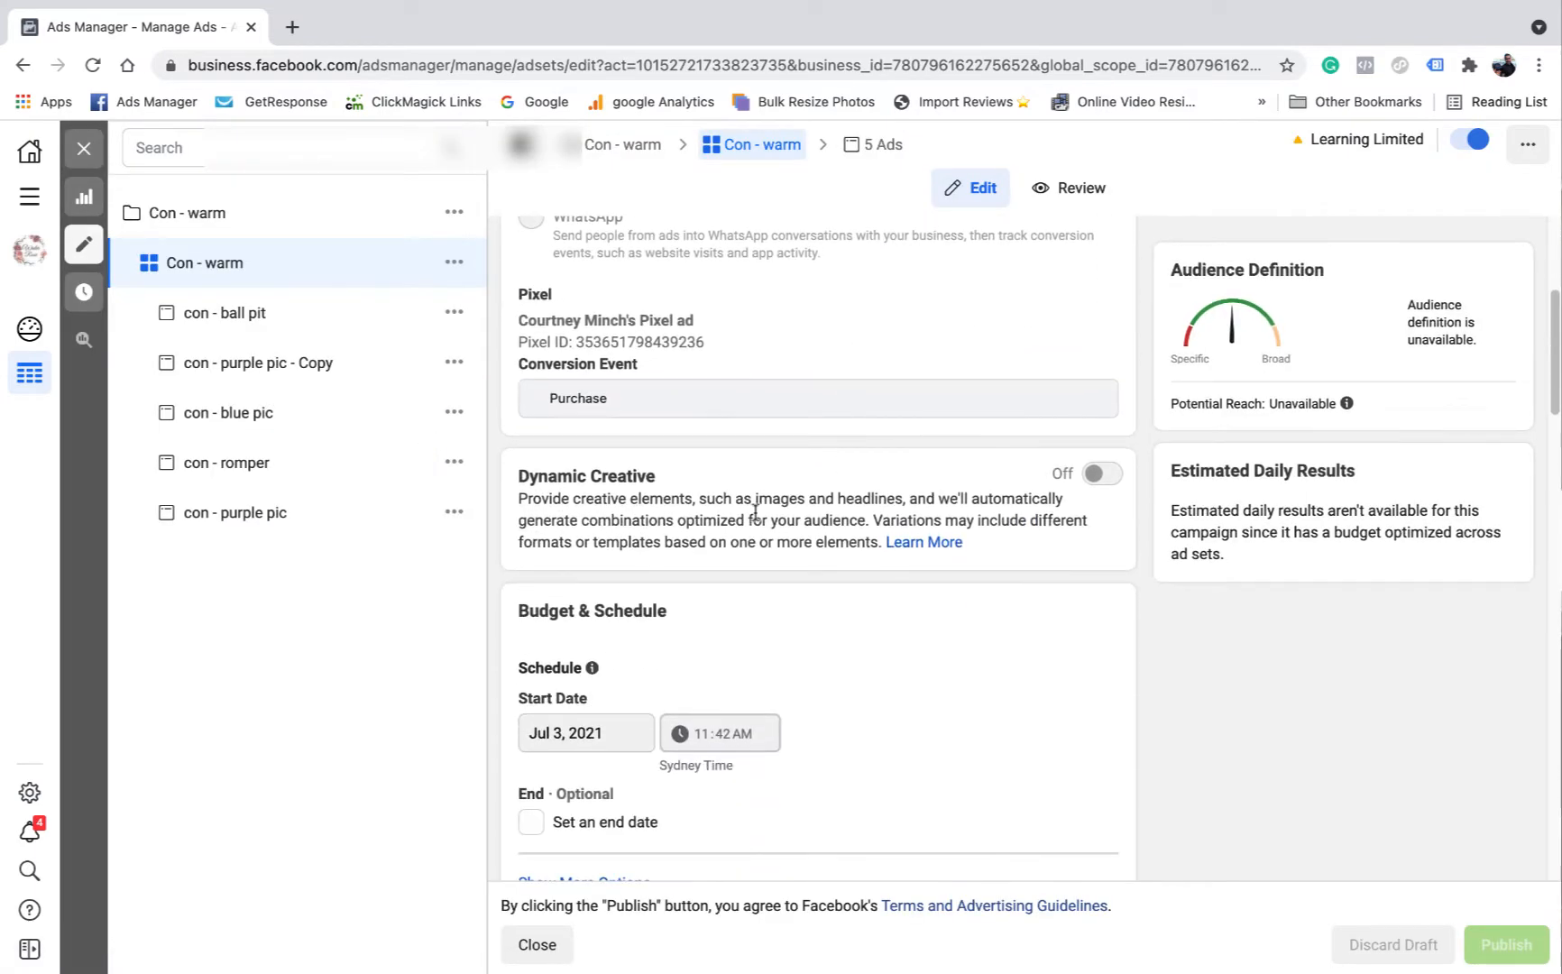
{"action": "scroll", "coordinate": [872, 495], "scroll_direction": "down", "scroll_amount": 6}
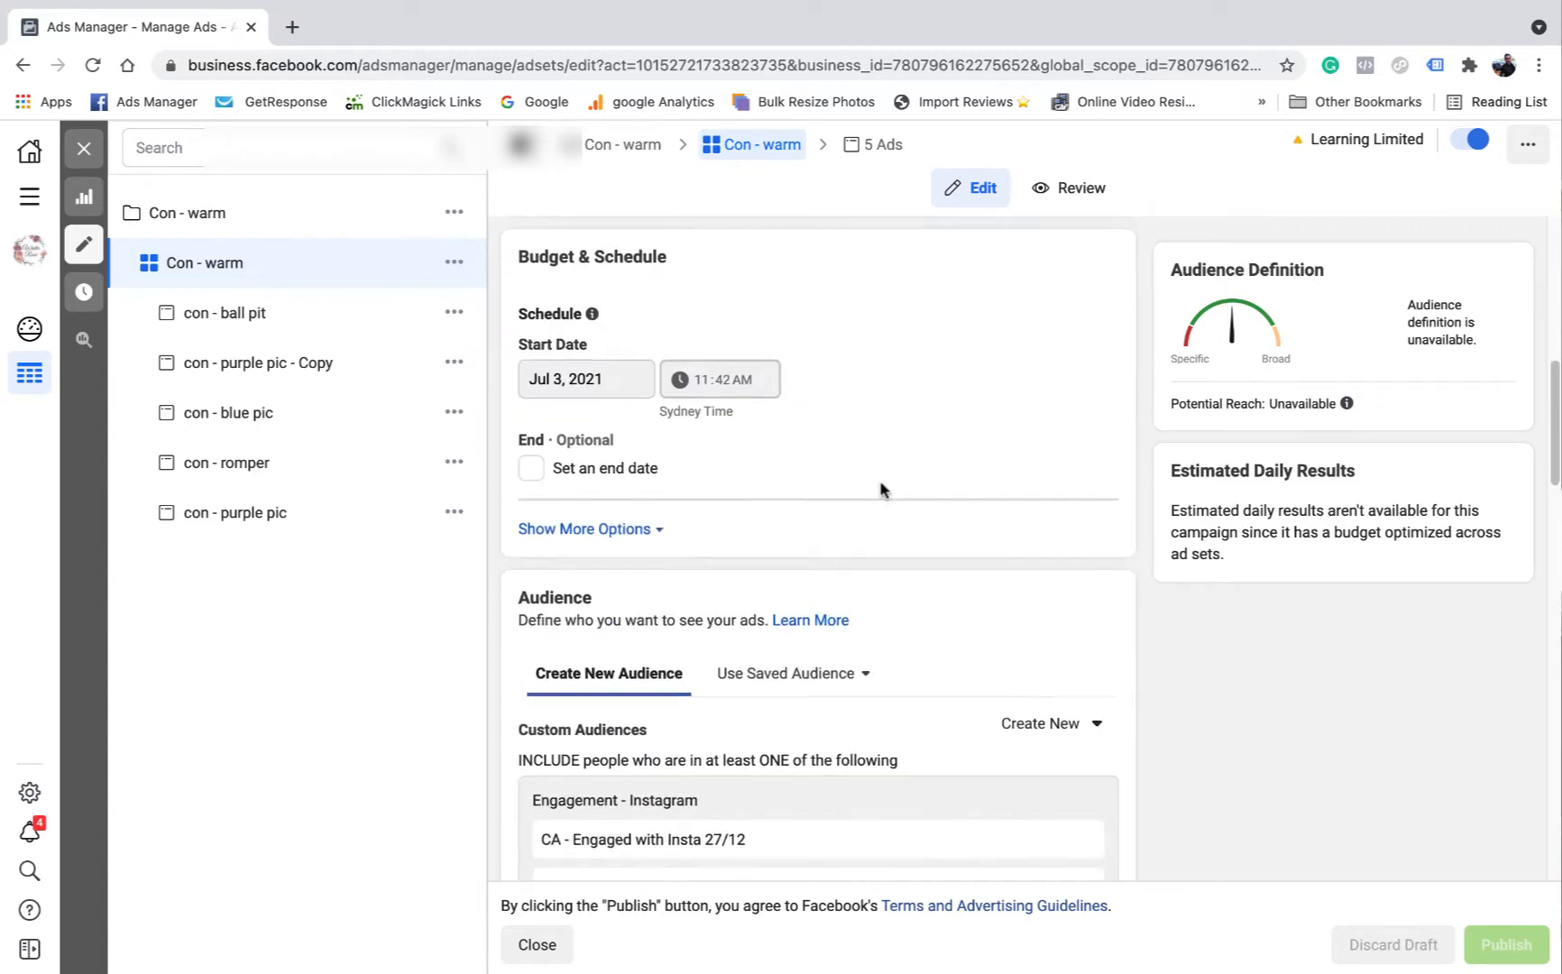
{"action": "scroll", "coordinate": [861, 525], "scroll_direction": "down", "scroll_amount": 2}
{"action": "scroll", "coordinate": [774, 622], "scroll_direction": "down", "scroll_amount": 2}
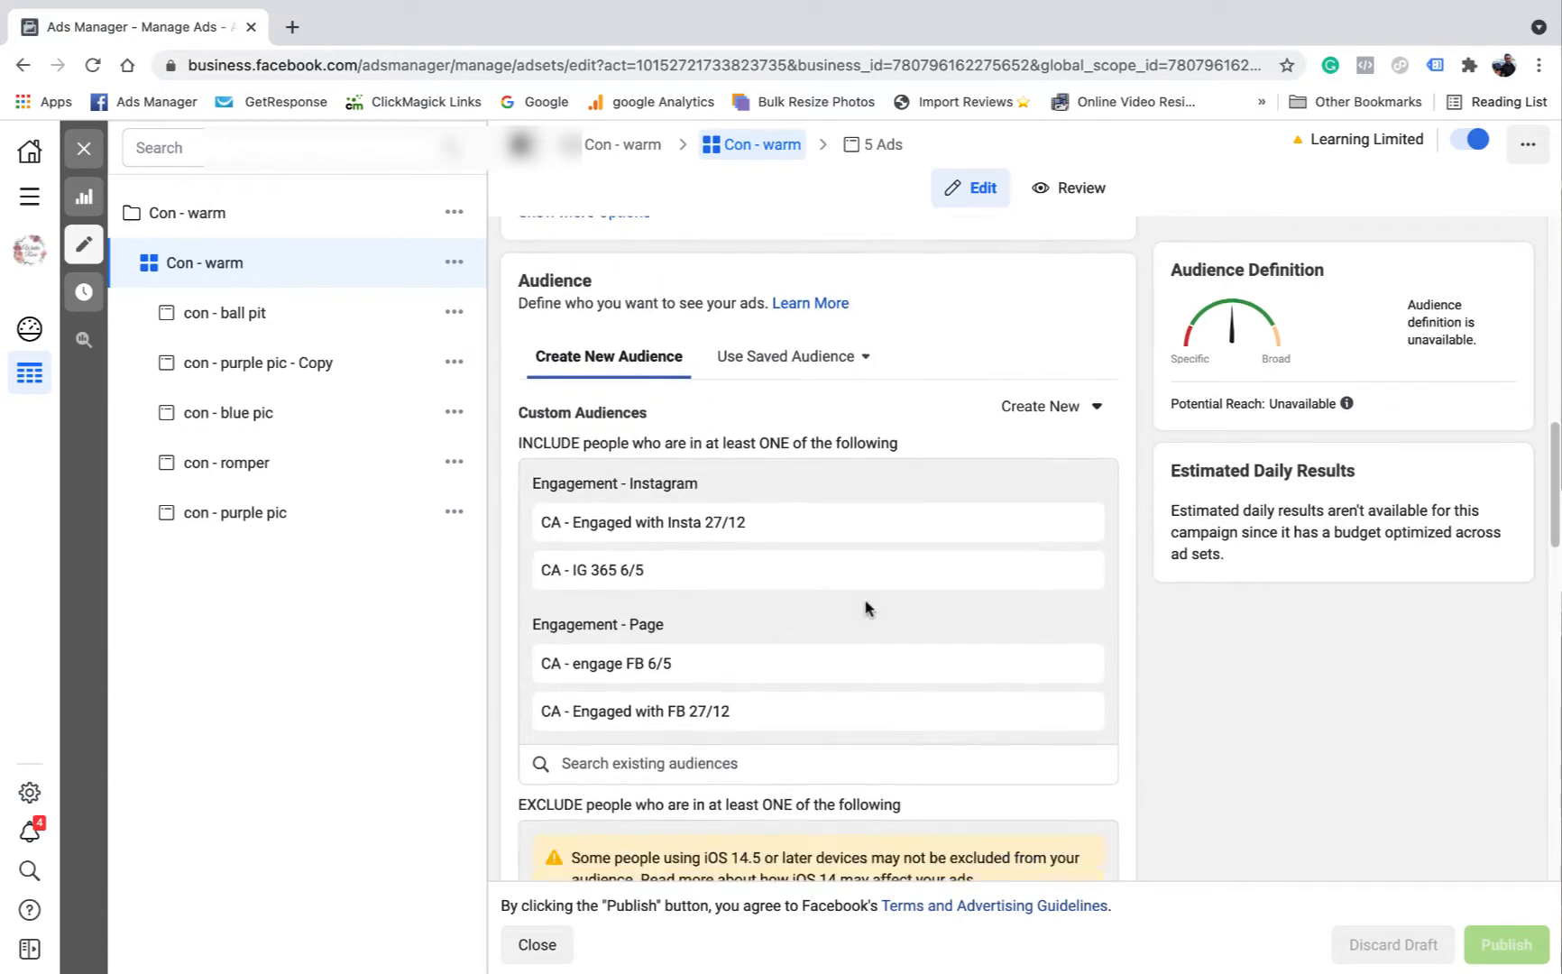
{"action": "scroll", "coordinate": [878, 467], "scroll_direction": "down", "scroll_amount": 3}
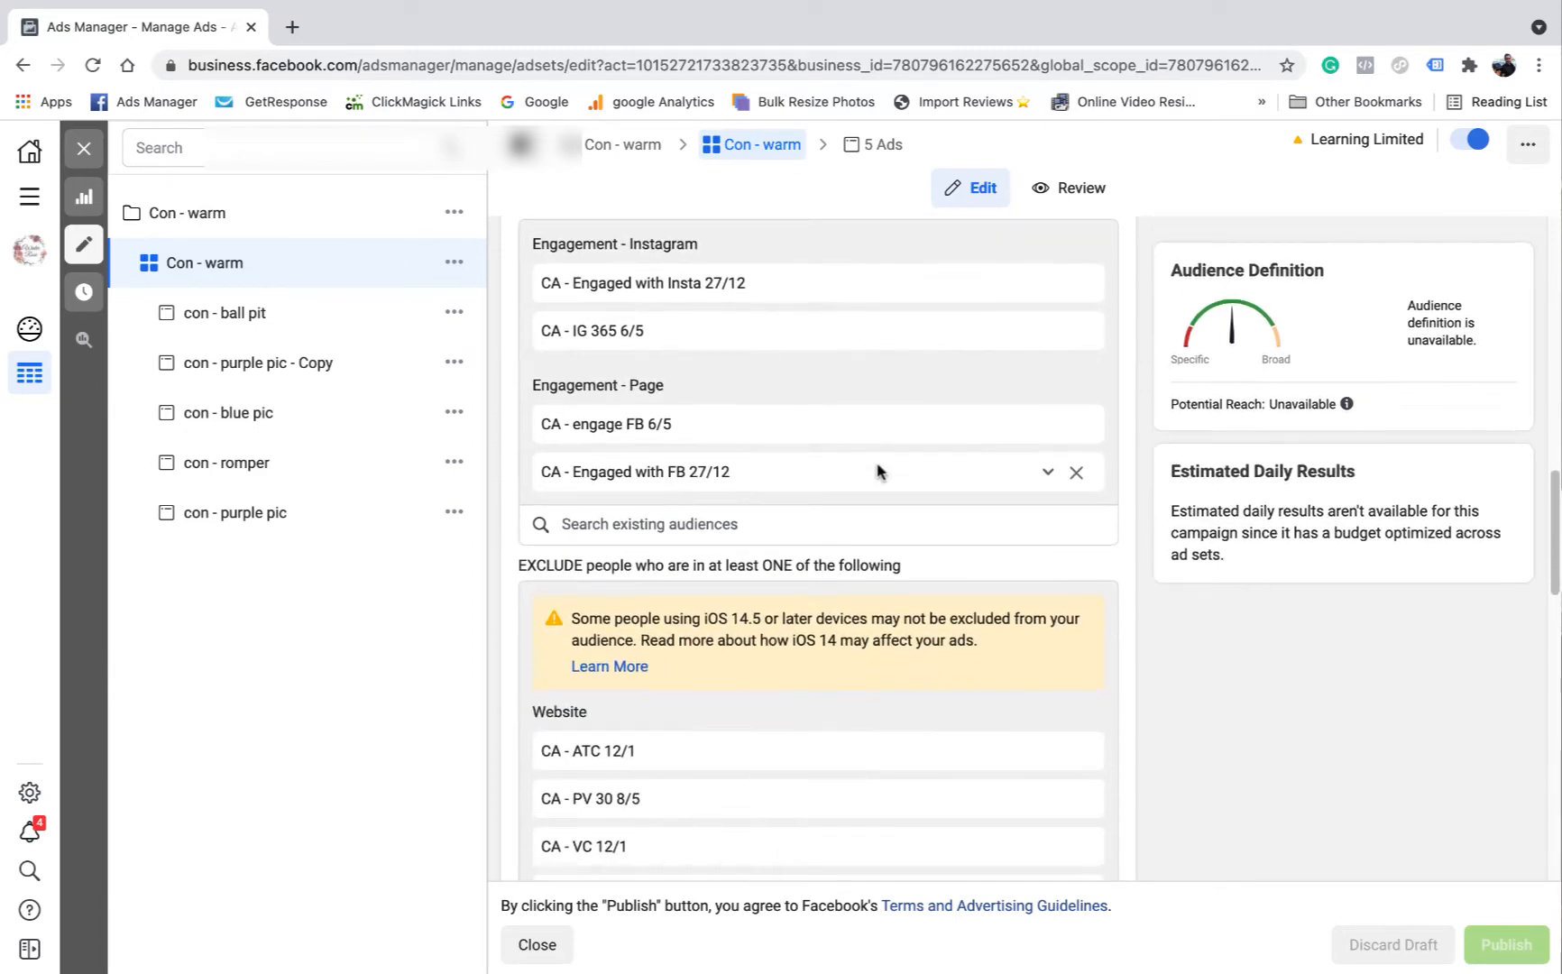
{"action": "scroll", "coordinate": [879, 581], "scroll_direction": "down", "scroll_amount": 2}
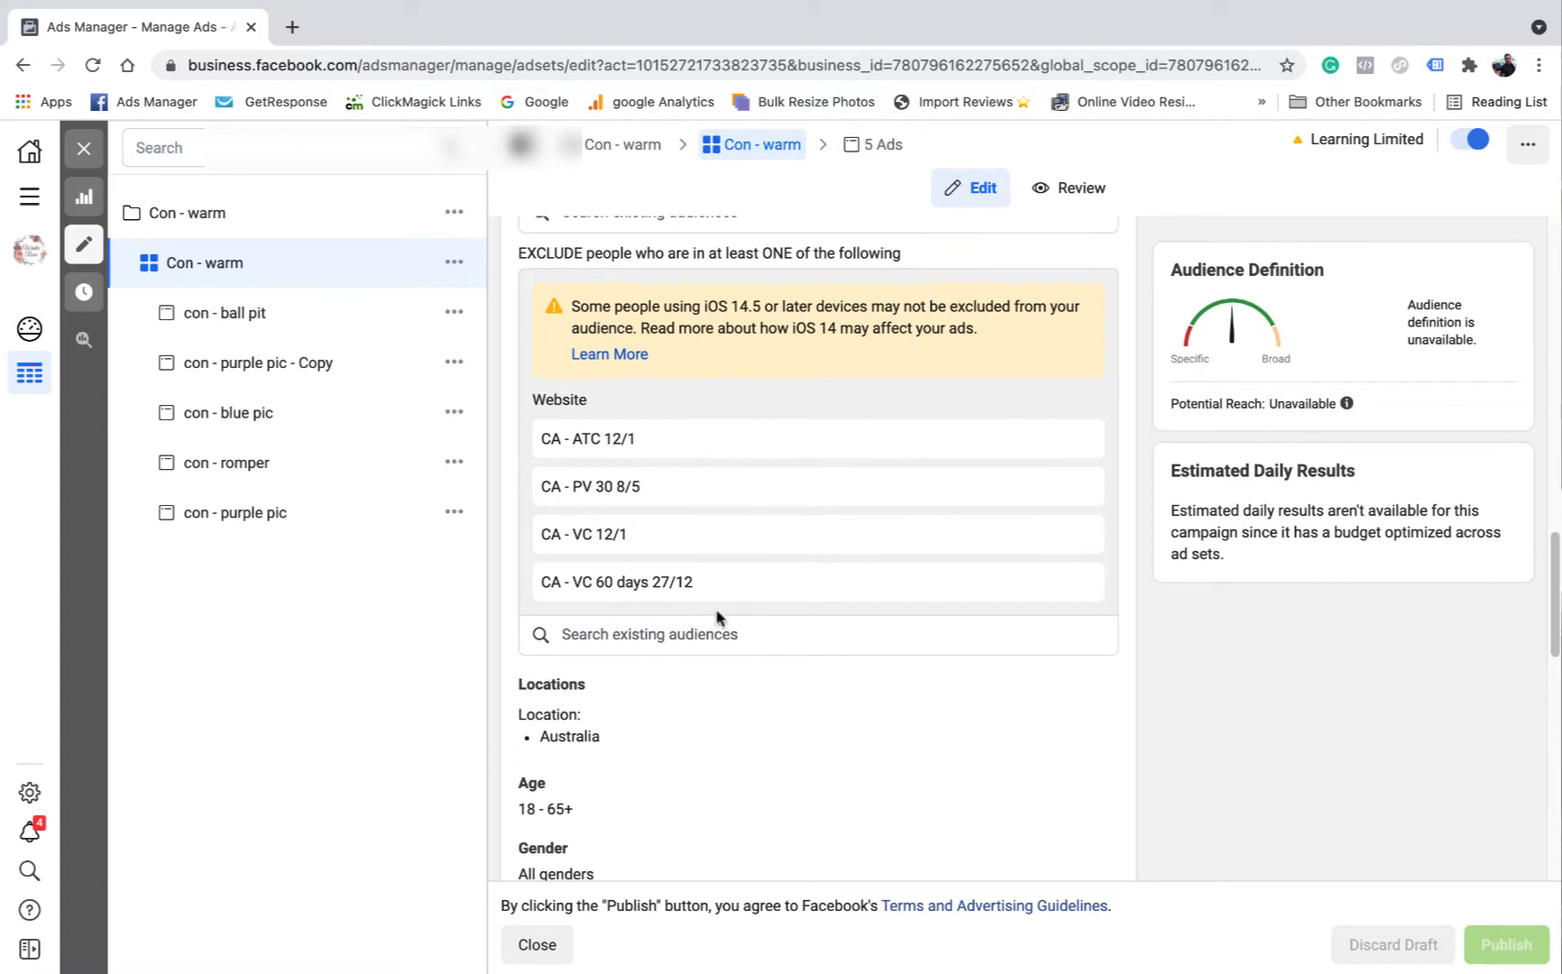
{"action": "scroll", "coordinate": [717, 510], "scroll_direction": "down", "scroll_amount": 3}
{"action": "scroll", "coordinate": [794, 523], "scroll_direction": "down", "scroll_amount": 1}
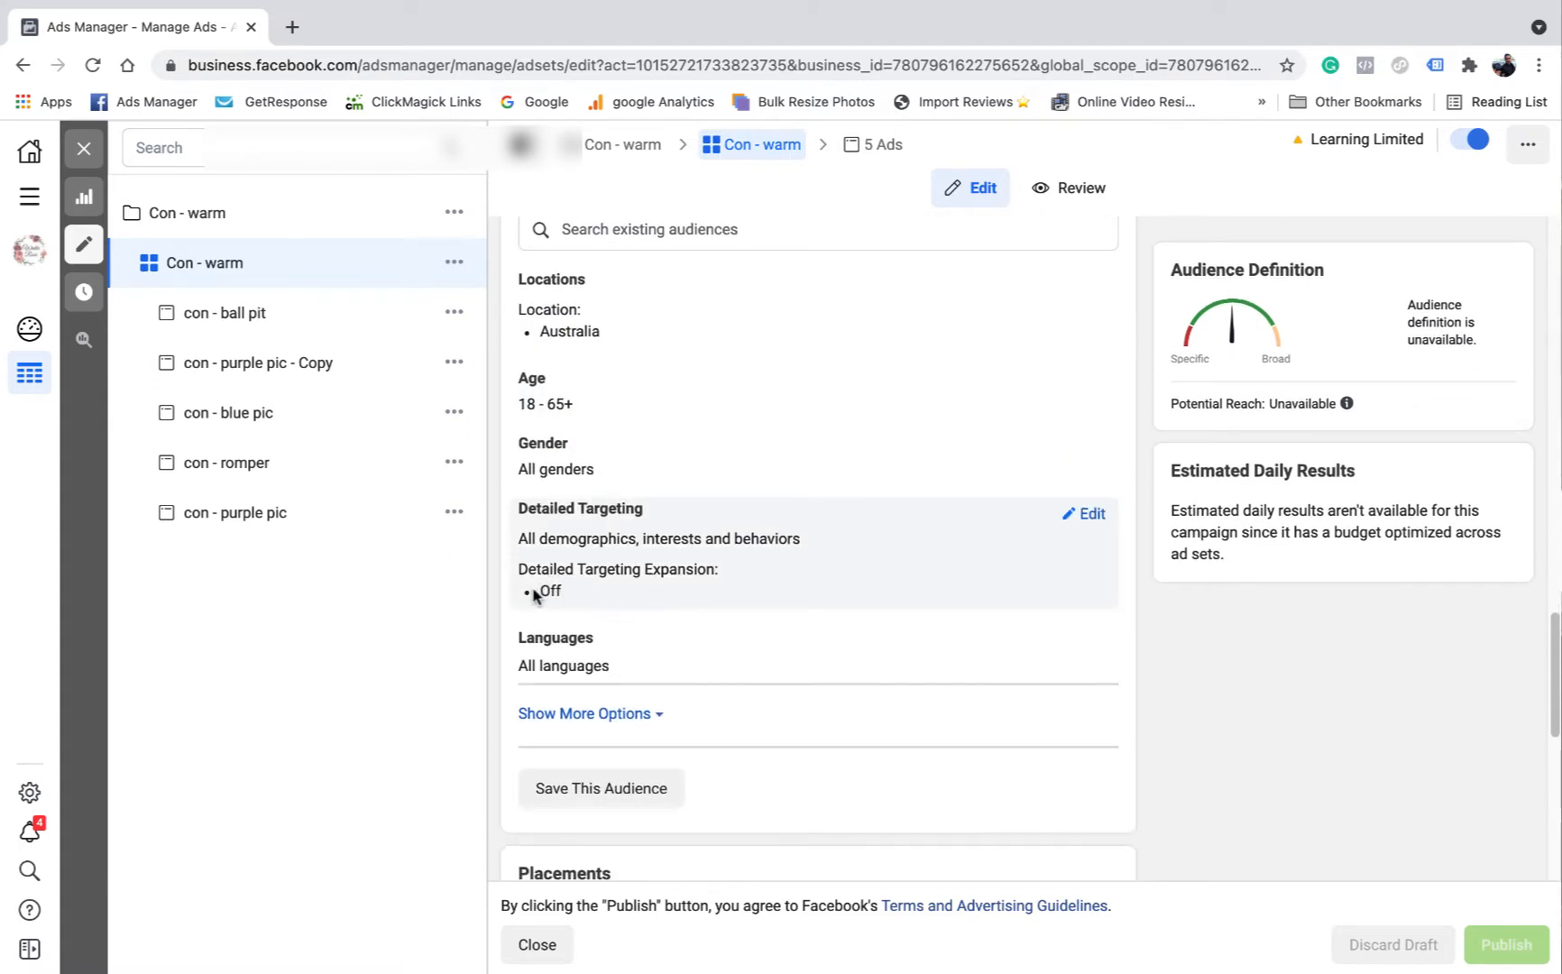
Step: Expand the Con - warm ad set's detailed targeting and check the targeting expansion, placements, cost control and attribution settings
{"action": "left_click", "coordinate": [1090, 515]}
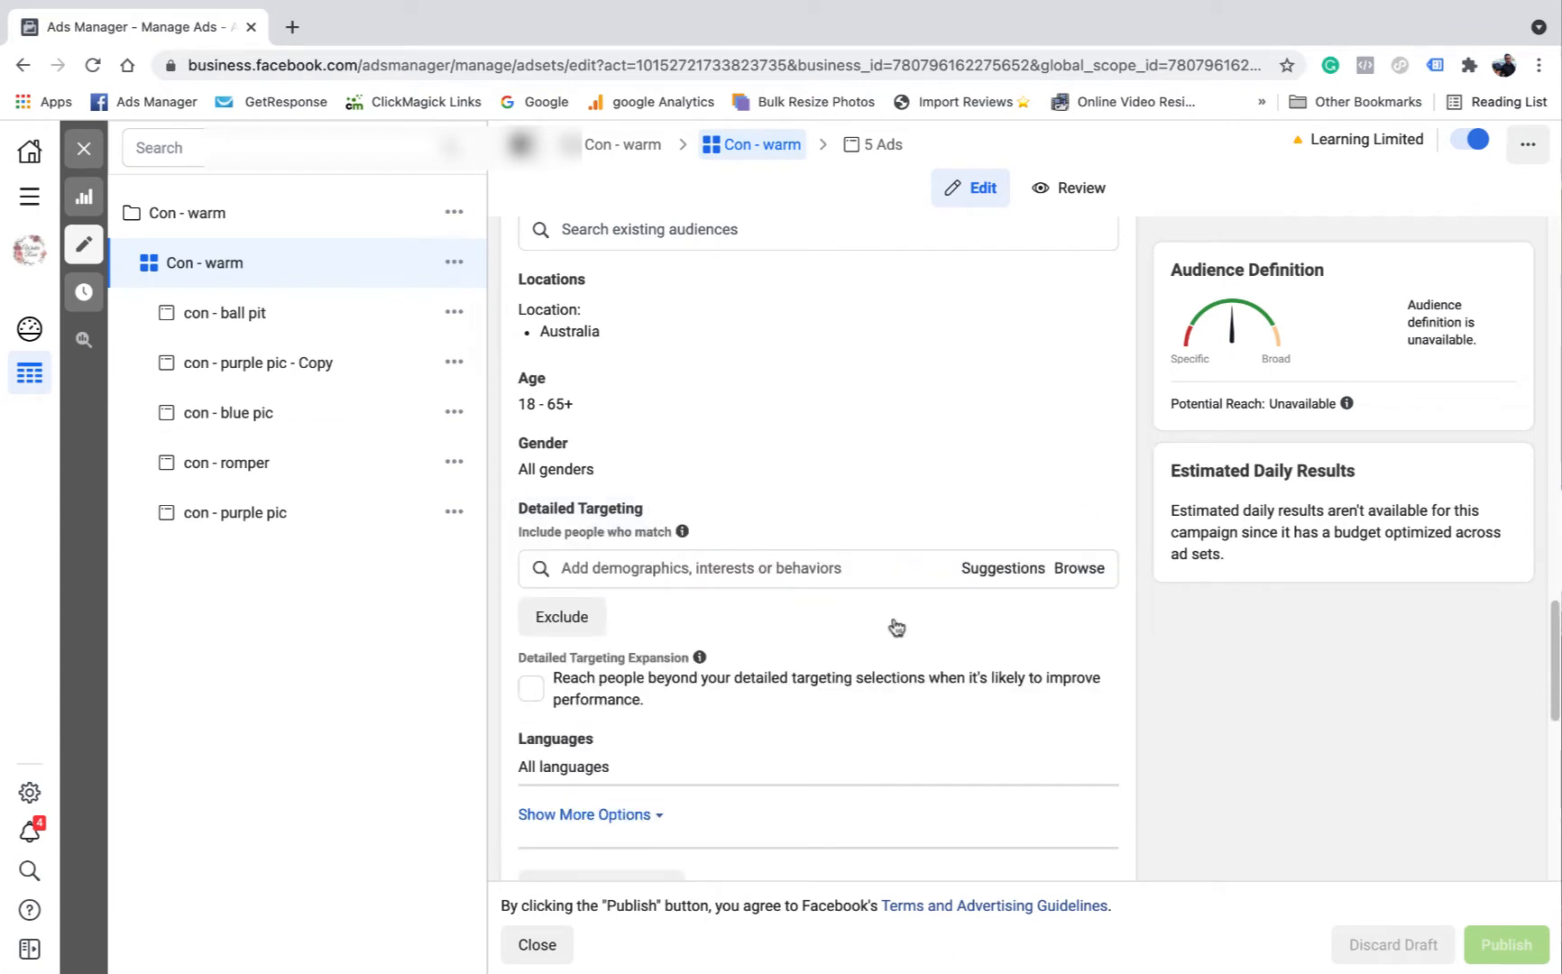
{"action": "scroll", "coordinate": [907, 563], "scroll_direction": "down", "scroll_amount": 6}
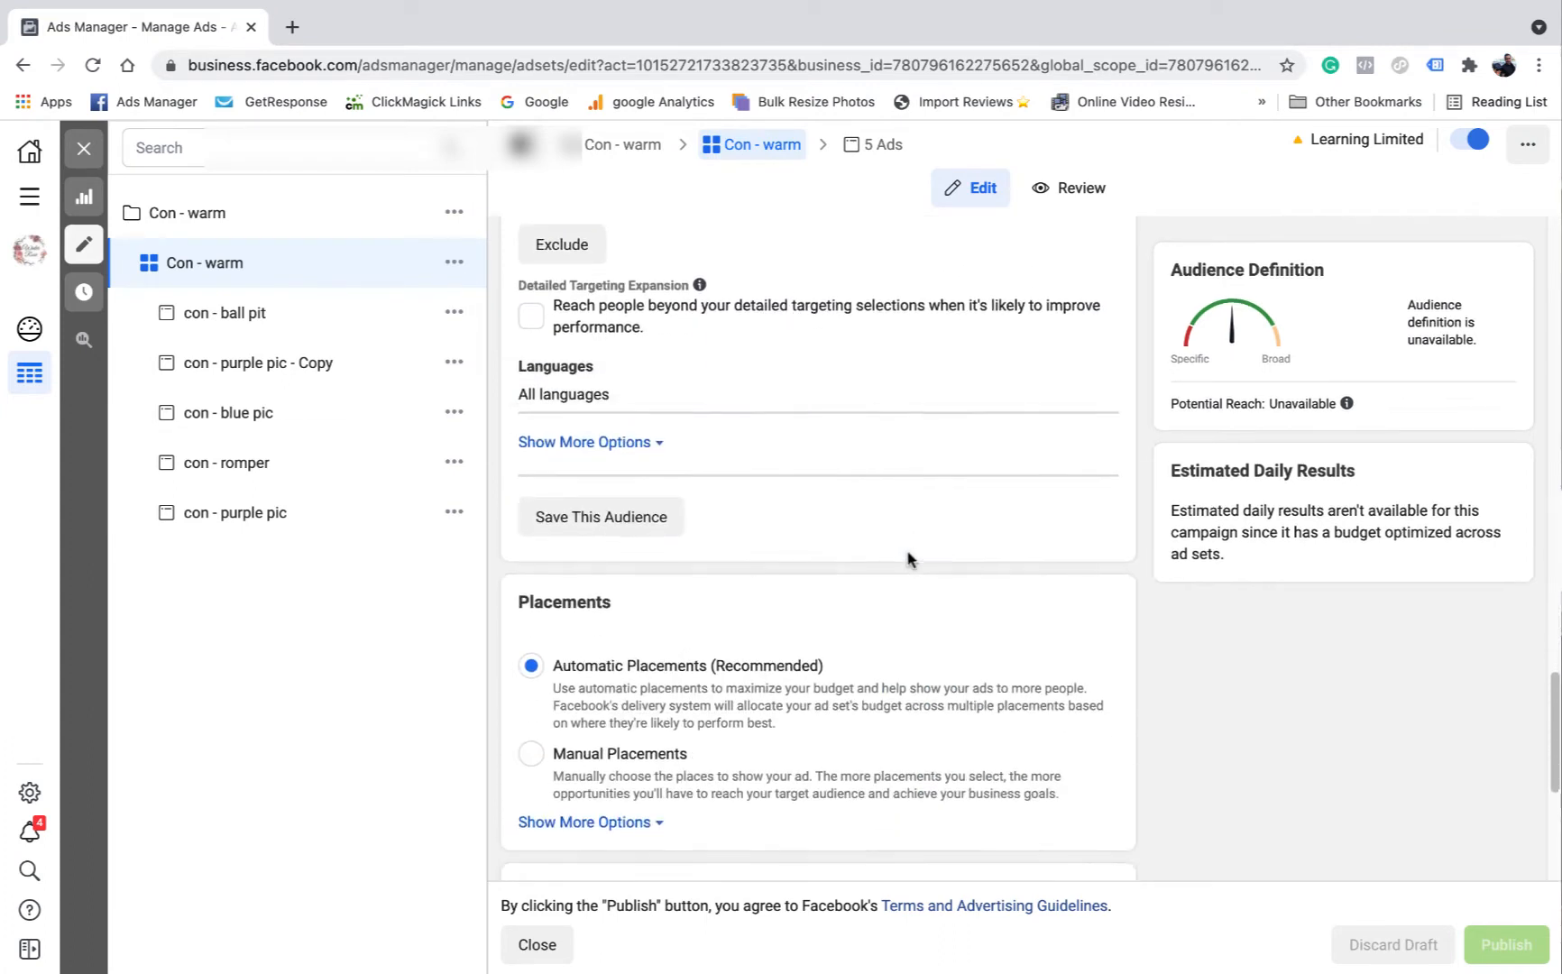
{"action": "scroll", "coordinate": [909, 559], "scroll_direction": "down", "scroll_amount": 2}
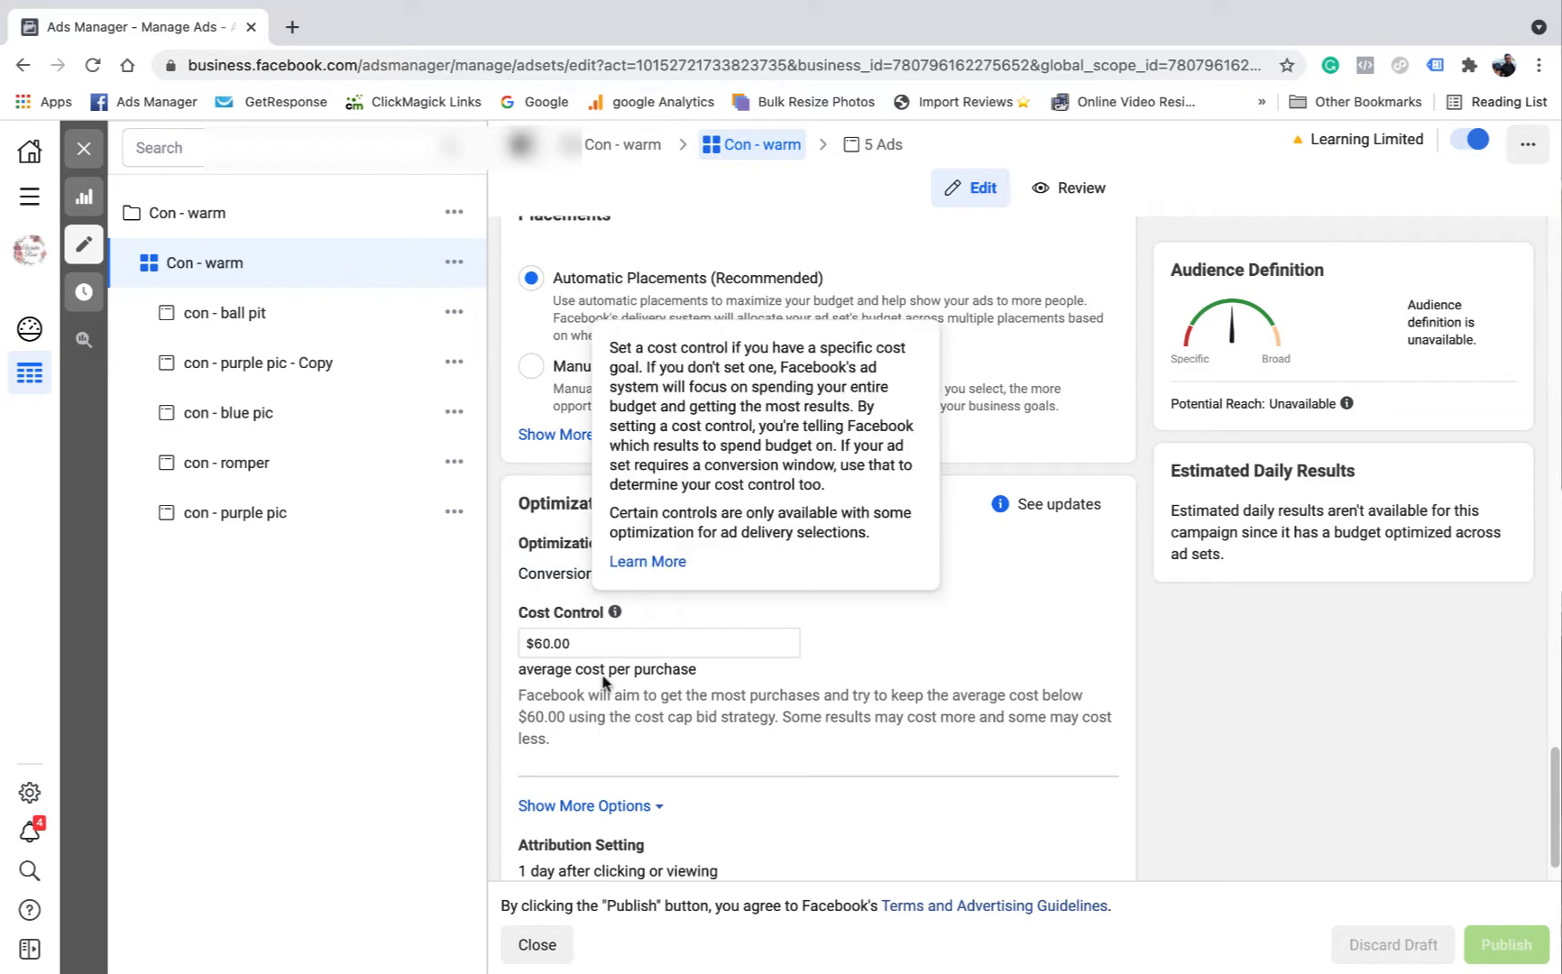
{"action": "scroll", "coordinate": [629, 651], "scroll_direction": "down", "scroll_amount": 1}
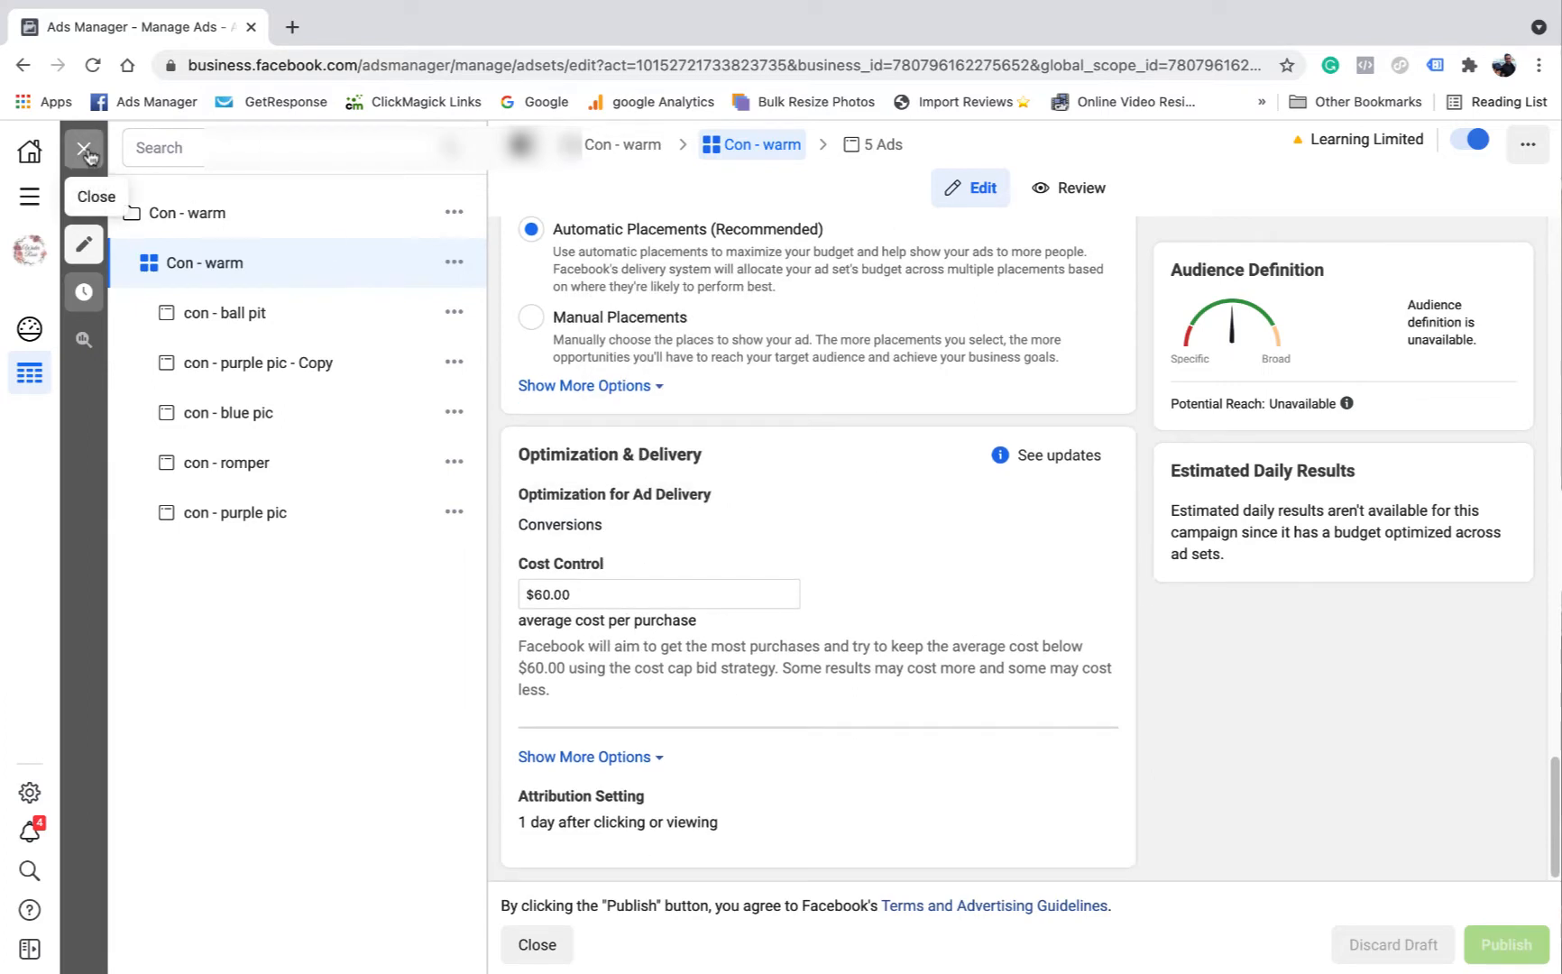
Step: Show the list of ads in the Con - warm ad set and compare their cost per result, relevance rankings and purchase ROAS
{"action": "left_click", "coordinate": [871, 144]}
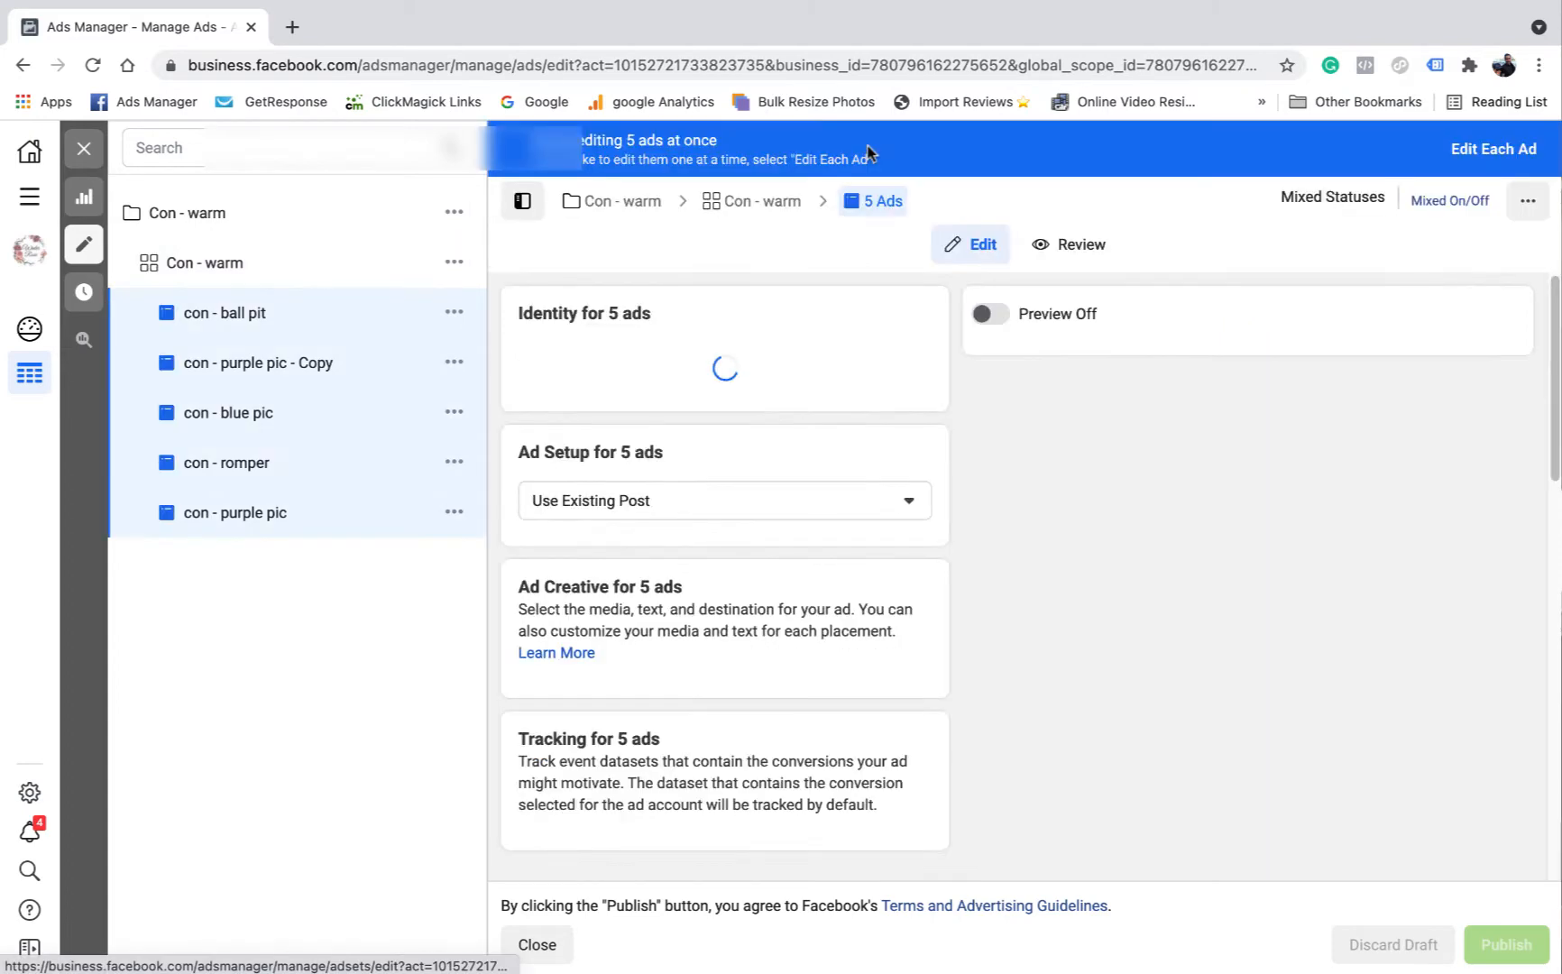
{"action": "left_click", "coordinate": [86, 146]}
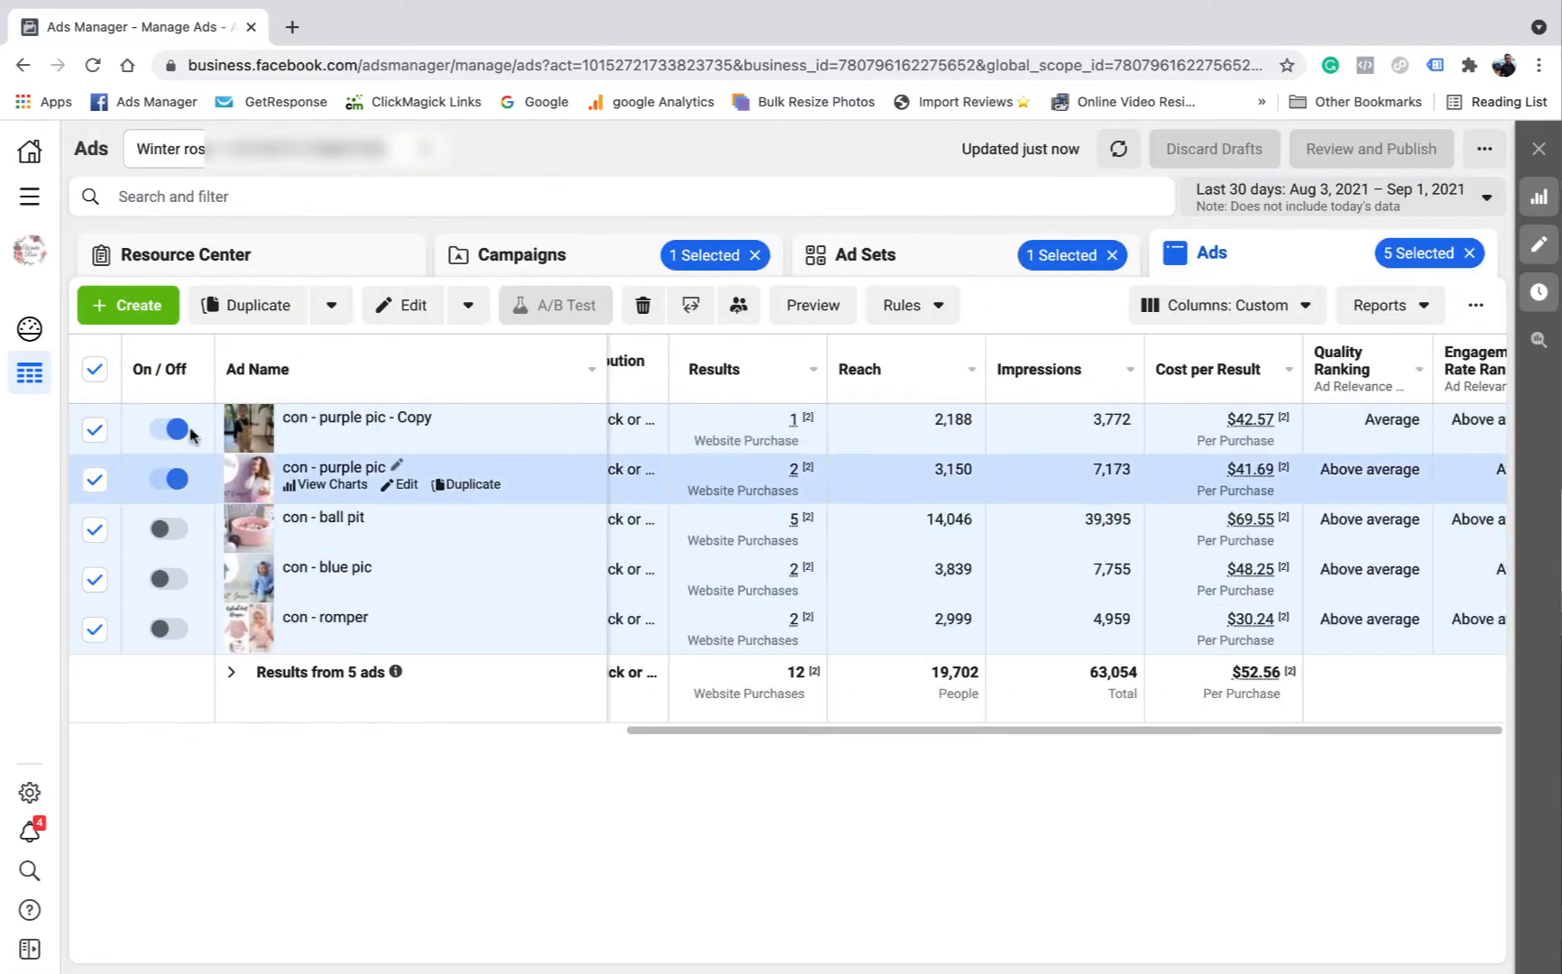
{"action": "left_click_drag", "start_coordinate": [878, 729], "coordinate": [967, 733]}
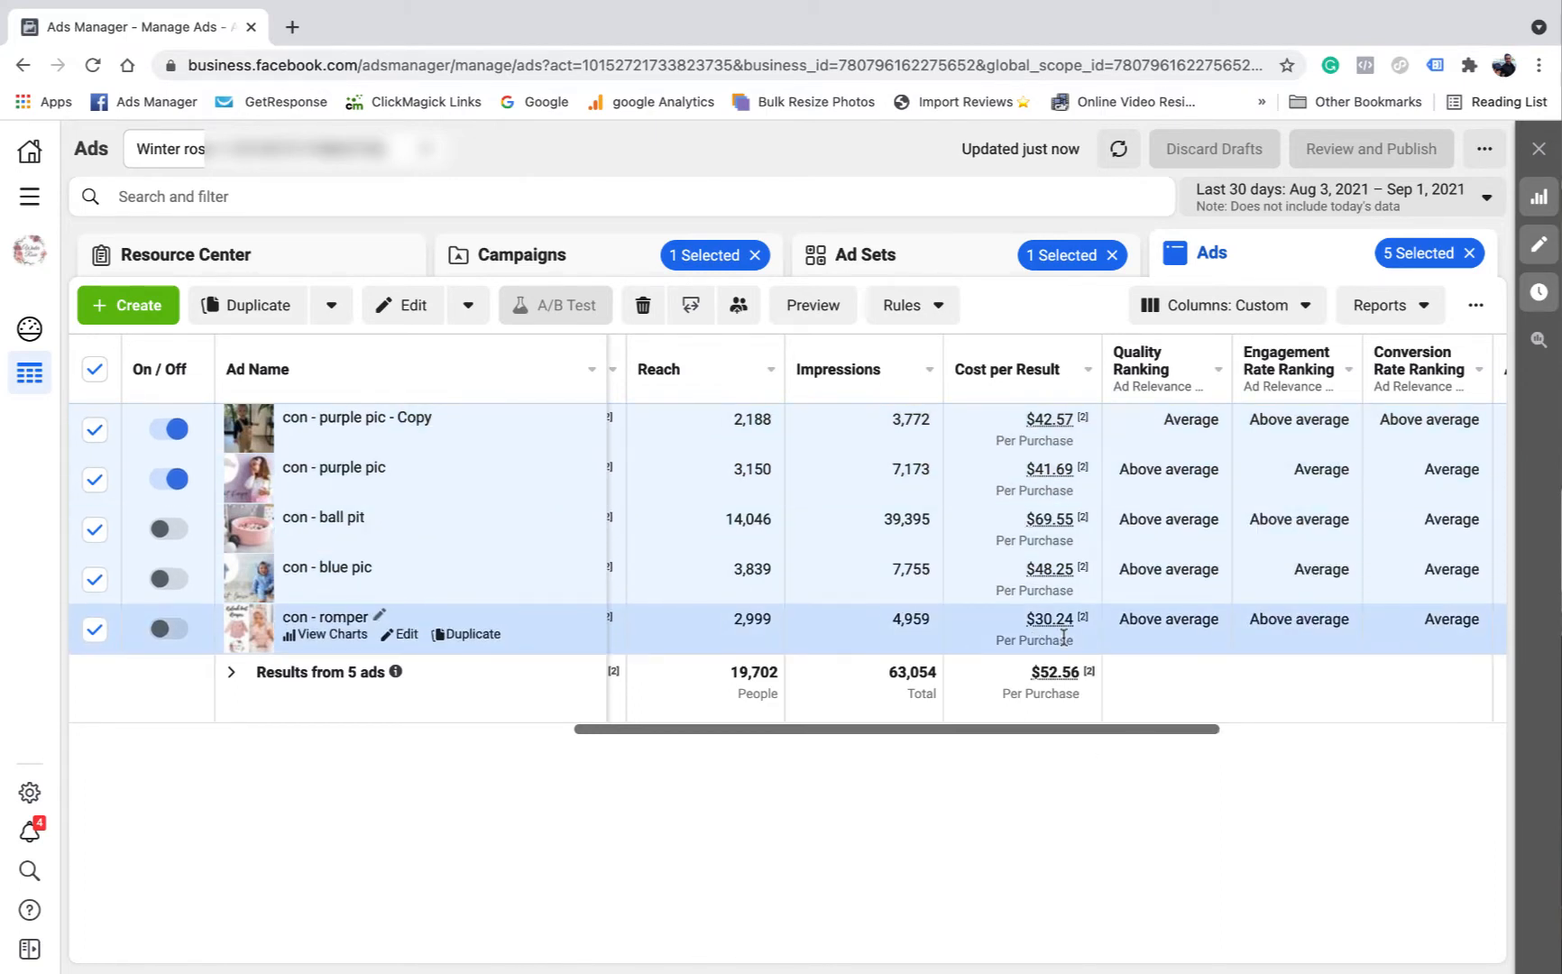
{"action": "left_click_drag", "start_coordinate": [984, 728], "coordinate": [1353, 741]}
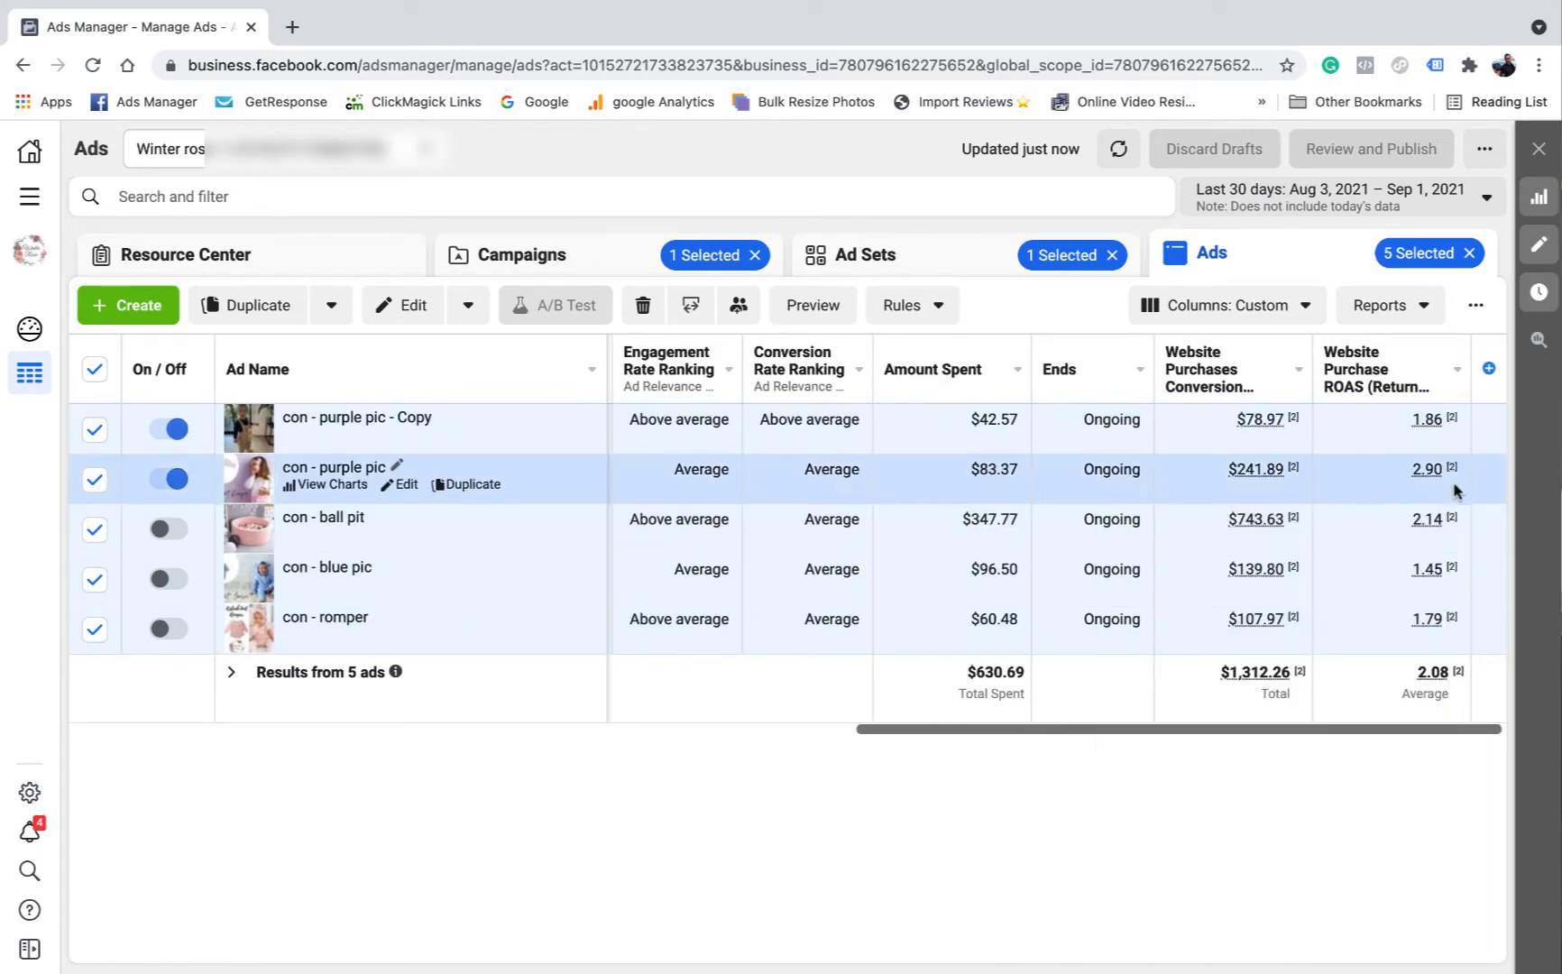
{"action": "left_click_drag", "start_coordinate": [1373, 729], "coordinate": [514, 708]}
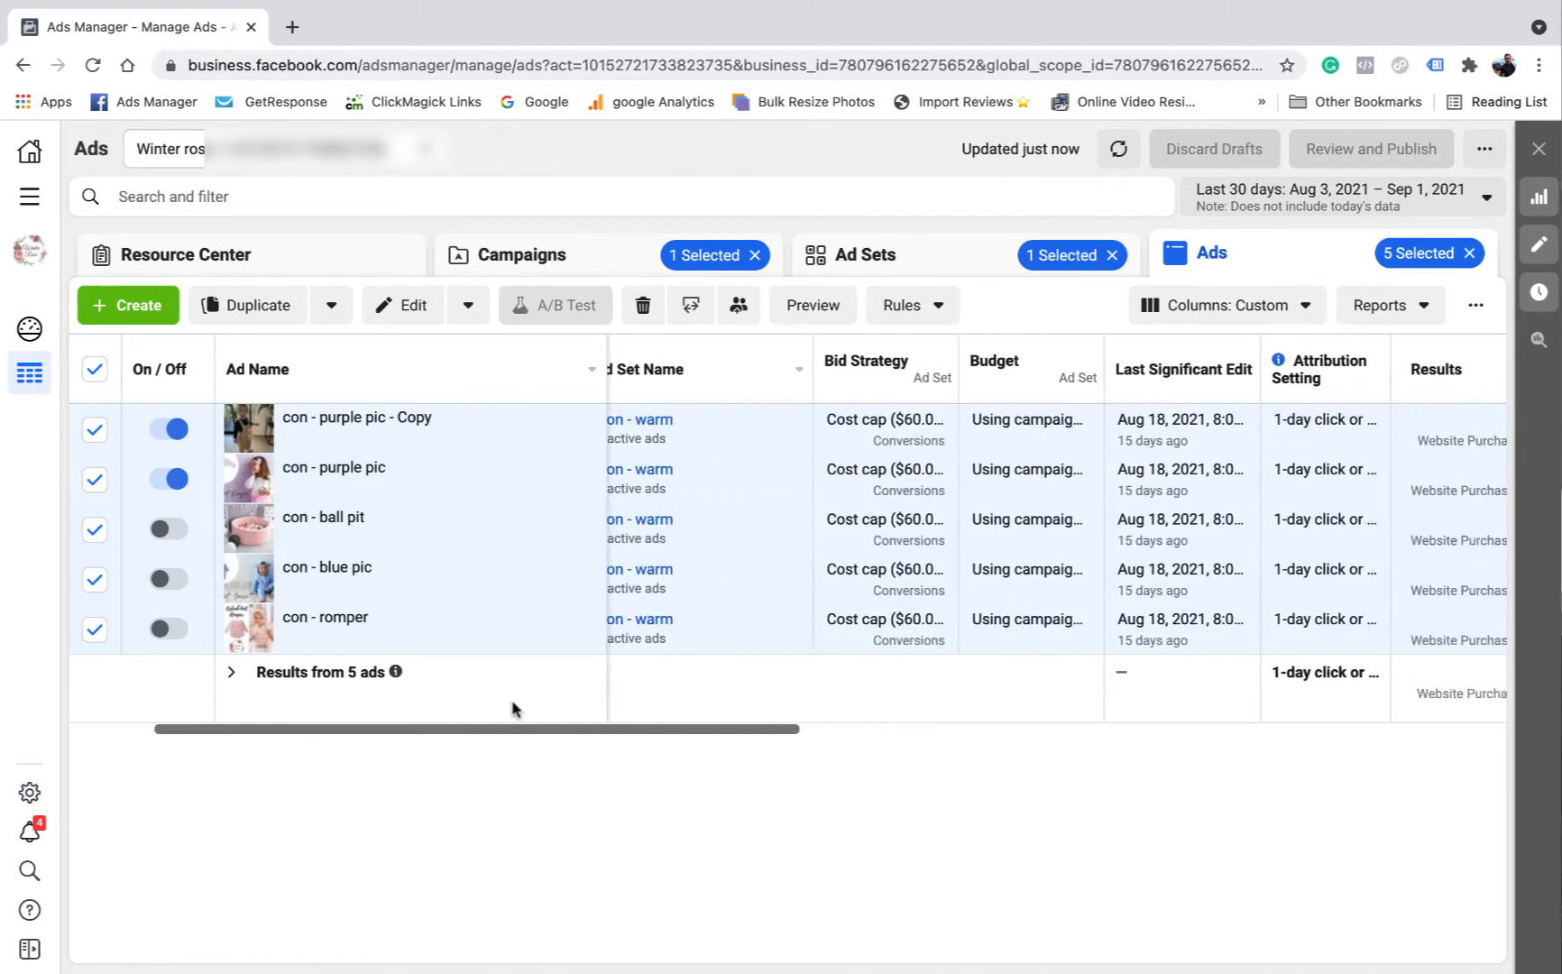
Step: Turn off the Con - warm campaign in the campaign list and deselect it
{"action": "left_click", "coordinate": [577, 256]}
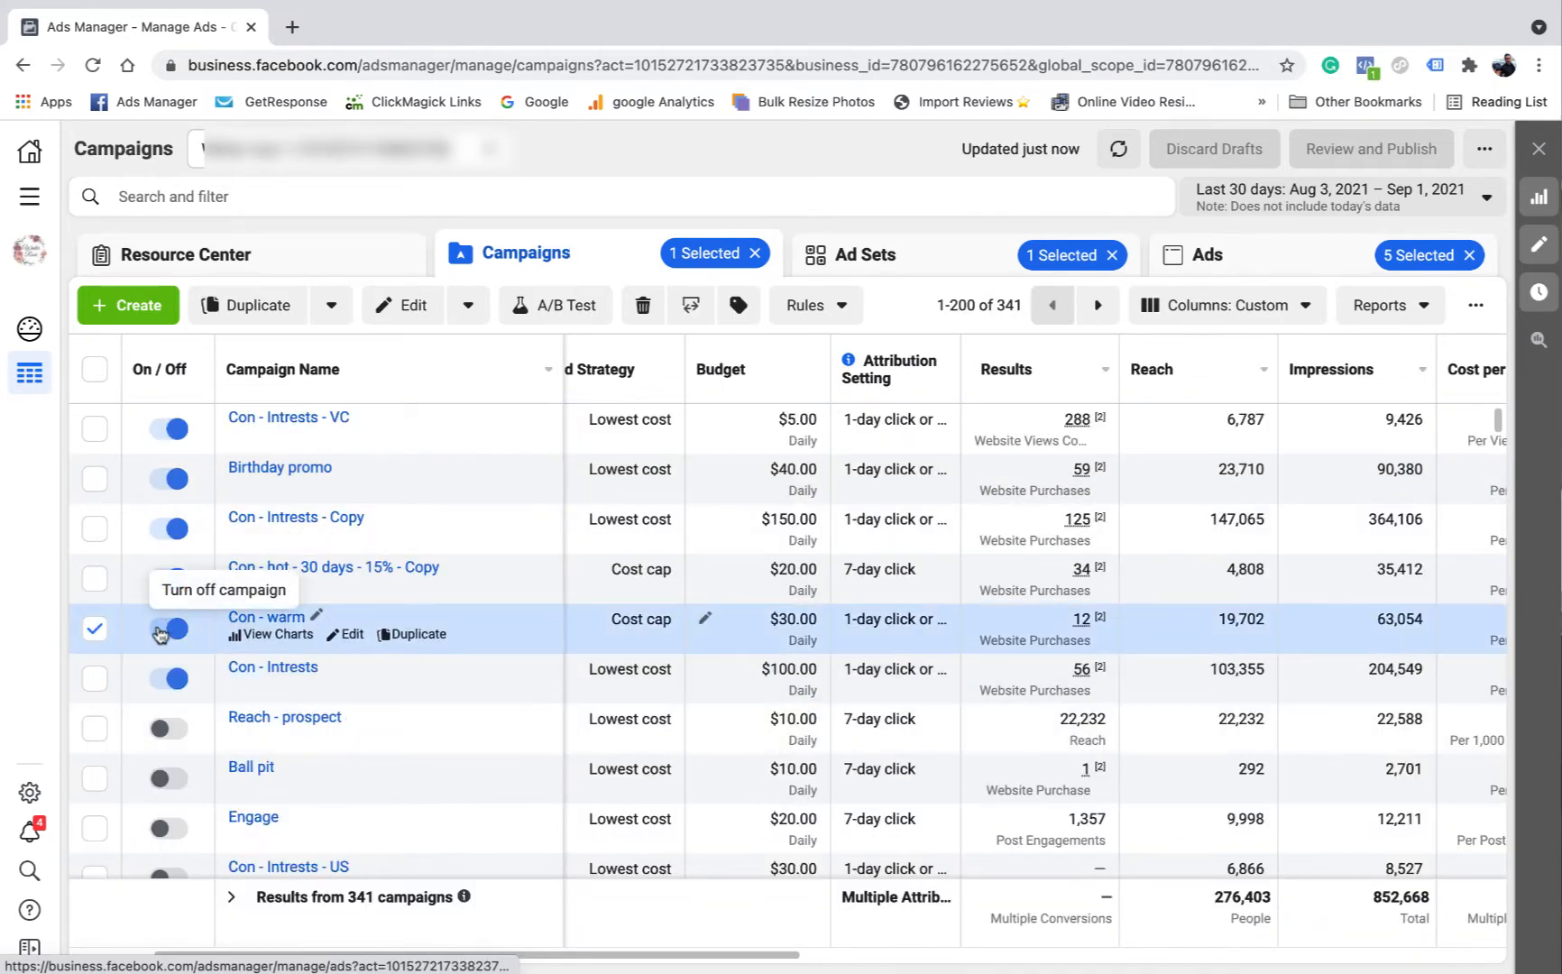
{"action": "left_click", "coordinate": [162, 630]}
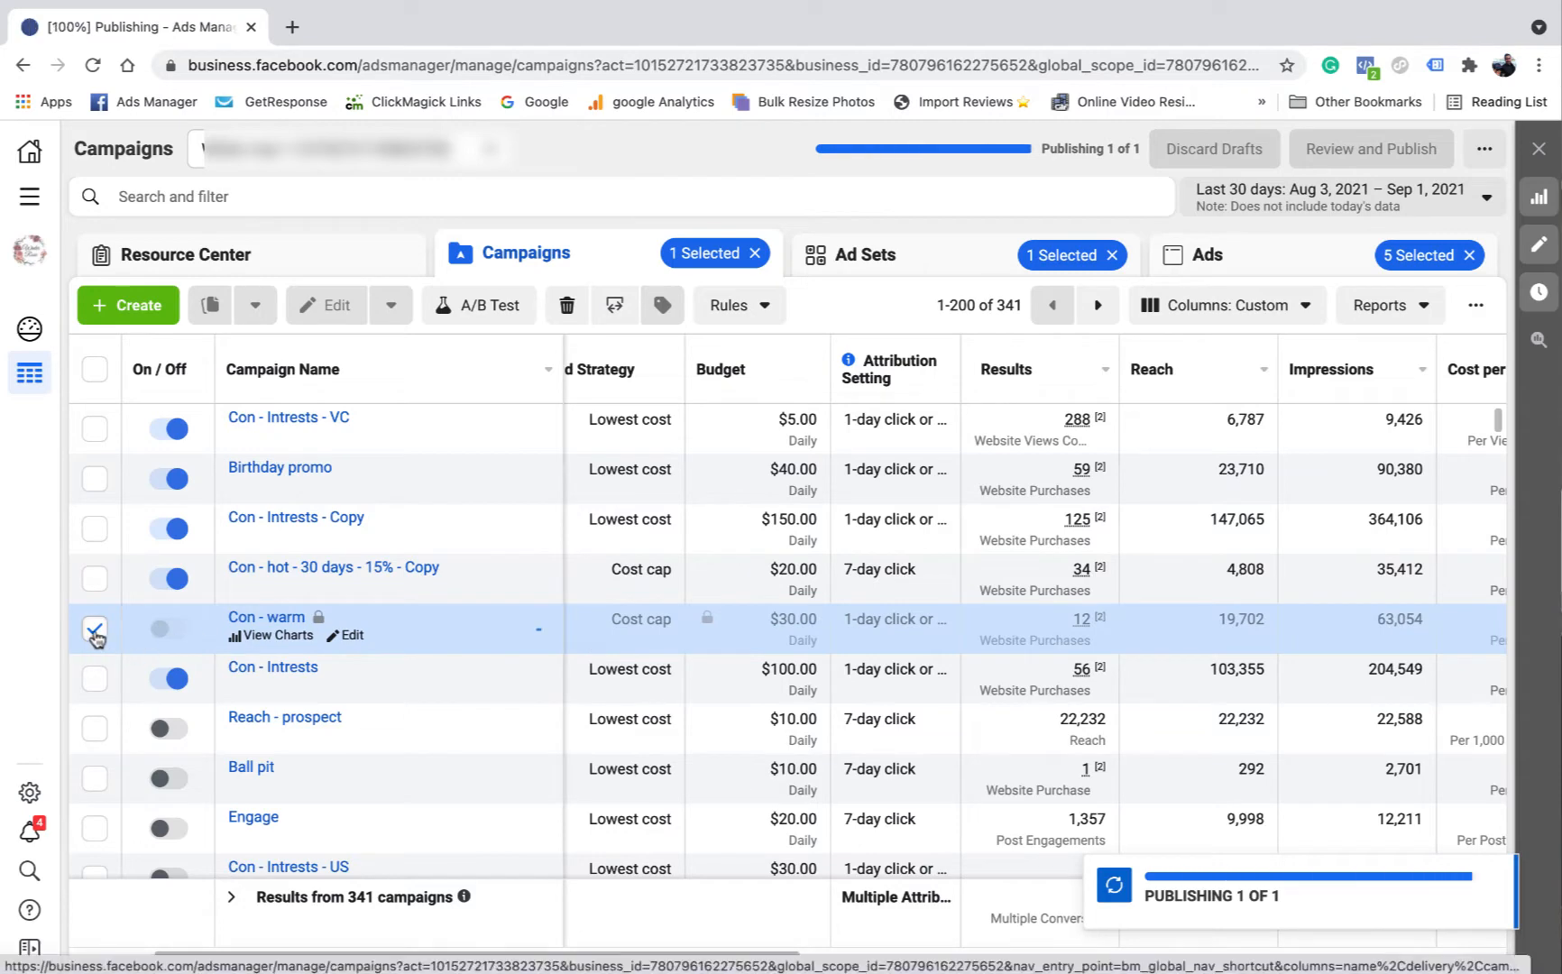
{"action": "scroll", "coordinate": [99, 803], "scroll_direction": "down", "scroll_amount": 3}
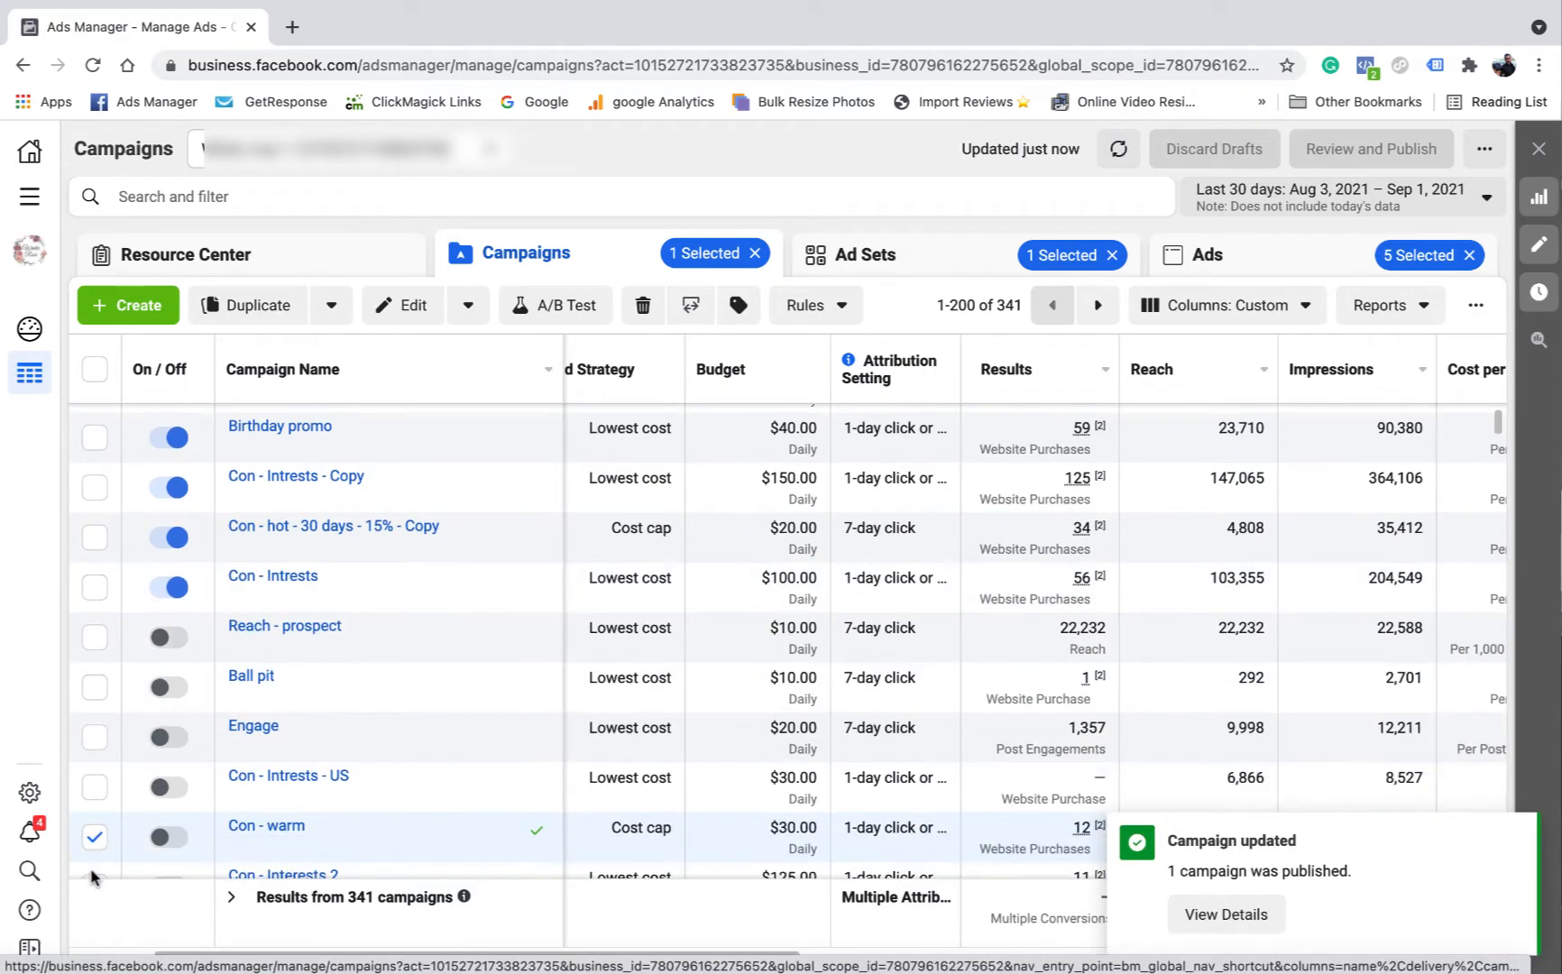
{"action": "left_click", "coordinate": [95, 711]}
{"action": "scroll", "coordinate": [358, 706], "scroll_direction": "up", "scroll_amount": 3}
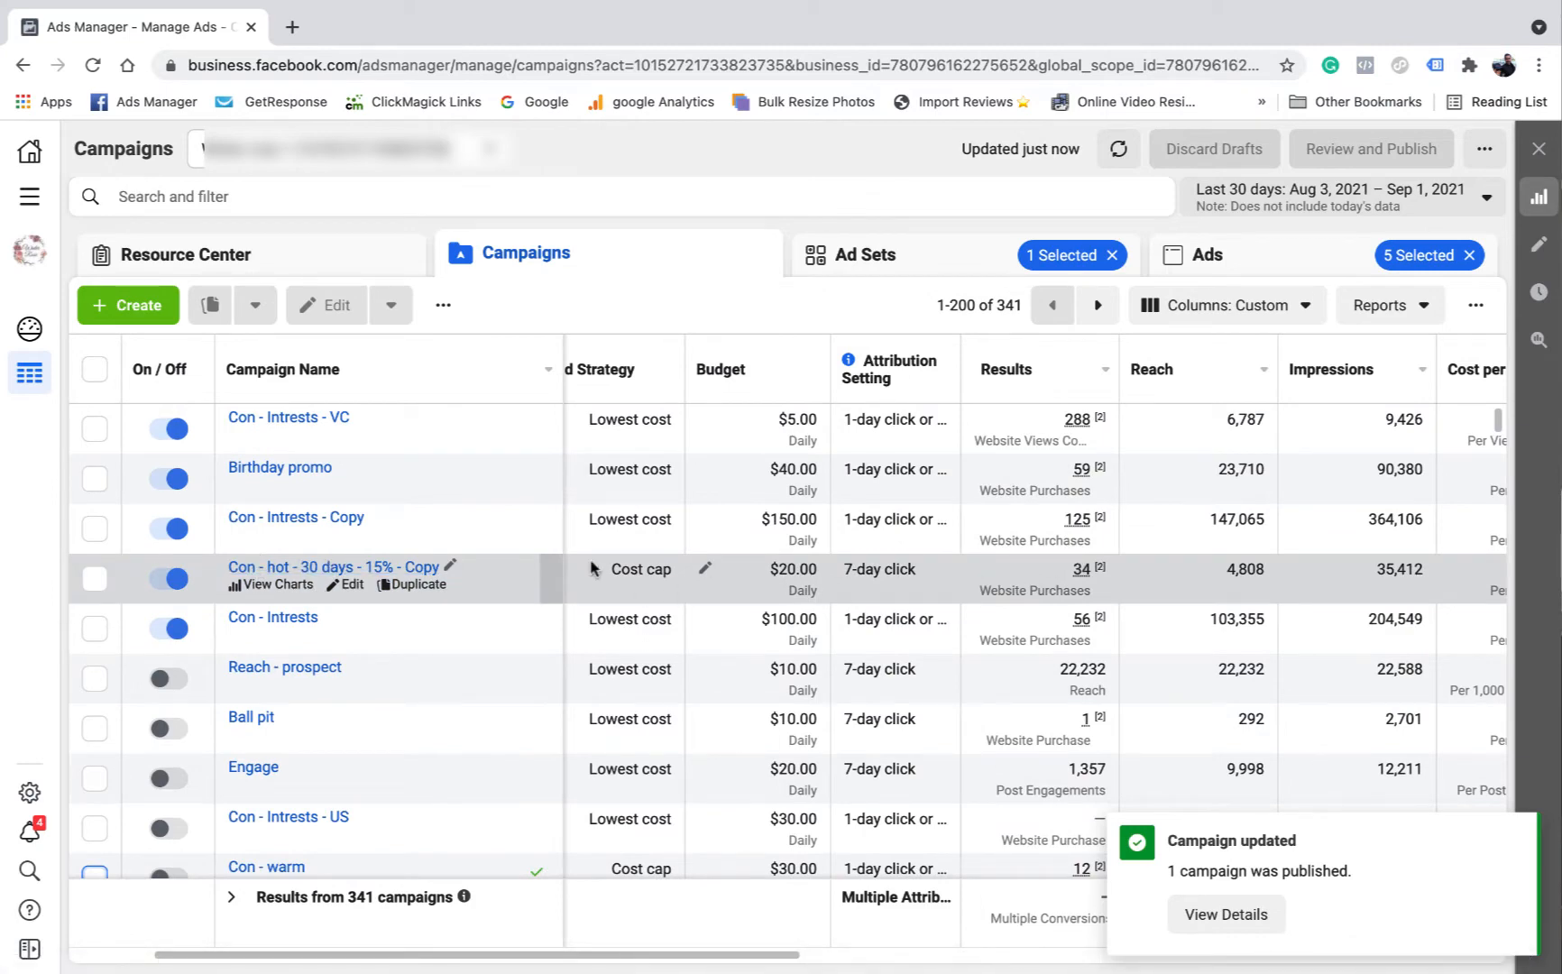
Step: Show the ad sets of the Con - hot - 30 days - 15% - Copy campaign and open its dynamic ad set's settings
{"action": "left_click", "coordinate": [96, 580]}
{"action": "left_click", "coordinate": [889, 257]}
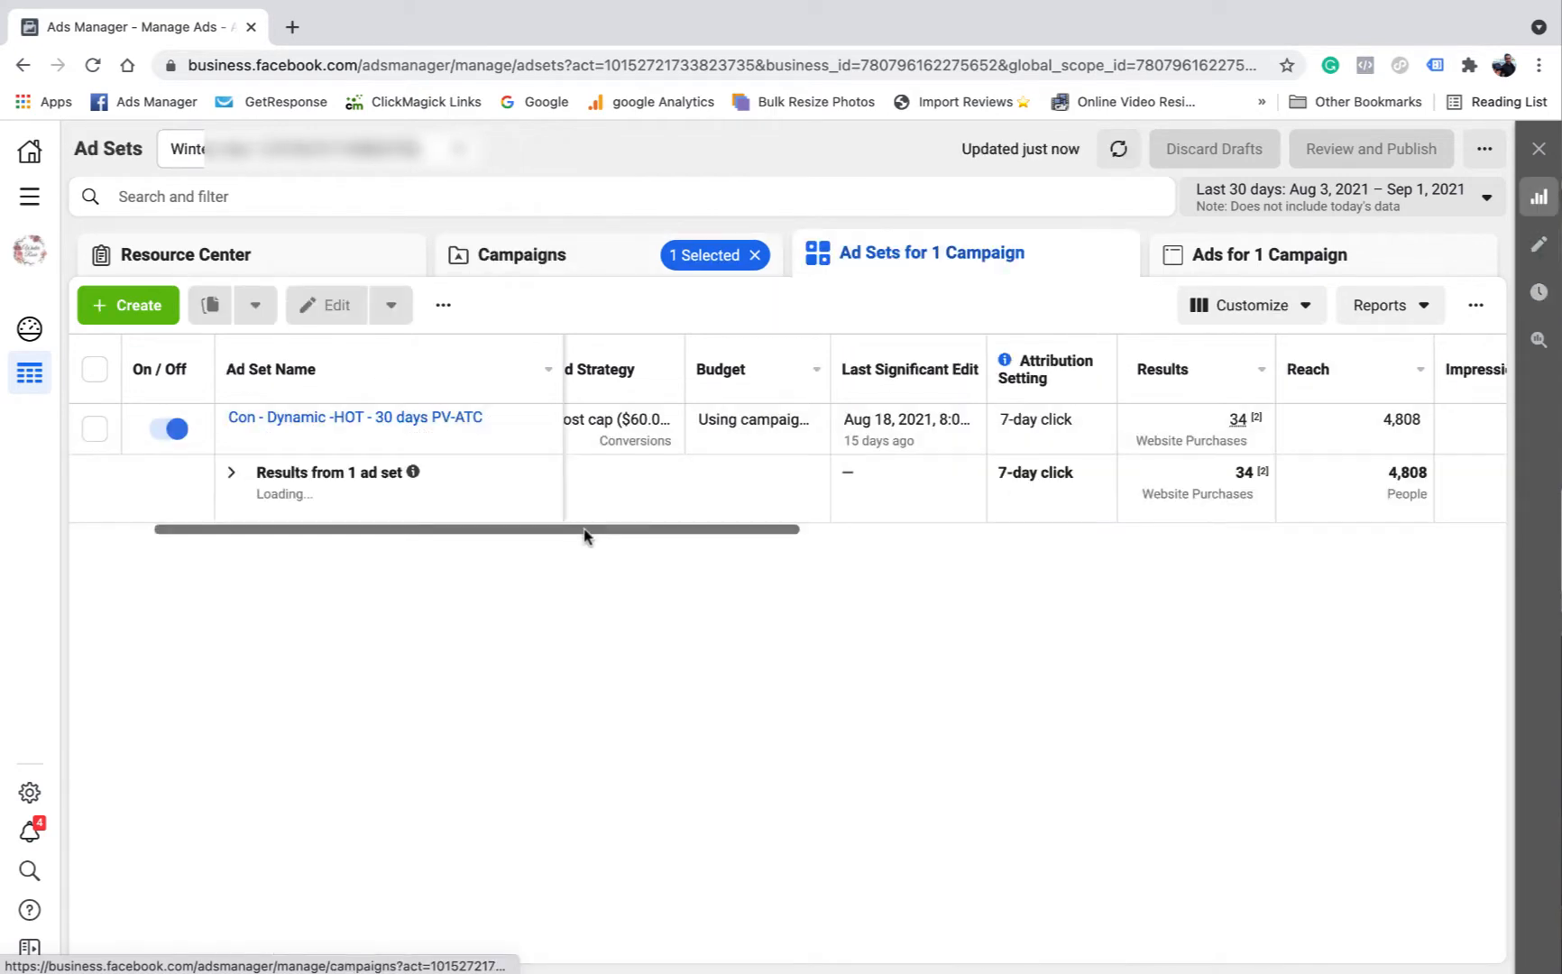
{"action": "left_click_drag", "start_coordinate": [584, 530], "coordinate": [331, 530]}
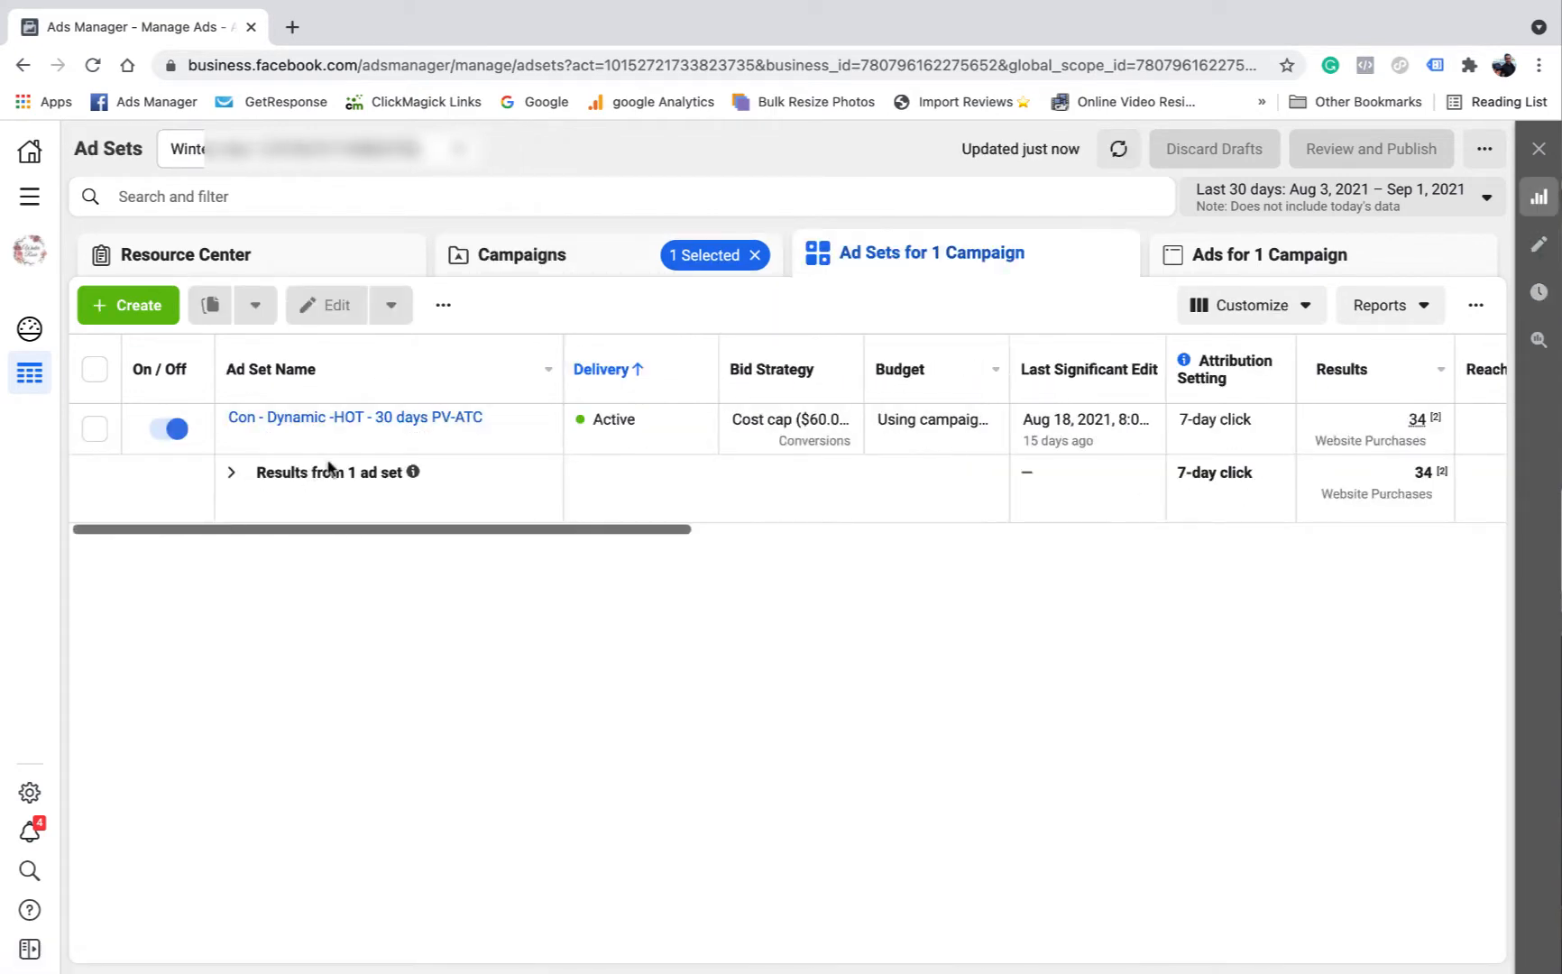
{"action": "left_click", "coordinate": [352, 434]}
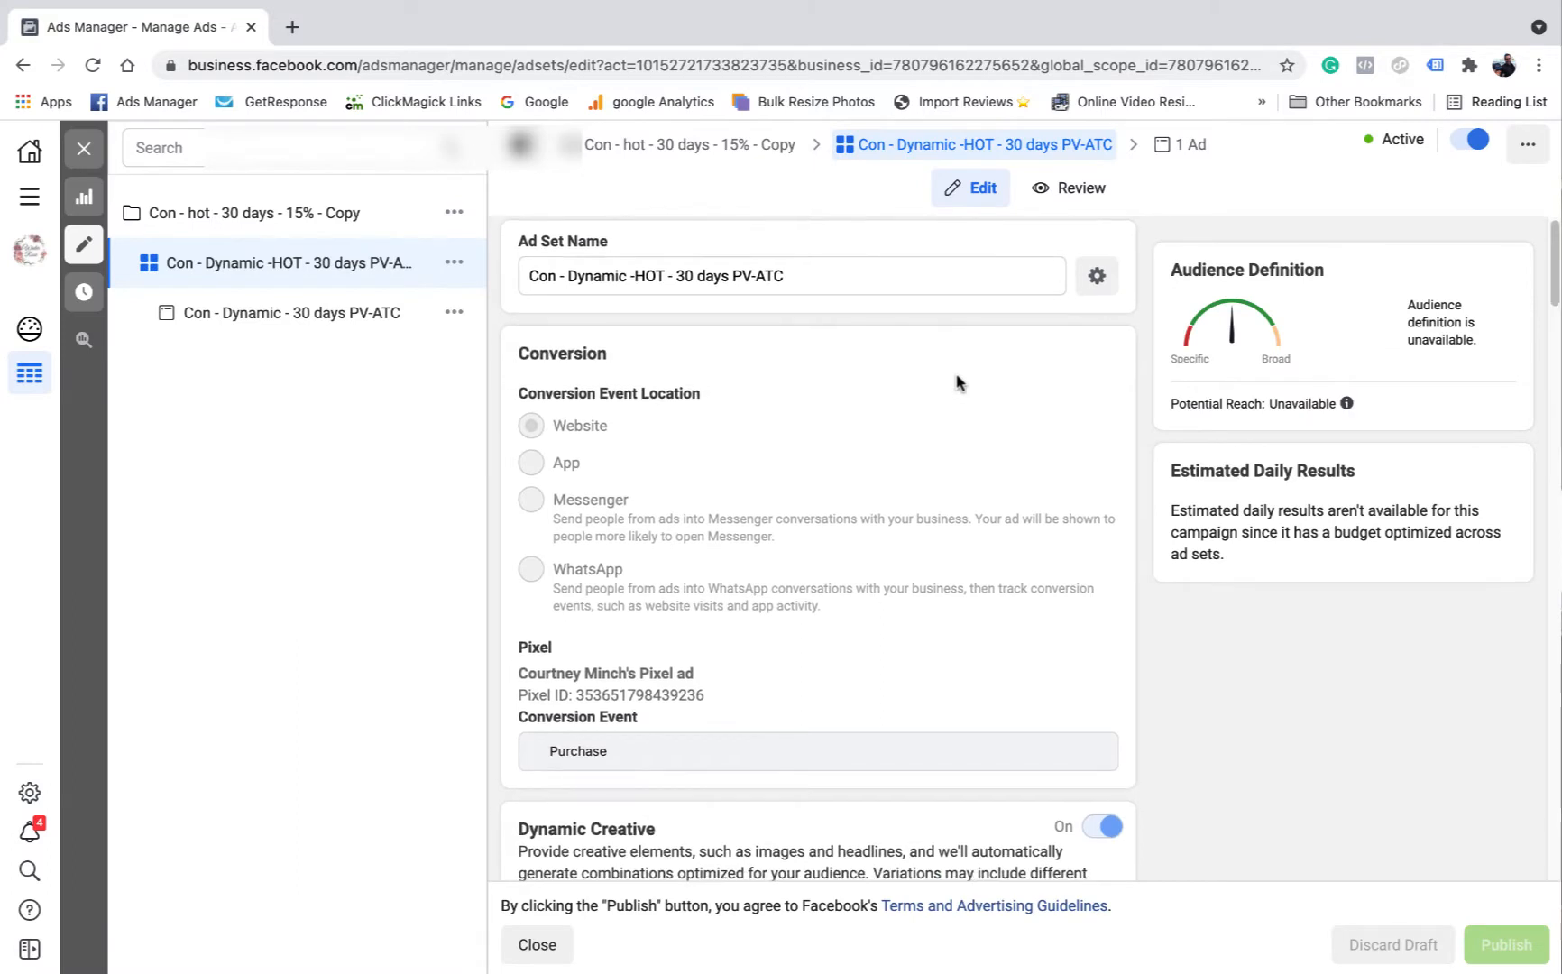
Step: Examine the hot ad set's conversion event, Dynamic Creative setting, and included and excluded website custom audiences
{"action": "scroll", "coordinate": [1015, 600], "scroll_direction": "down", "scroll_amount": 2}
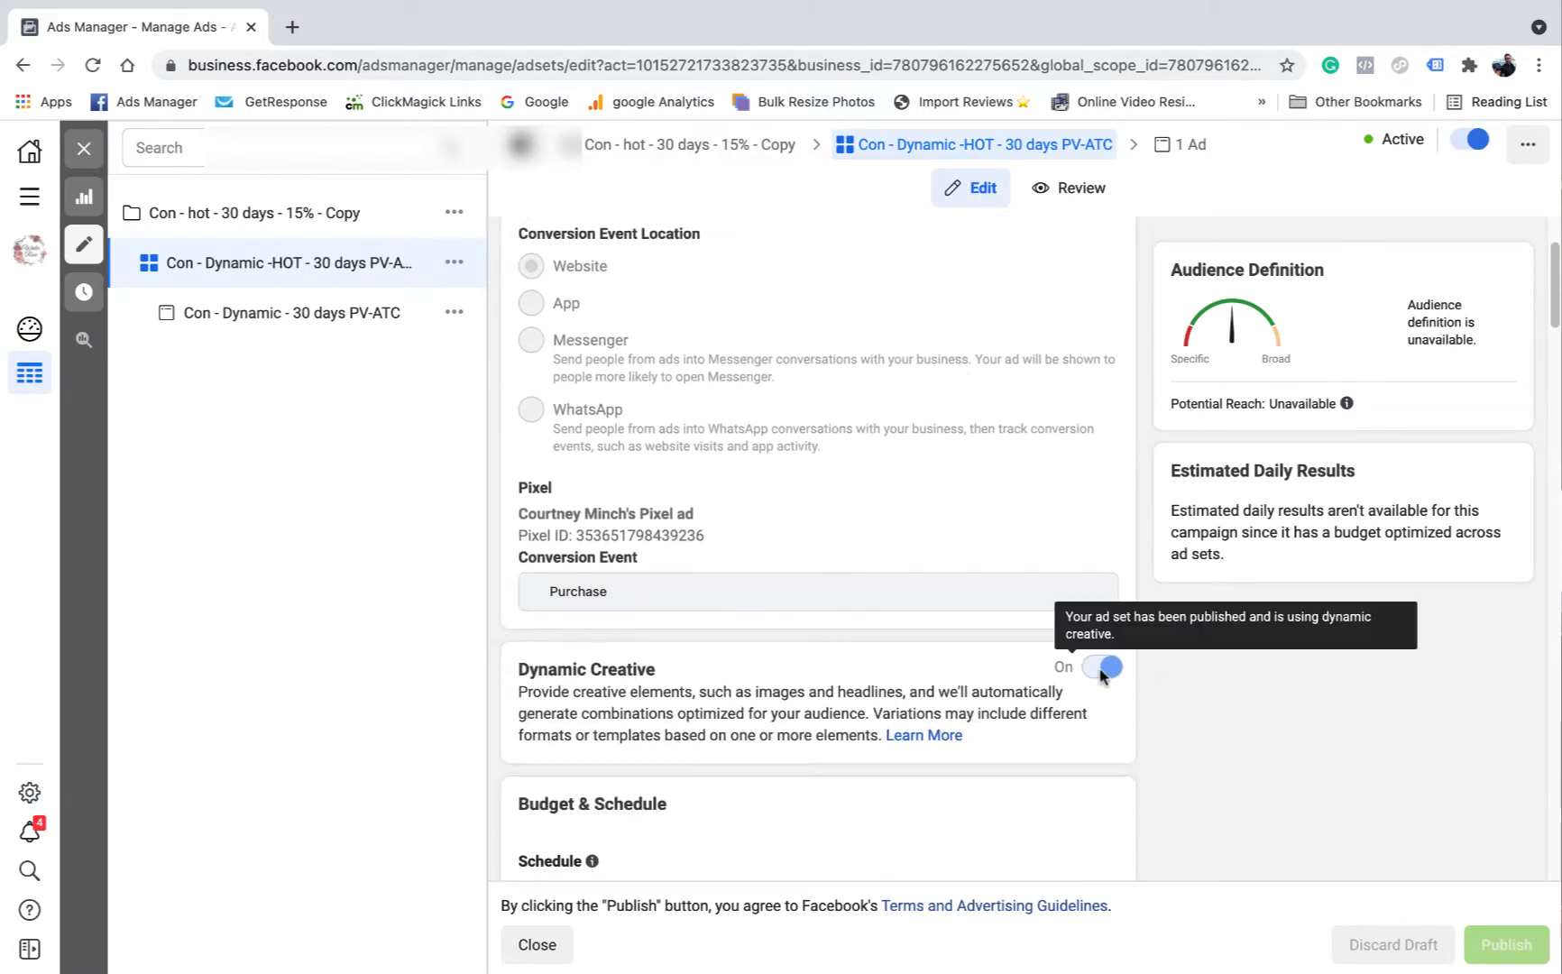
{"action": "scroll", "coordinate": [931, 505], "scroll_direction": "down", "scroll_amount": 2}
{"action": "scroll", "coordinate": [926, 484], "scroll_direction": "down", "scroll_amount": 9}
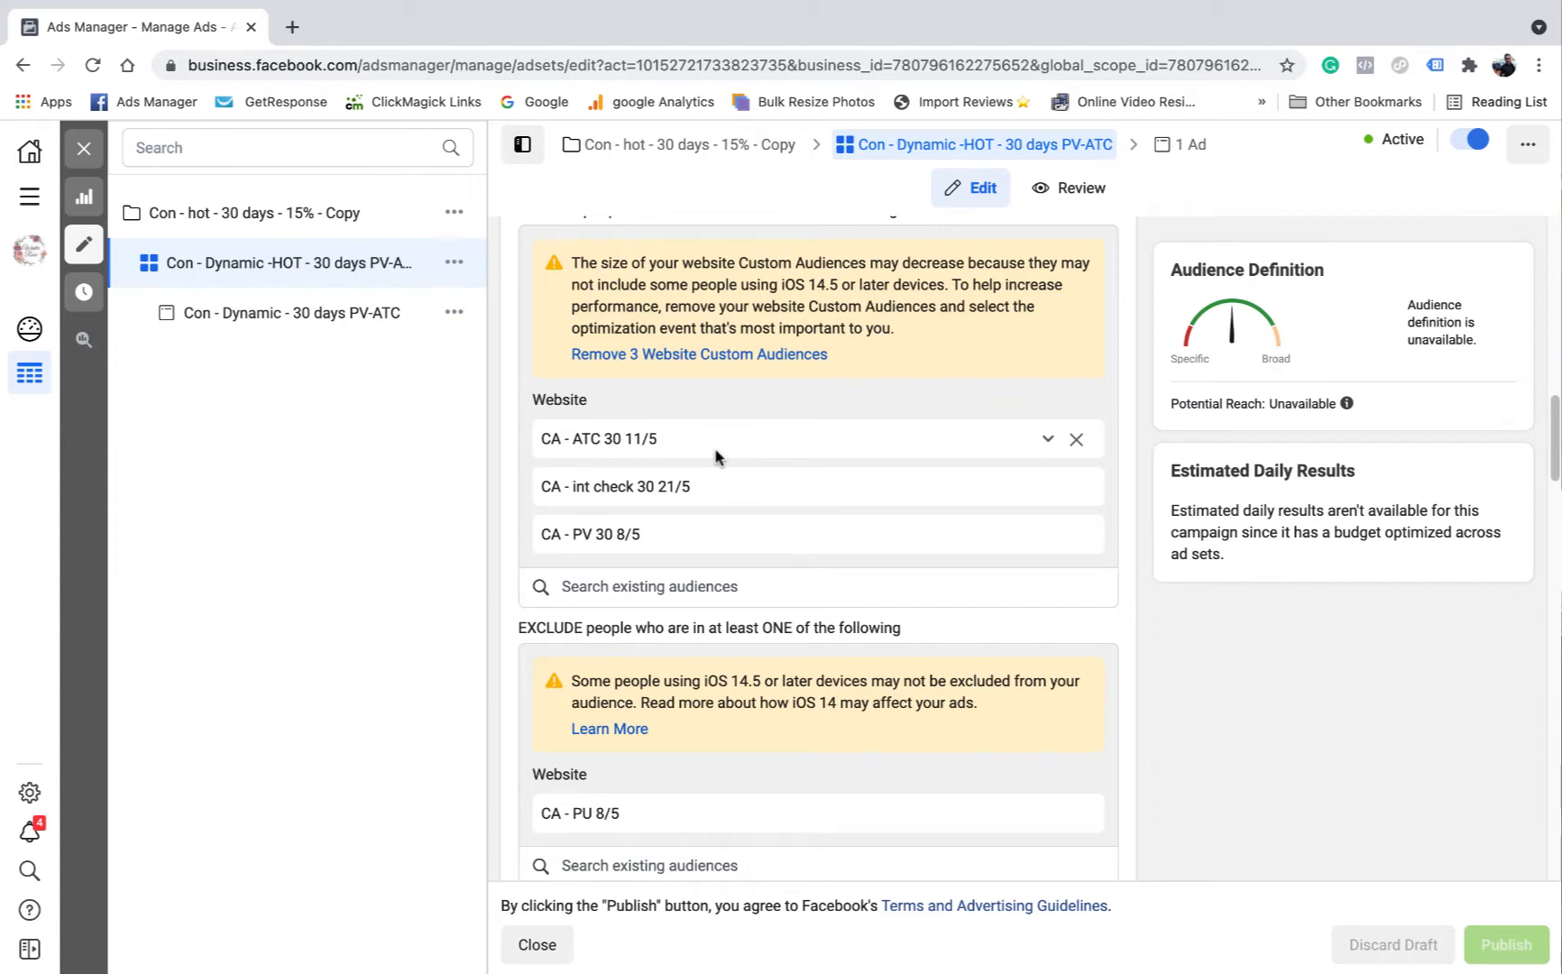
{"action": "scroll", "coordinate": [716, 456], "scroll_direction": "down", "scroll_amount": 1}
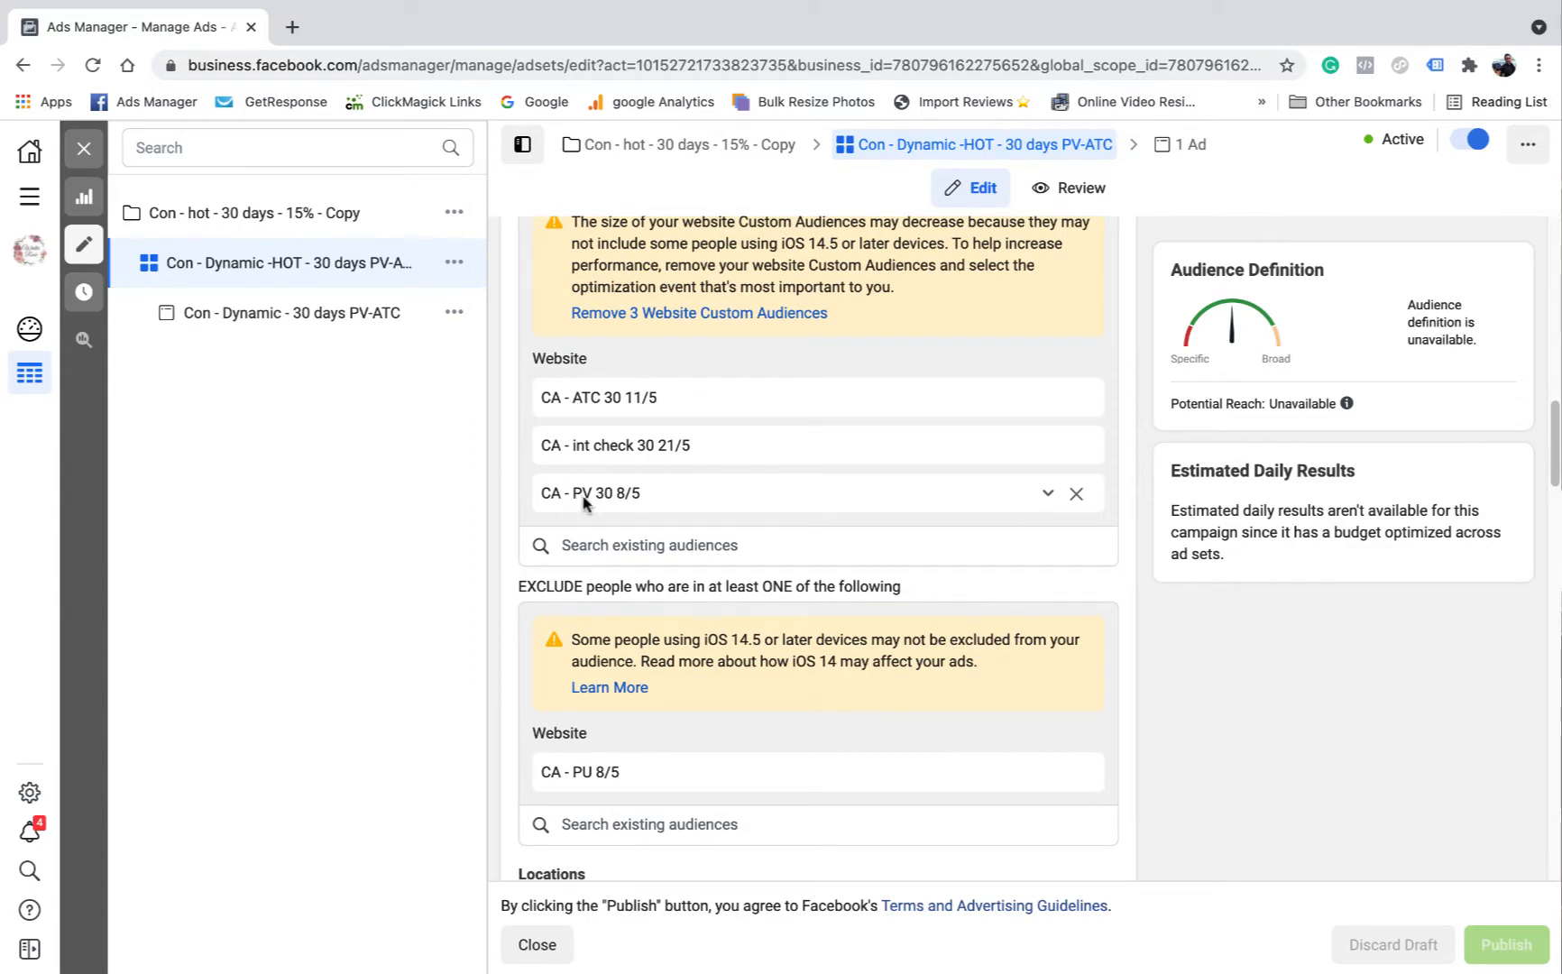
{"action": "scroll", "coordinate": [559, 746], "scroll_direction": "down", "scroll_amount": 1}
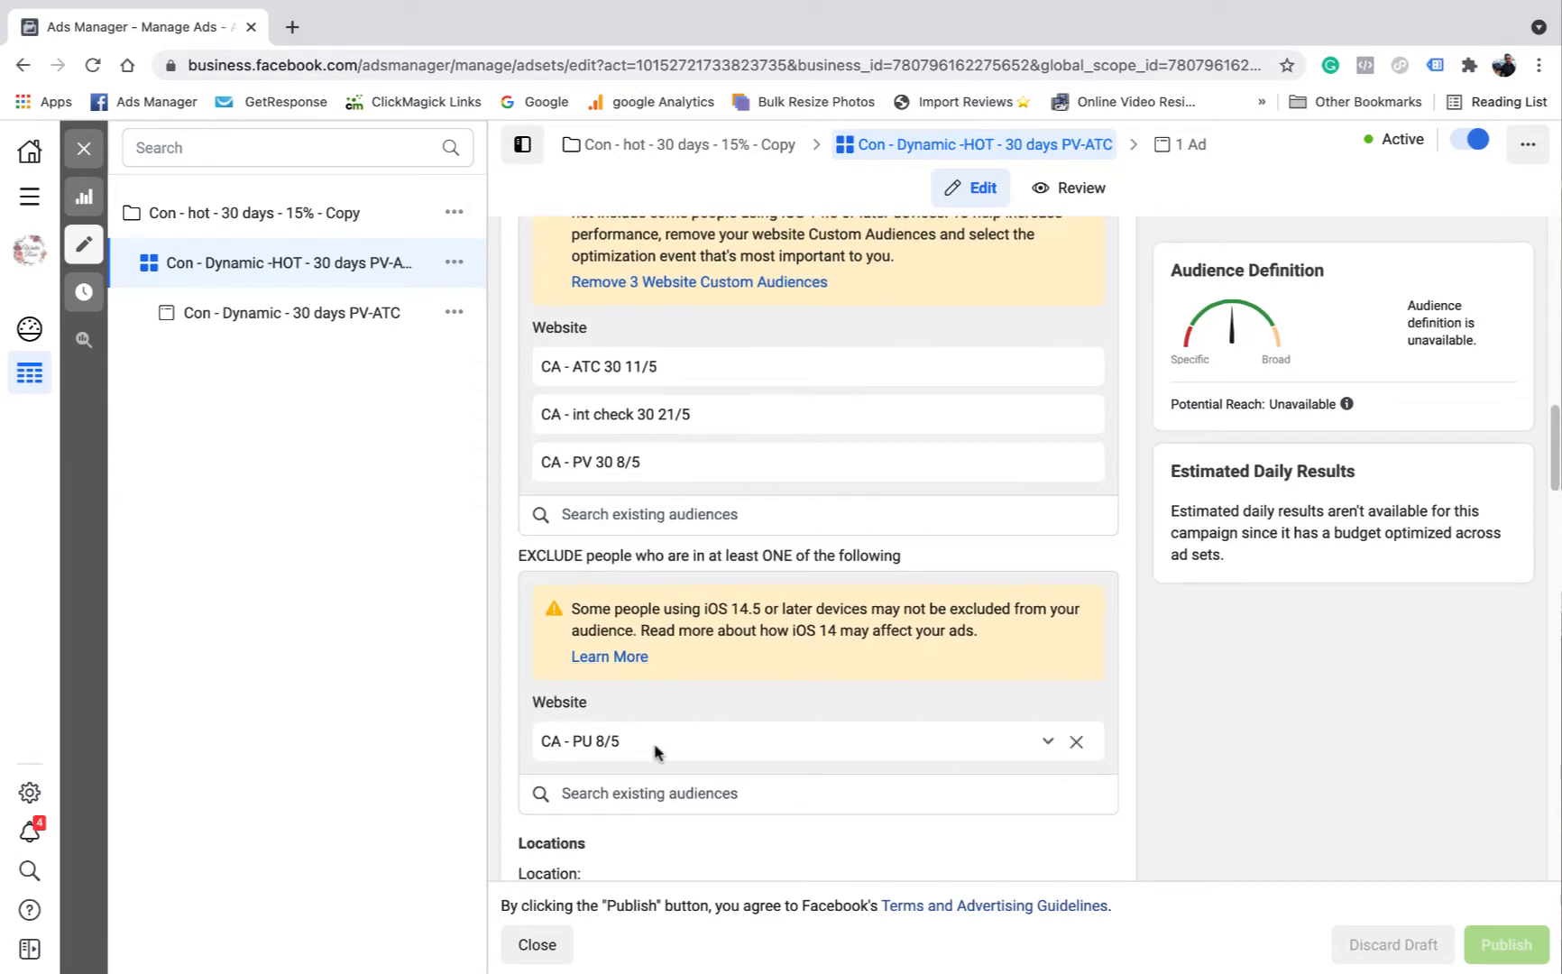
Step: Check the hot ad set's location, age, gender, detailed targeting, manual placements and cost control
{"action": "scroll", "coordinate": [685, 712], "scroll_direction": "down", "scroll_amount": 3}
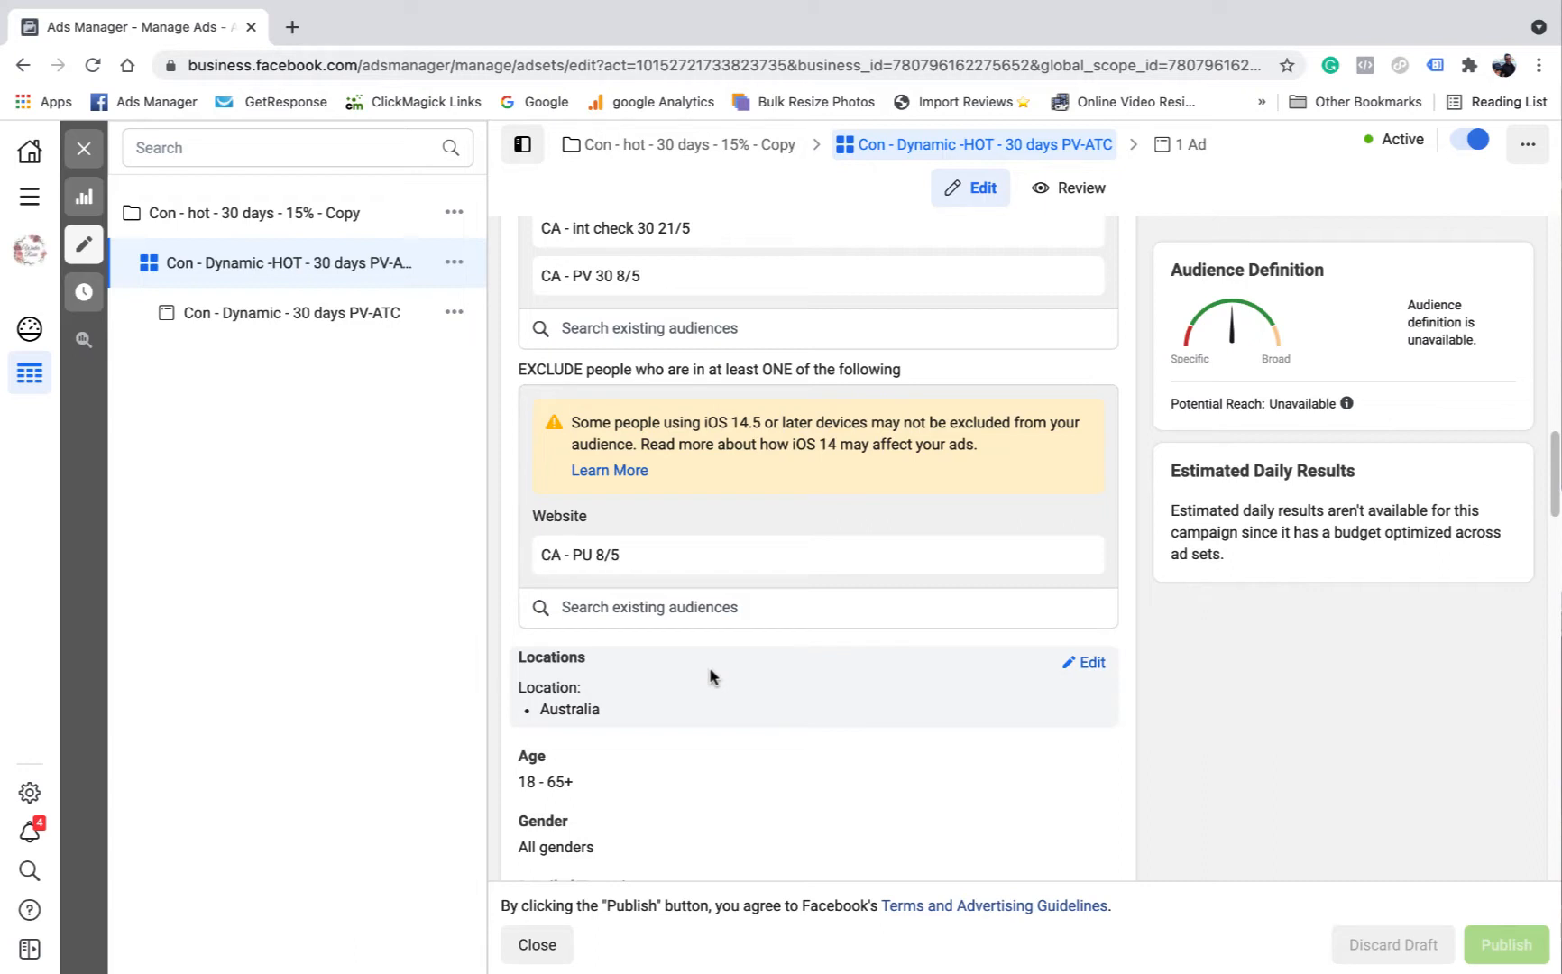
{"action": "scroll", "coordinate": [709, 676], "scroll_direction": "down", "scroll_amount": 5}
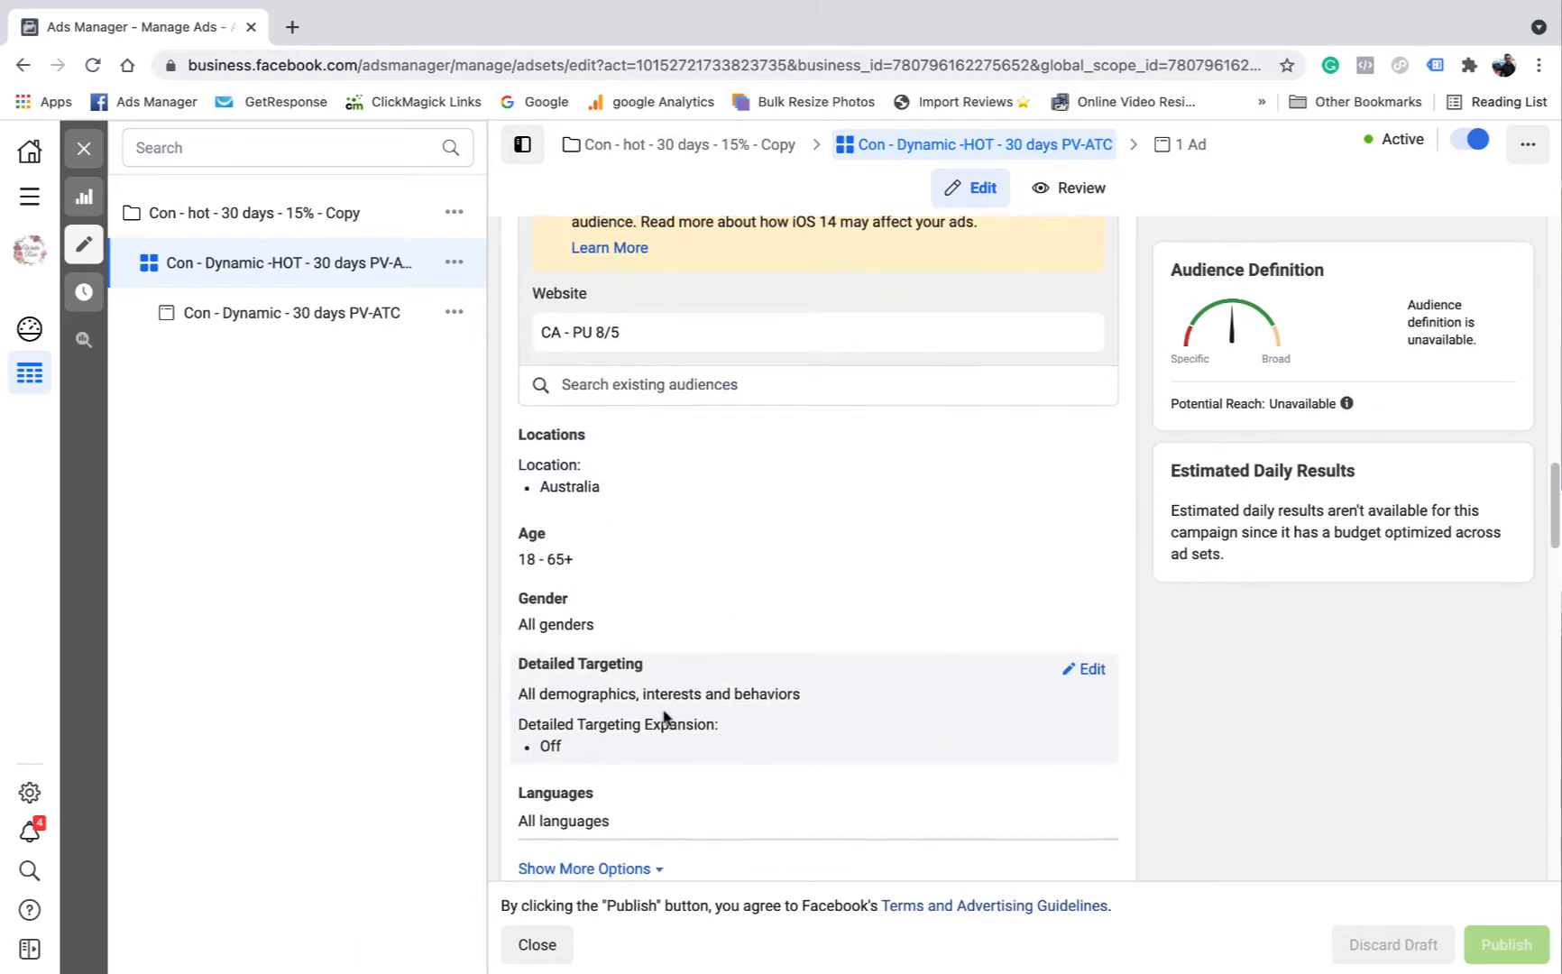
{"action": "scroll", "coordinate": [676, 710], "scroll_direction": "down", "scroll_amount": 5}
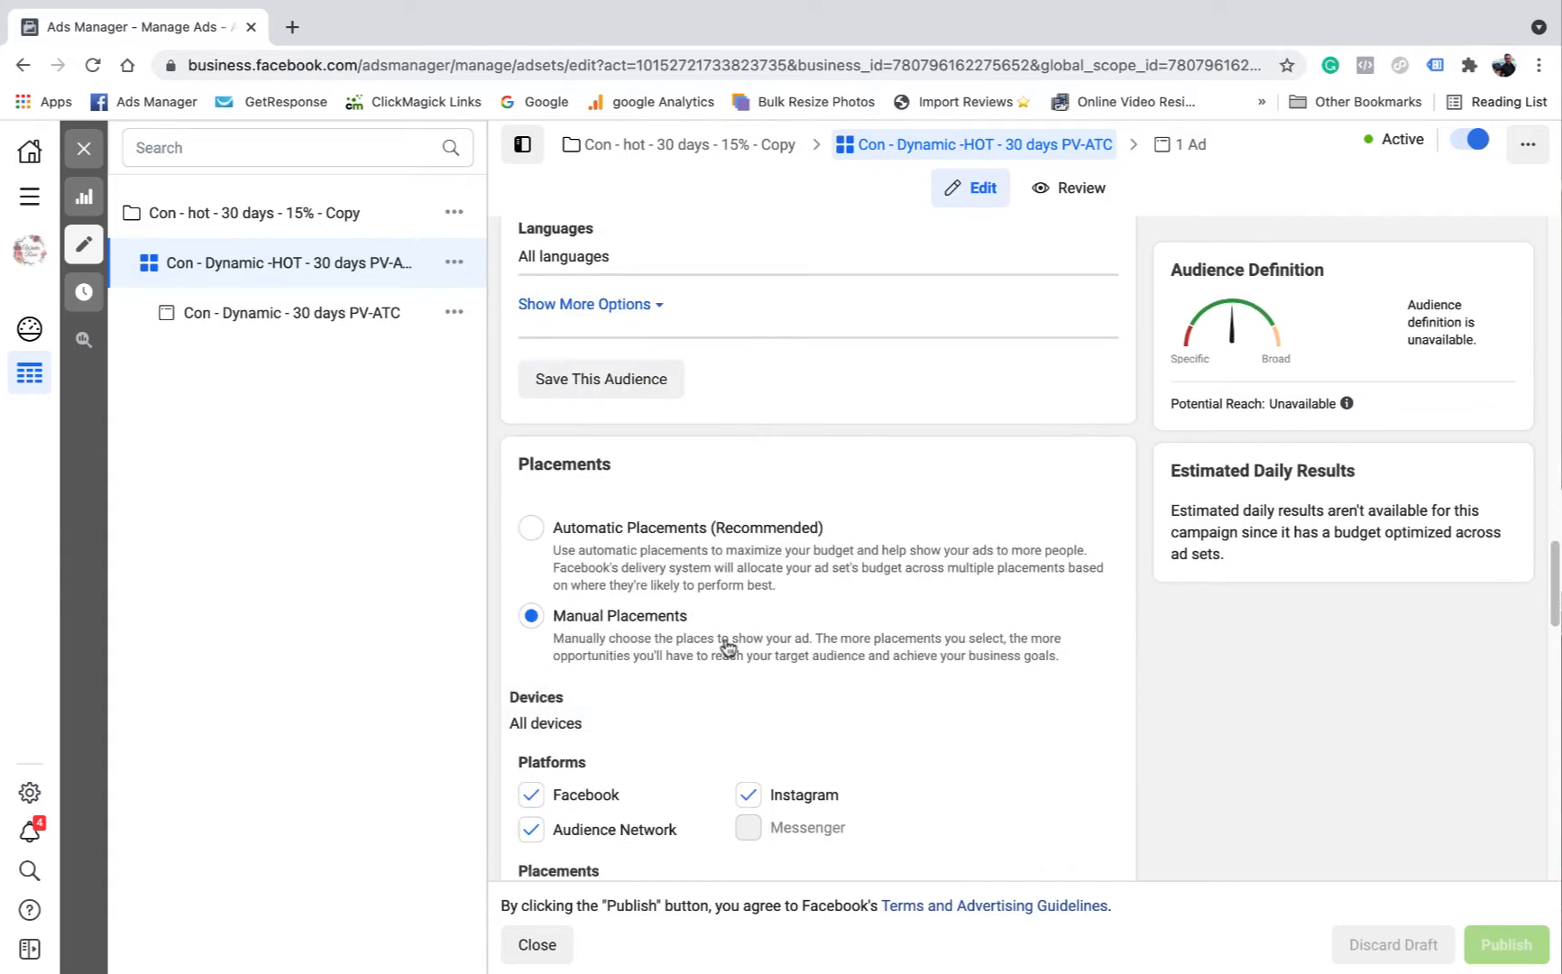
{"action": "scroll", "coordinate": [755, 653], "scroll_direction": "down", "scroll_amount": 2}
{"action": "scroll", "coordinate": [805, 688], "scroll_direction": "down", "scroll_amount": 8}
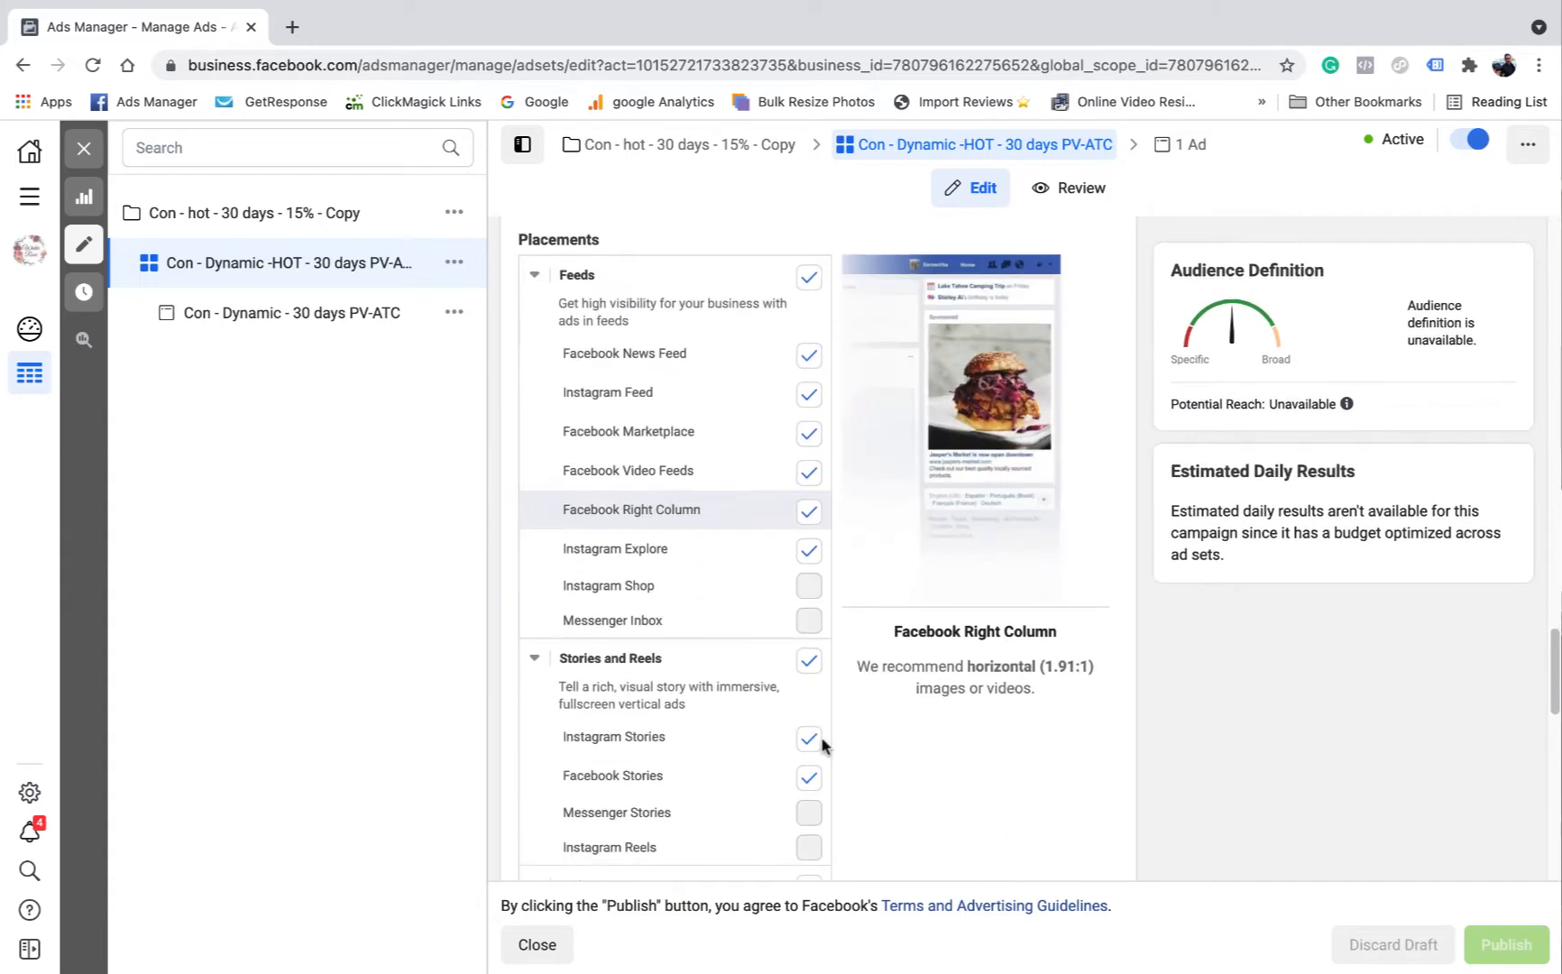
{"action": "scroll", "coordinate": [816, 717], "scroll_direction": "down", "scroll_amount": 5}
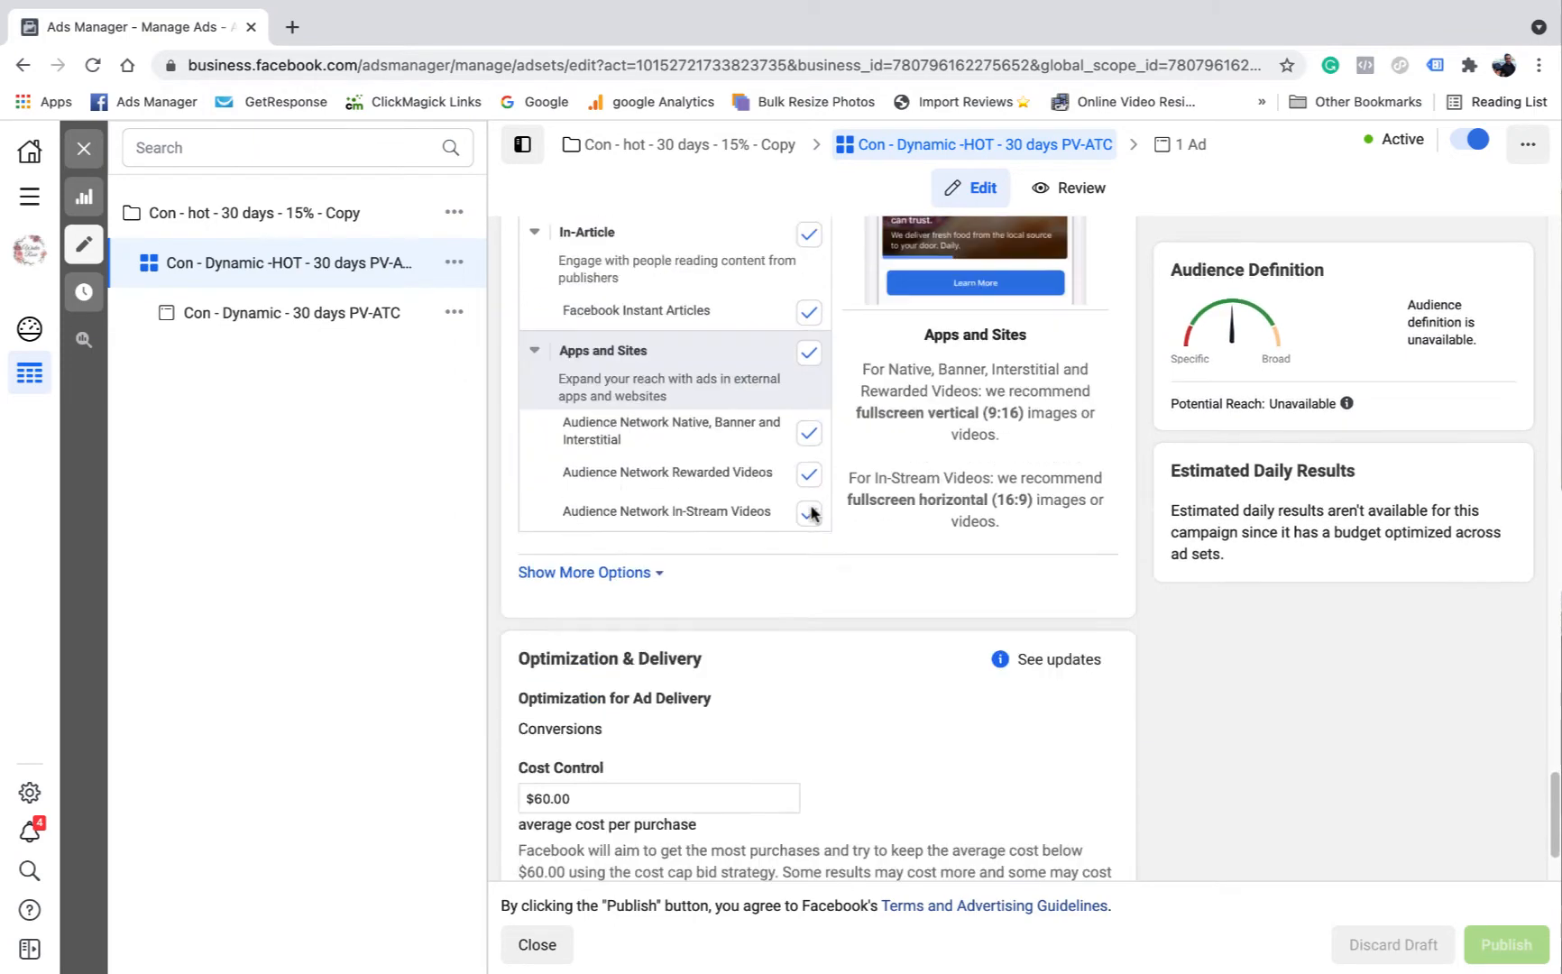
{"action": "scroll", "coordinate": [810, 511], "scroll_direction": "up", "scroll_amount": 15}
{"action": "scroll", "coordinate": [742, 506], "scroll_direction": "down", "scroll_amount": 15}
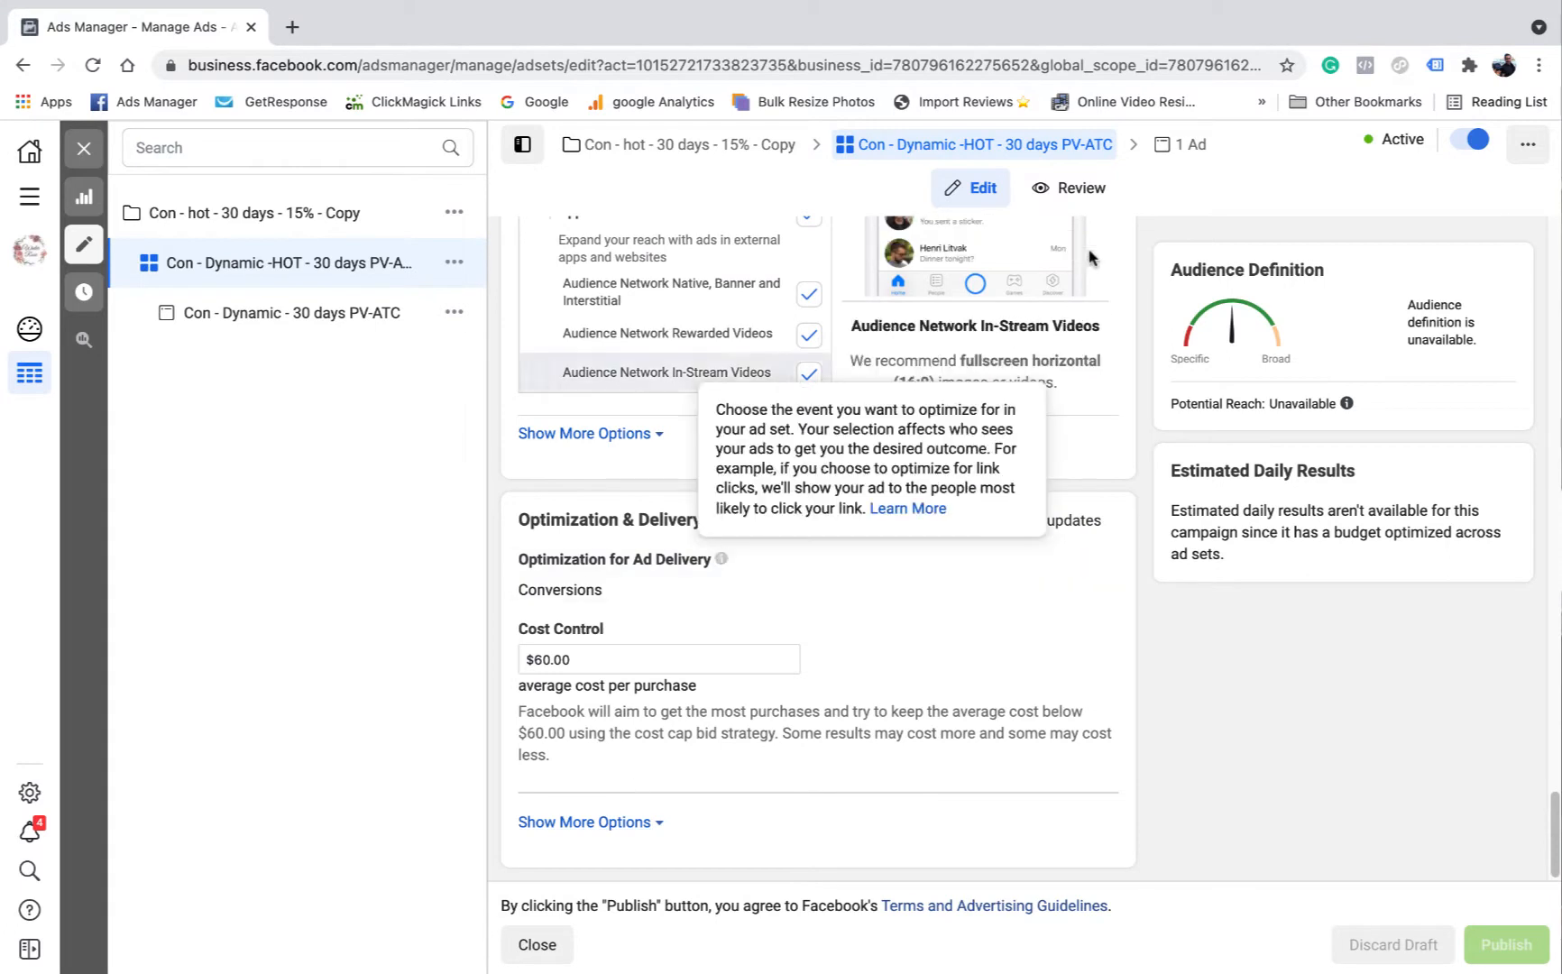
Step: View the hot ad set's ad format and creative setup, and return to the ad set's Dynamic Creative setting
{"action": "left_click", "coordinate": [1181, 149]}
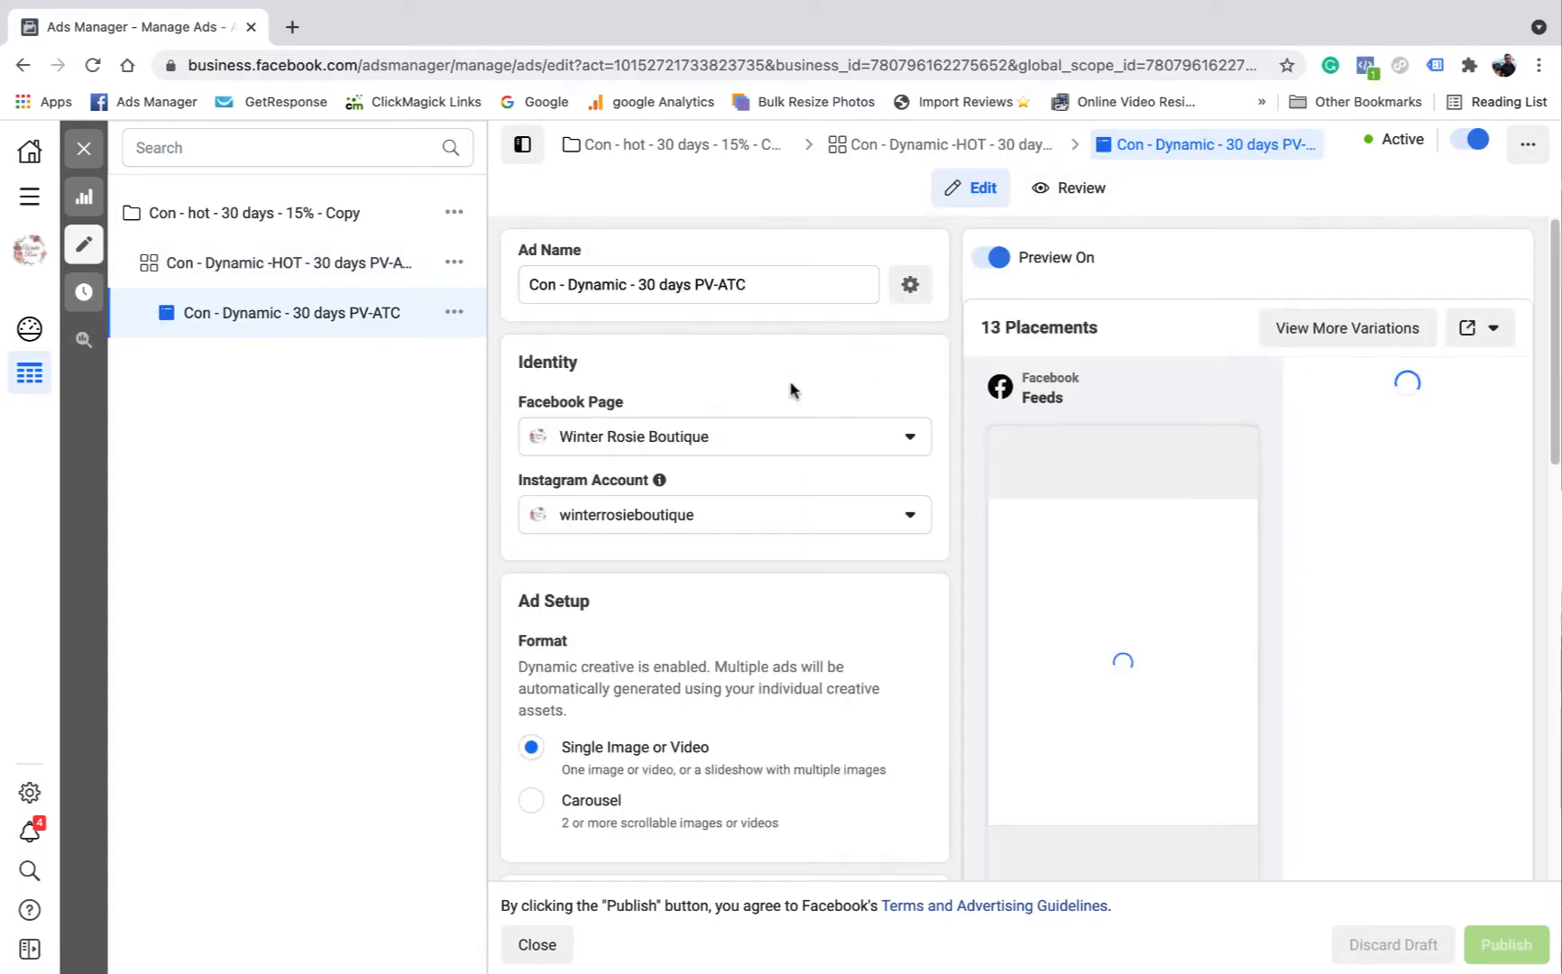
{"action": "scroll", "coordinate": [777, 403], "scroll_direction": "down", "scroll_amount": 6}
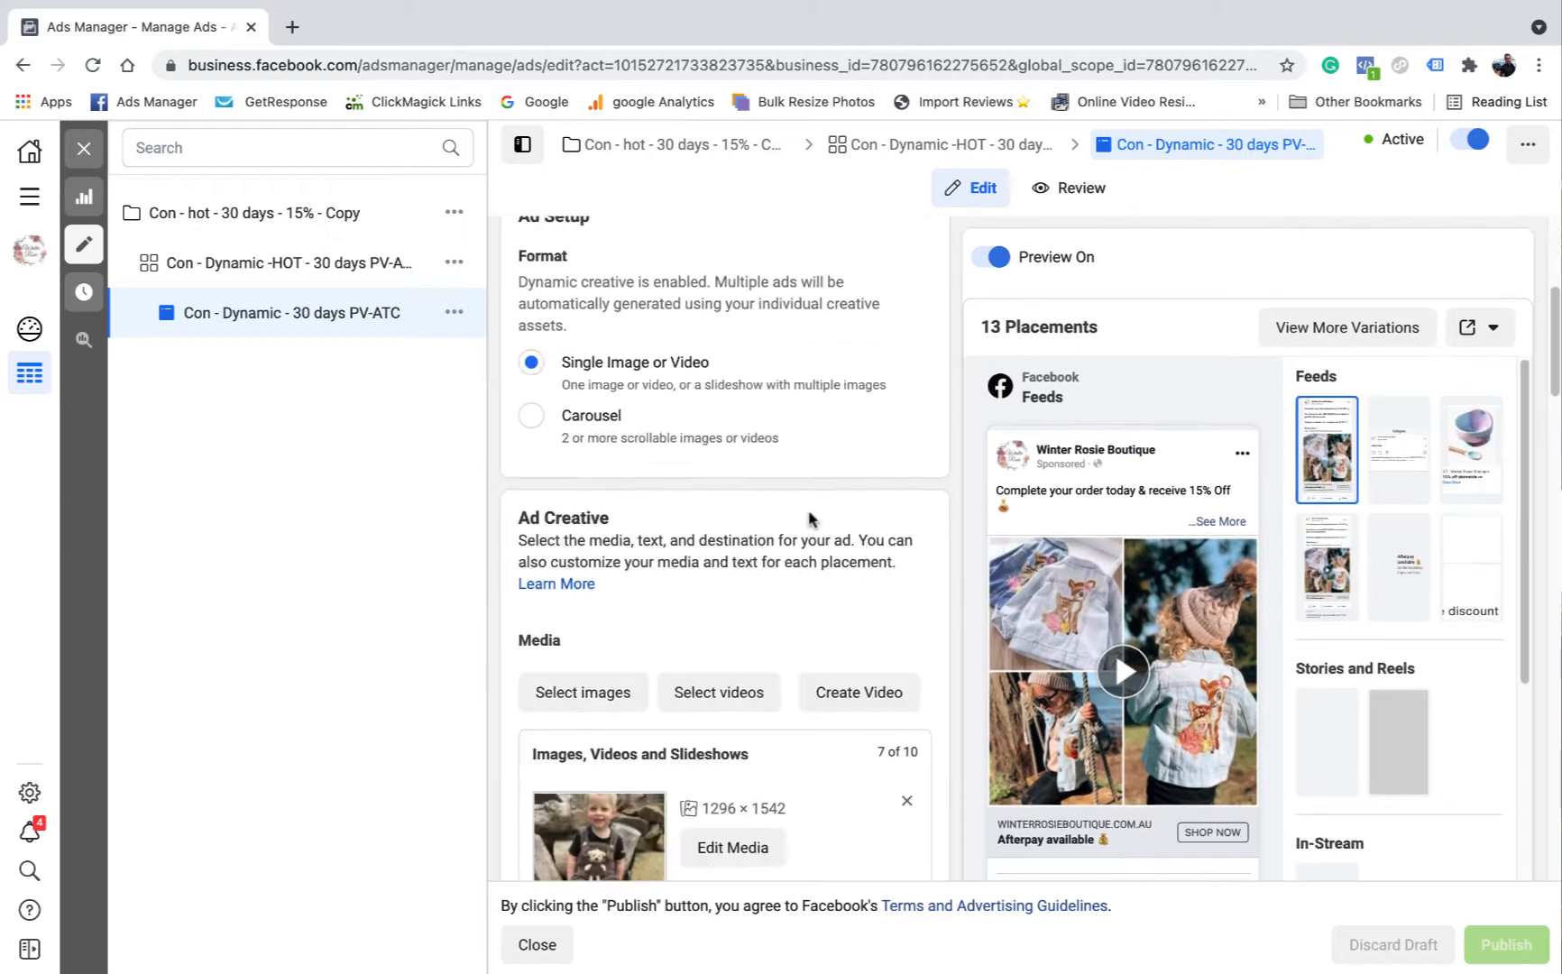
{"action": "left_click", "coordinate": [961, 146]}
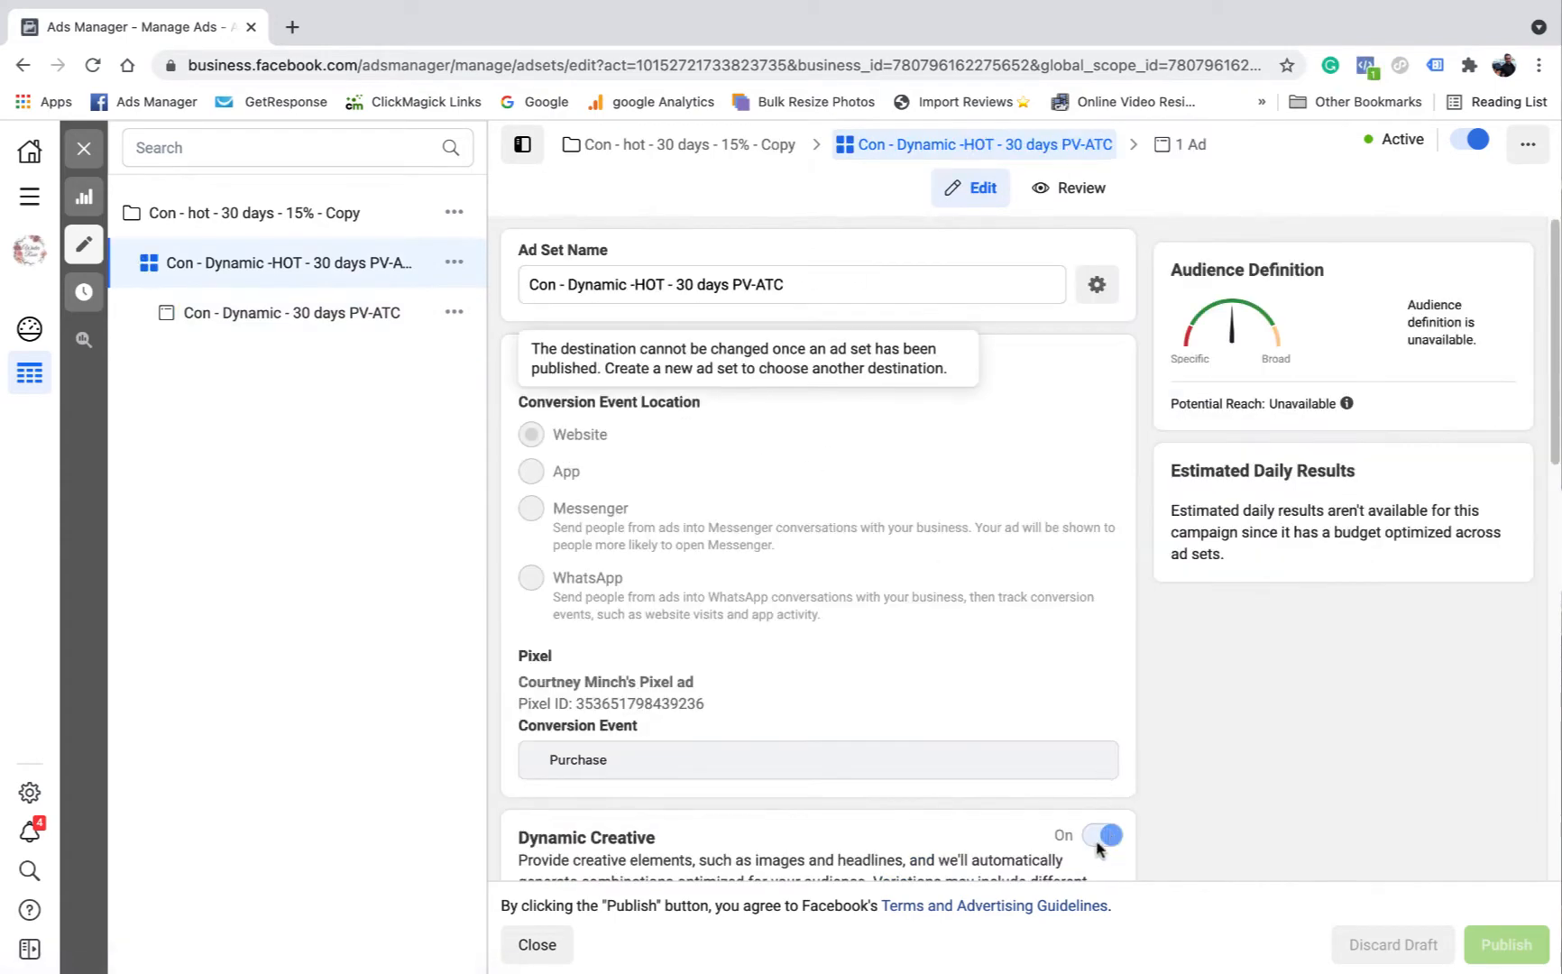
Step: Reopen the Con - Dynamic - 30 days PV-ATC ad and look through all the images in its media list
{"action": "left_click", "coordinate": [1175, 157]}
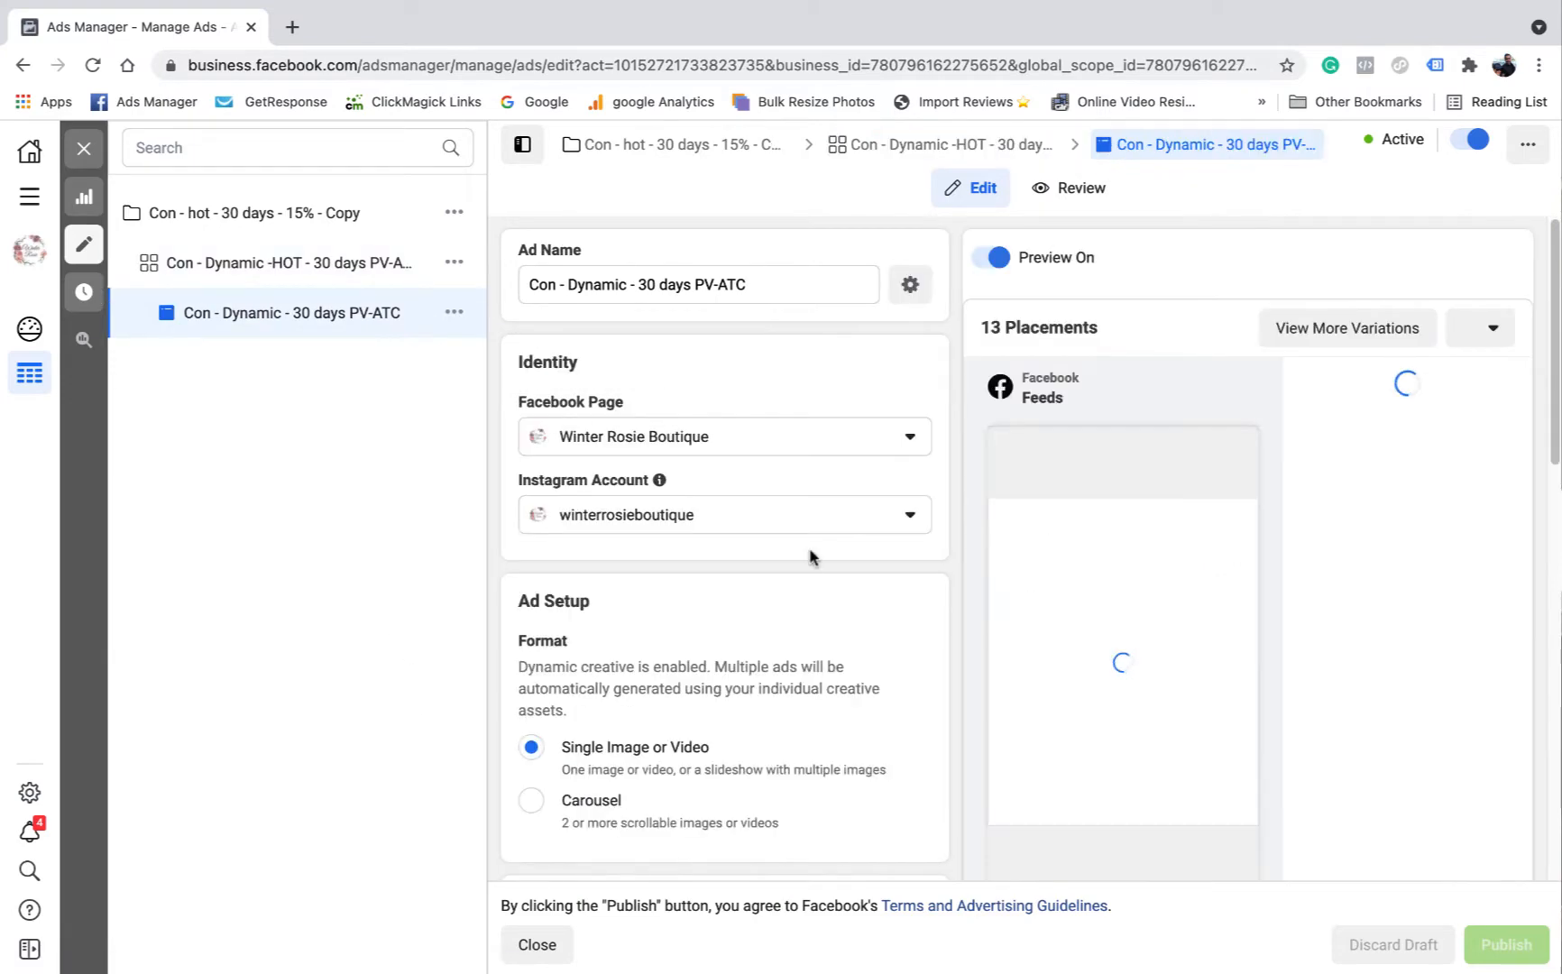
{"action": "scroll", "coordinate": [812, 553], "scroll_direction": "down", "scroll_amount": 3}
{"action": "scroll", "coordinate": [784, 545], "scroll_direction": "down", "scroll_amount": 4}
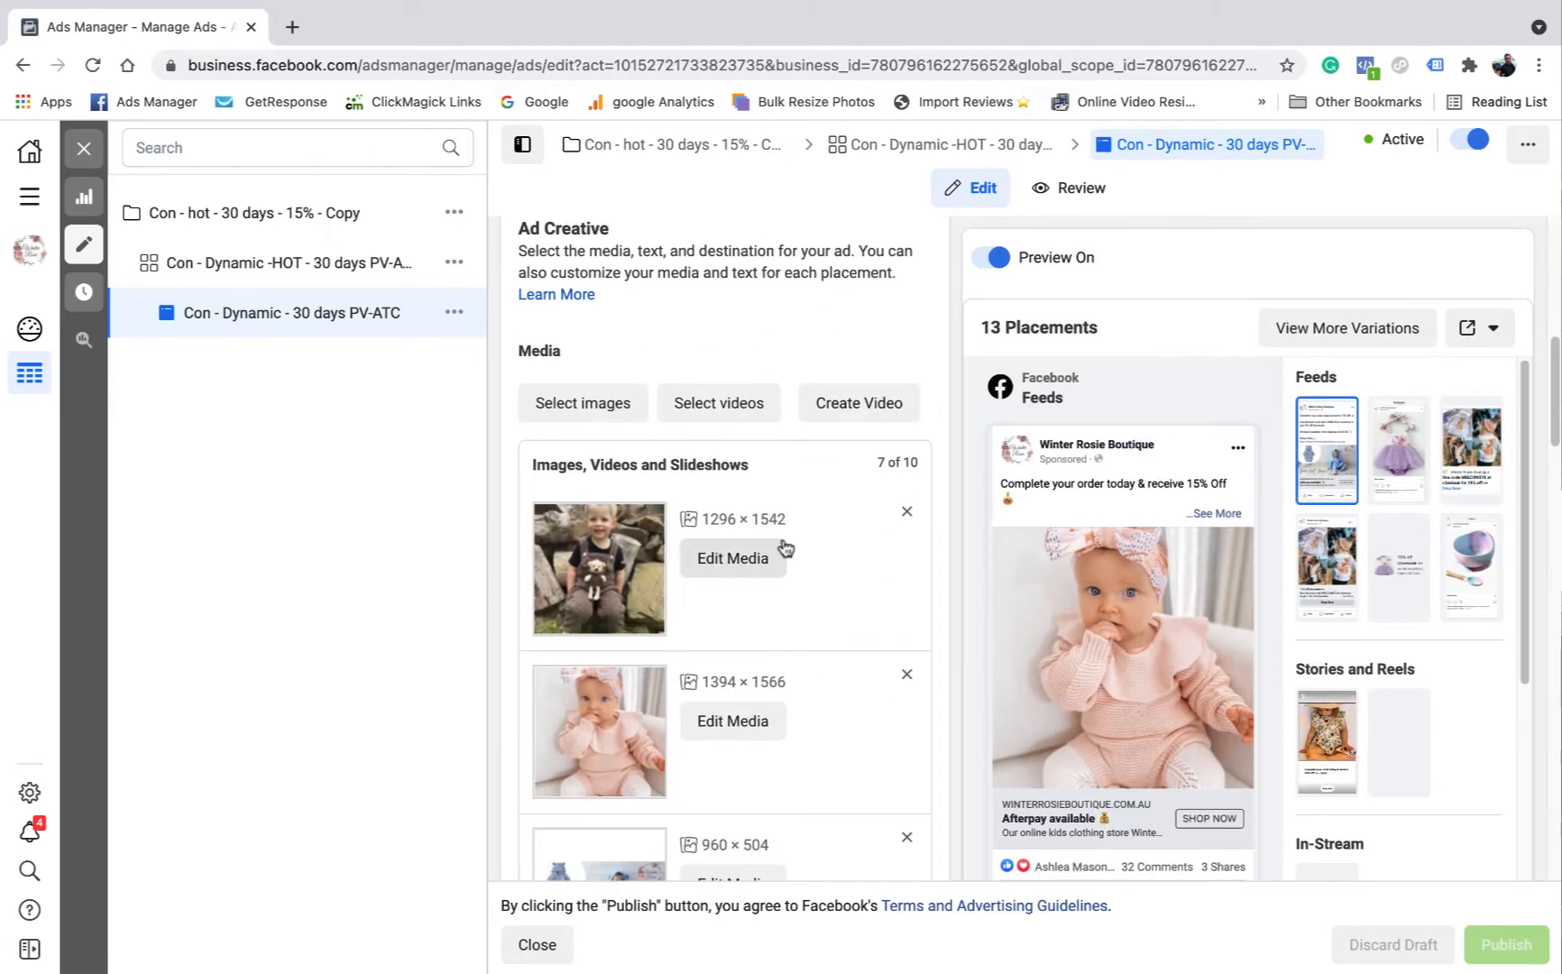
{"action": "scroll", "coordinate": [781, 544], "scroll_direction": "down", "scroll_amount": 2}
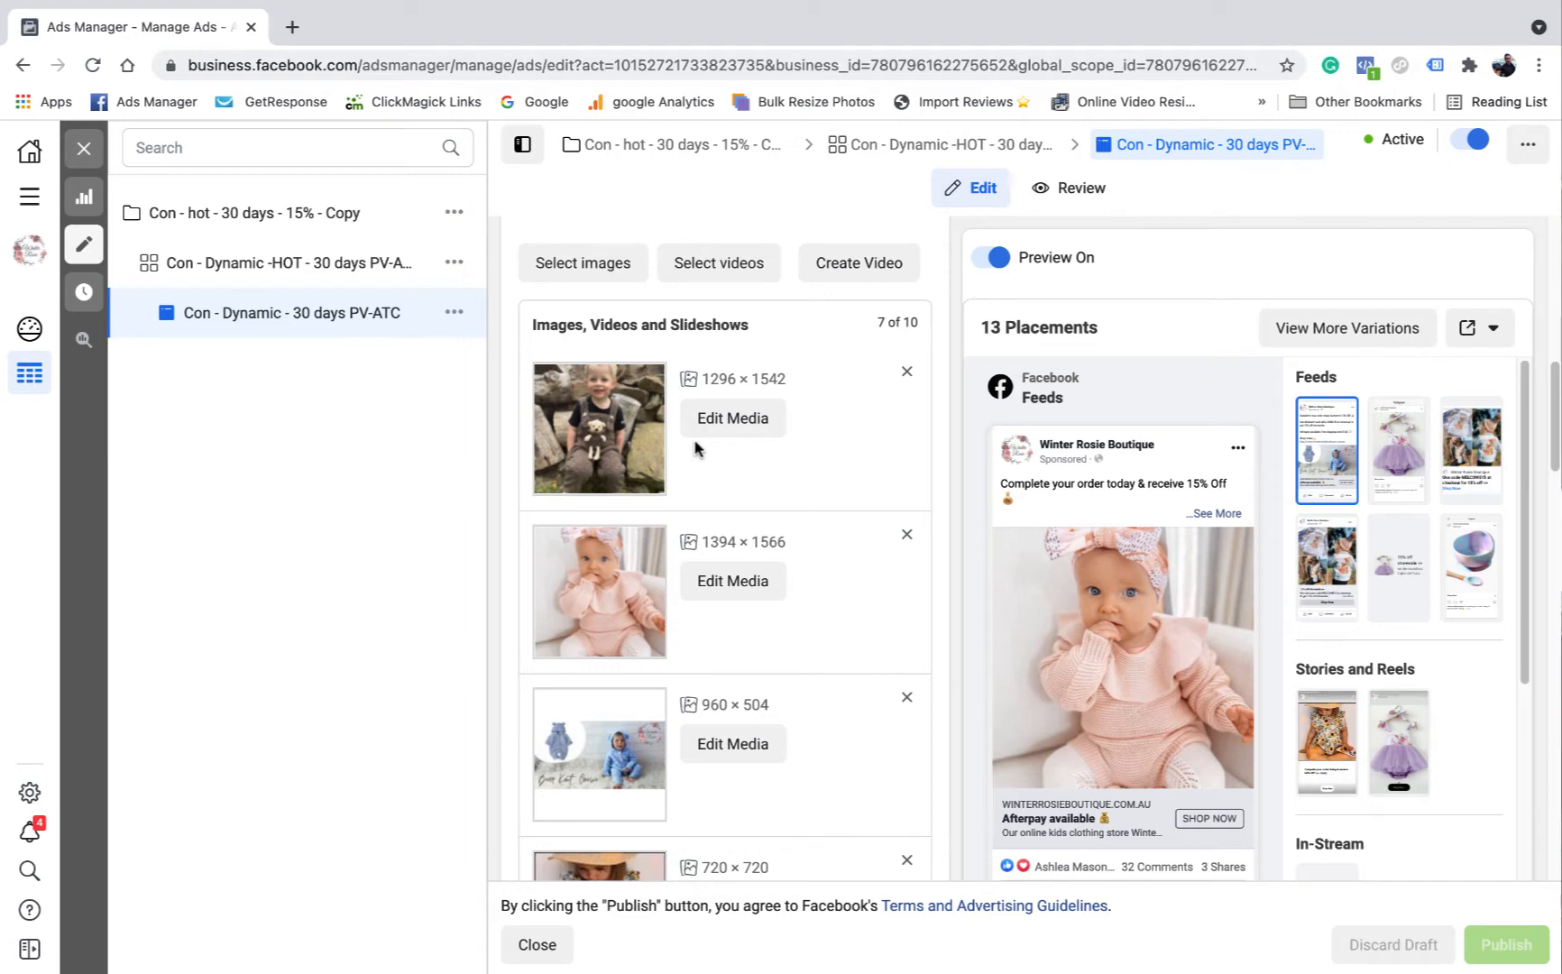
{"action": "scroll", "coordinate": [735, 484], "scroll_direction": "down", "scroll_amount": 2}
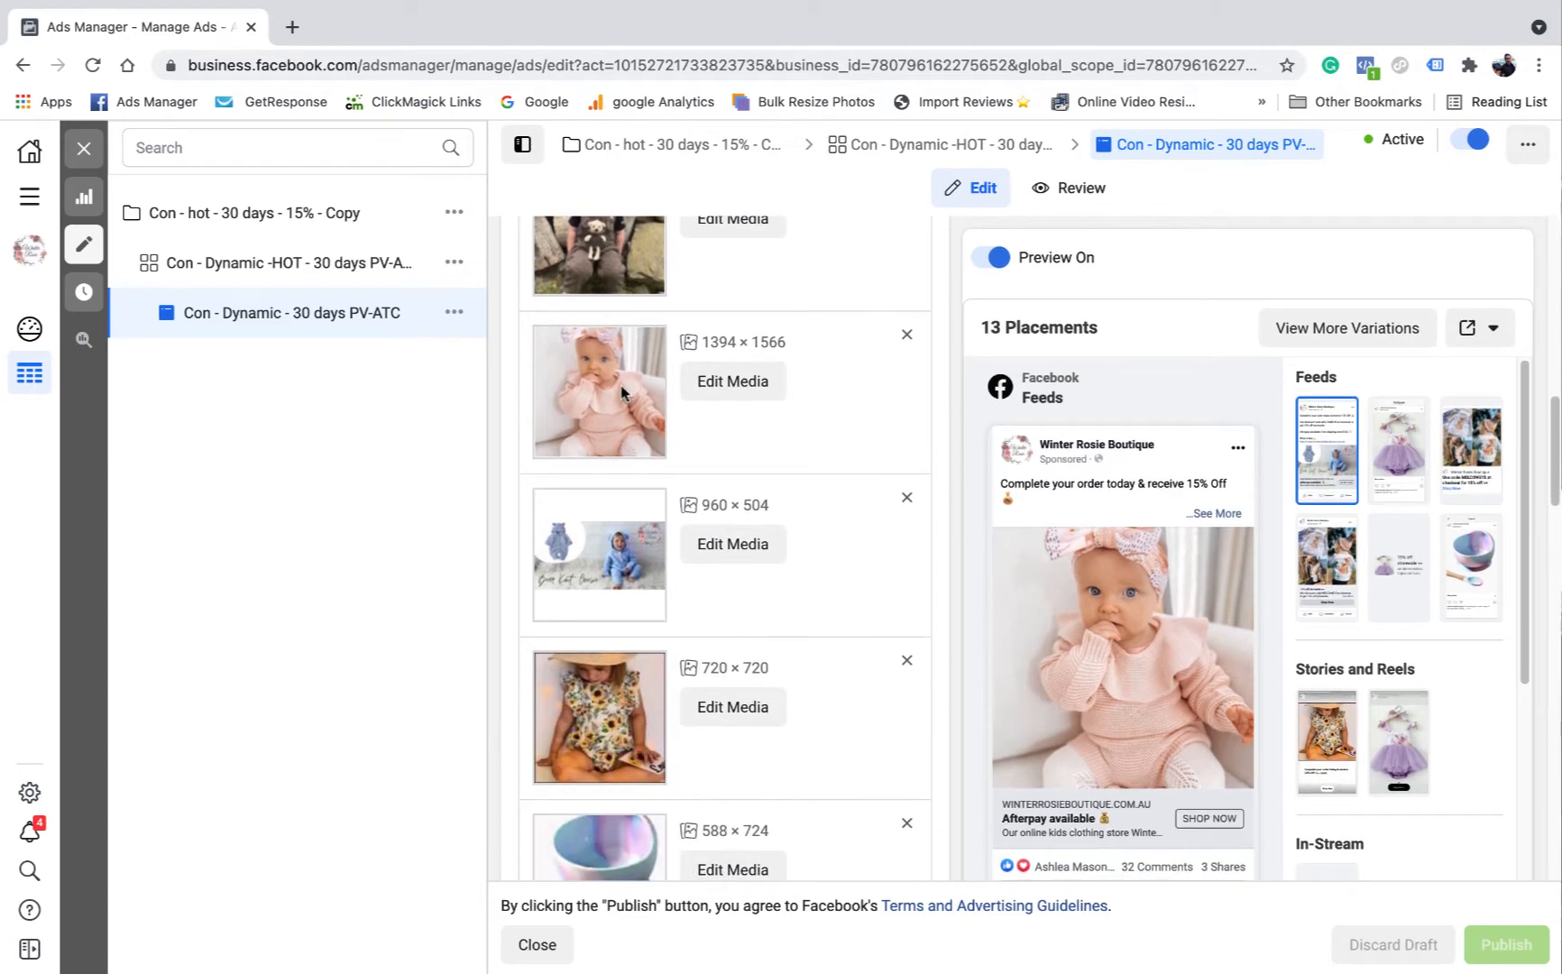
{"action": "scroll", "coordinate": [632, 424], "scroll_direction": "up", "scroll_amount": 2}
{"action": "scroll", "coordinate": [649, 424], "scroll_direction": "down", "scroll_amount": 3}
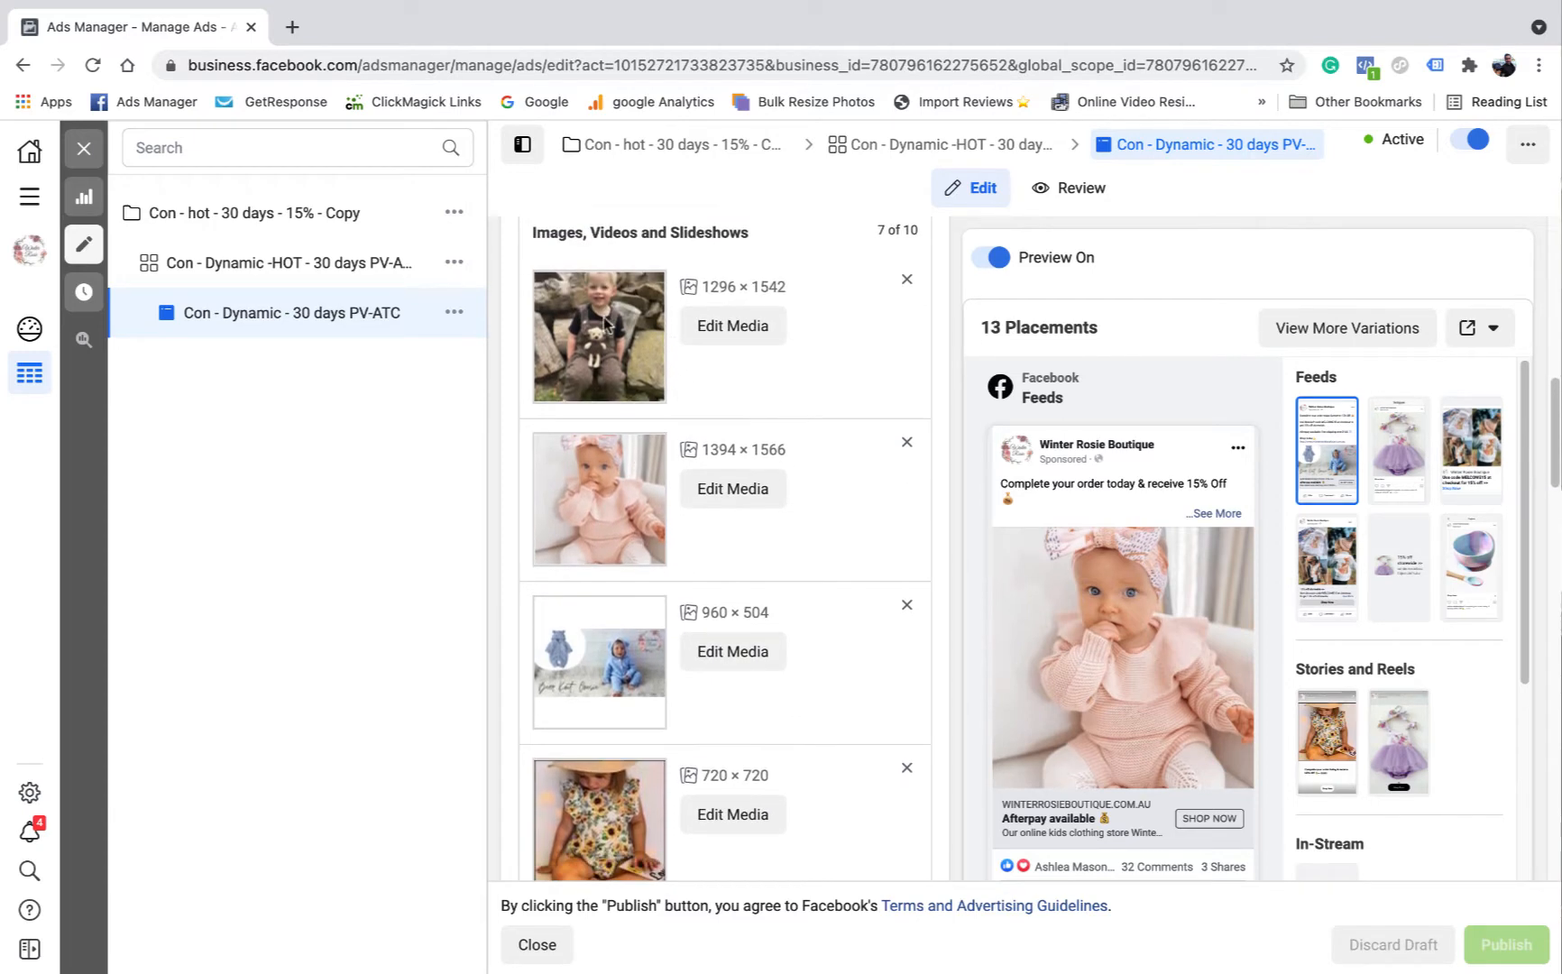
{"action": "scroll", "coordinate": [630, 460], "scroll_direction": "down", "scroll_amount": 7}
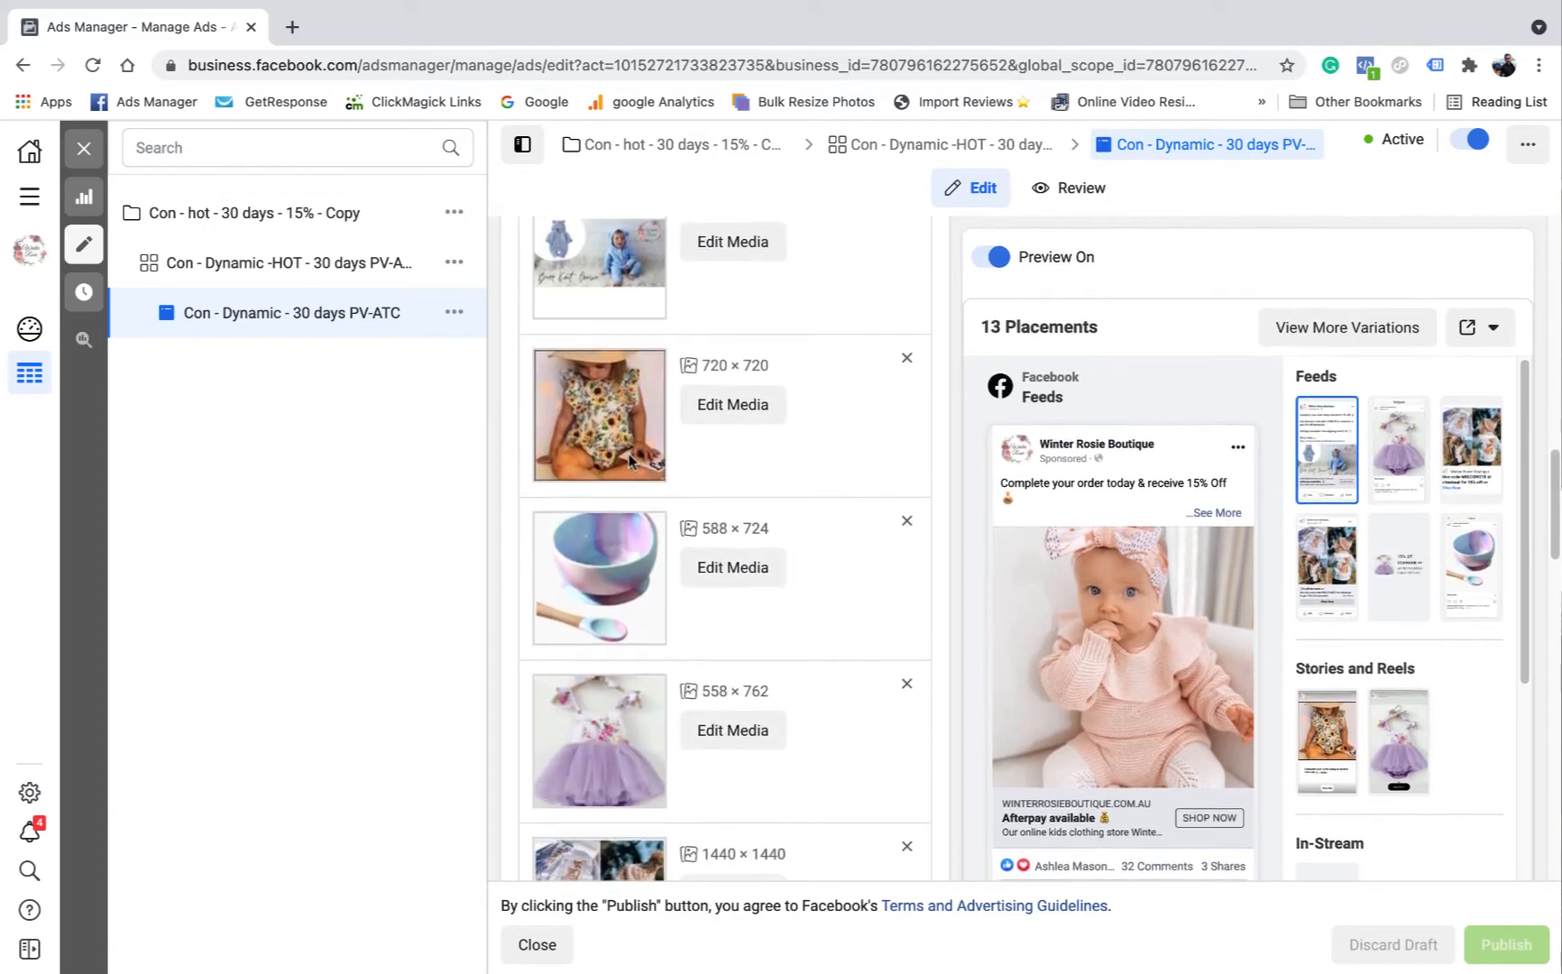
{"action": "scroll", "coordinate": [647, 421], "scroll_direction": "down", "scroll_amount": 2}
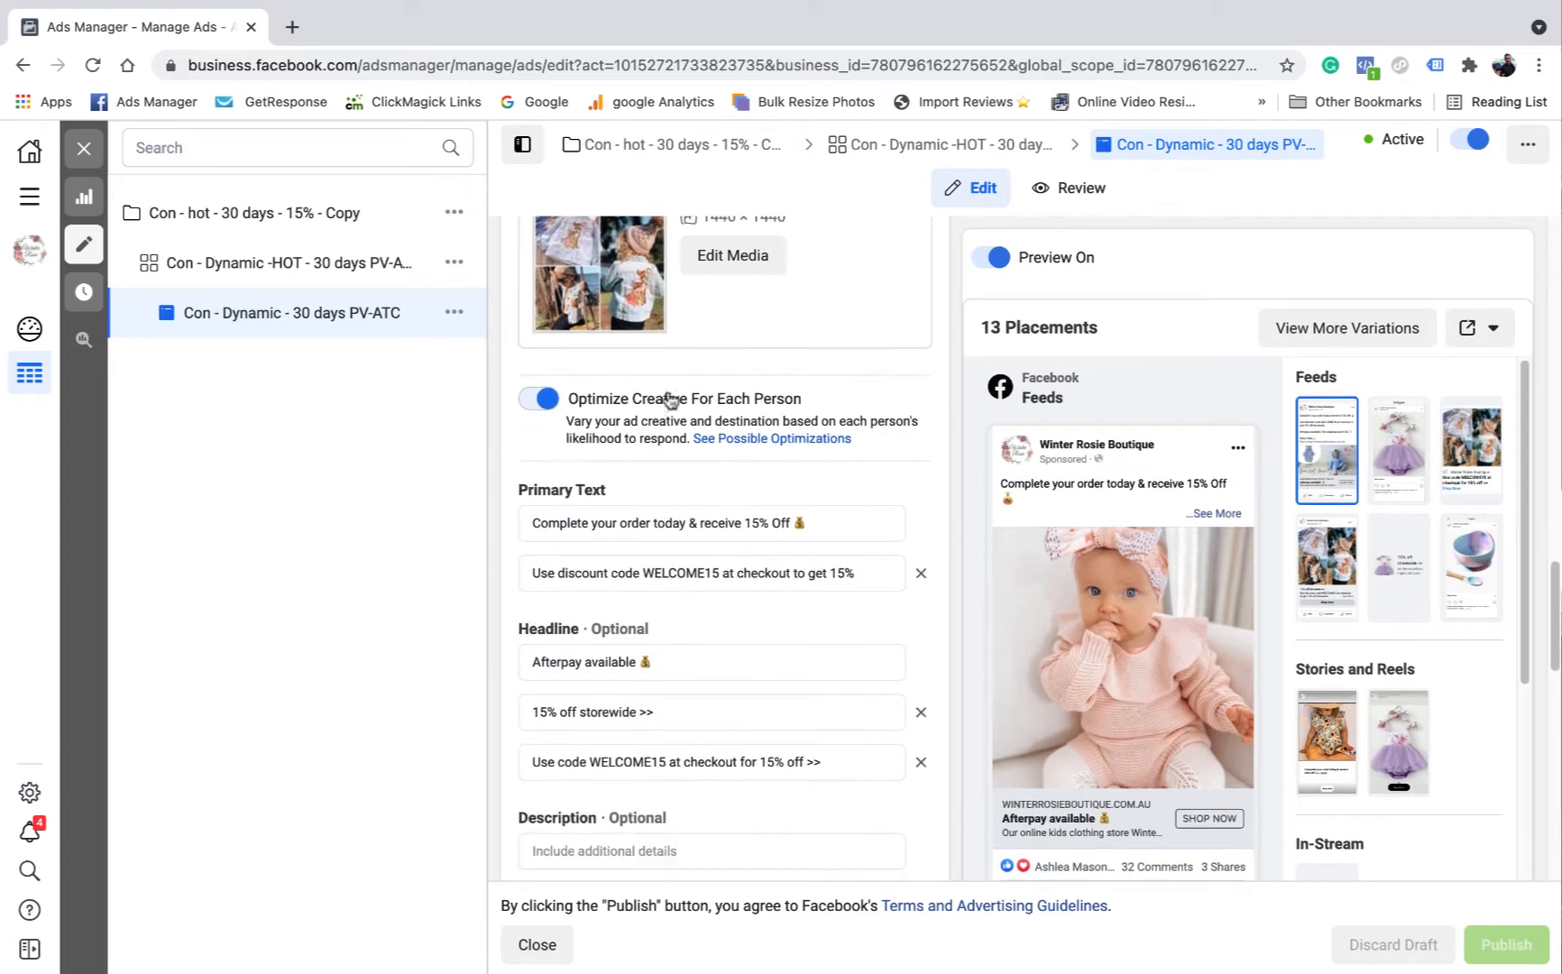
Step: Expand the ad's two primary text variations and read their full discount copy
{"action": "left_click", "coordinate": [820, 518]}
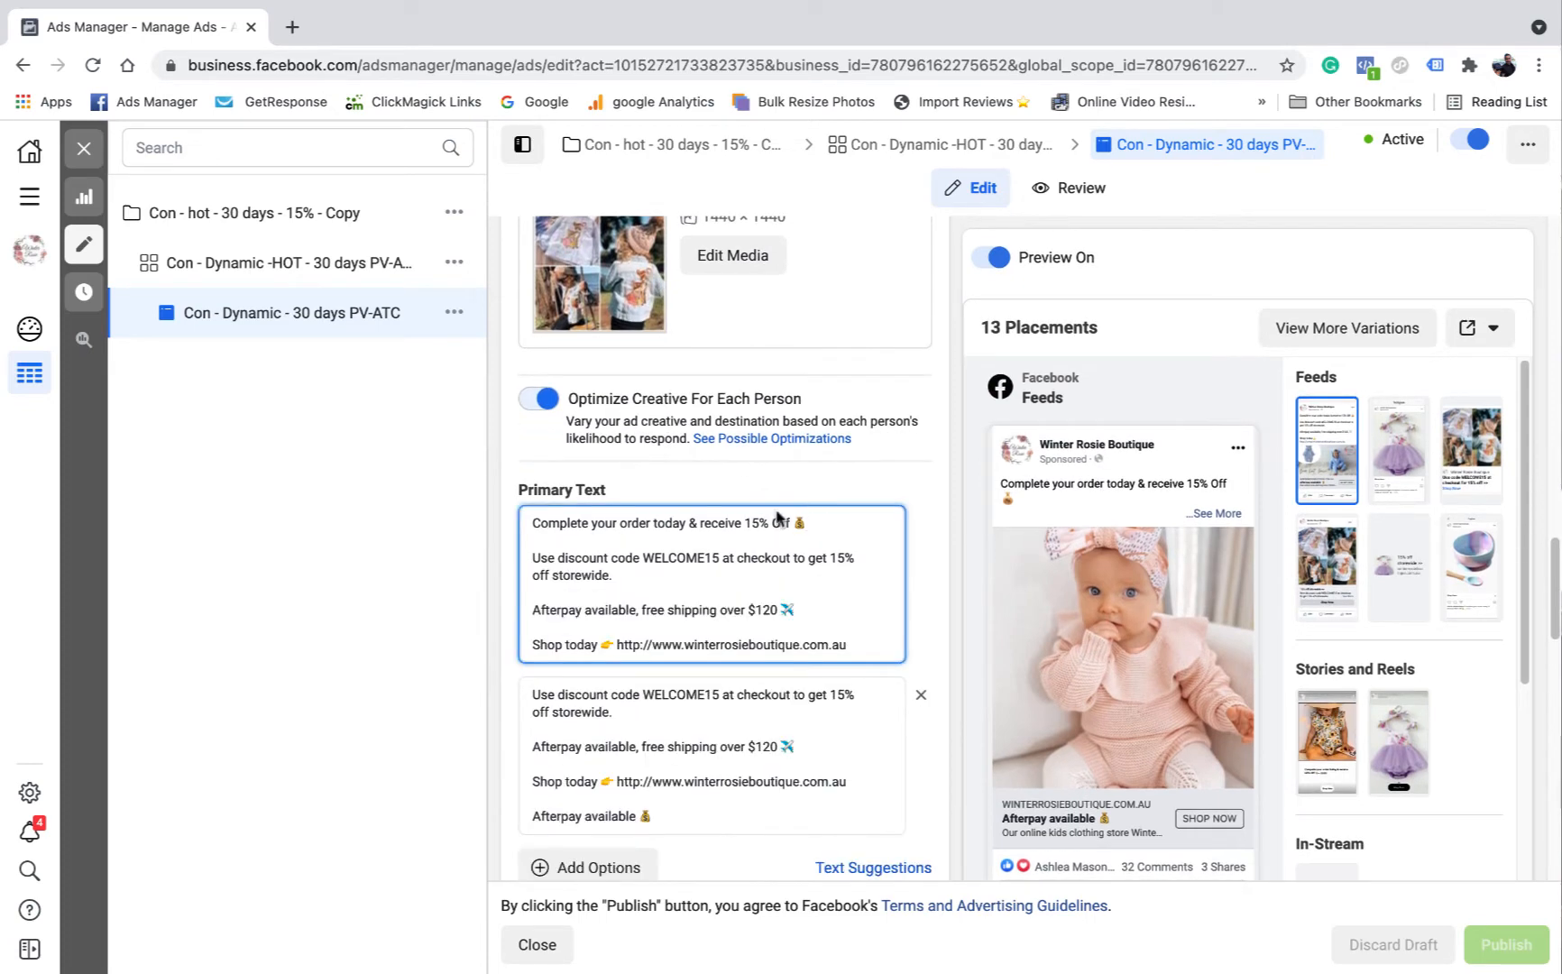
{"action": "scroll", "coordinate": [775, 516], "scroll_direction": "down", "scroll_amount": 1}
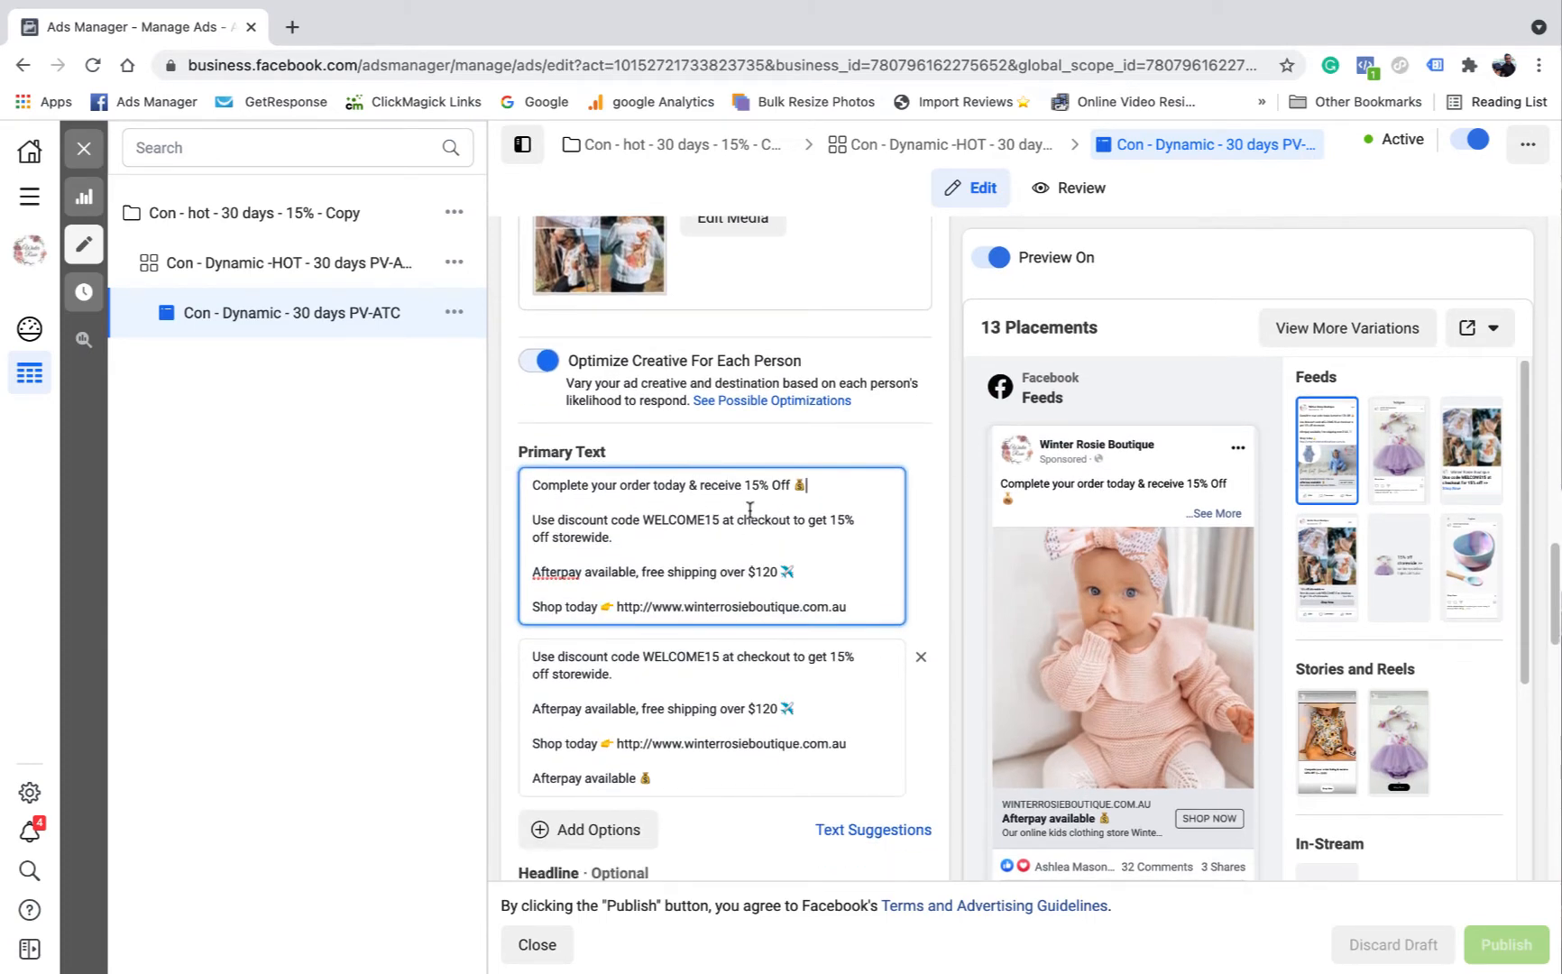
{"action": "left_click", "coordinate": [816, 685]}
{"action": "scroll", "coordinate": [802, 687], "scroll_direction": "down", "scroll_amount": 3}
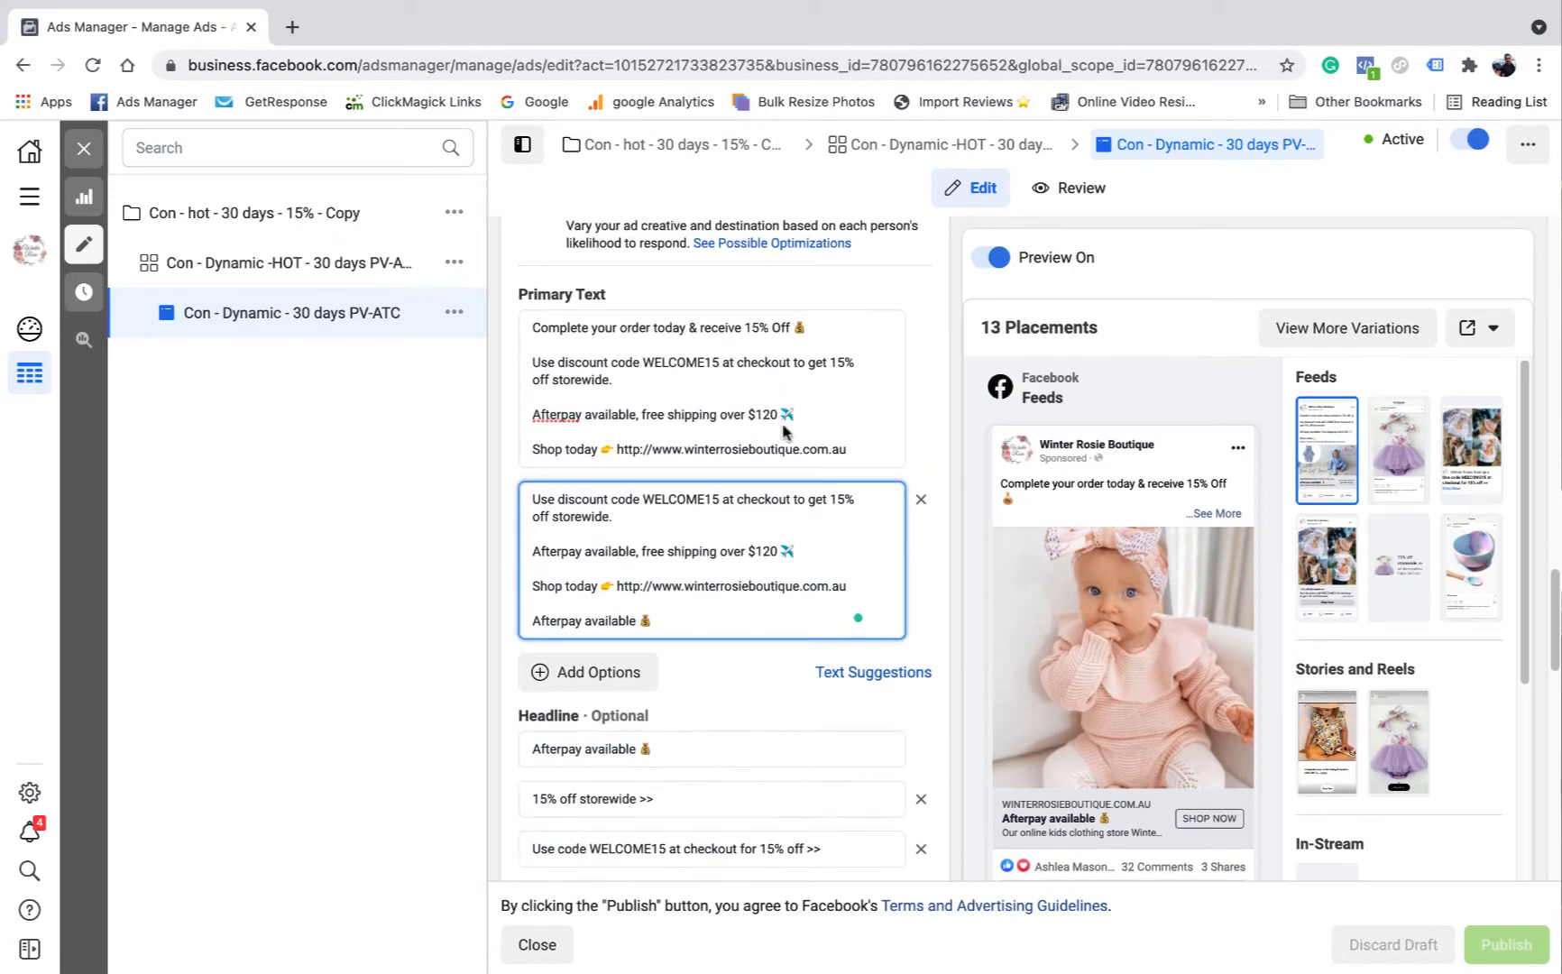
Step: Add two more empty primary text options to the dynamic ad
{"action": "left_click", "coordinate": [595, 673]}
{"action": "scroll", "coordinate": [644, 627], "scroll_direction": "down", "scroll_amount": 1}
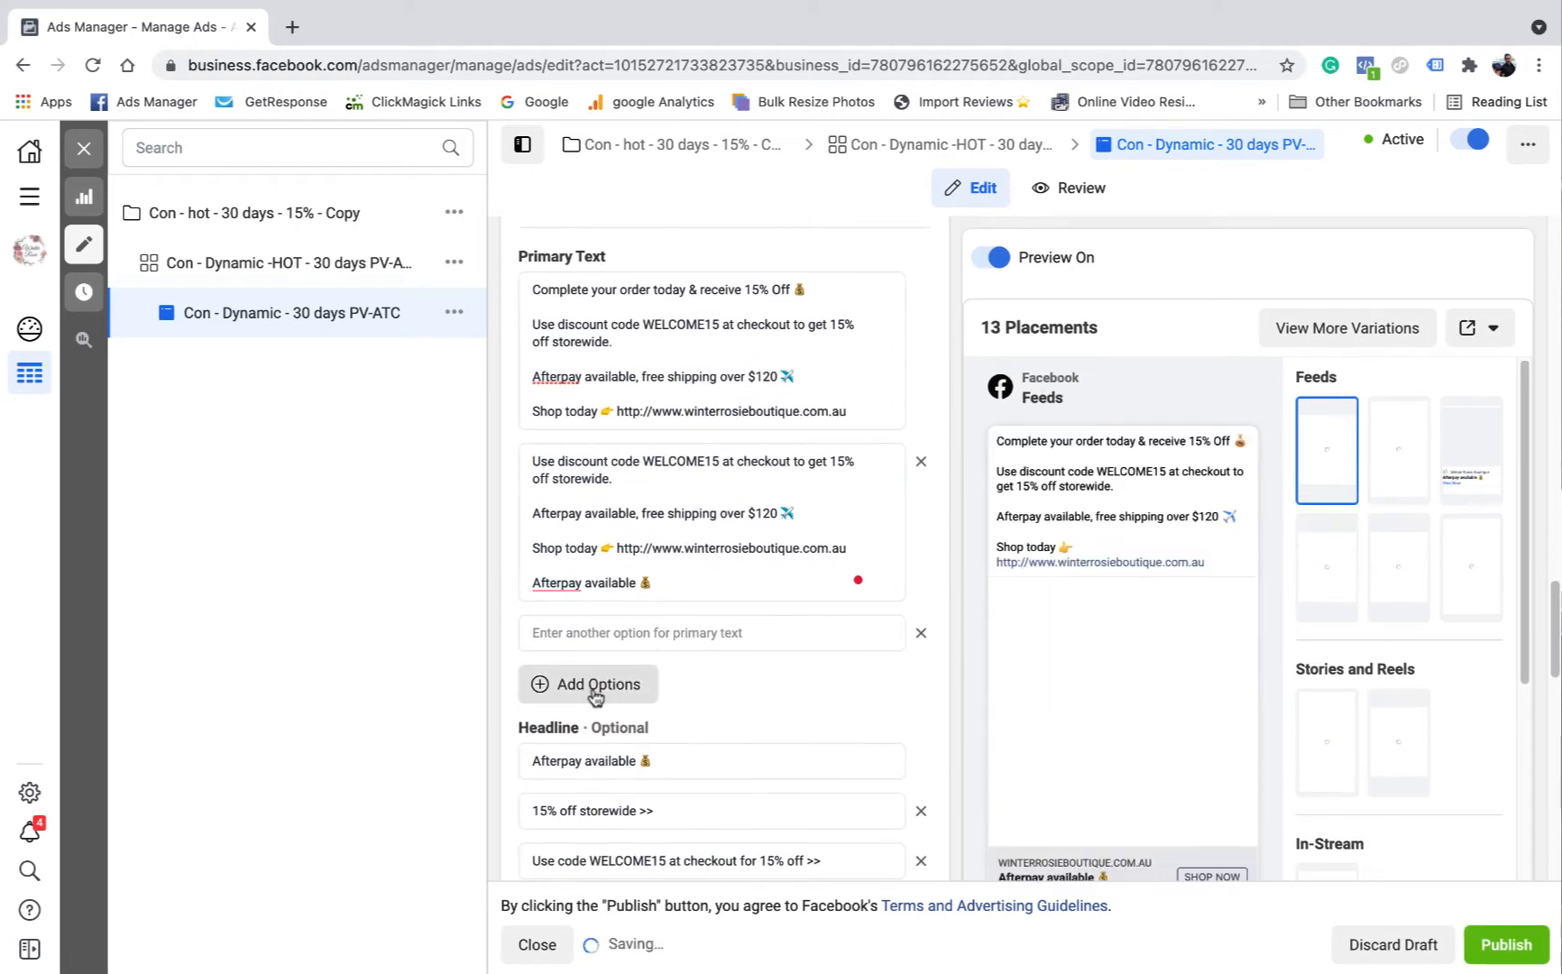
{"action": "left_click", "coordinate": [592, 681]}
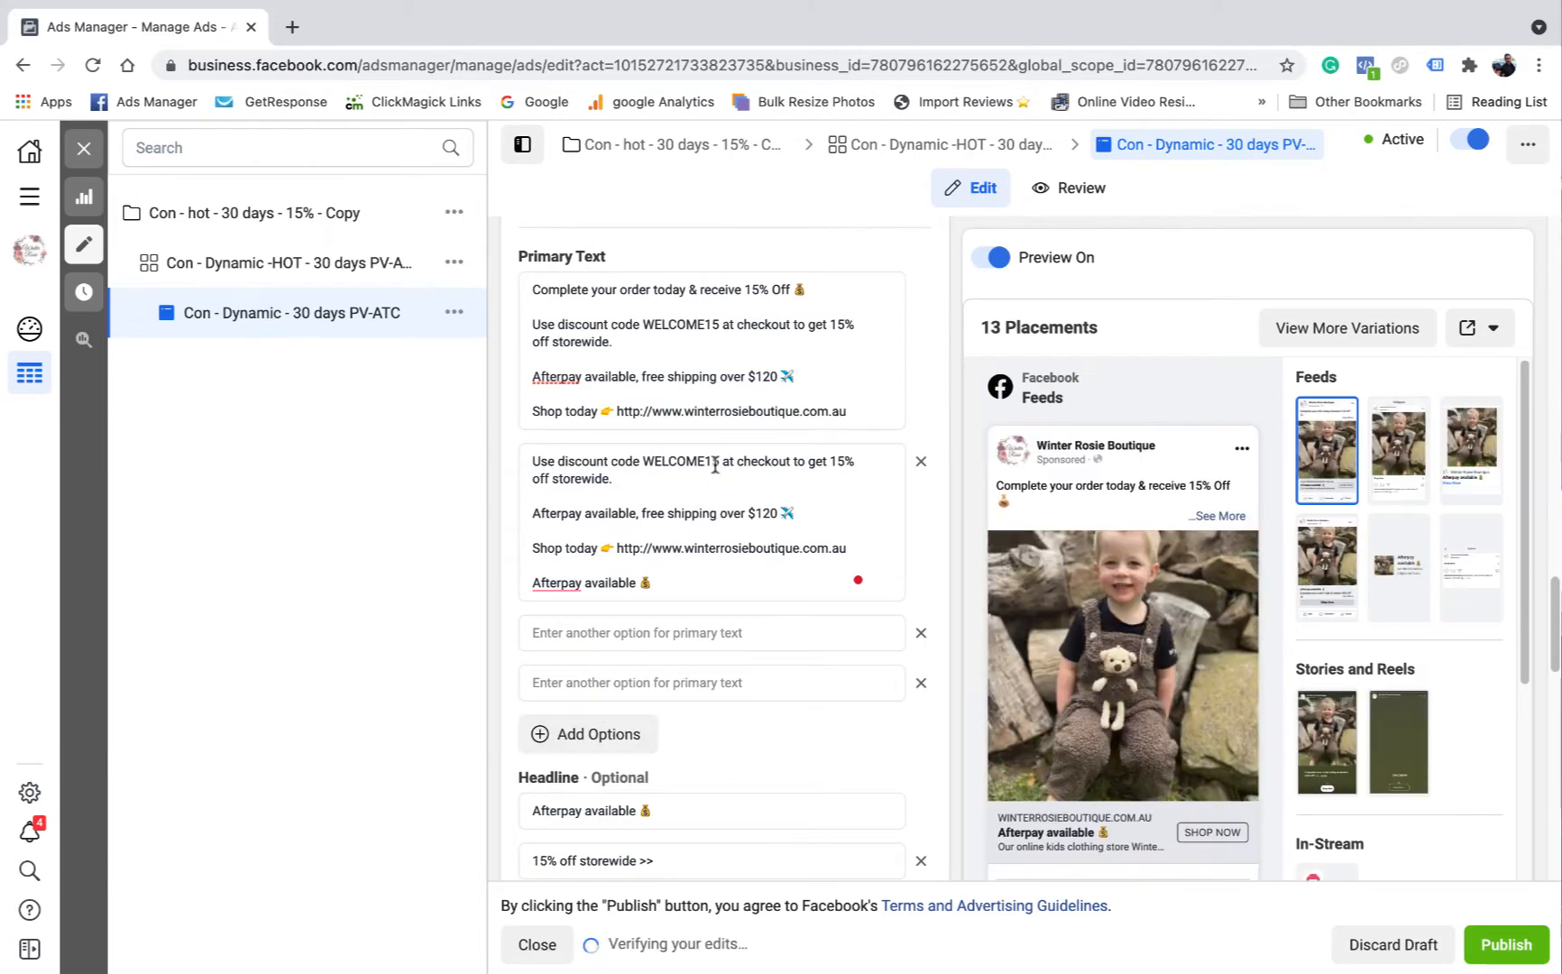
Step: Examine the dynamic ad's headlines, website URL, call to action, tracking settings and URL parameters
{"action": "scroll", "coordinate": [712, 433], "scroll_direction": "down", "scroll_amount": 5}
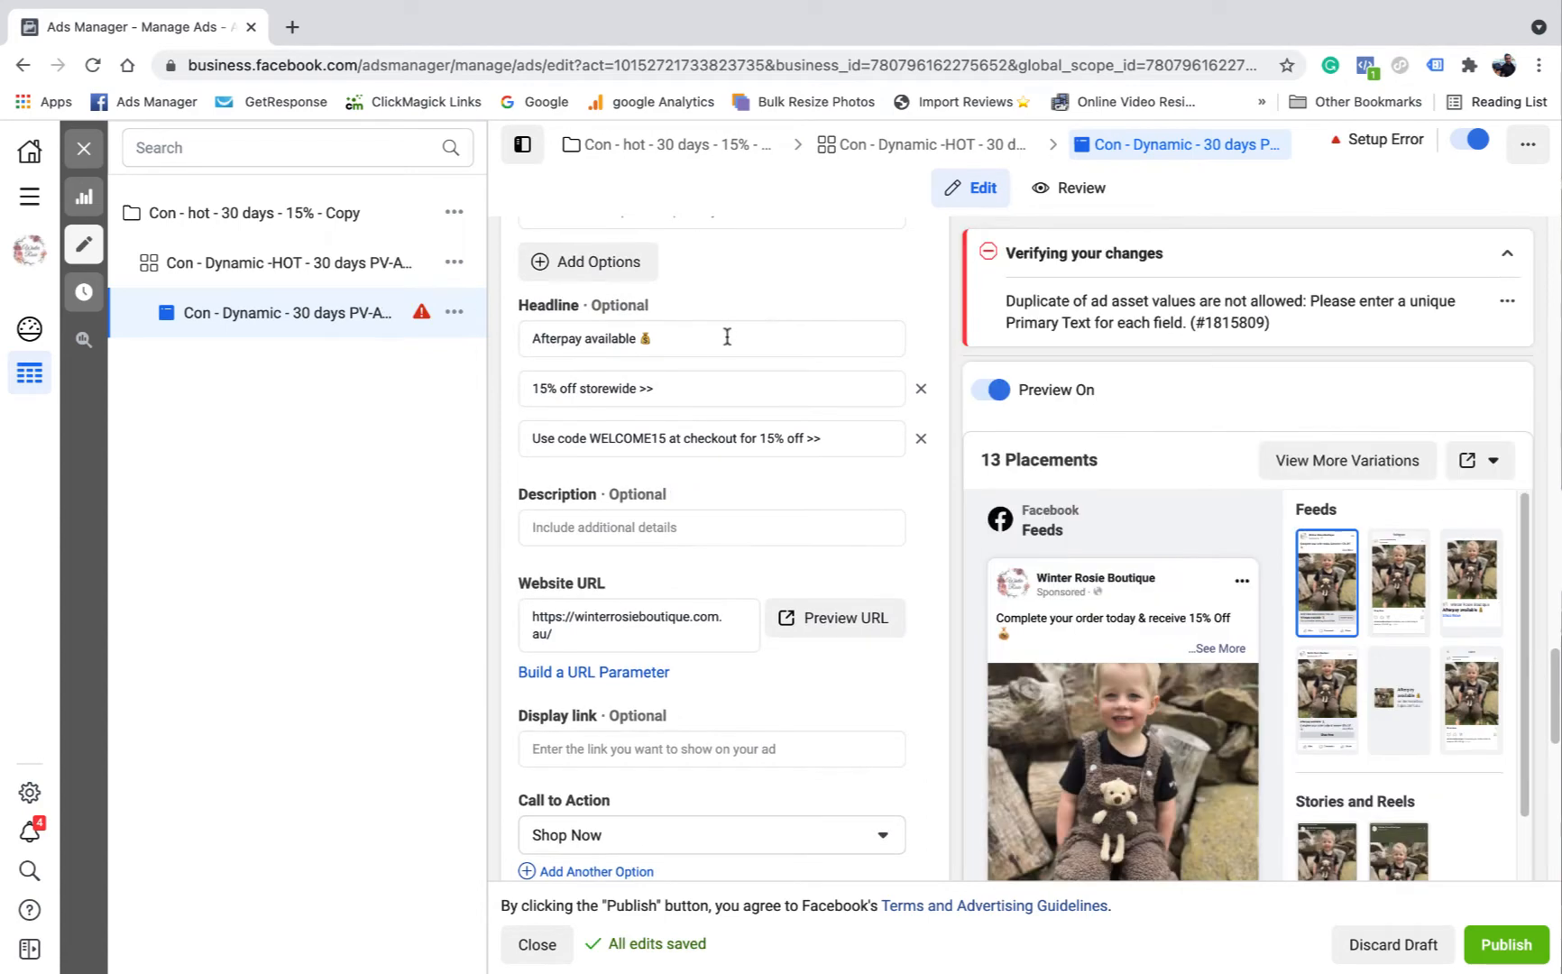
{"action": "left_click", "coordinate": [725, 337]}
{"action": "scroll", "coordinate": [978, 763], "scroll_direction": "down", "scroll_amount": 10}
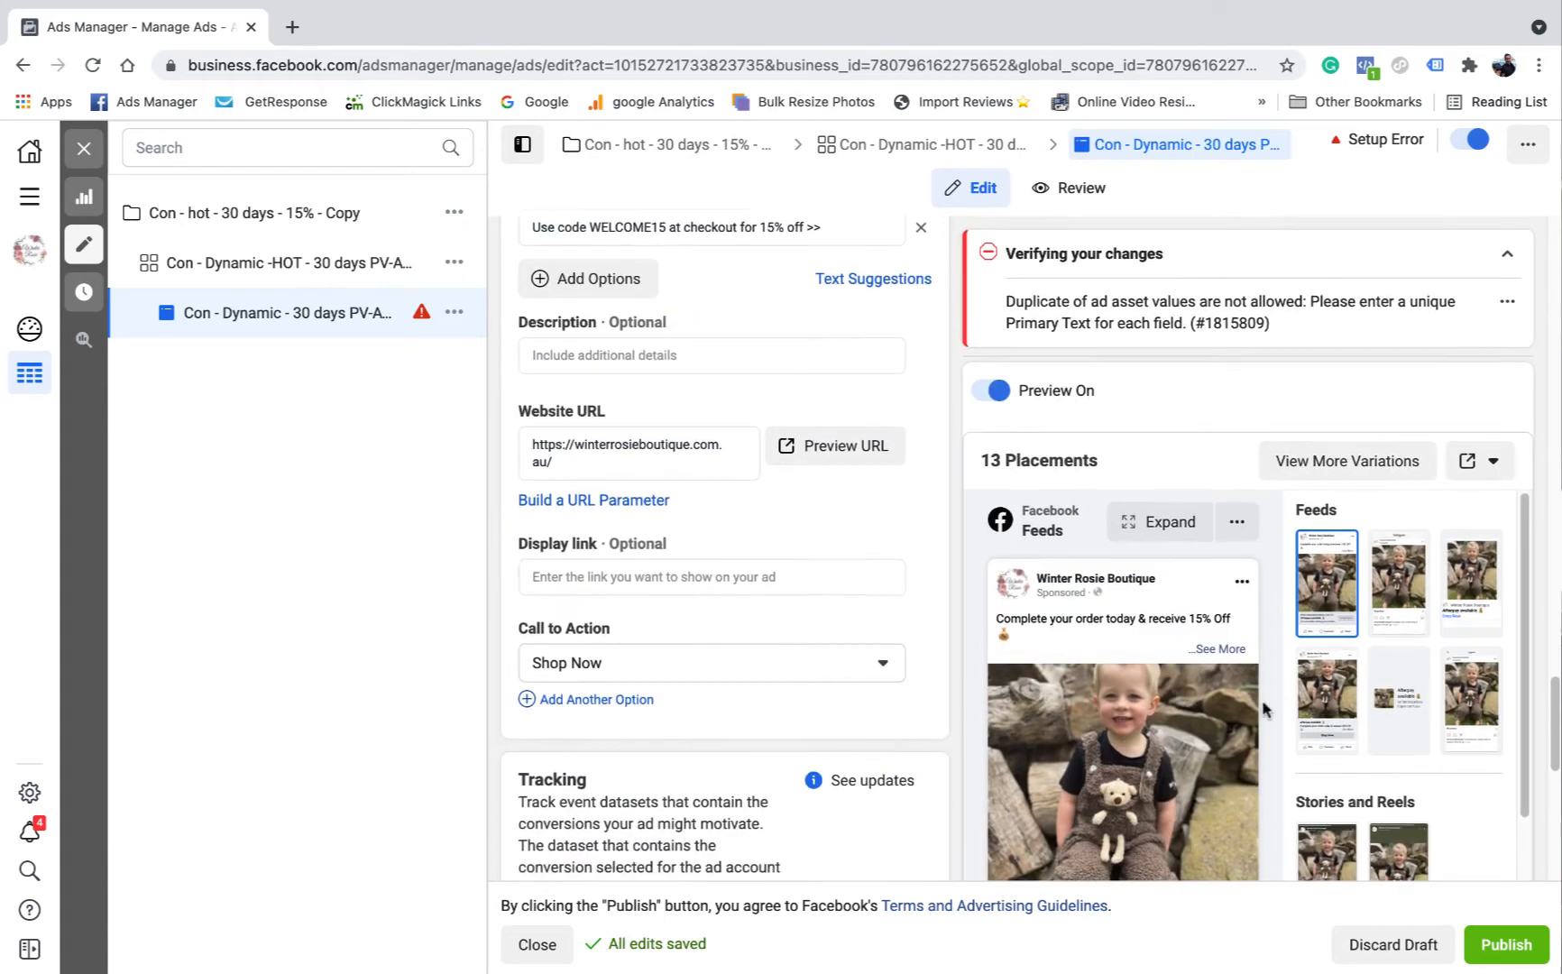
{"action": "scroll", "coordinate": [1287, 736], "scroll_direction": "down", "scroll_amount": 1}
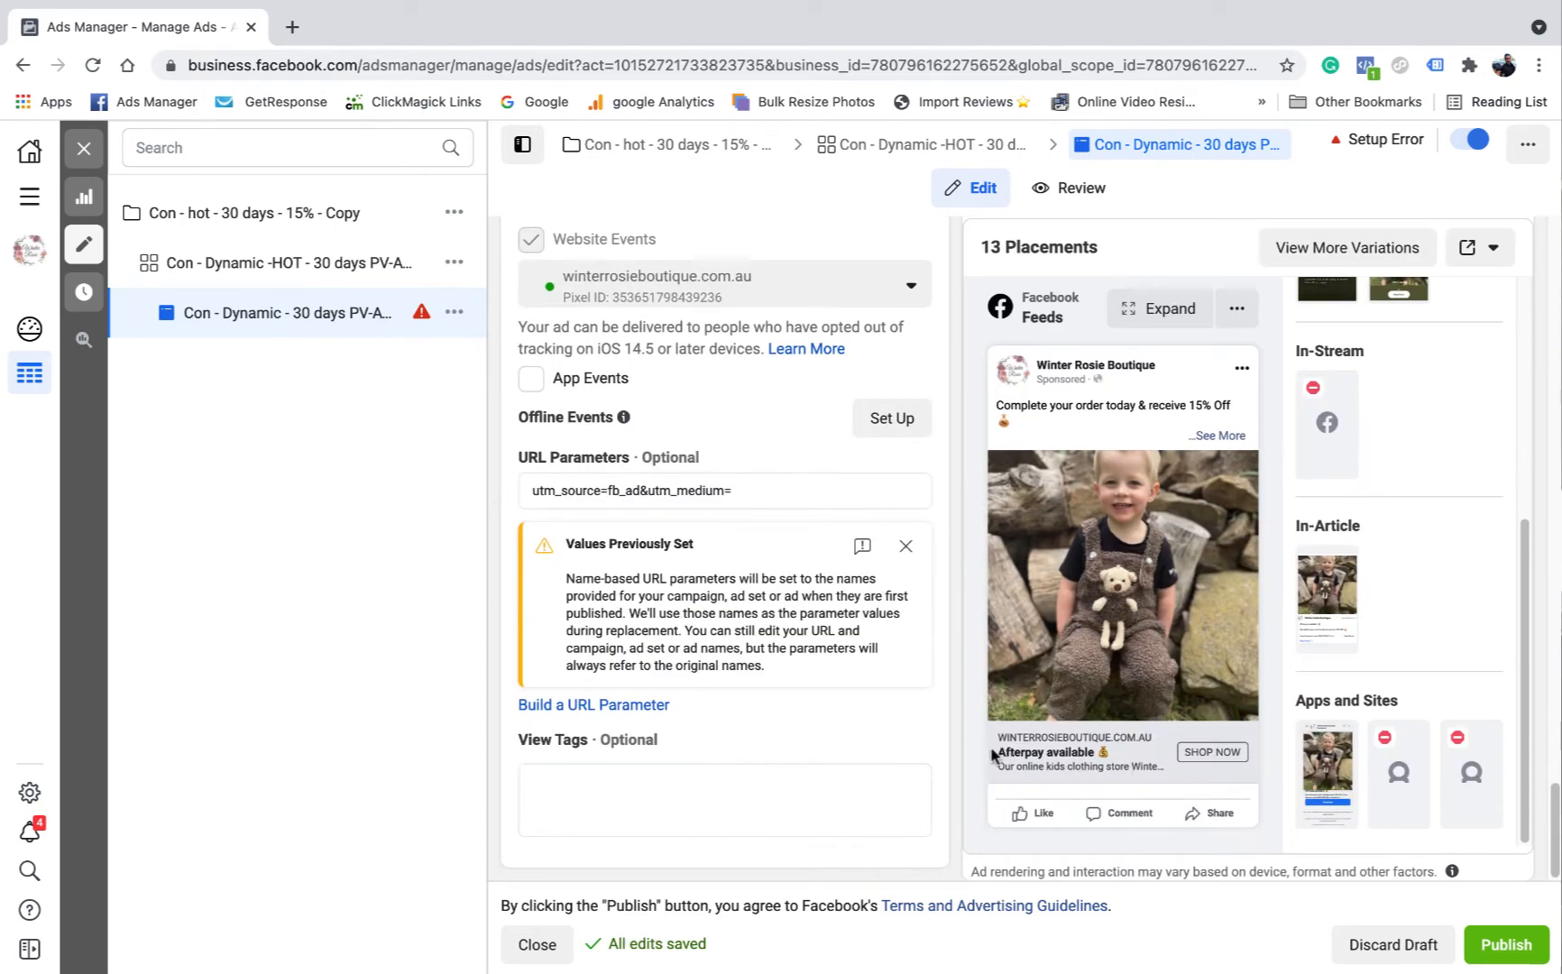
{"action": "scroll", "coordinate": [794, 563], "scroll_direction": "up", "scroll_amount": 2}
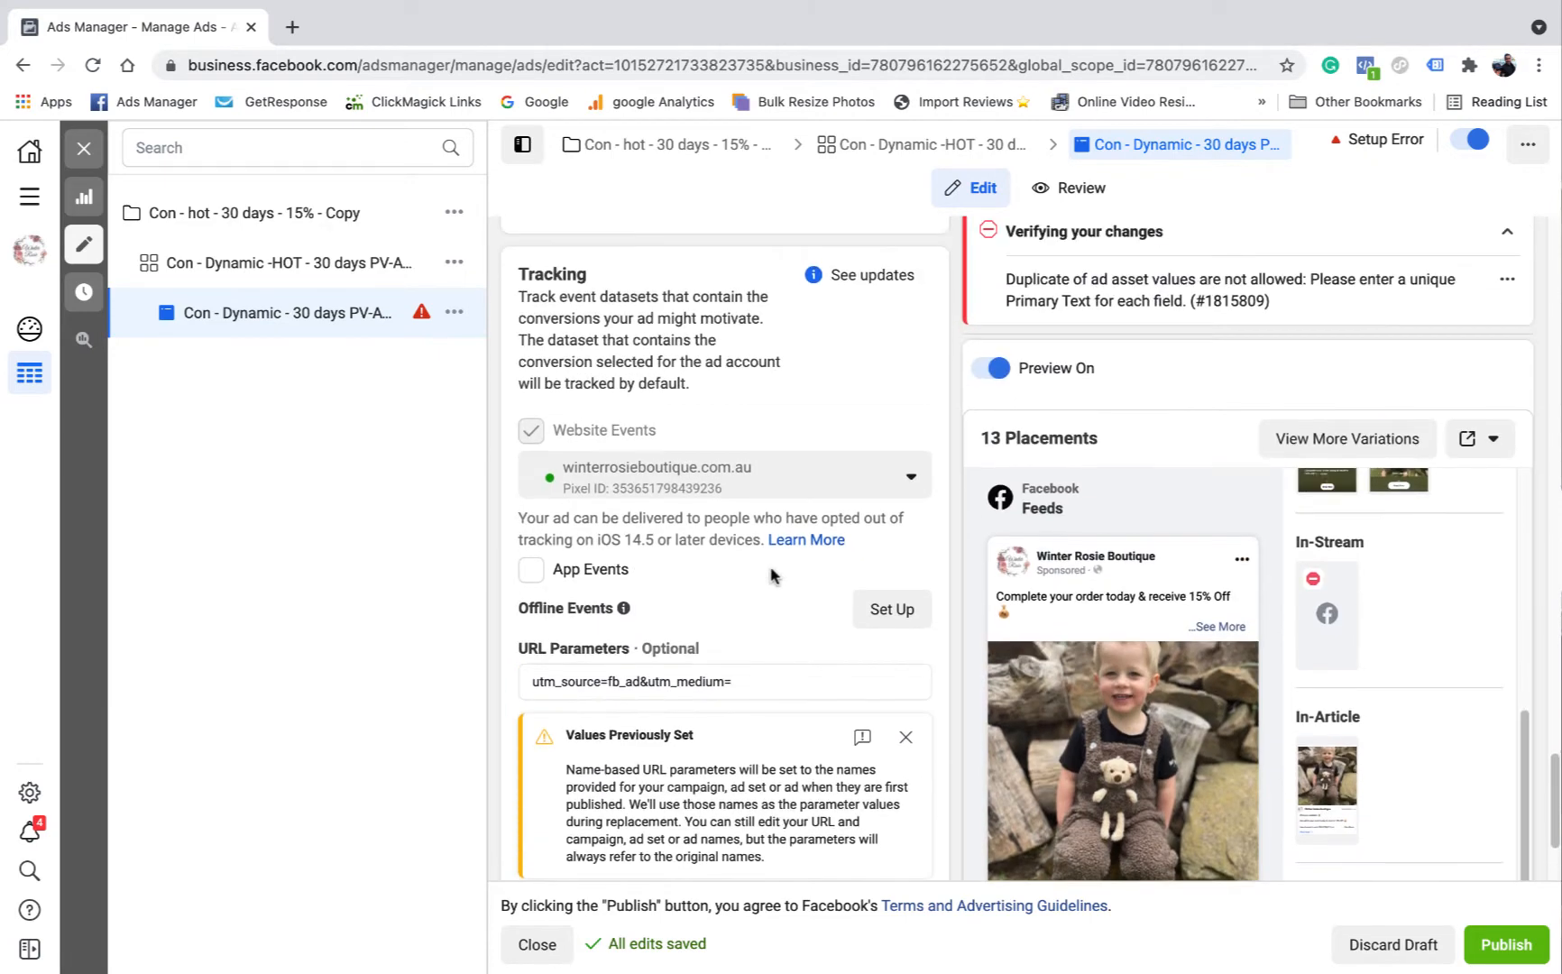
{"action": "scroll", "coordinate": [712, 505], "scroll_direction": "up", "scroll_amount": 5}
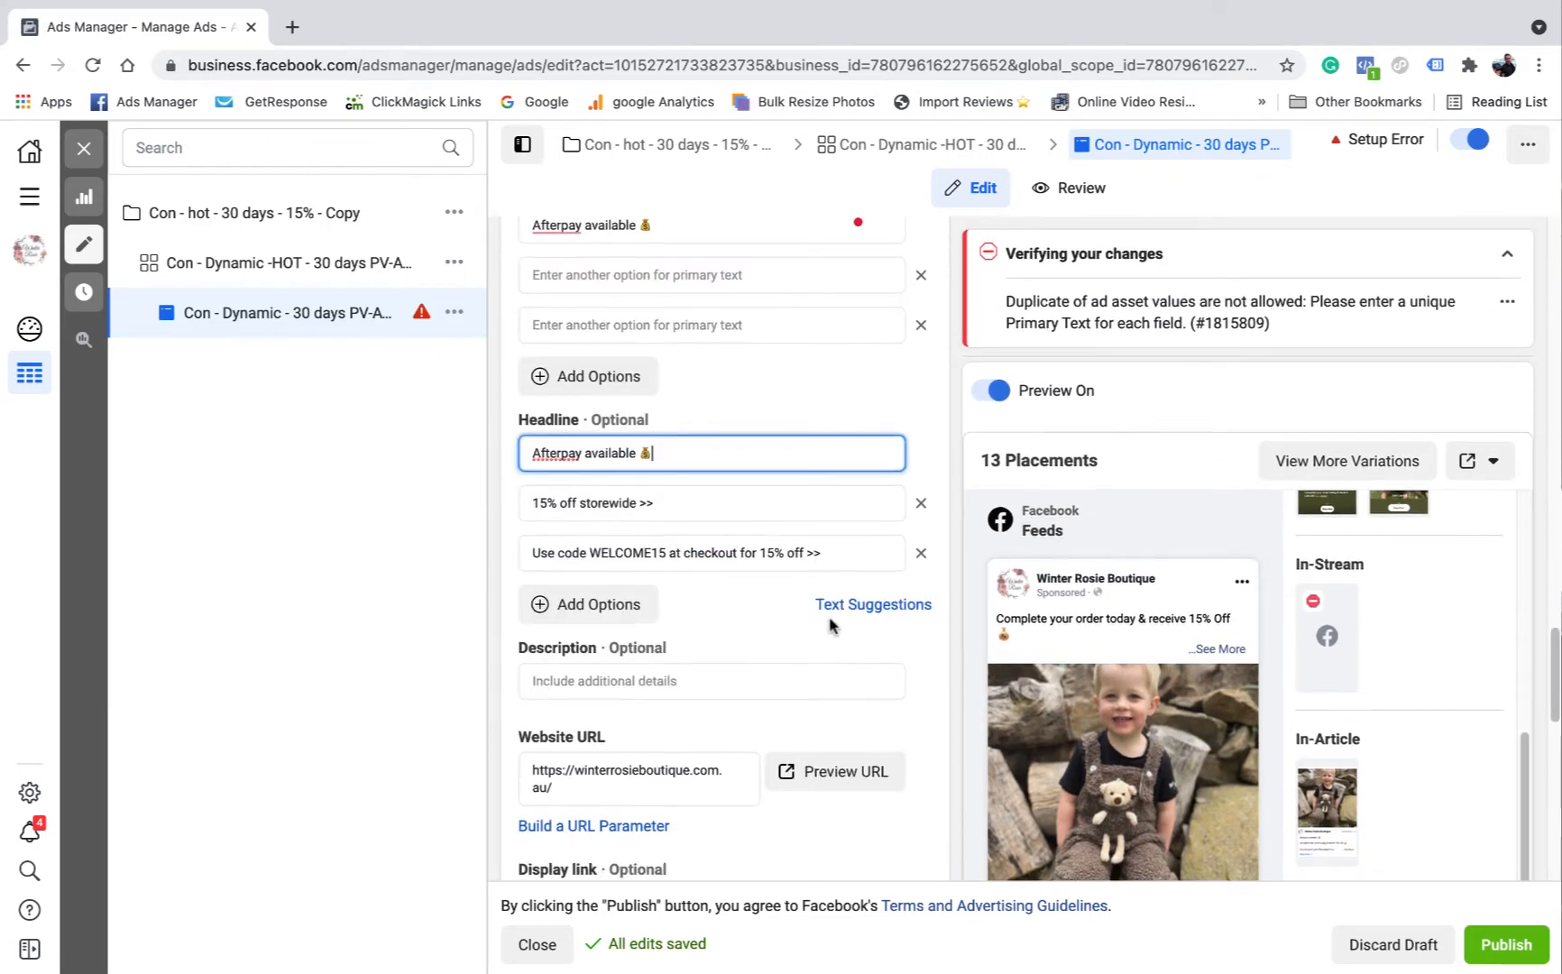
{"action": "scroll", "coordinate": [1169, 822], "scroll_direction": "down", "scroll_amount": 6}
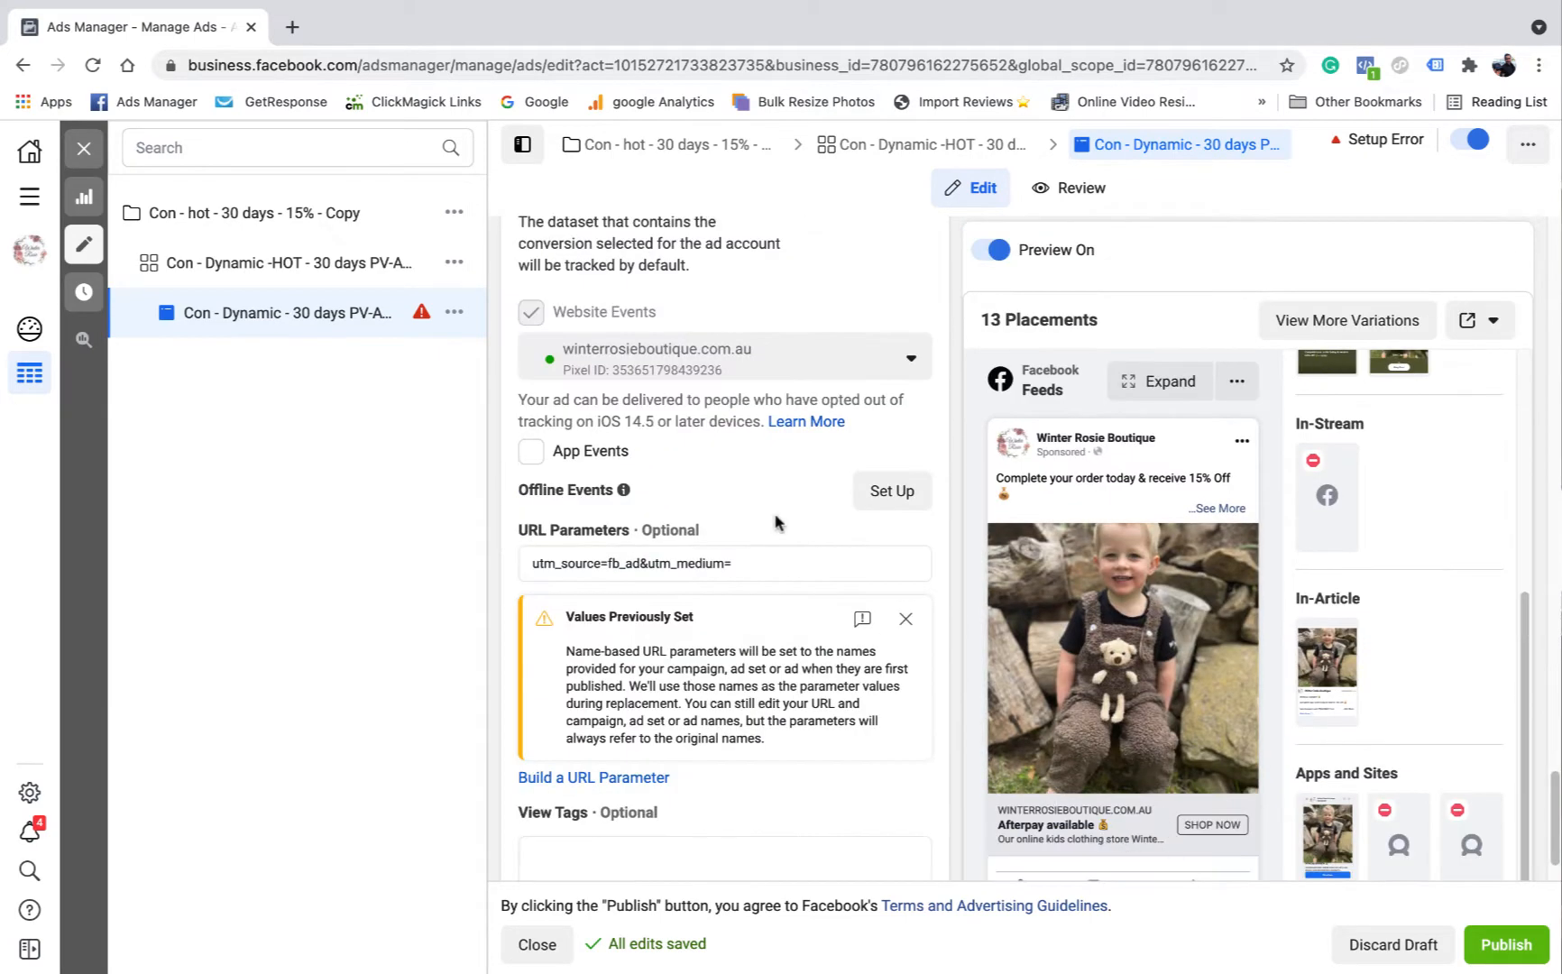
{"action": "scroll", "coordinate": [793, 424], "scroll_direction": "up", "scroll_amount": 6}
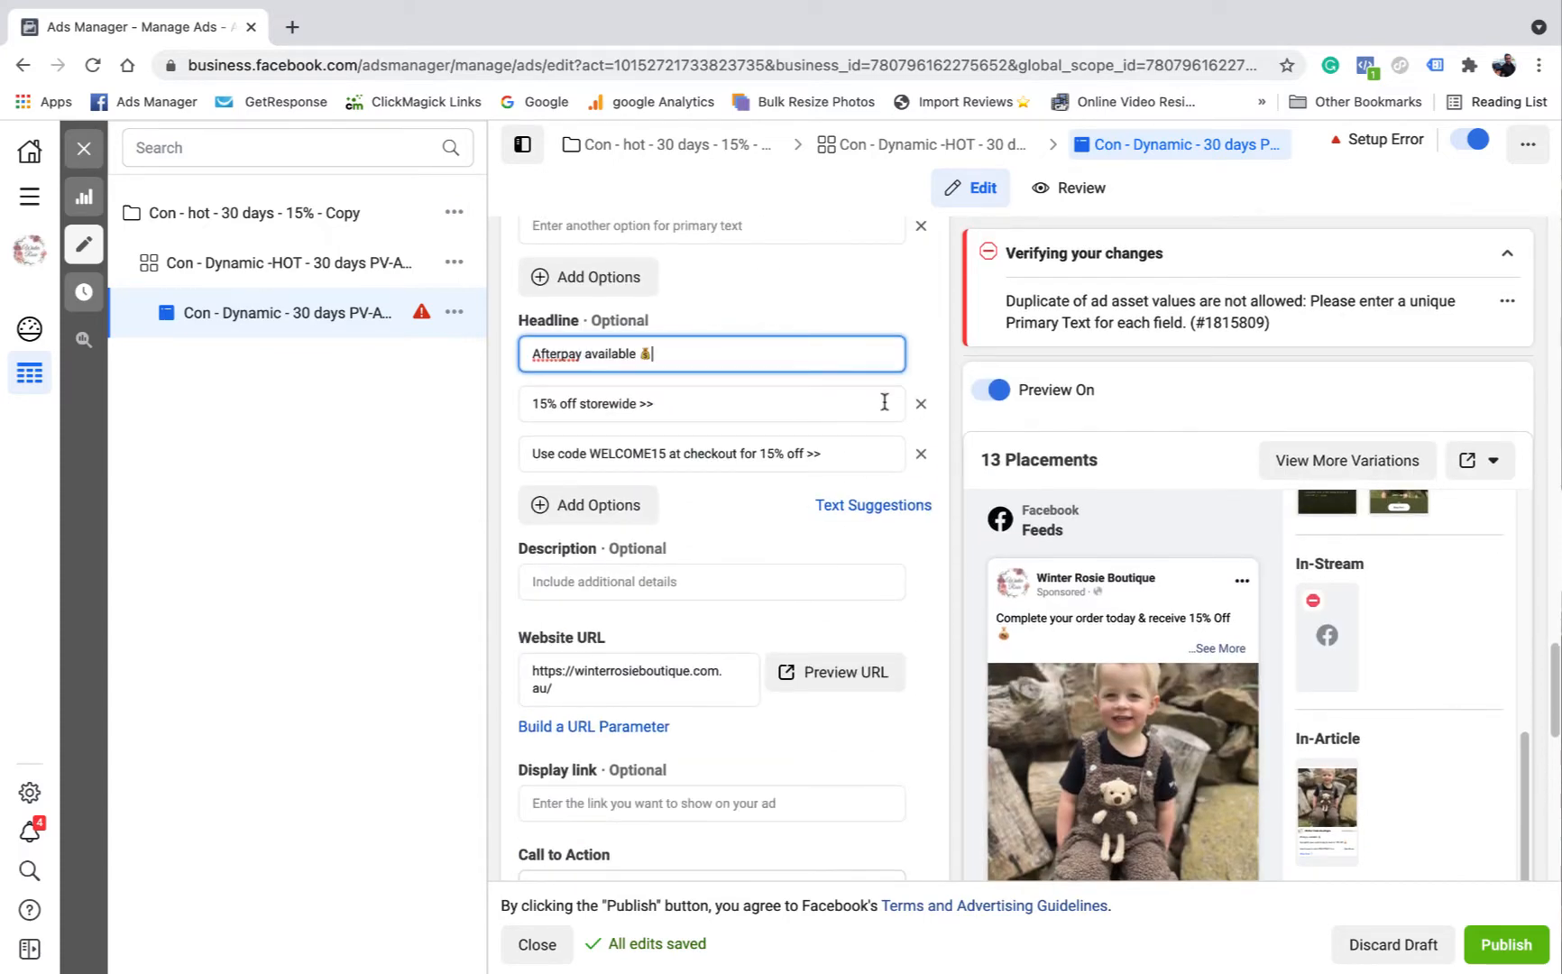
Step: Remove the remaining empty primary text option from the dynamic ad
{"action": "scroll", "coordinate": [911, 409], "scroll_direction": "up", "scroll_amount": 3}
{"action": "left_click", "coordinate": [921, 376]}
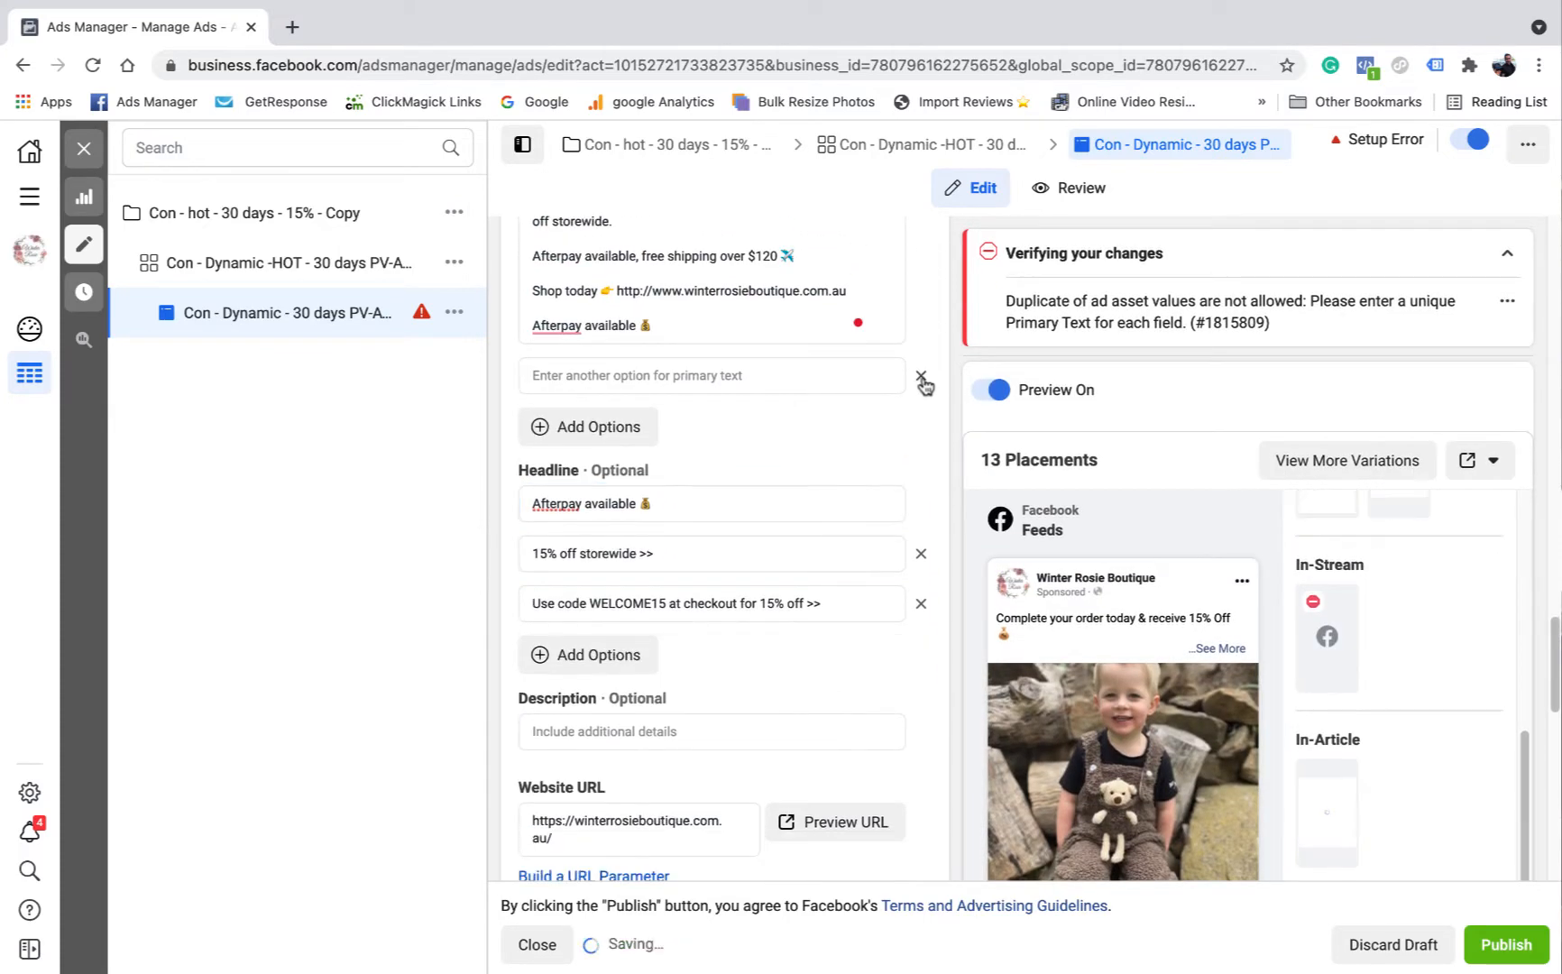
{"action": "scroll", "coordinate": [758, 541], "scroll_direction": "down", "scroll_amount": 7}
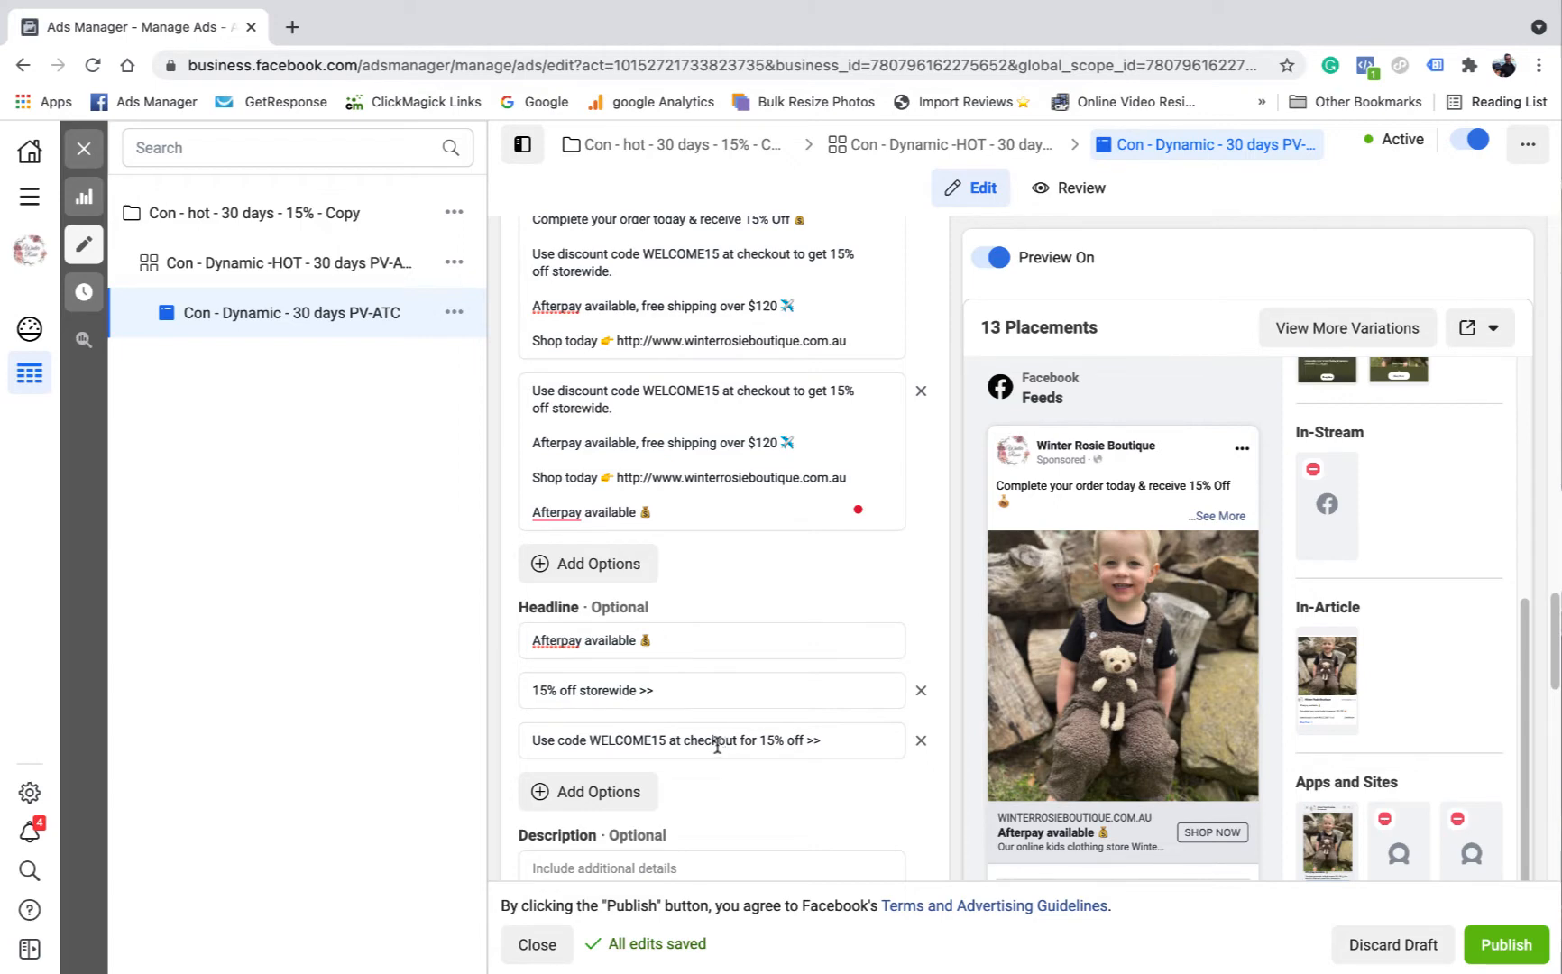
Step: Review the dynamic ad's images, primary texts, headlines, website URL and call to action once more
{"action": "scroll", "coordinate": [754, 758], "scroll_direction": "up", "scroll_amount": 10}
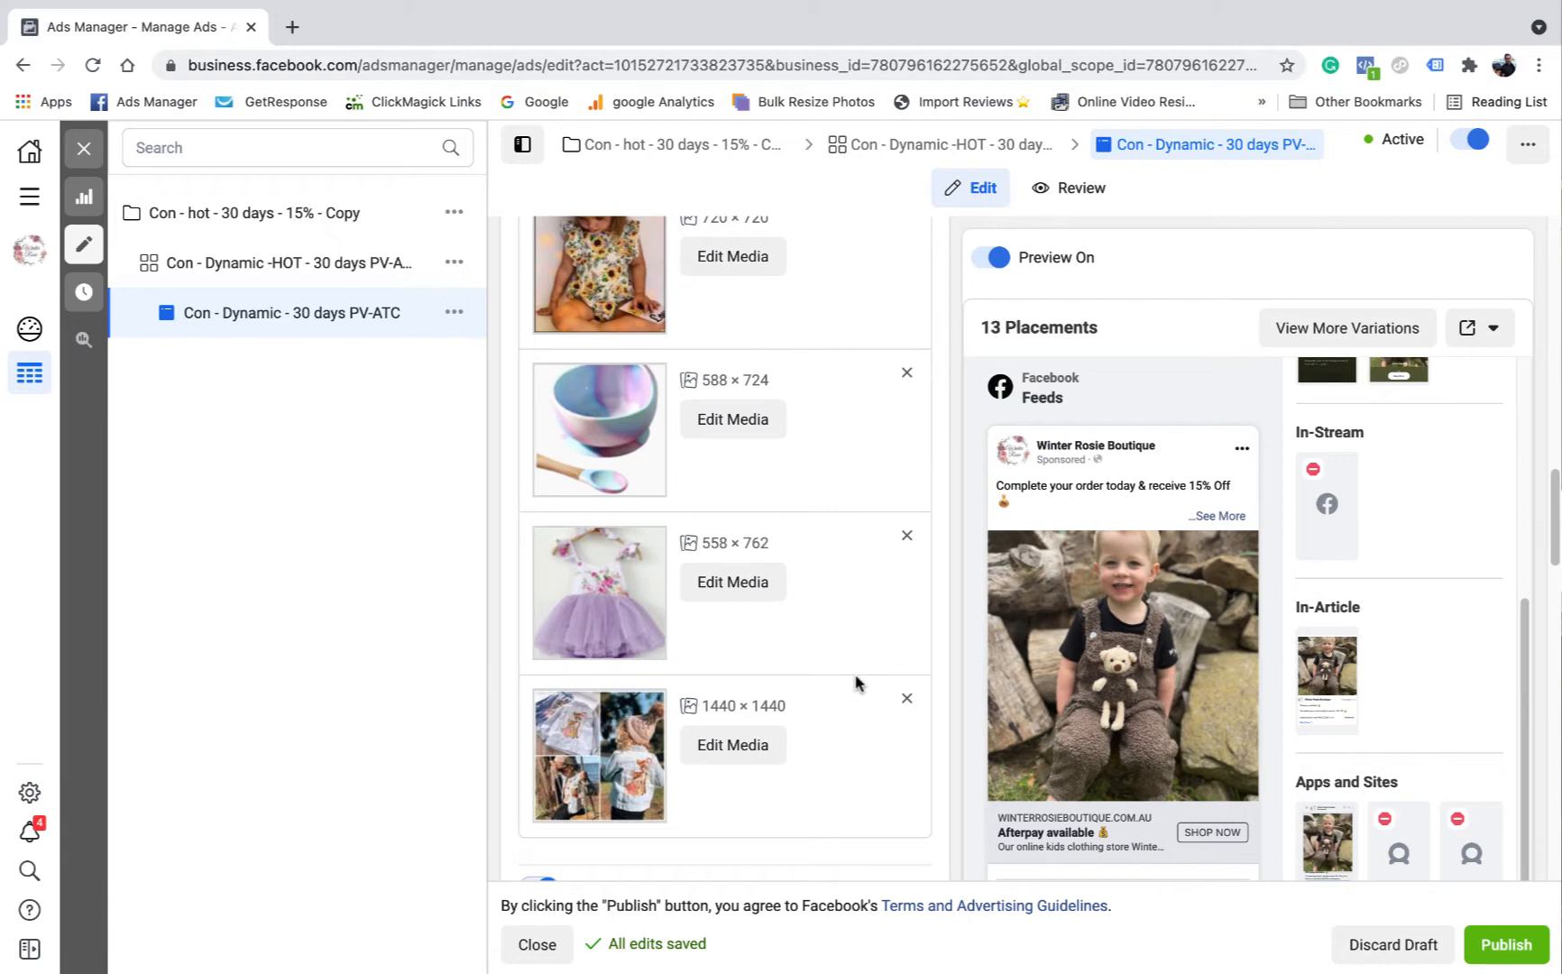
{"action": "scroll", "coordinate": [854, 682], "scroll_direction": "up", "scroll_amount": 2}
{"action": "scroll", "coordinate": [712, 435], "scroll_direction": "up", "scroll_amount": 2}
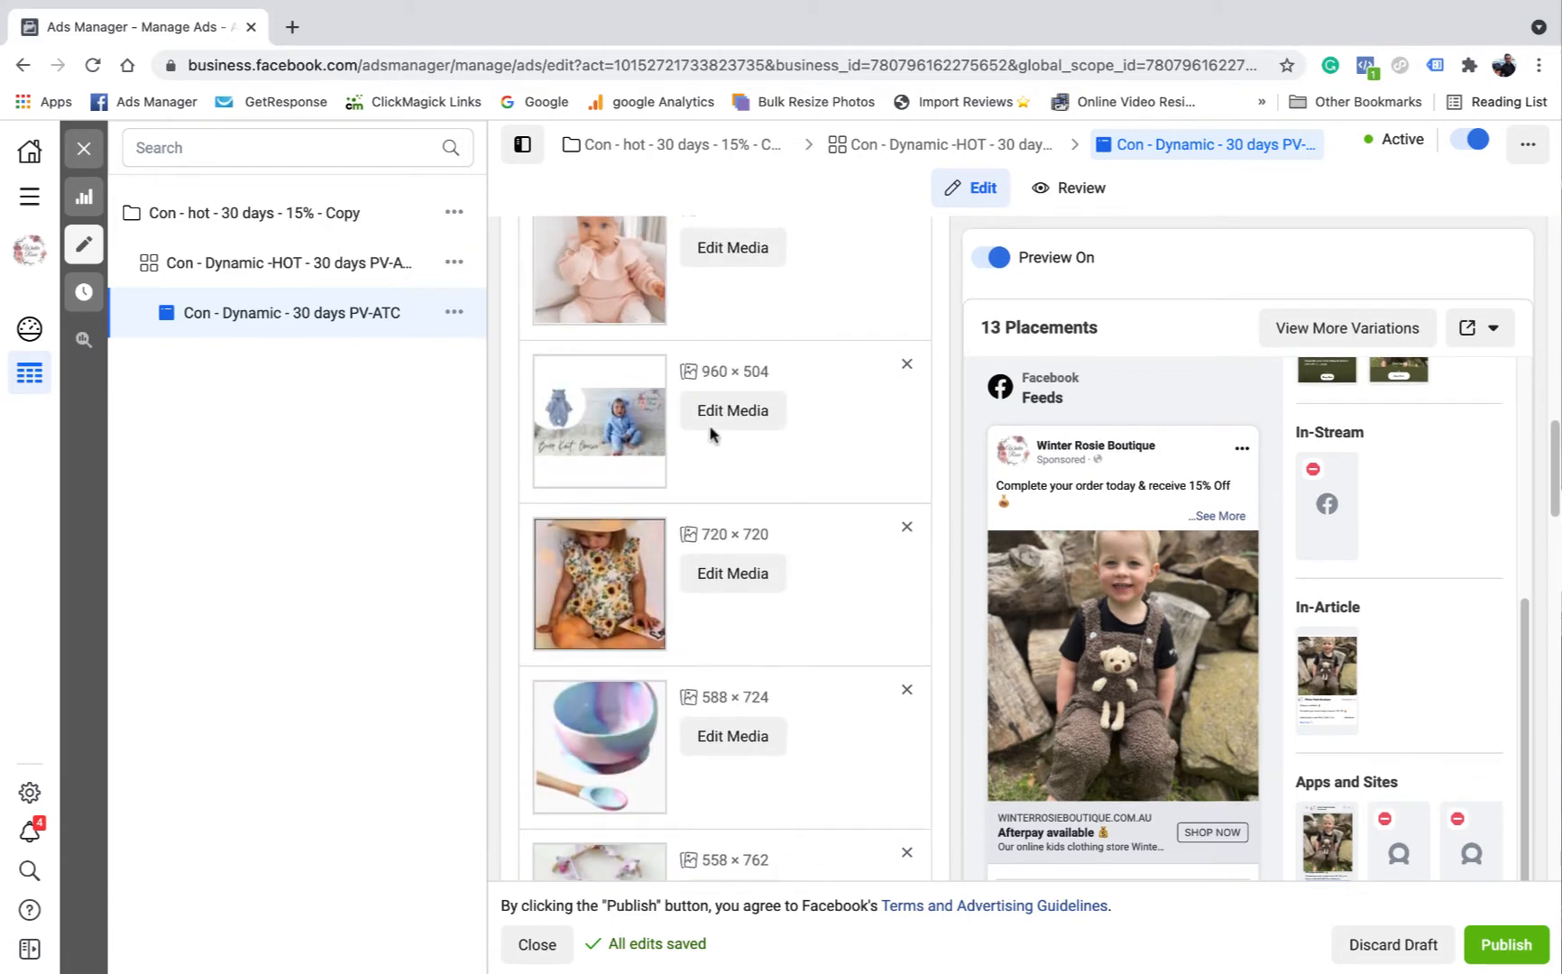
{"action": "scroll", "coordinate": [736, 509], "scroll_direction": "down", "scroll_amount": 2}
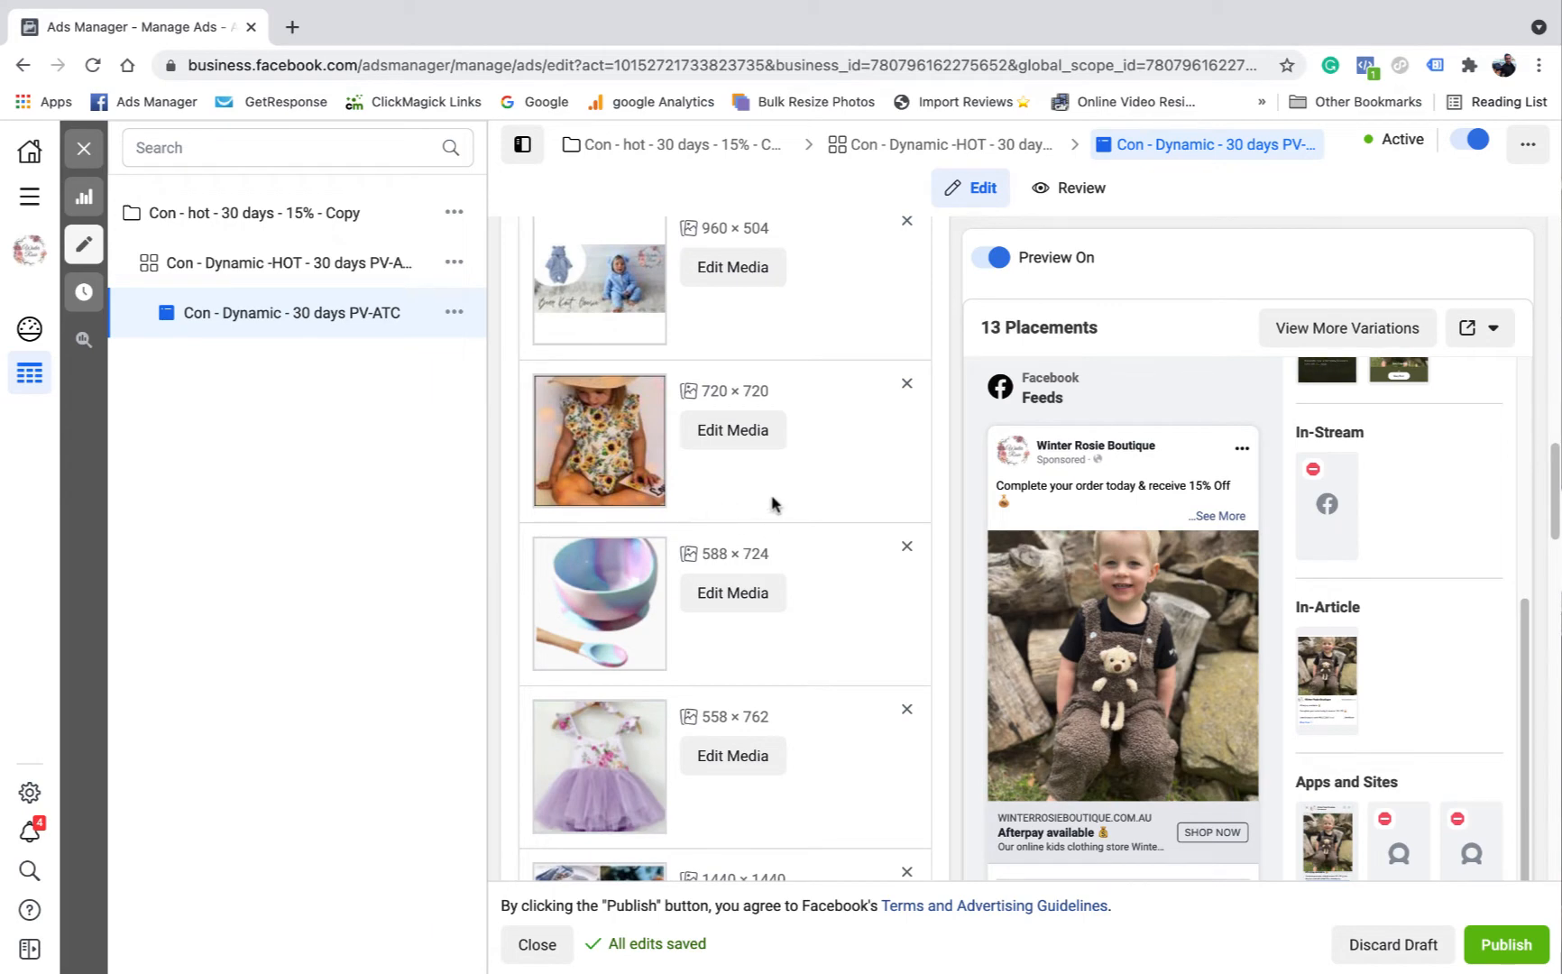
{"action": "scroll", "coordinate": [772, 504], "scroll_direction": "down", "scroll_amount": 6}
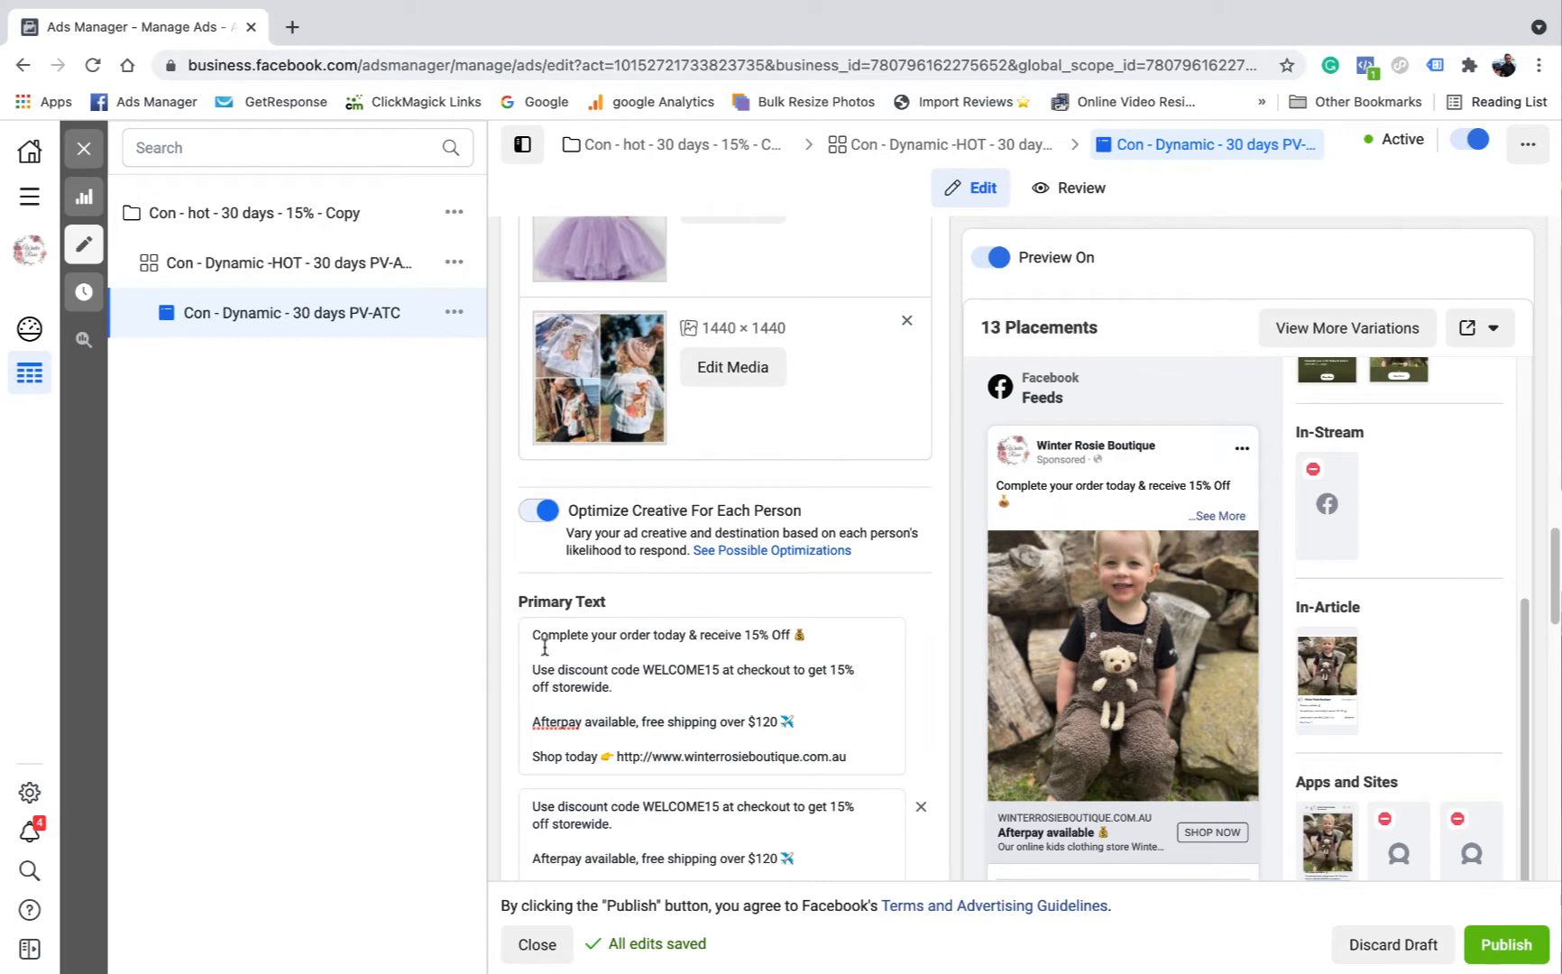
{"action": "scroll", "coordinate": [768, 625], "scroll_direction": "down", "scroll_amount": 4}
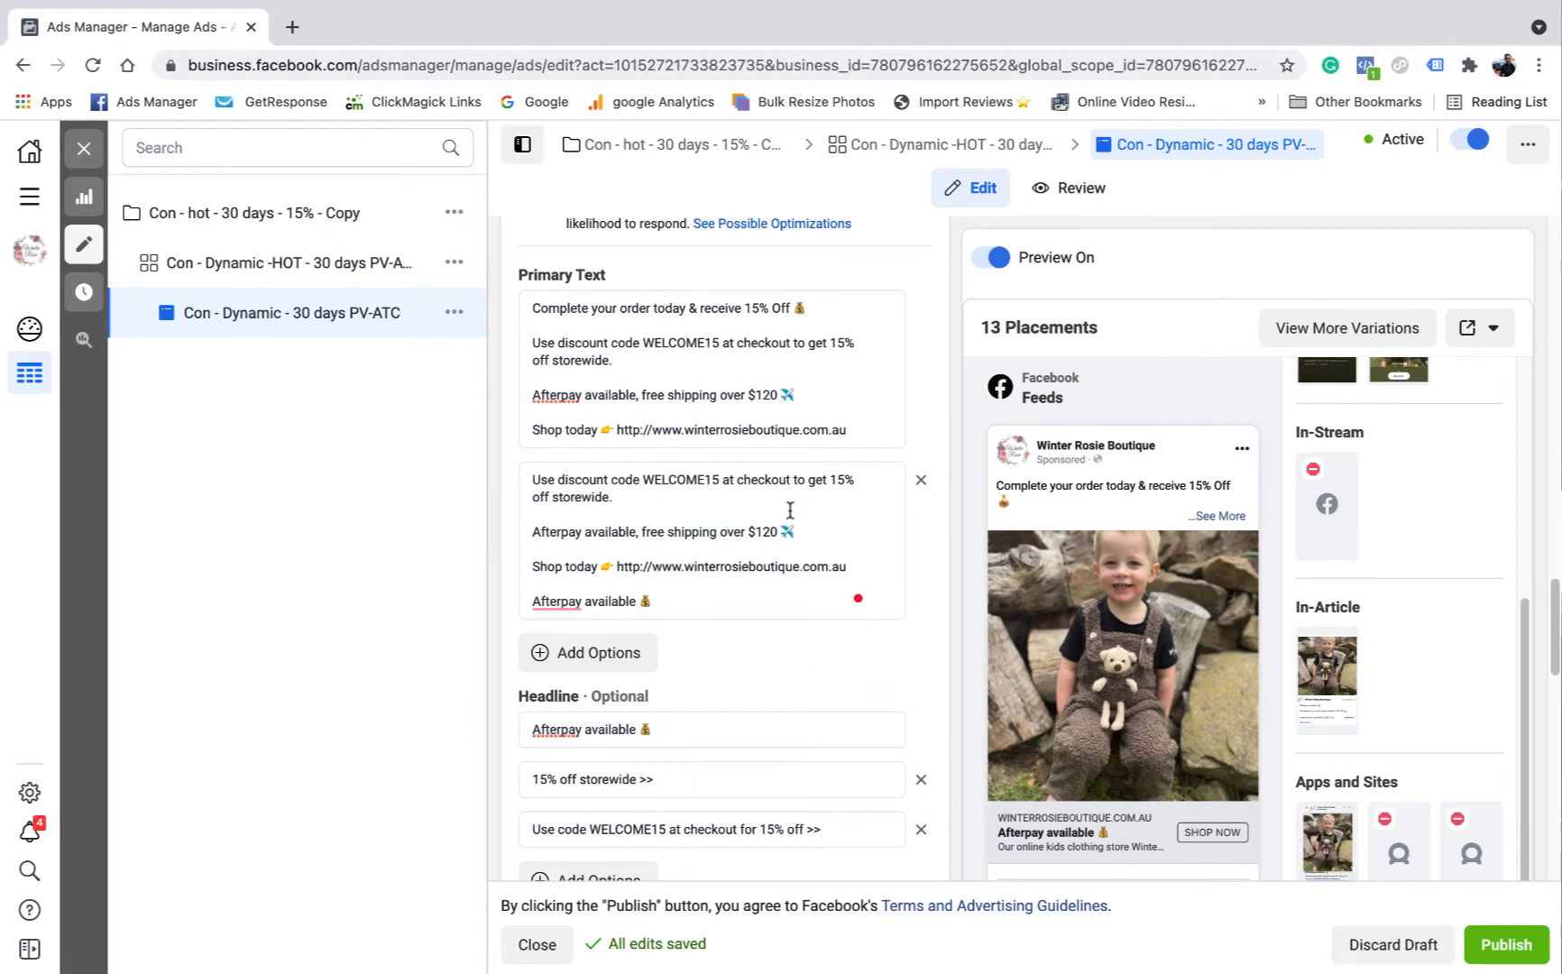
{"action": "scroll", "coordinate": [789, 511], "scroll_direction": "down", "scroll_amount": 4}
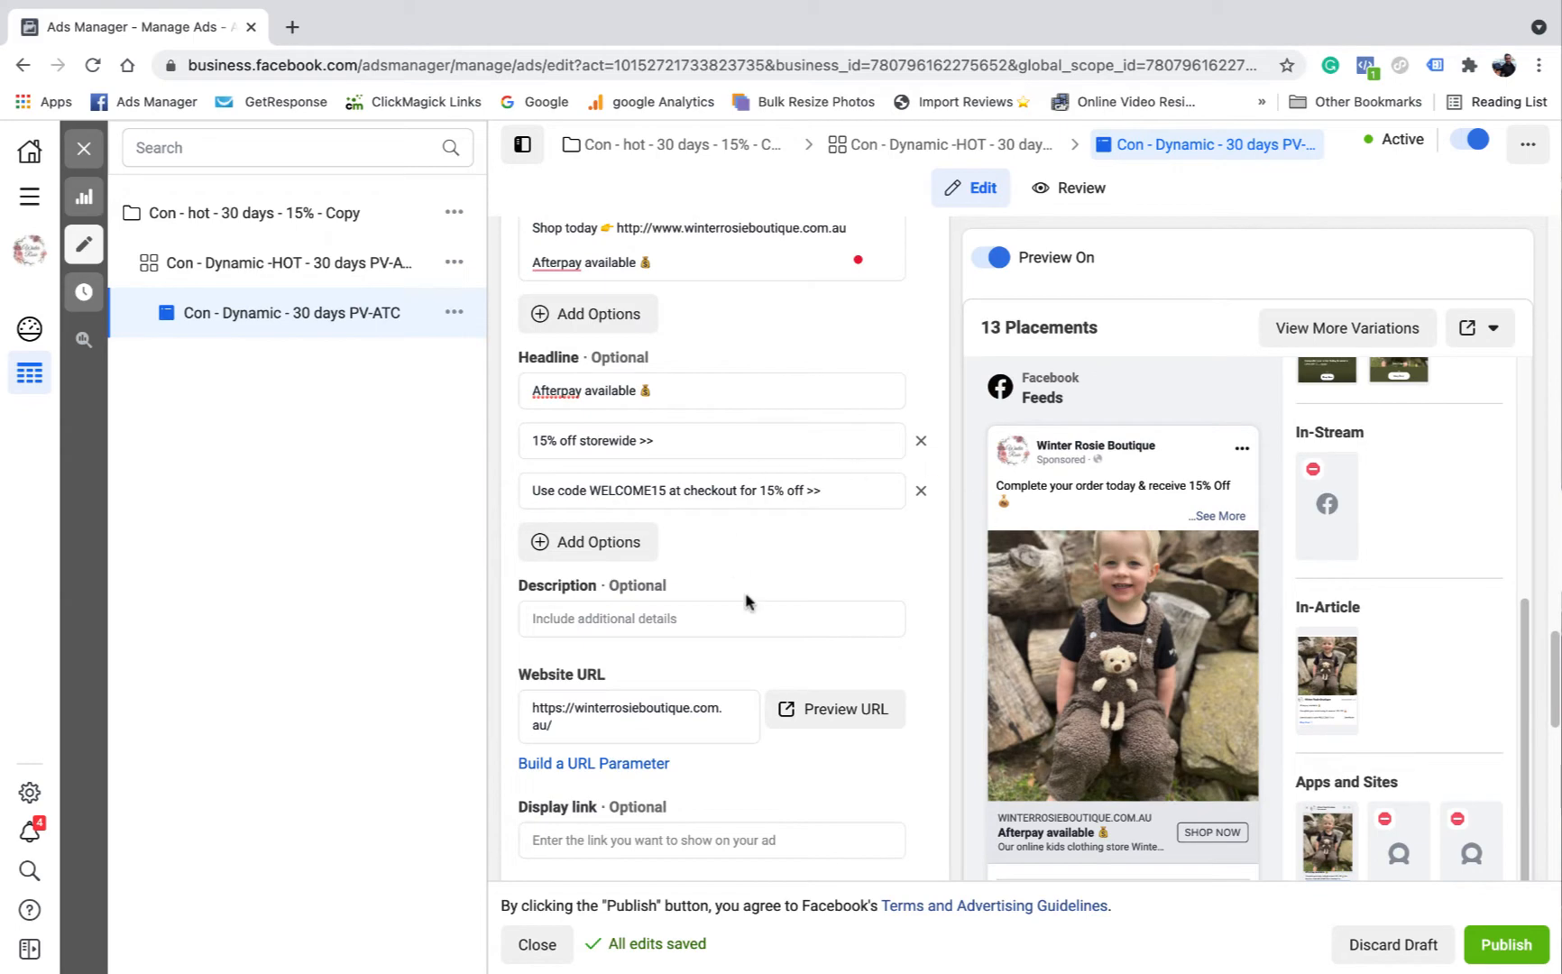
{"action": "scroll", "coordinate": [749, 600], "scroll_direction": "down", "scroll_amount": 1}
{"action": "scroll", "coordinate": [809, 532], "scroll_direction": "down", "scroll_amount": 4}
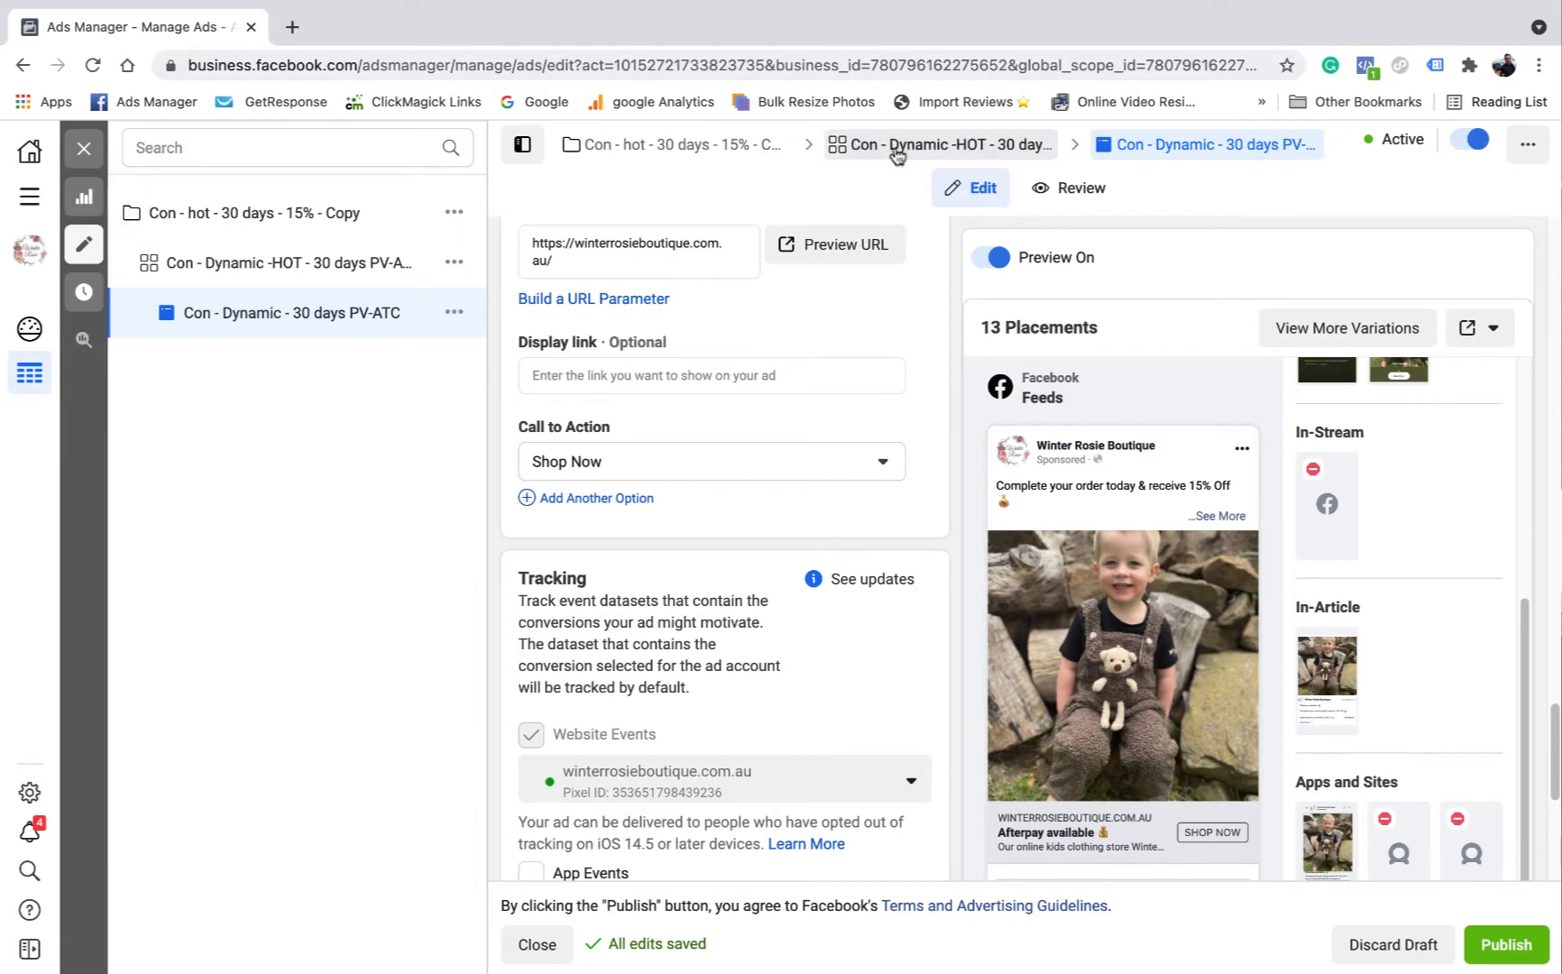
Step: Open the Con - Dynamic -HOT - 30 days PV-ATC ad set and check its included website custom audiences
{"action": "left_click", "coordinate": [857, 155]}
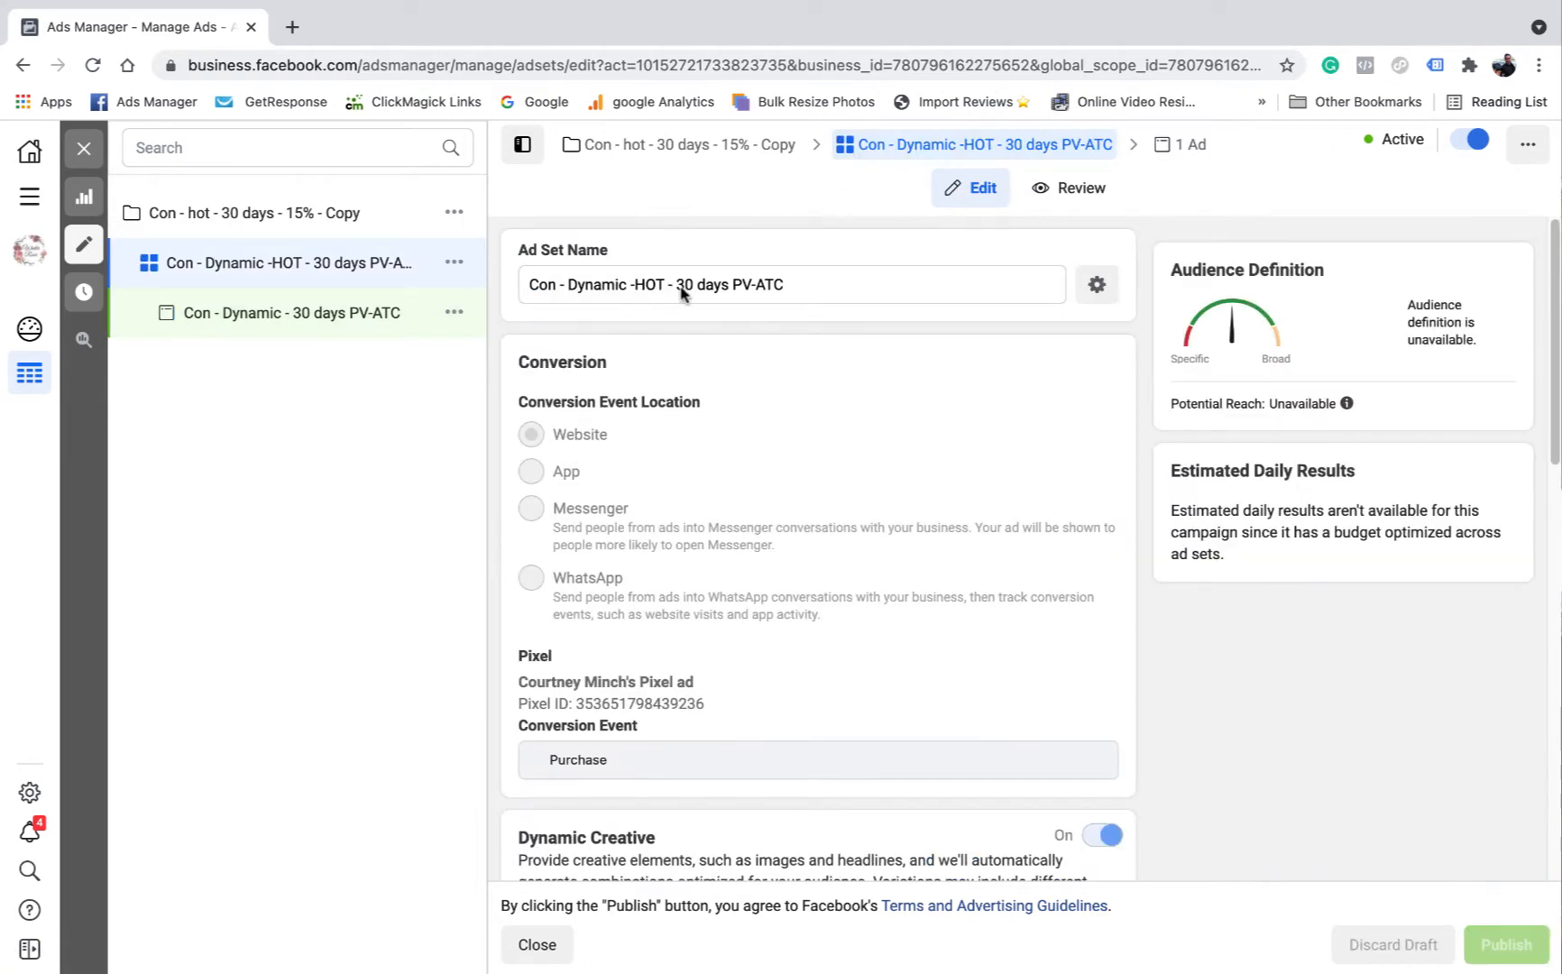
{"action": "scroll", "coordinate": [841, 353], "scroll_direction": "down", "scroll_amount": 5}
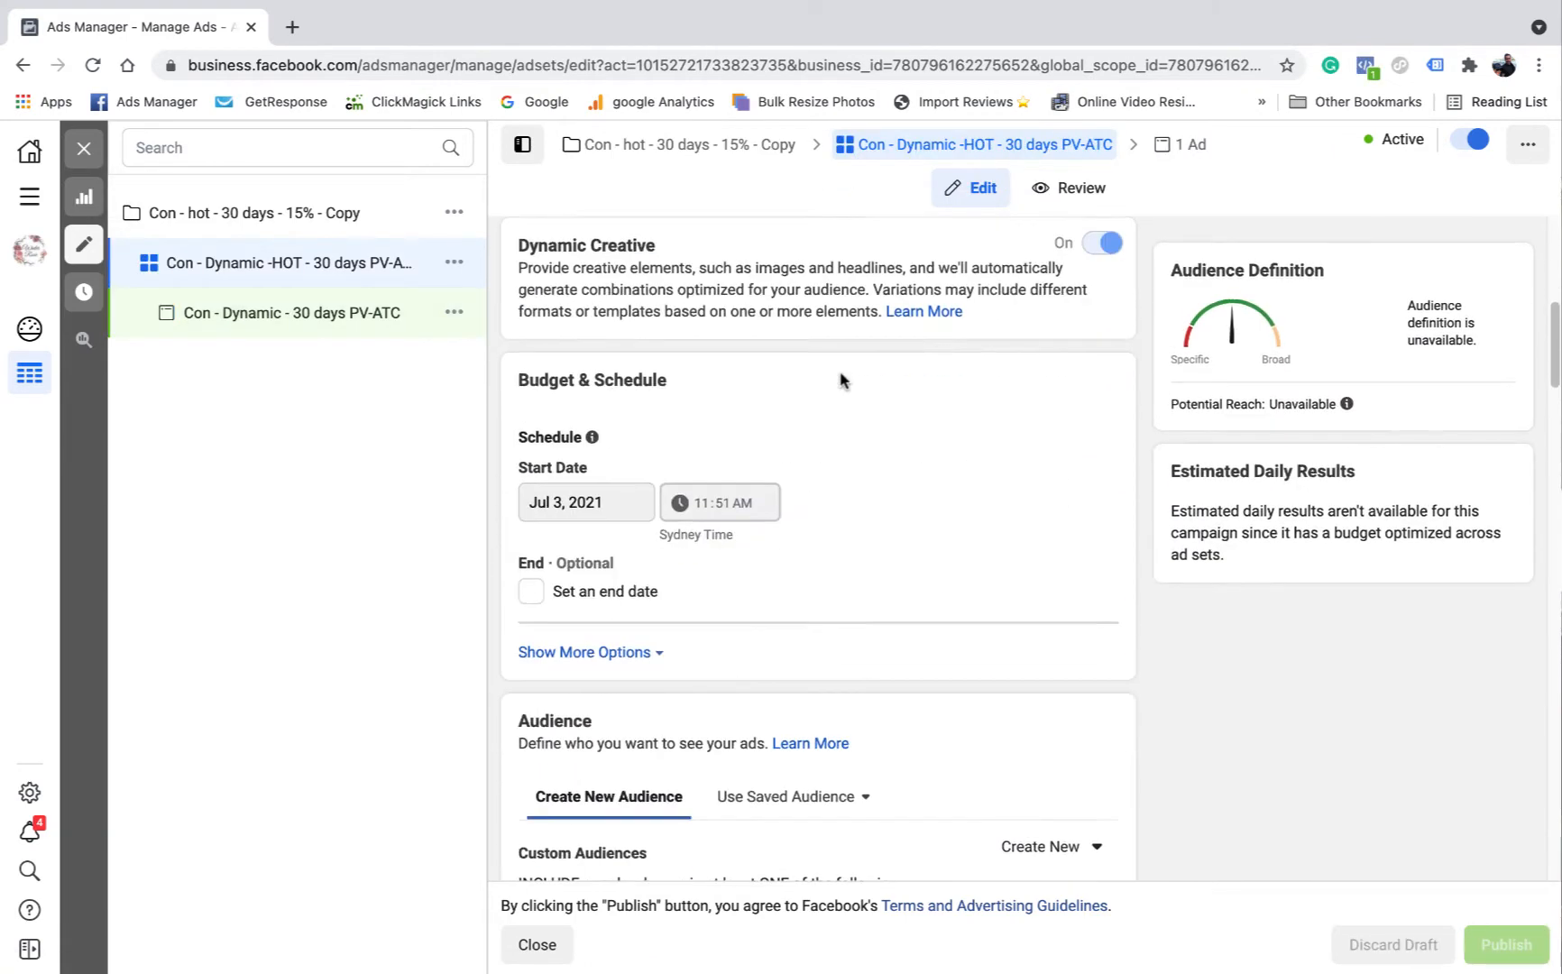
{"action": "scroll", "coordinate": [840, 380], "scroll_direction": "down", "scroll_amount": 5}
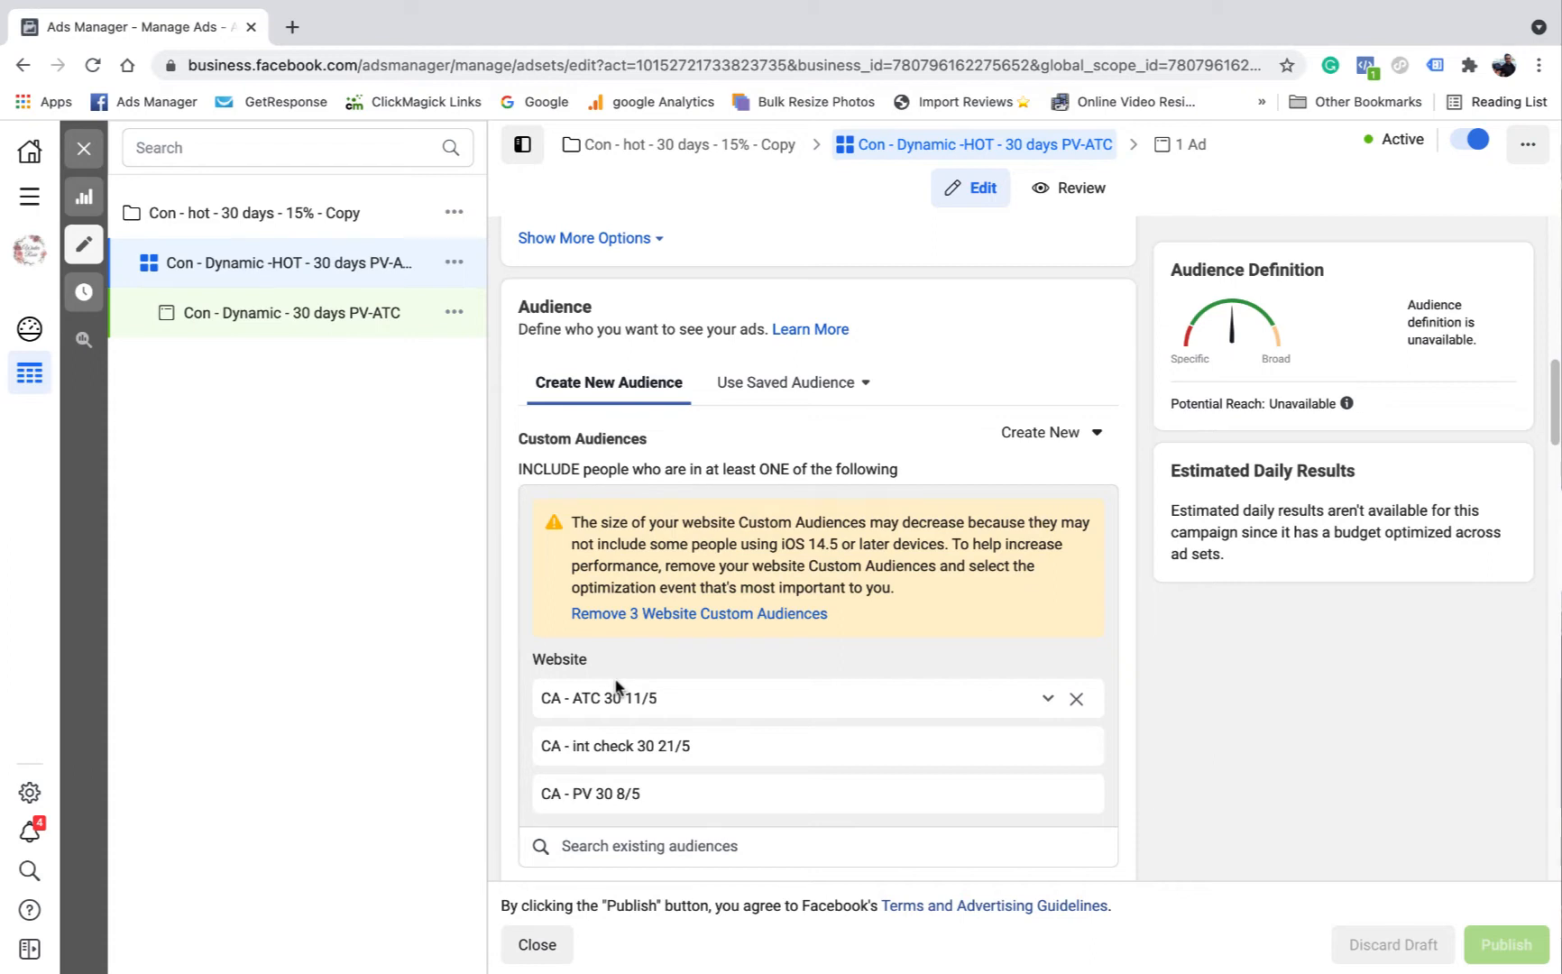
Step: Discard the draft edits of the Con - Dynamic - 30 days PV-ATC ad and return to the campaign list
{"action": "left_click", "coordinate": [1195, 146]}
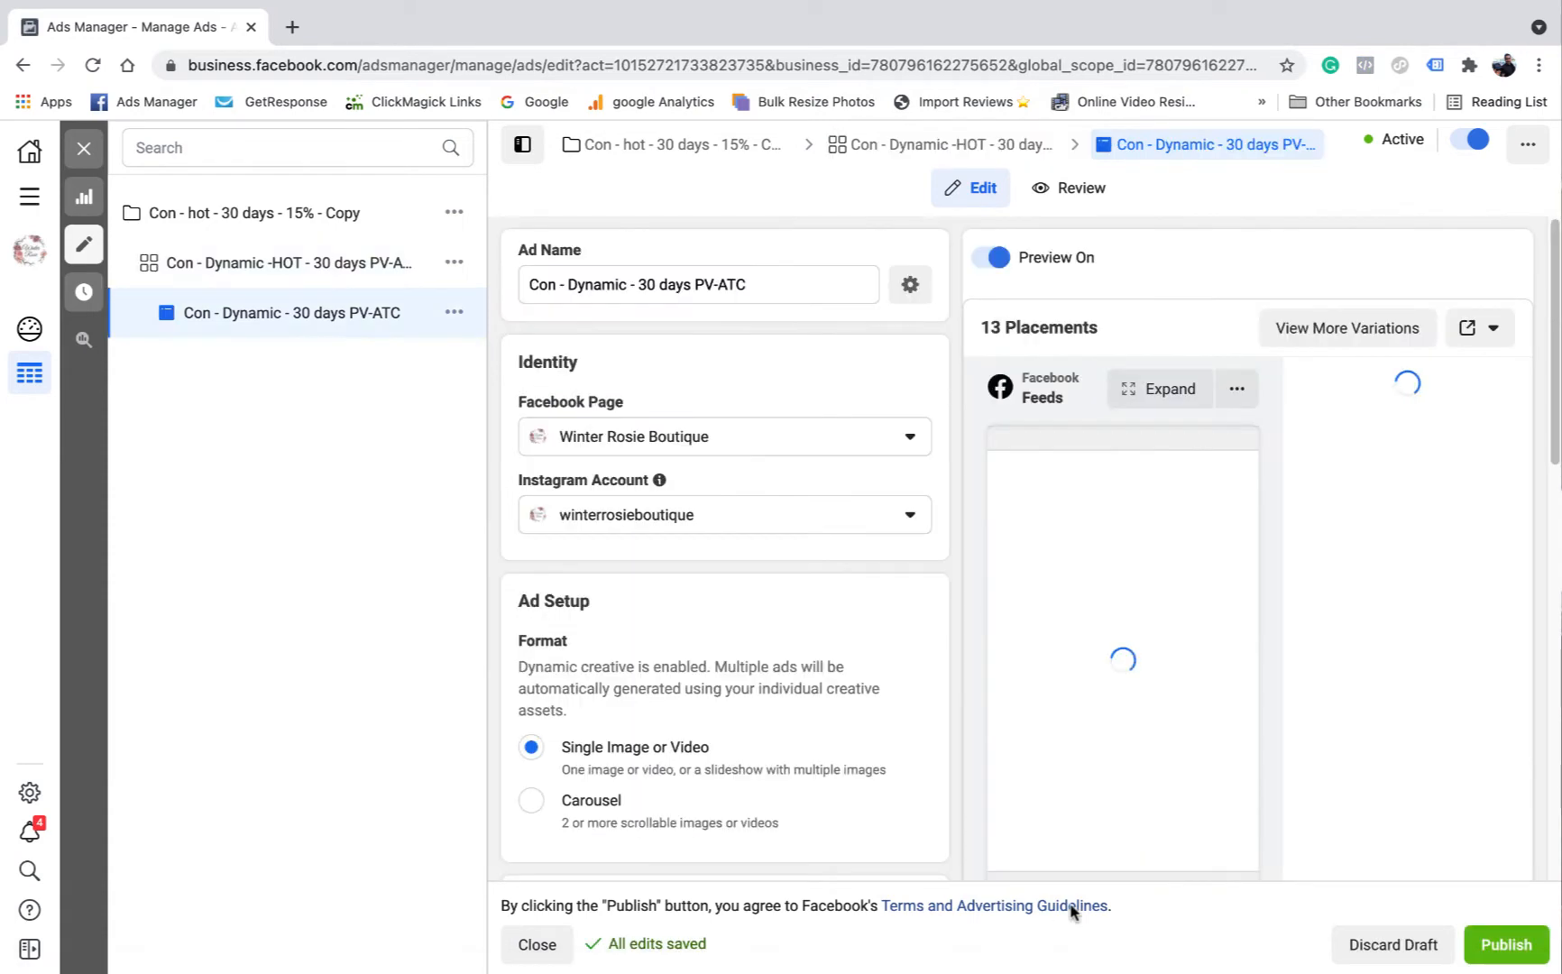
{"action": "left_click", "coordinate": [1388, 947]}
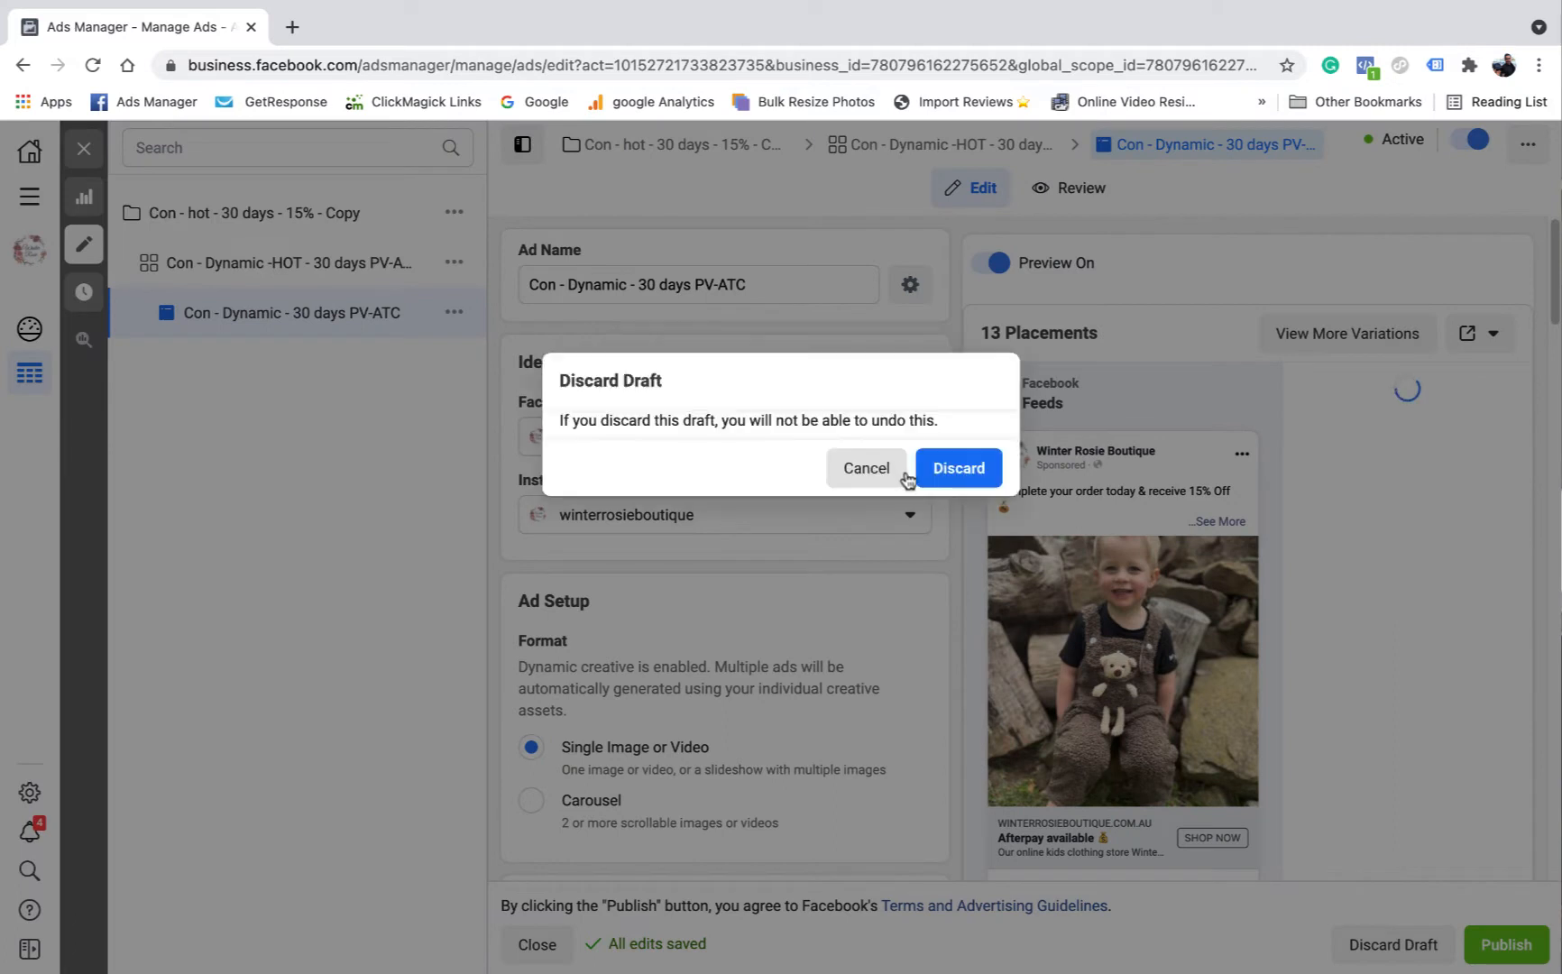
{"action": "left_click", "coordinate": [963, 475]}
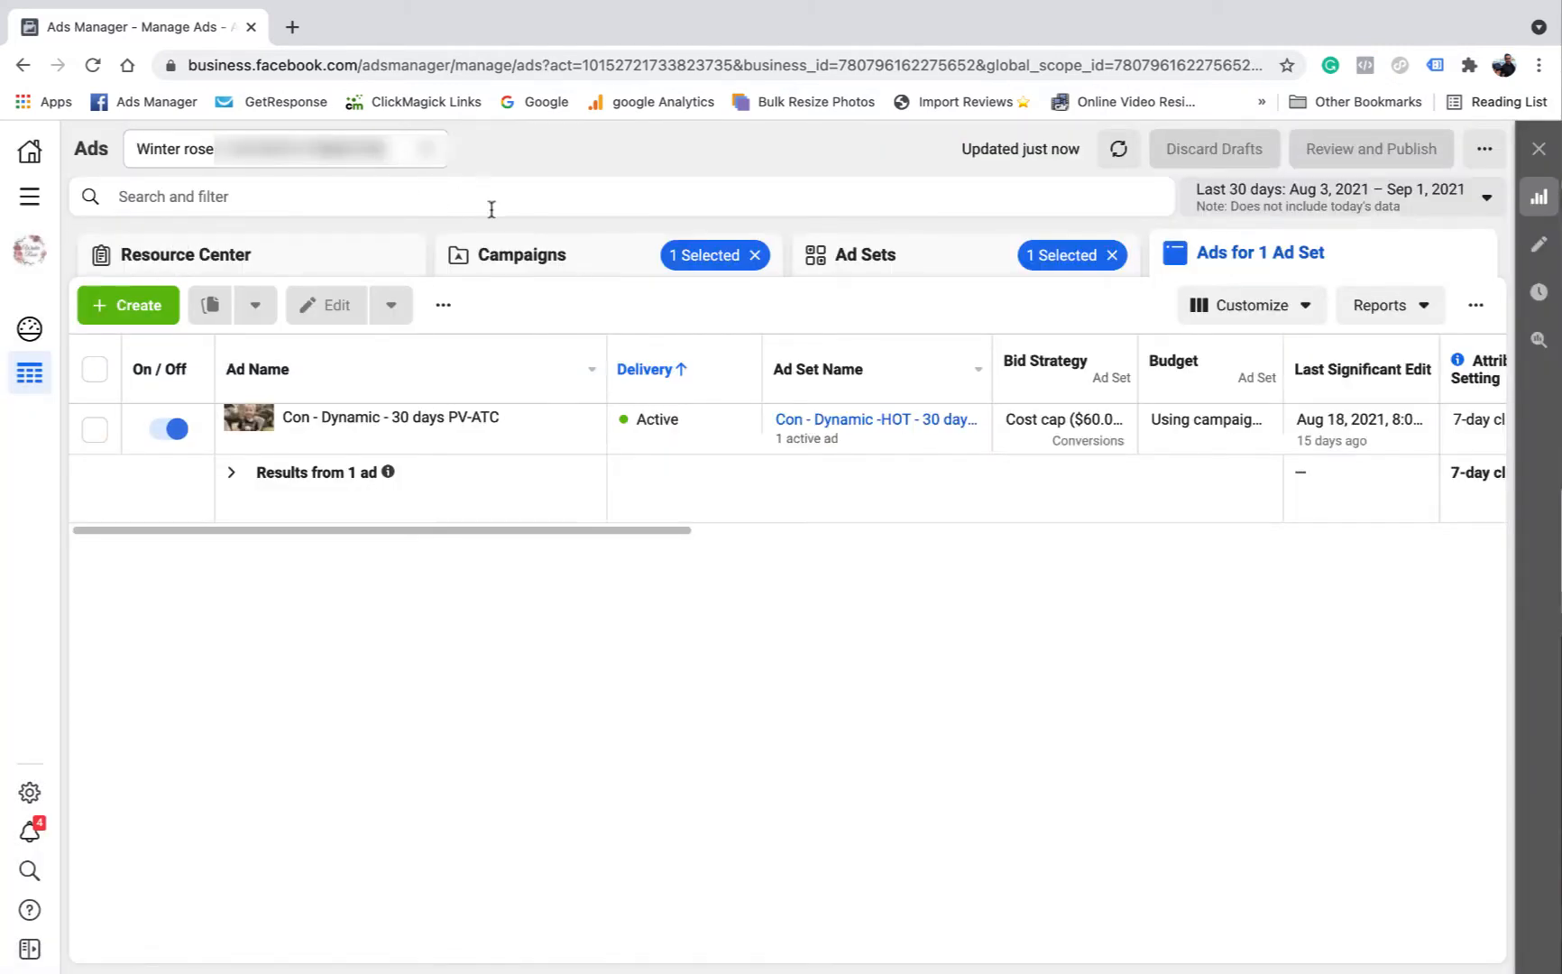
{"action": "left_click", "coordinate": [577, 258]}
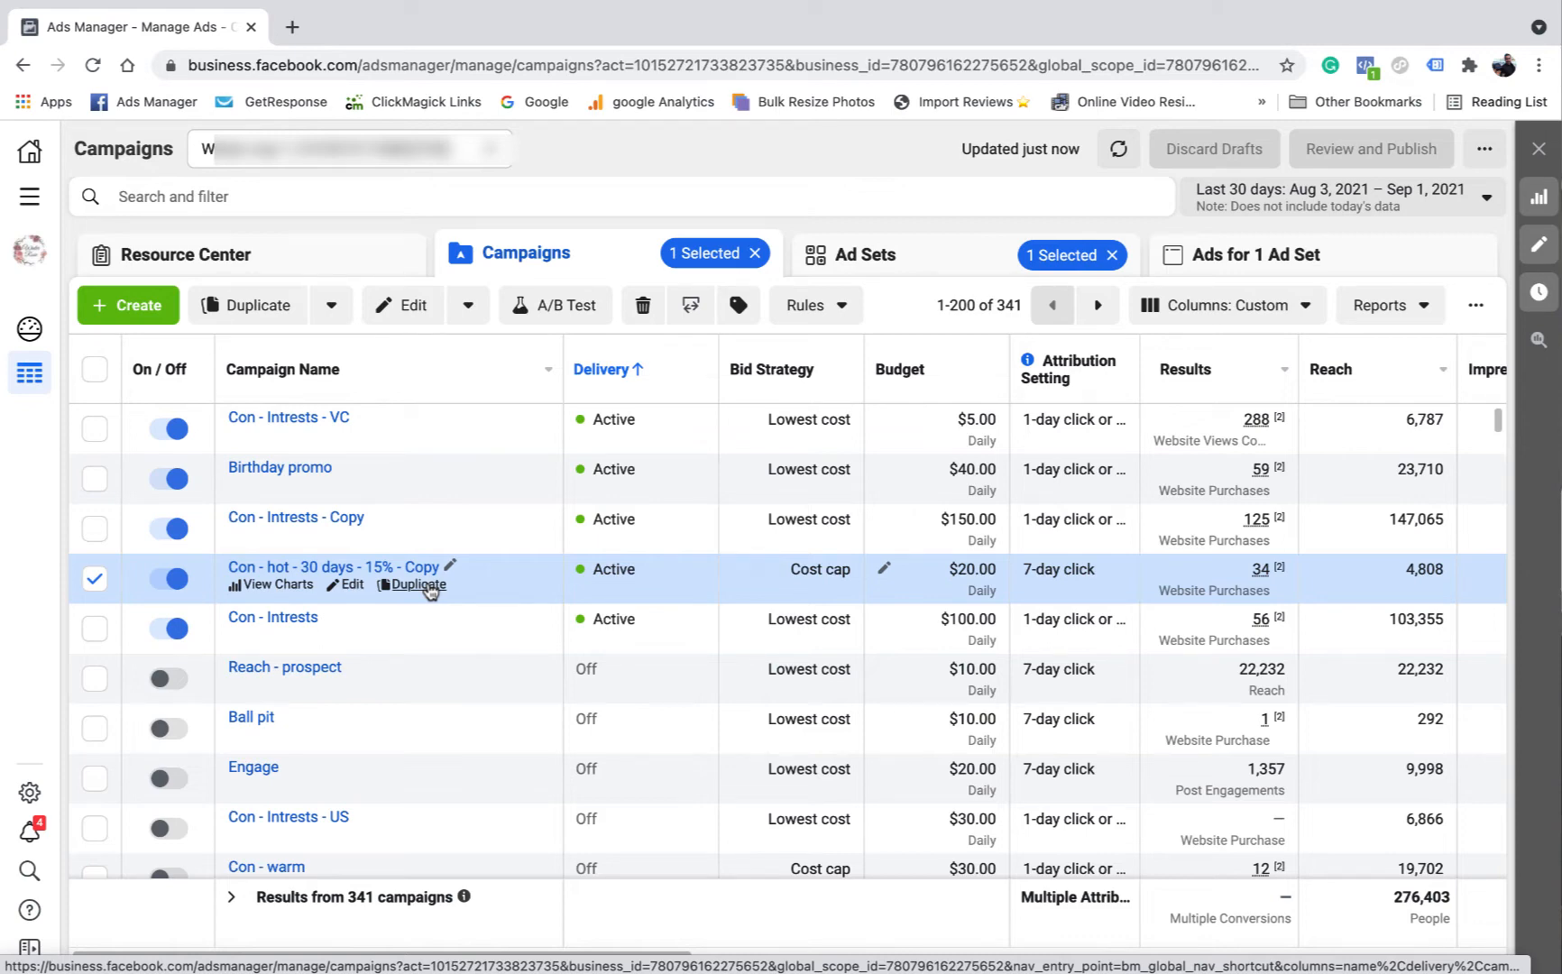
Step: In the account's Audiences, create an Instagram account custom audience with 30 days retention, named "CA - 30 days IG 2/9"
{"action": "left_click", "coordinate": [36, 203]}
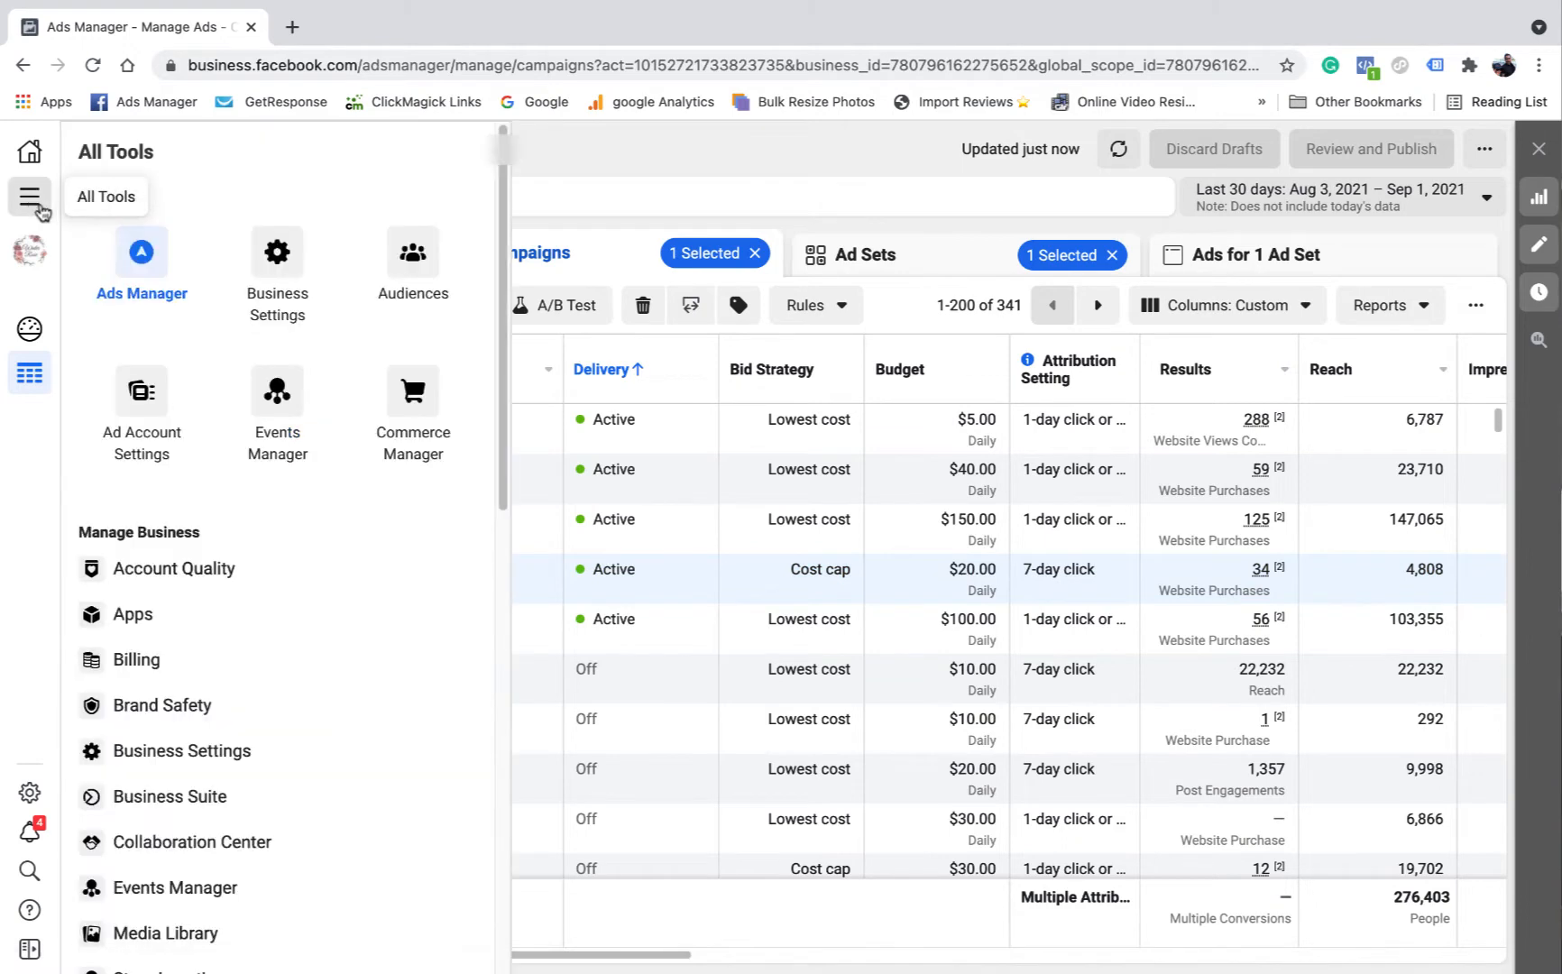
{"action": "left_click", "coordinate": [392, 261]}
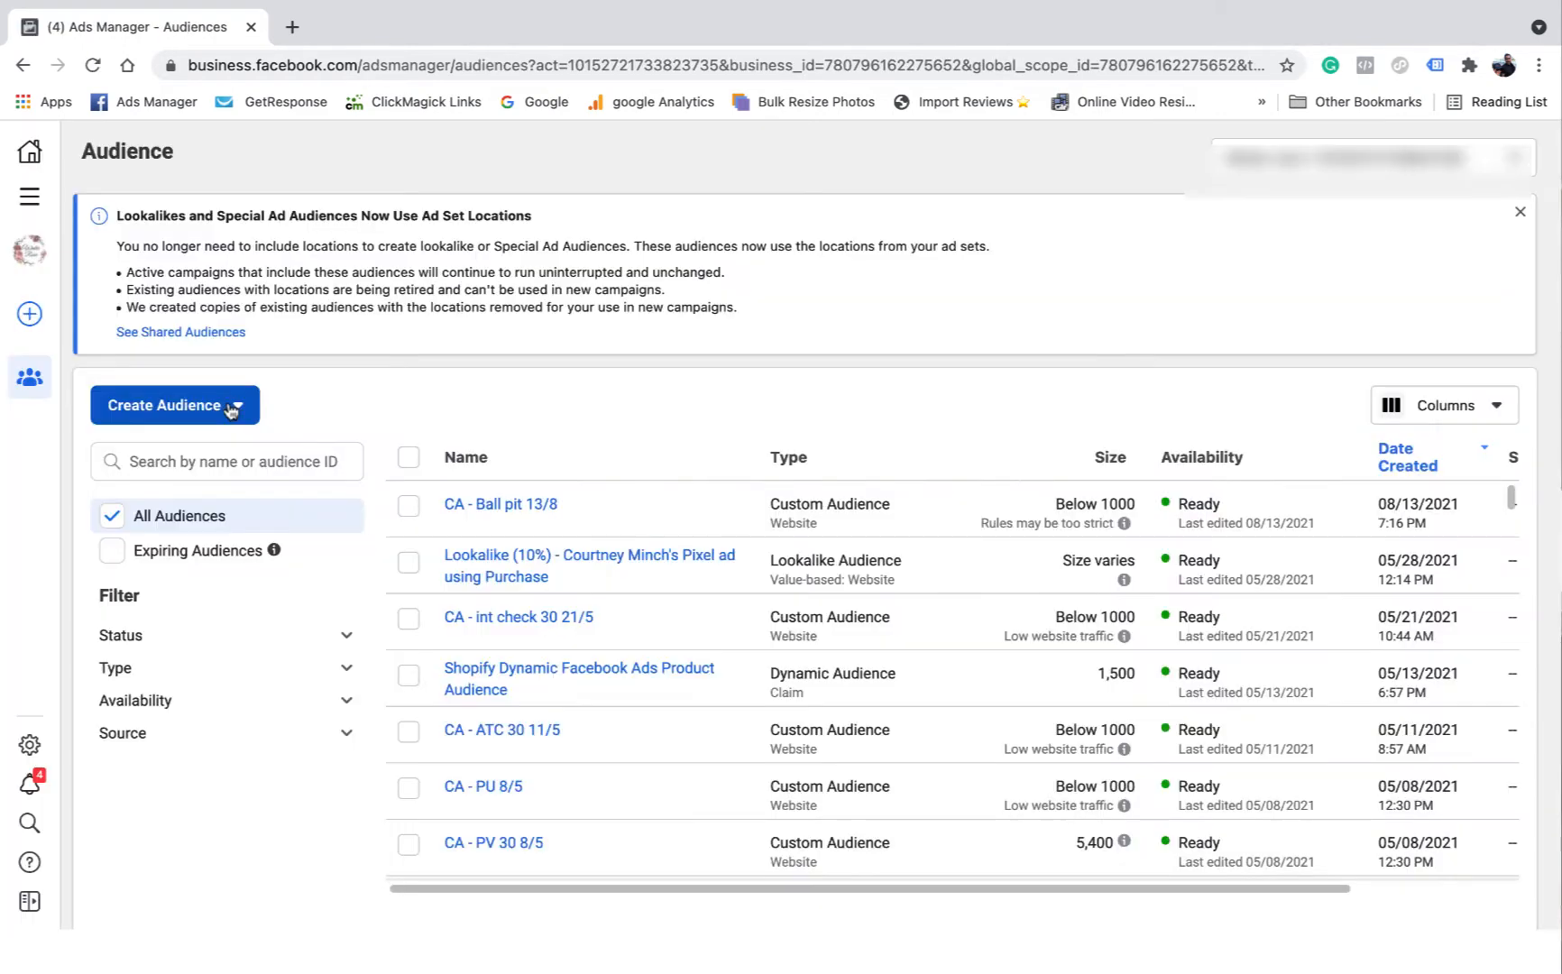
{"action": "left_click", "coordinate": [235, 407]}
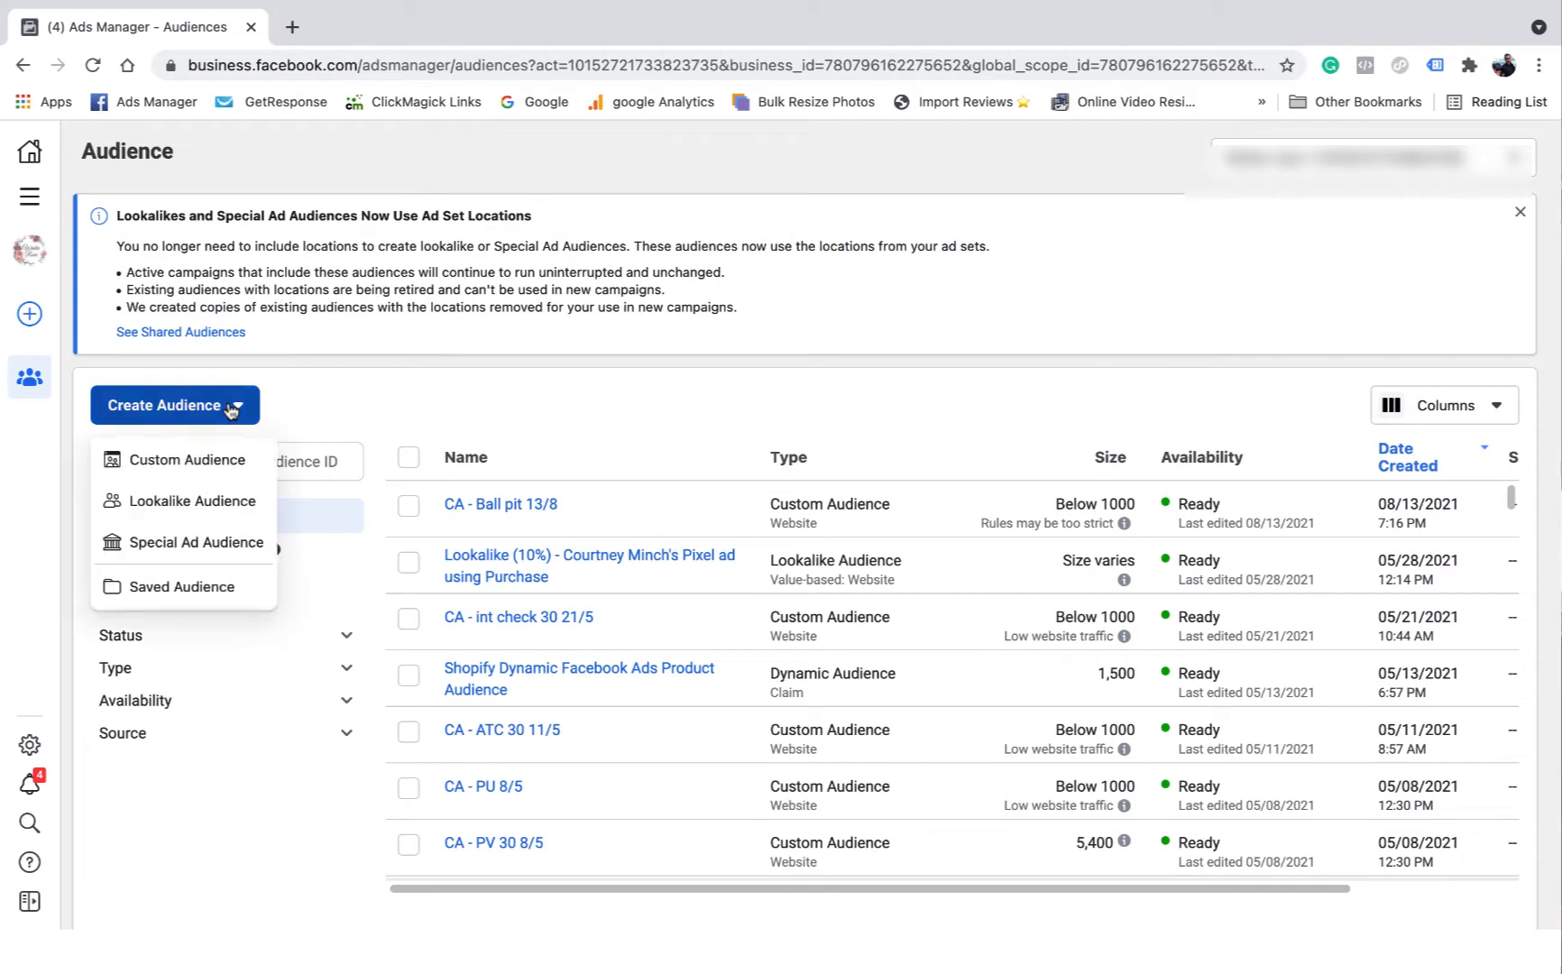
{"action": "left_click", "coordinate": [209, 462]}
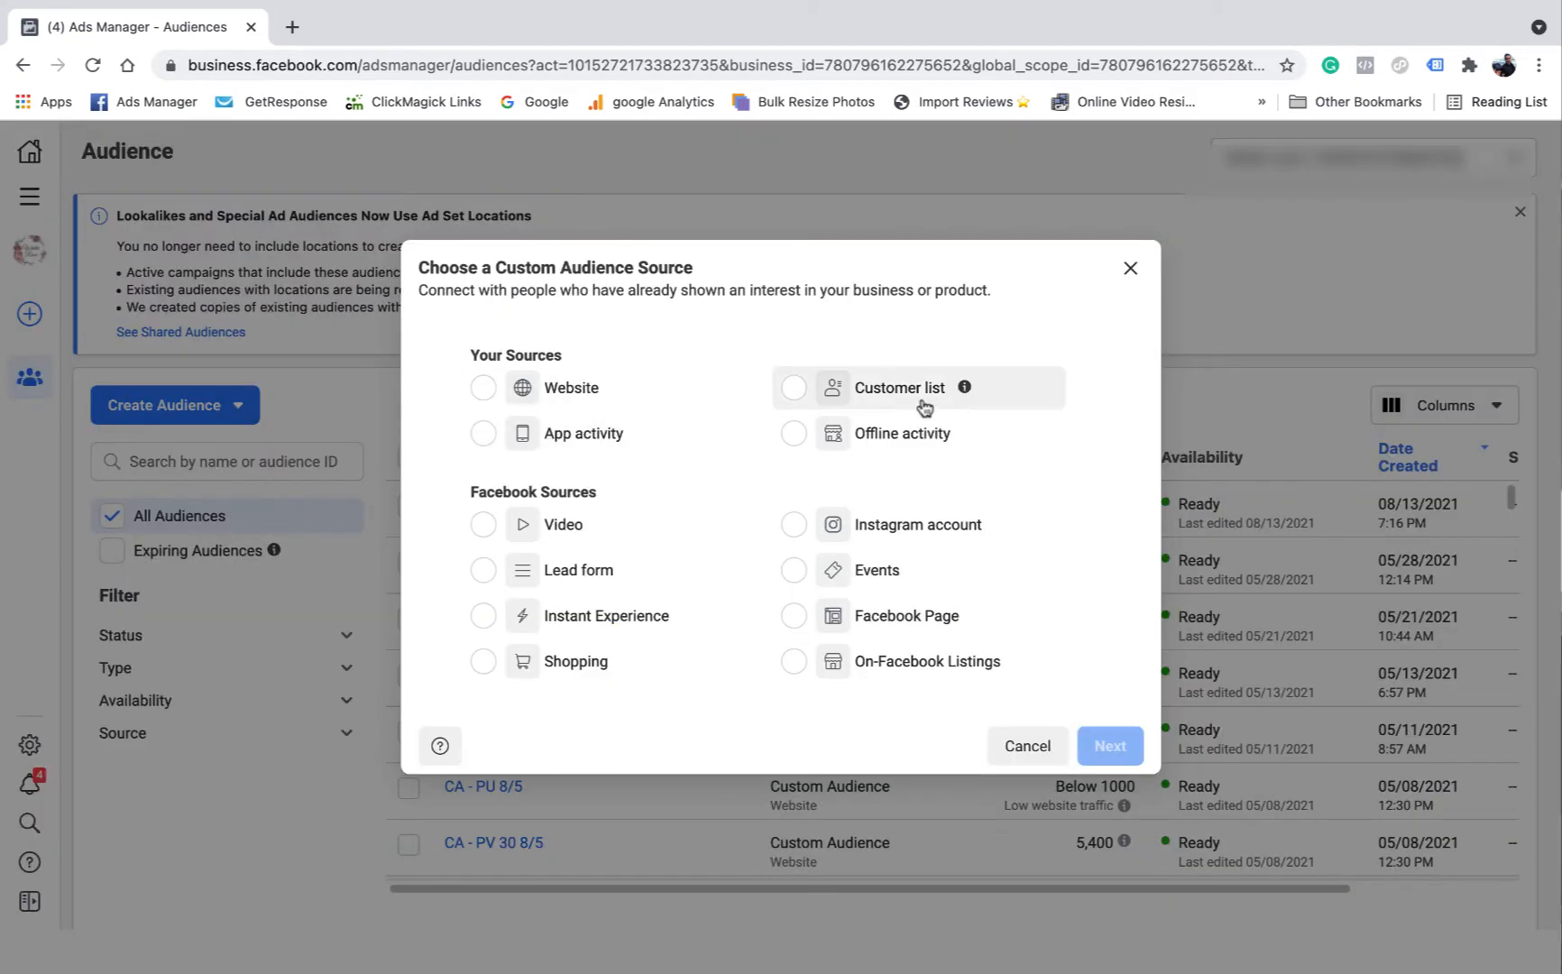
{"action": "left_click", "coordinate": [796, 524]}
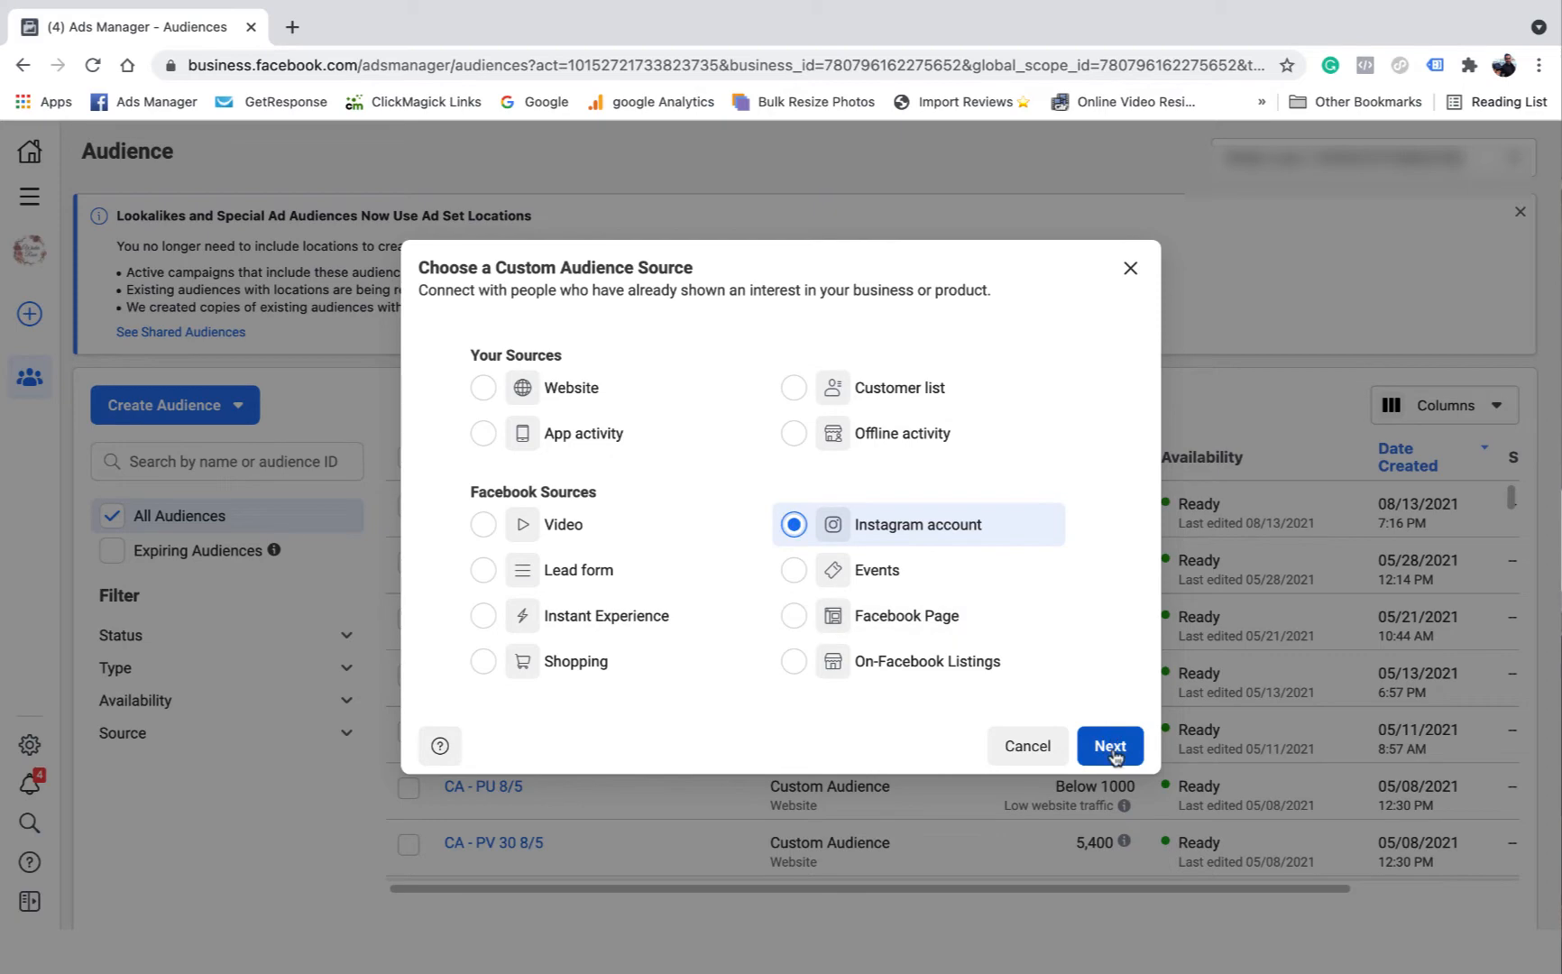
{"action": "left_click", "coordinate": [1115, 746]}
{"action": "left_click", "coordinate": [555, 503]}
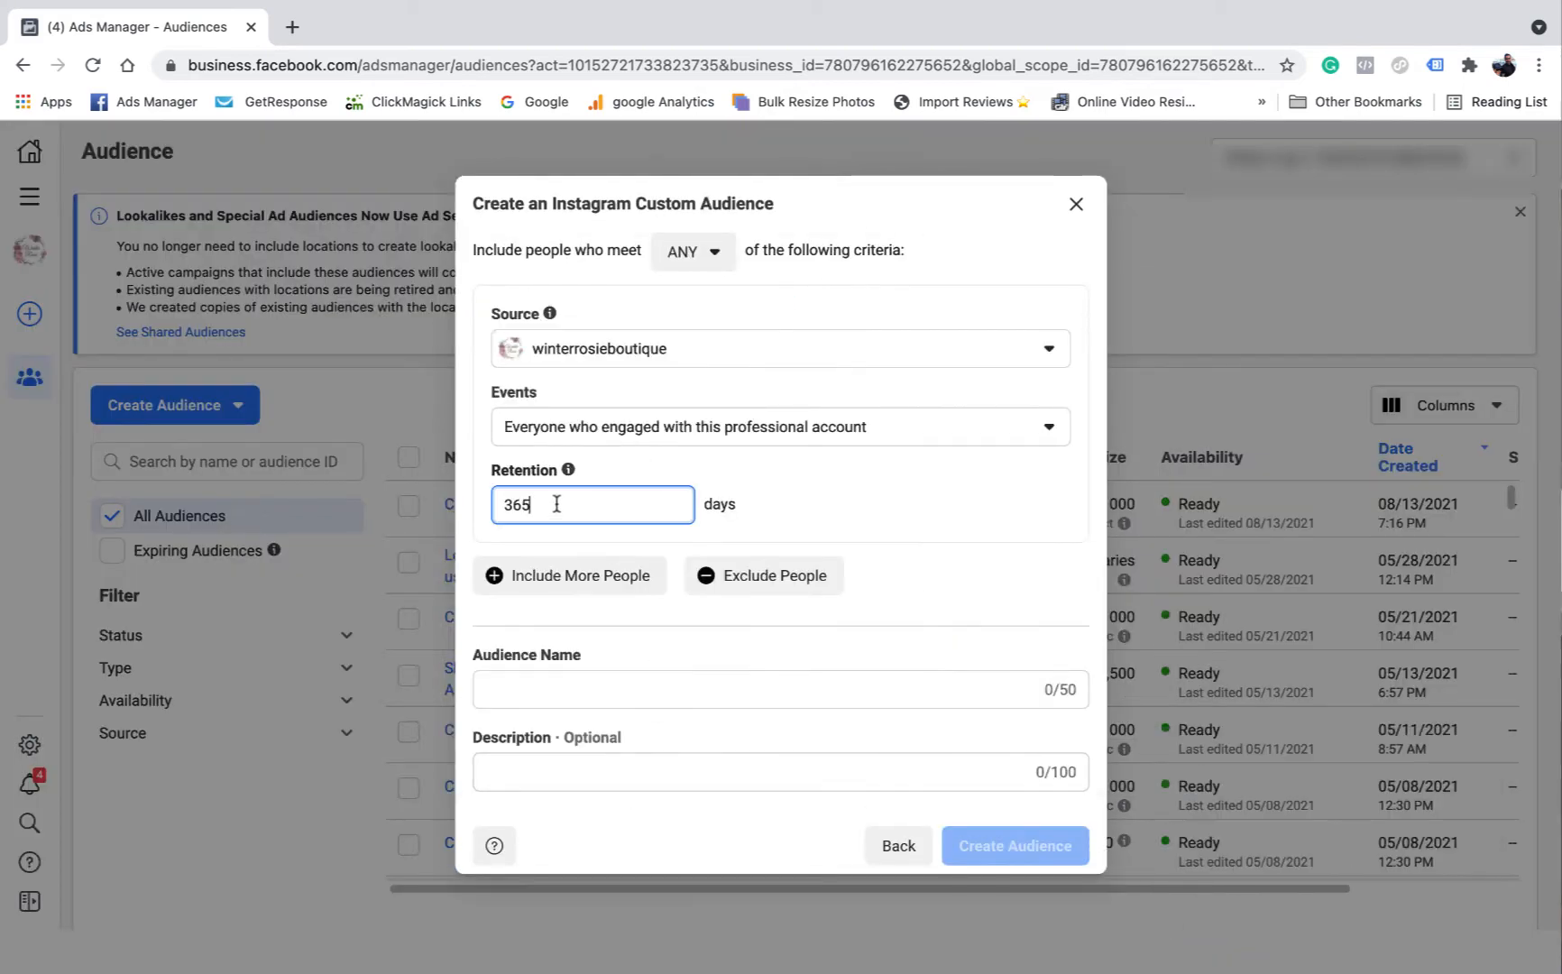
{"action": "left_click", "coordinate": [523, 688]}
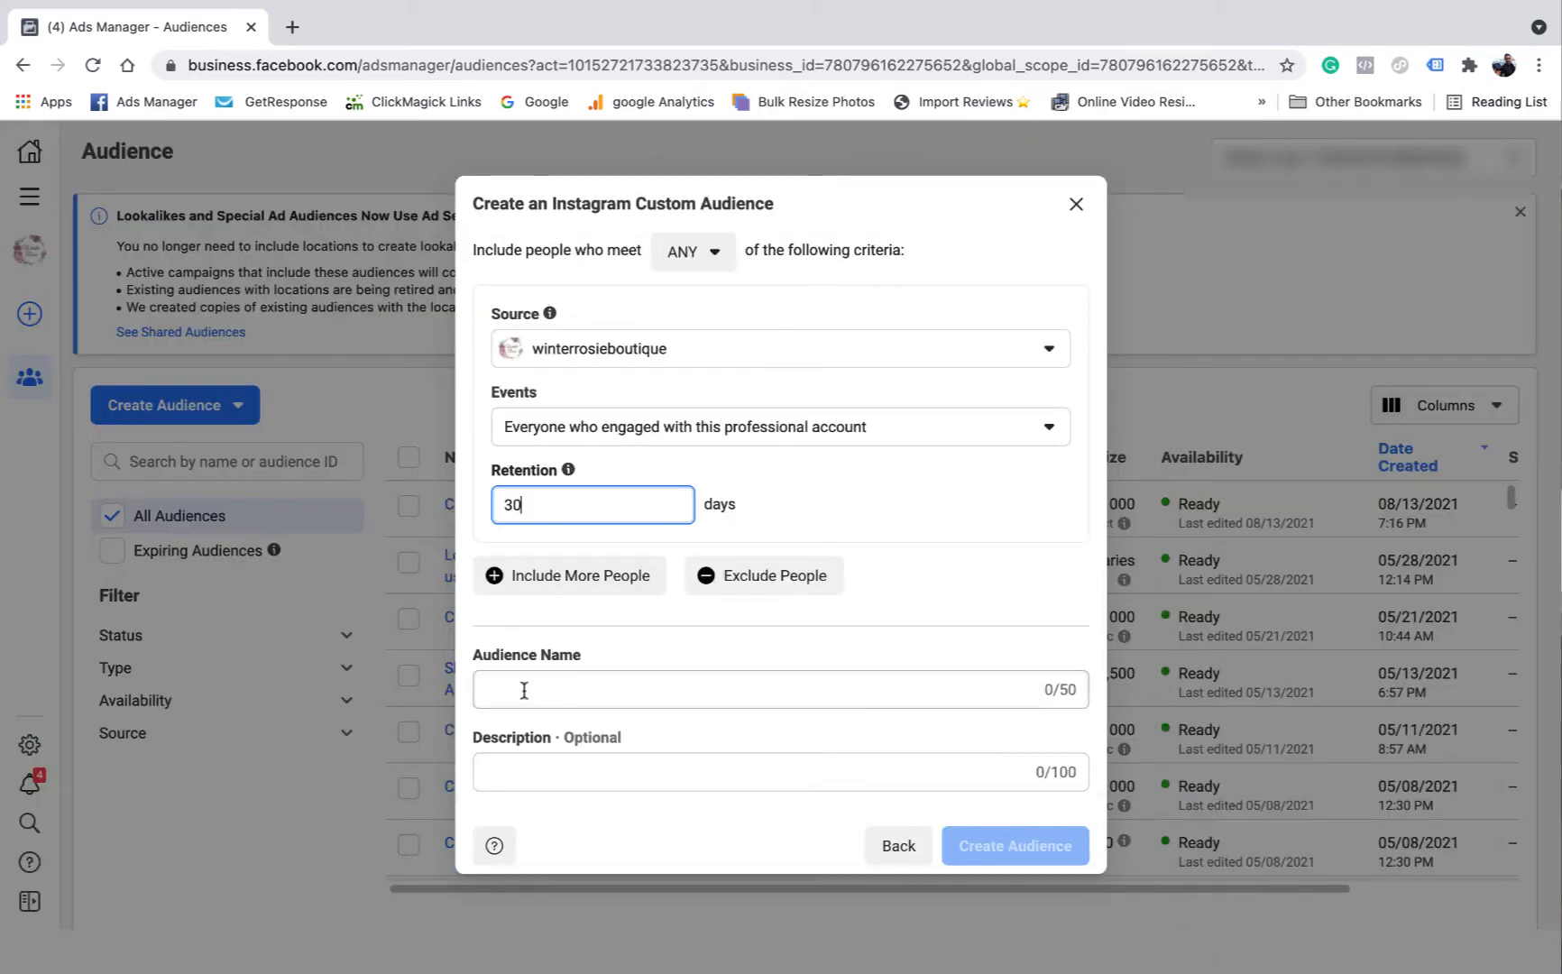
{"action": "type", "text": "CA - 30 days IG 2/9"}
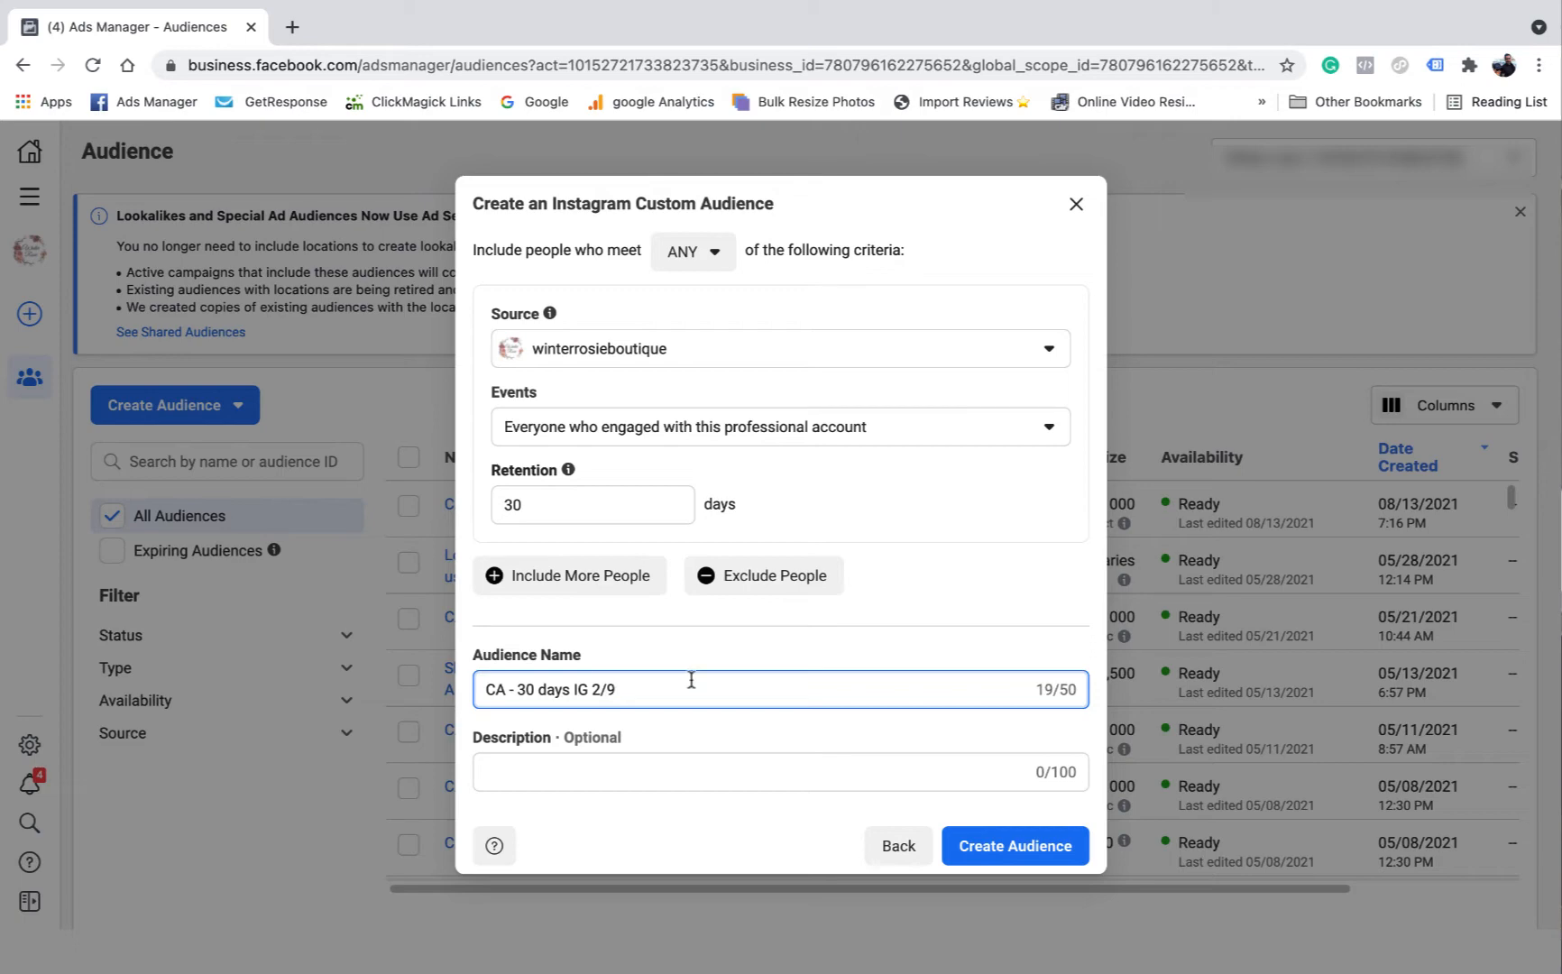
{"action": "left_click", "coordinate": [1014, 845]}
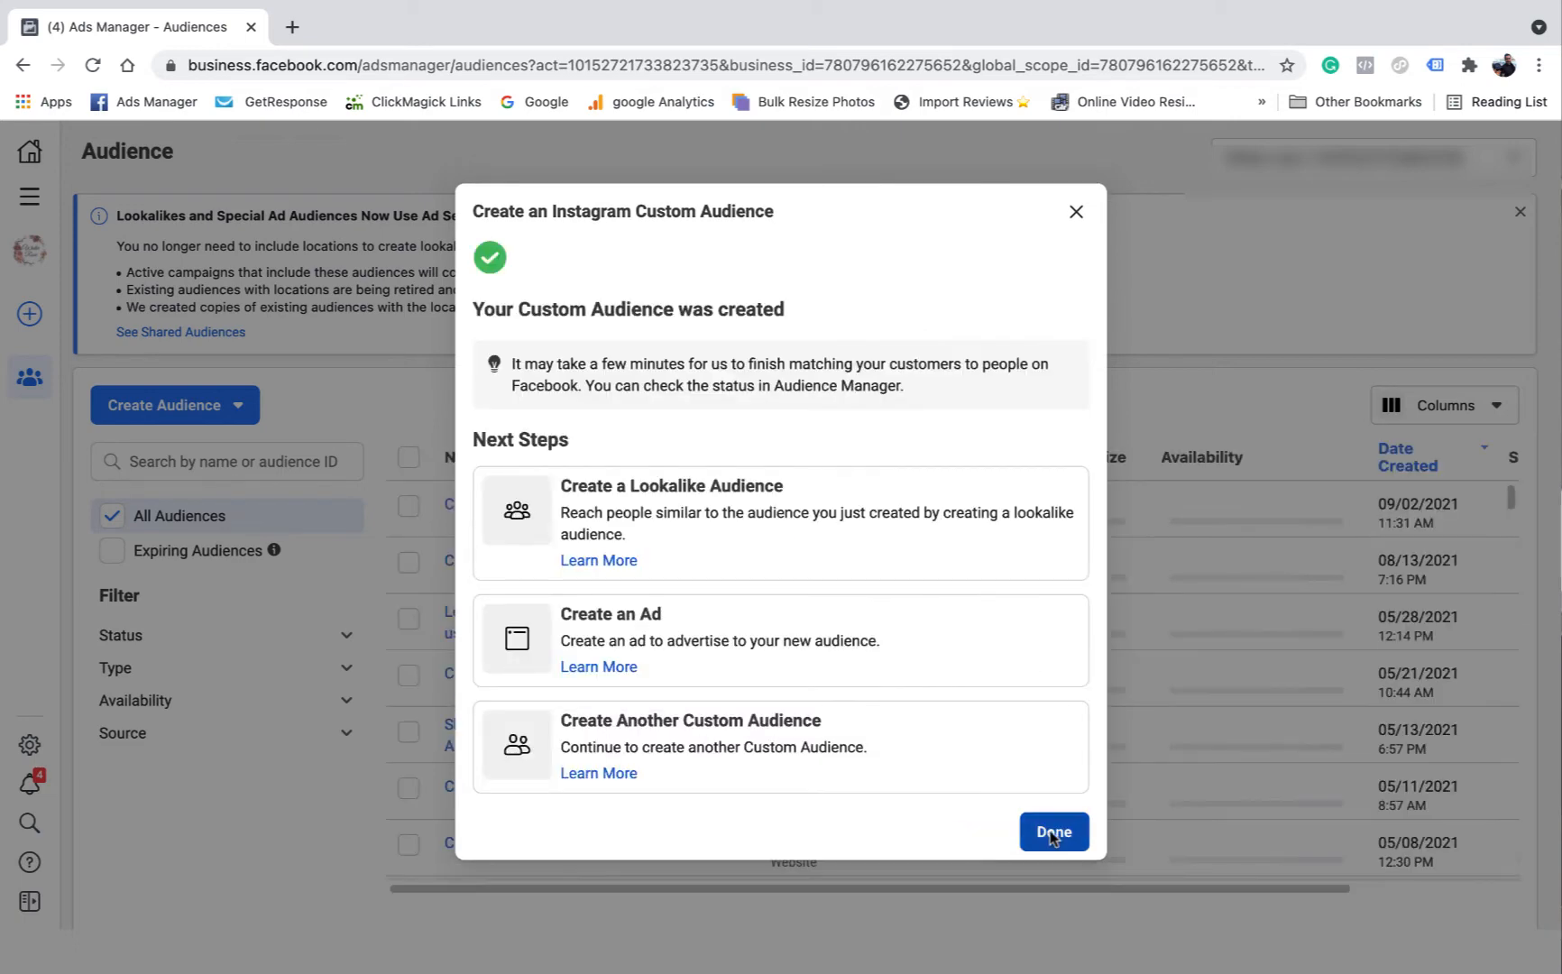
{"action": "left_click", "coordinate": [1049, 836]}
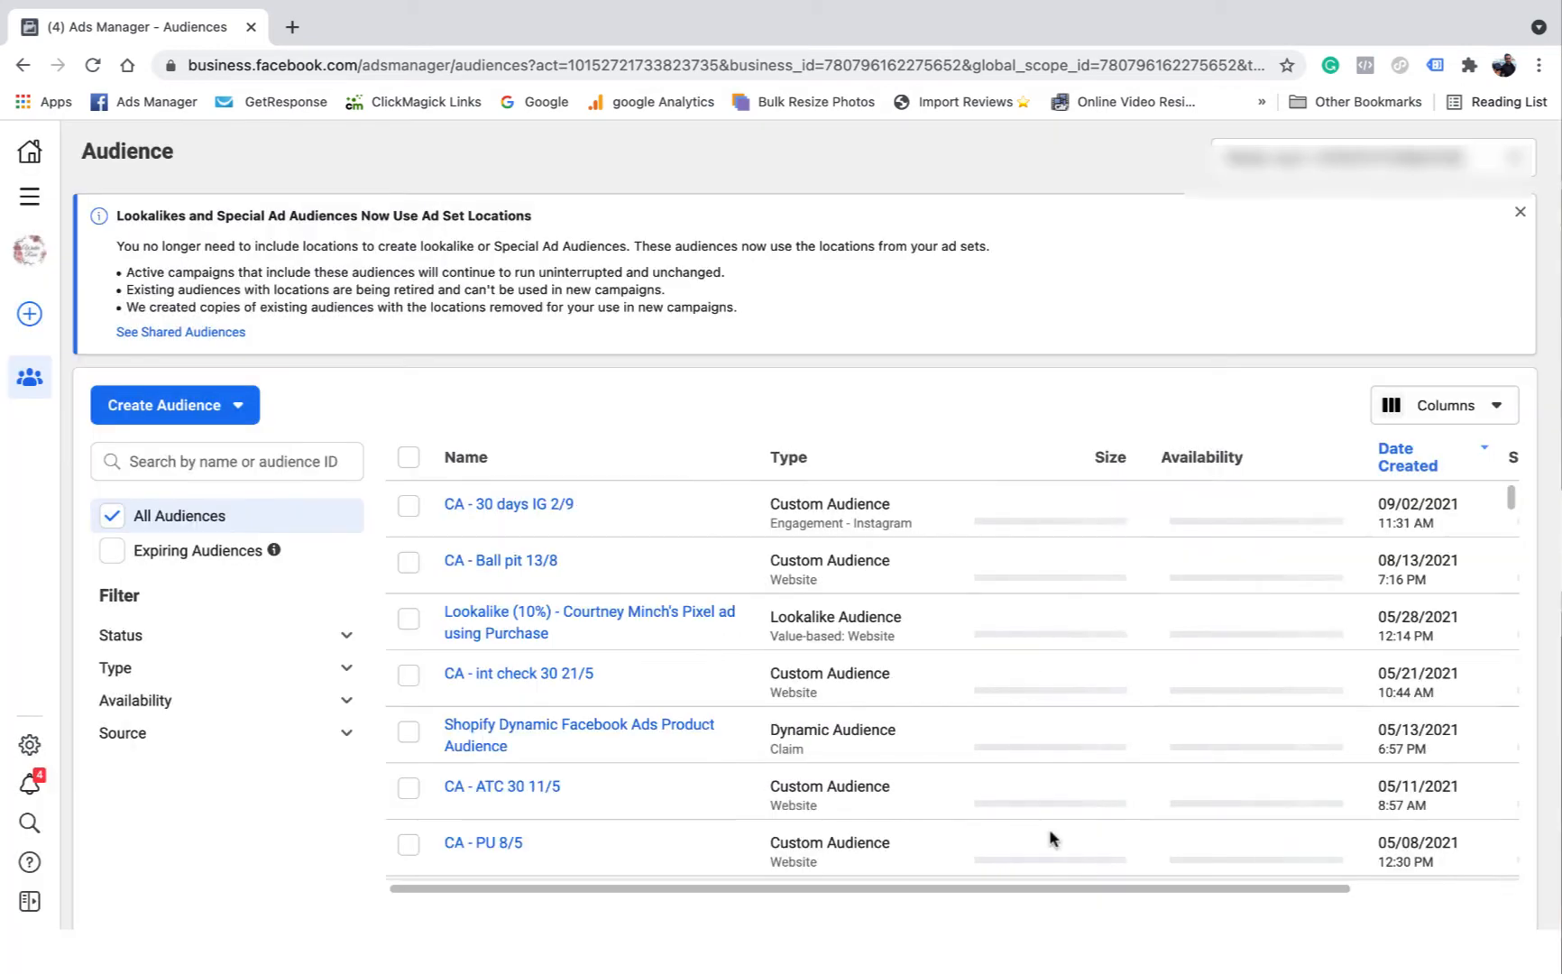
Step: Create a Facebook Page custom audience of everyone who engaged with the Page, with 30 days retention, named "CA - 30 days FB 2/9"
{"action": "left_click", "coordinate": [194, 409]}
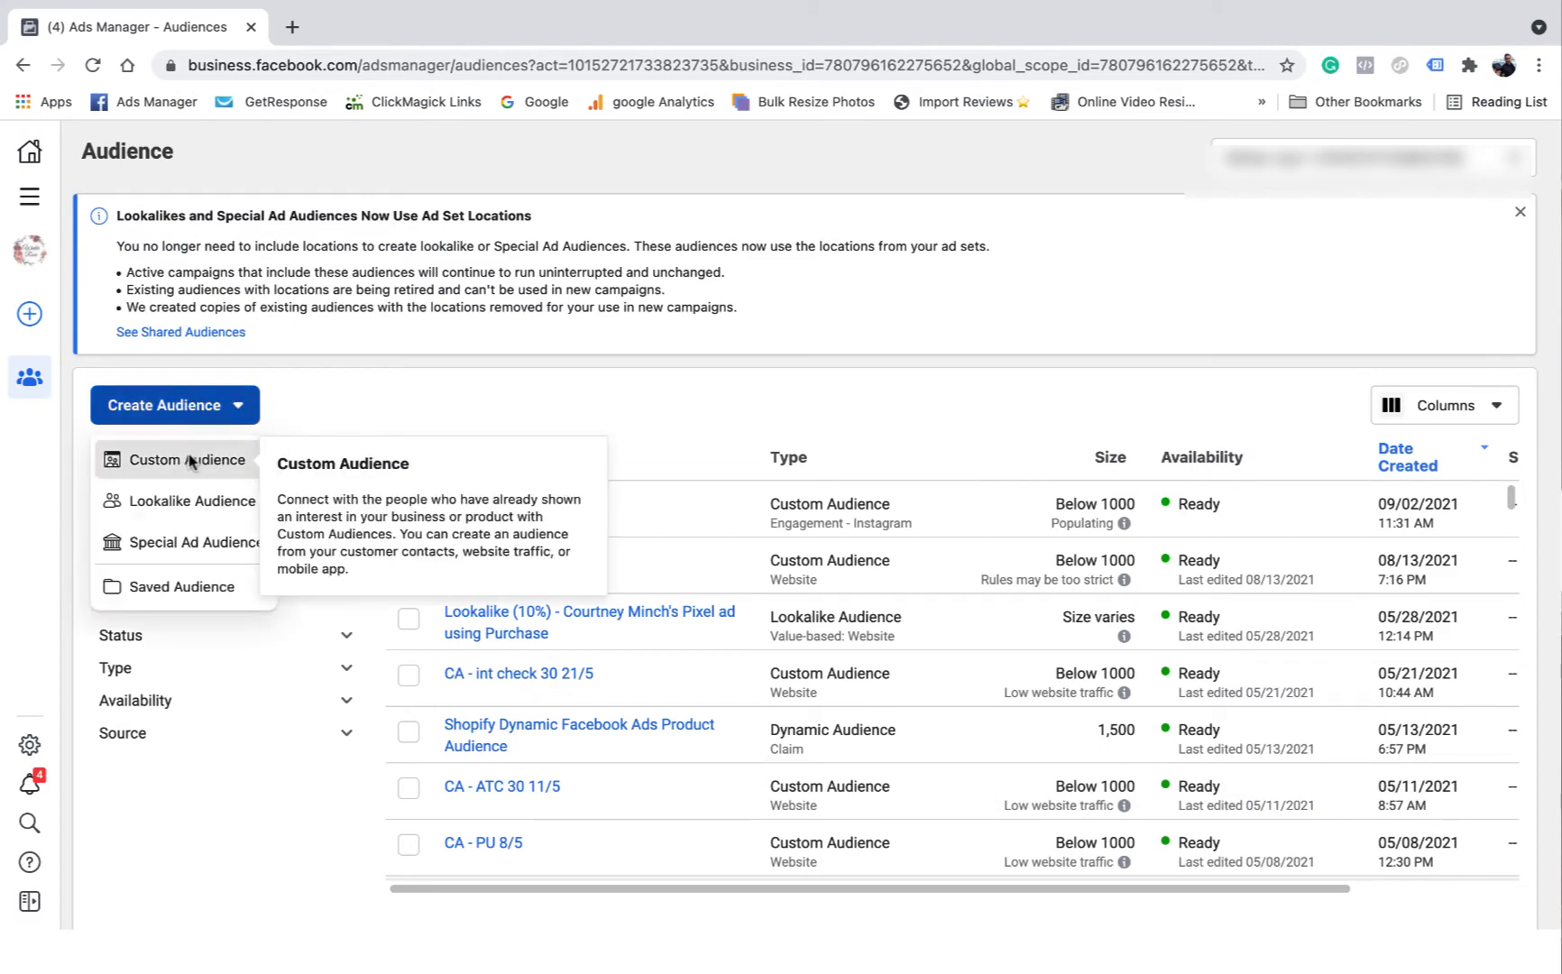
{"action": "left_click", "coordinate": [212, 455]}
{"action": "left_click", "coordinate": [796, 620]}
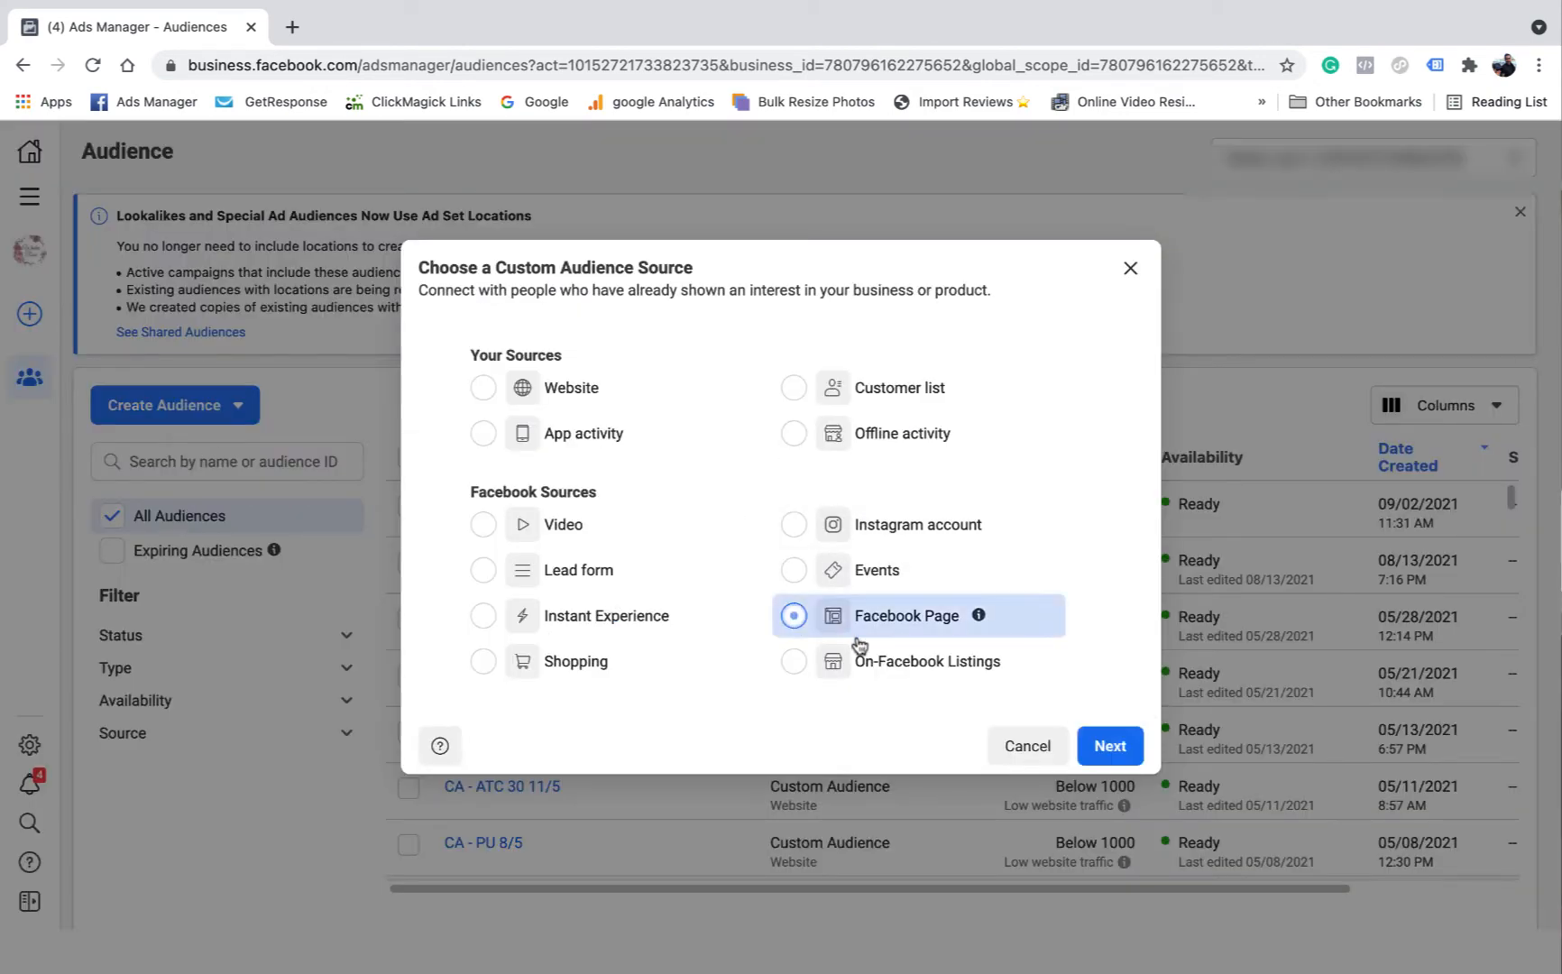
{"action": "left_click", "coordinate": [1112, 746]}
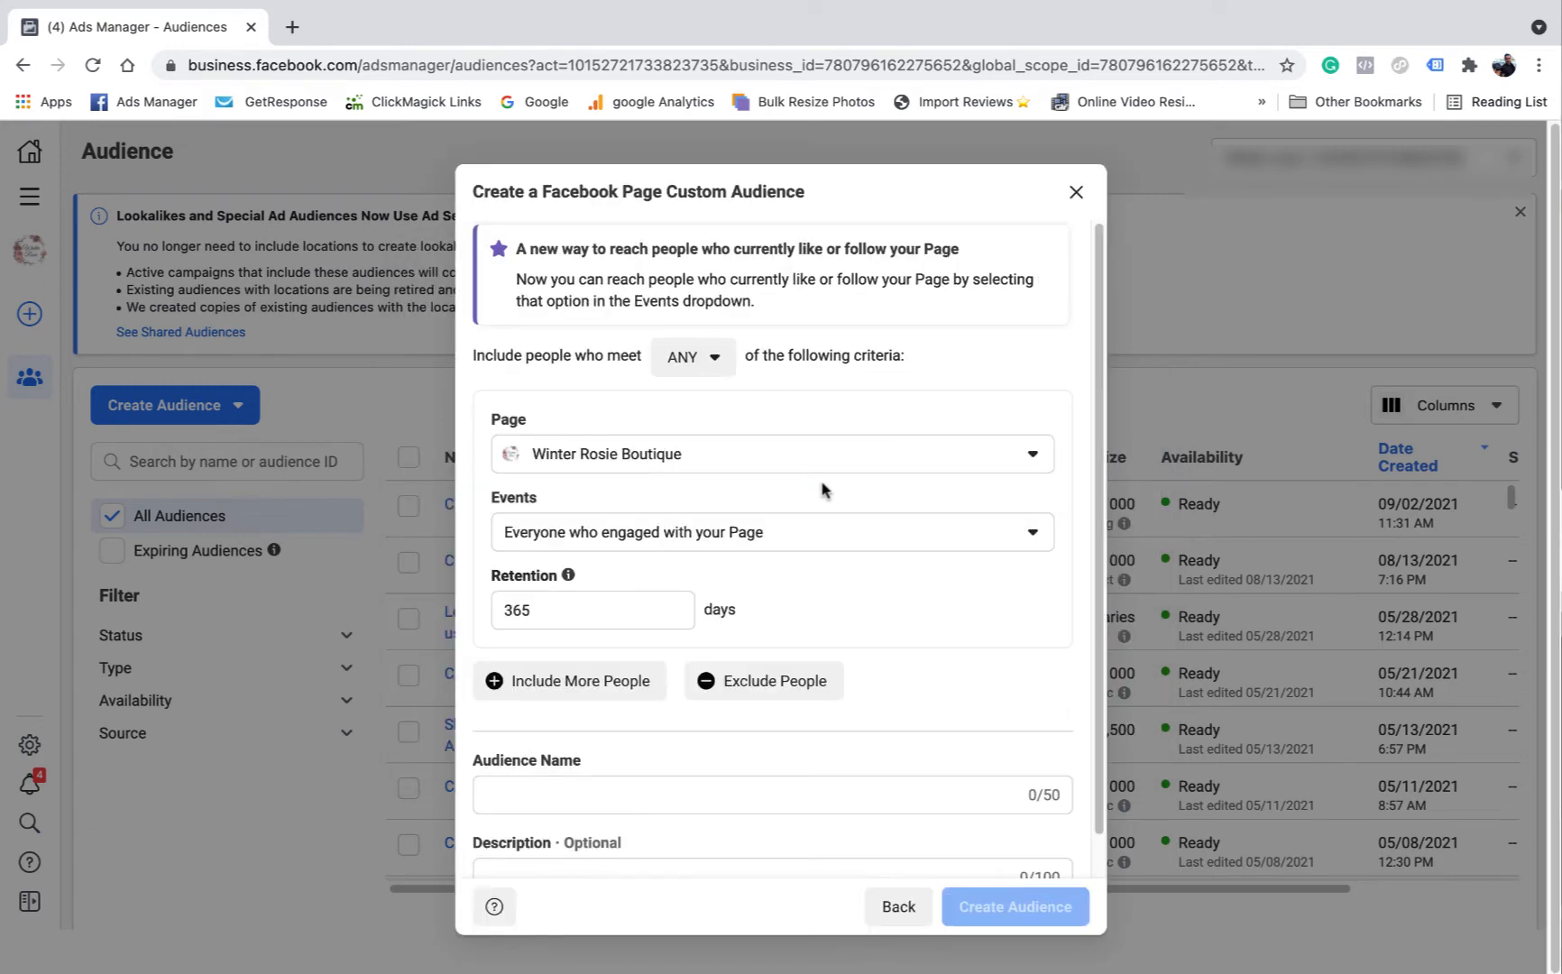
{"action": "left_click", "coordinate": [577, 606]}
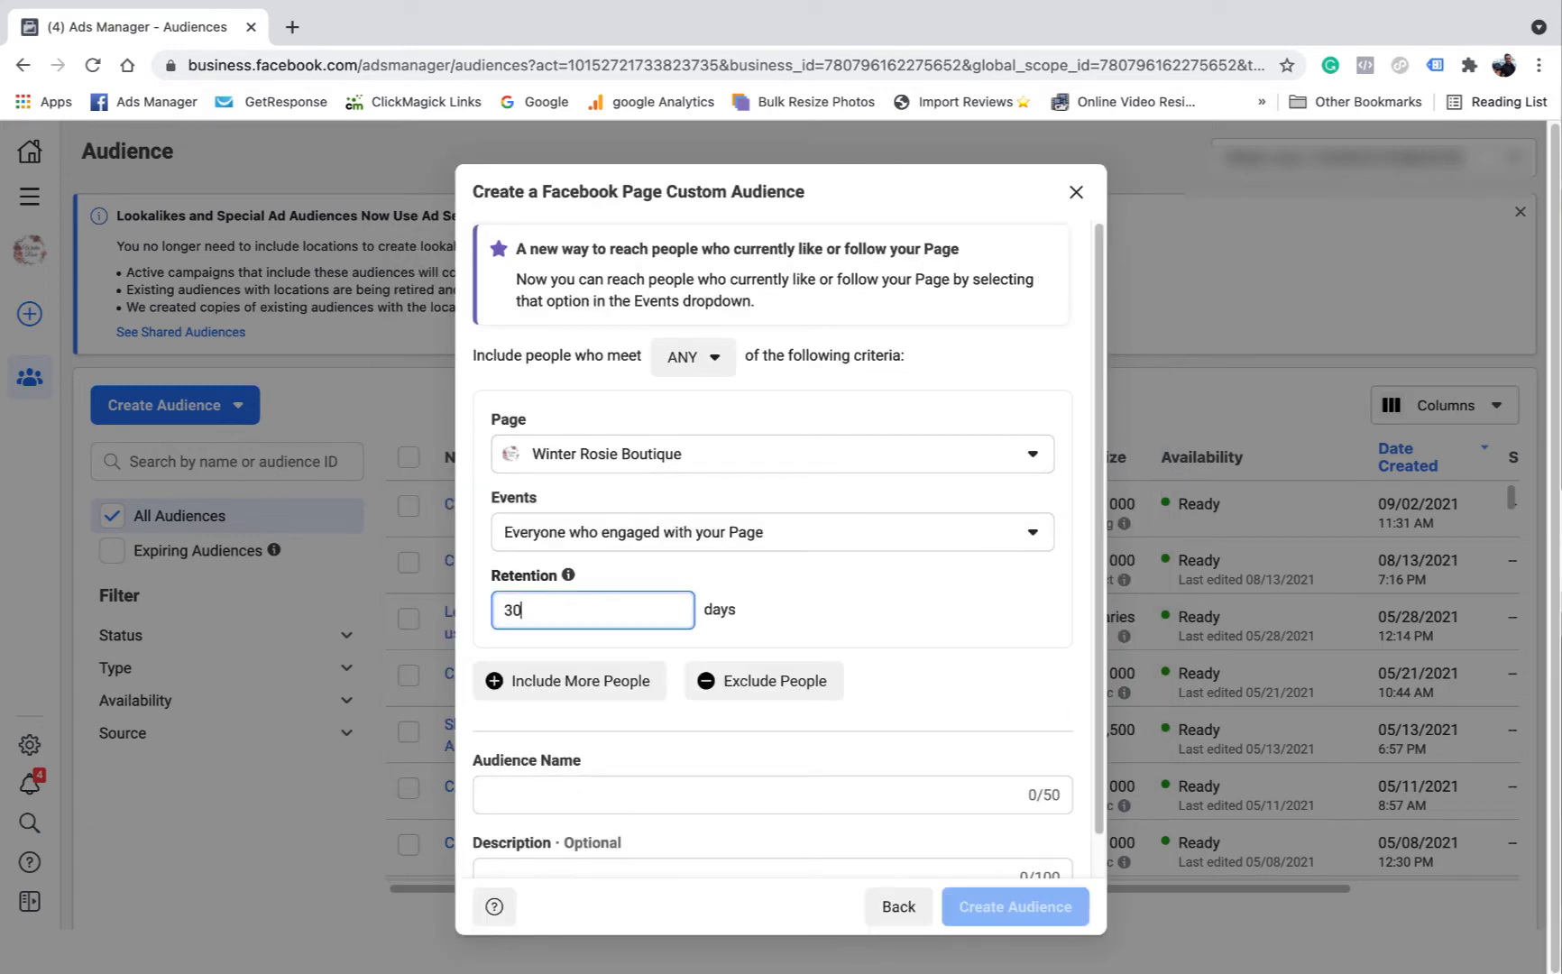
{"action": "scroll", "coordinate": [533, 756], "scroll_direction": "down", "scroll_amount": 1}
{"action": "left_click", "coordinate": [534, 761]}
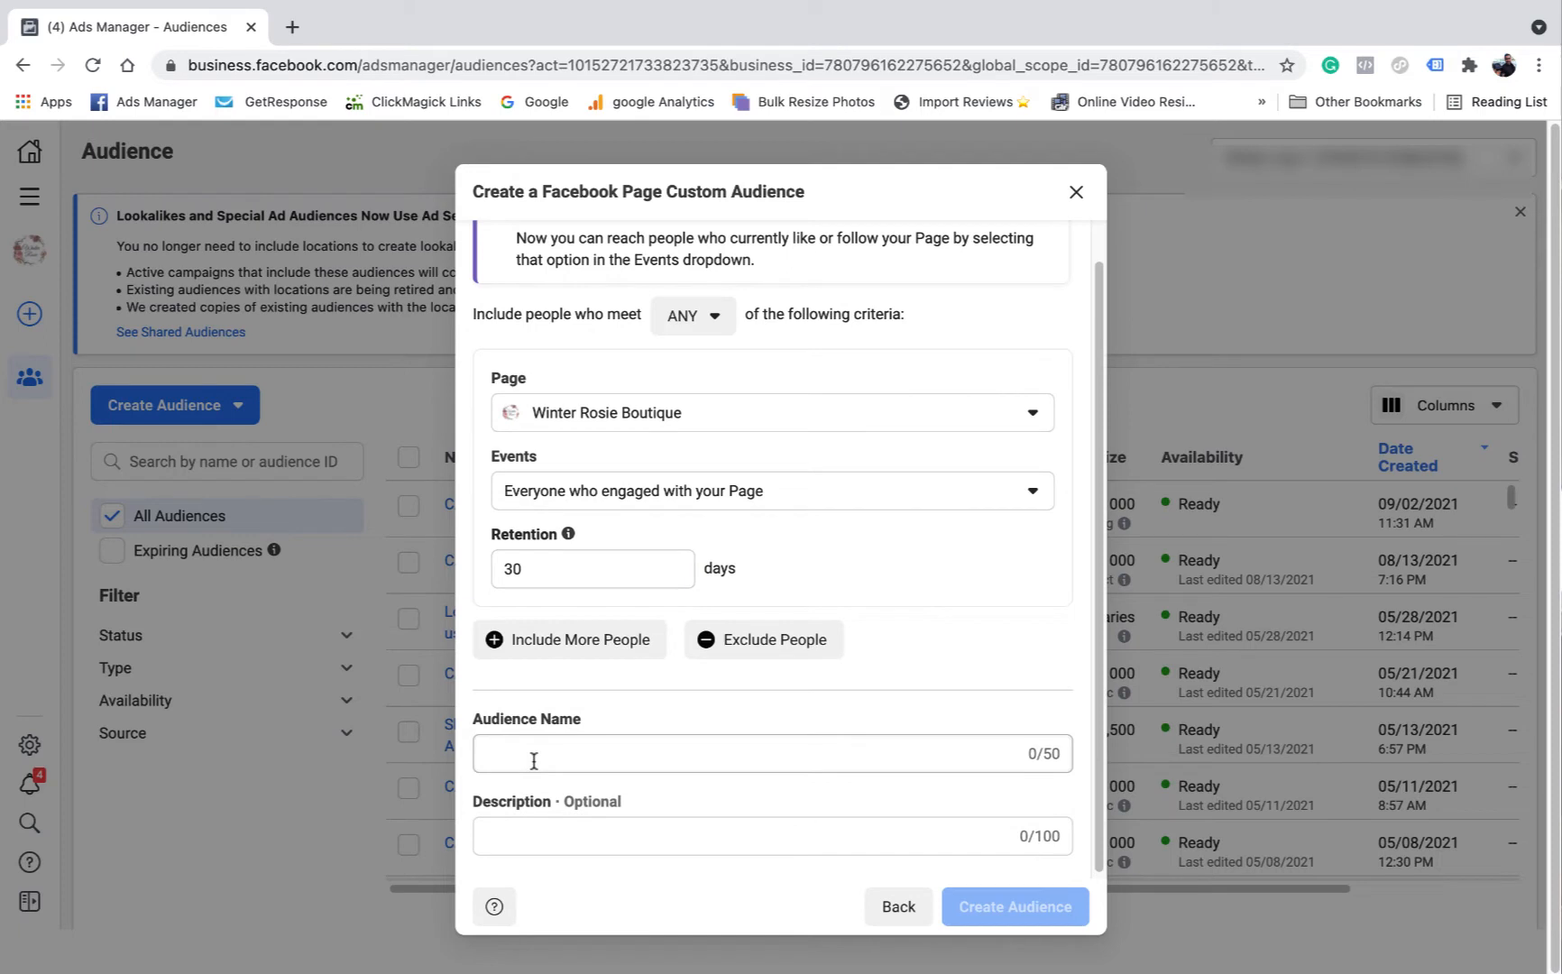
{"action": "type", "text": "CA"}
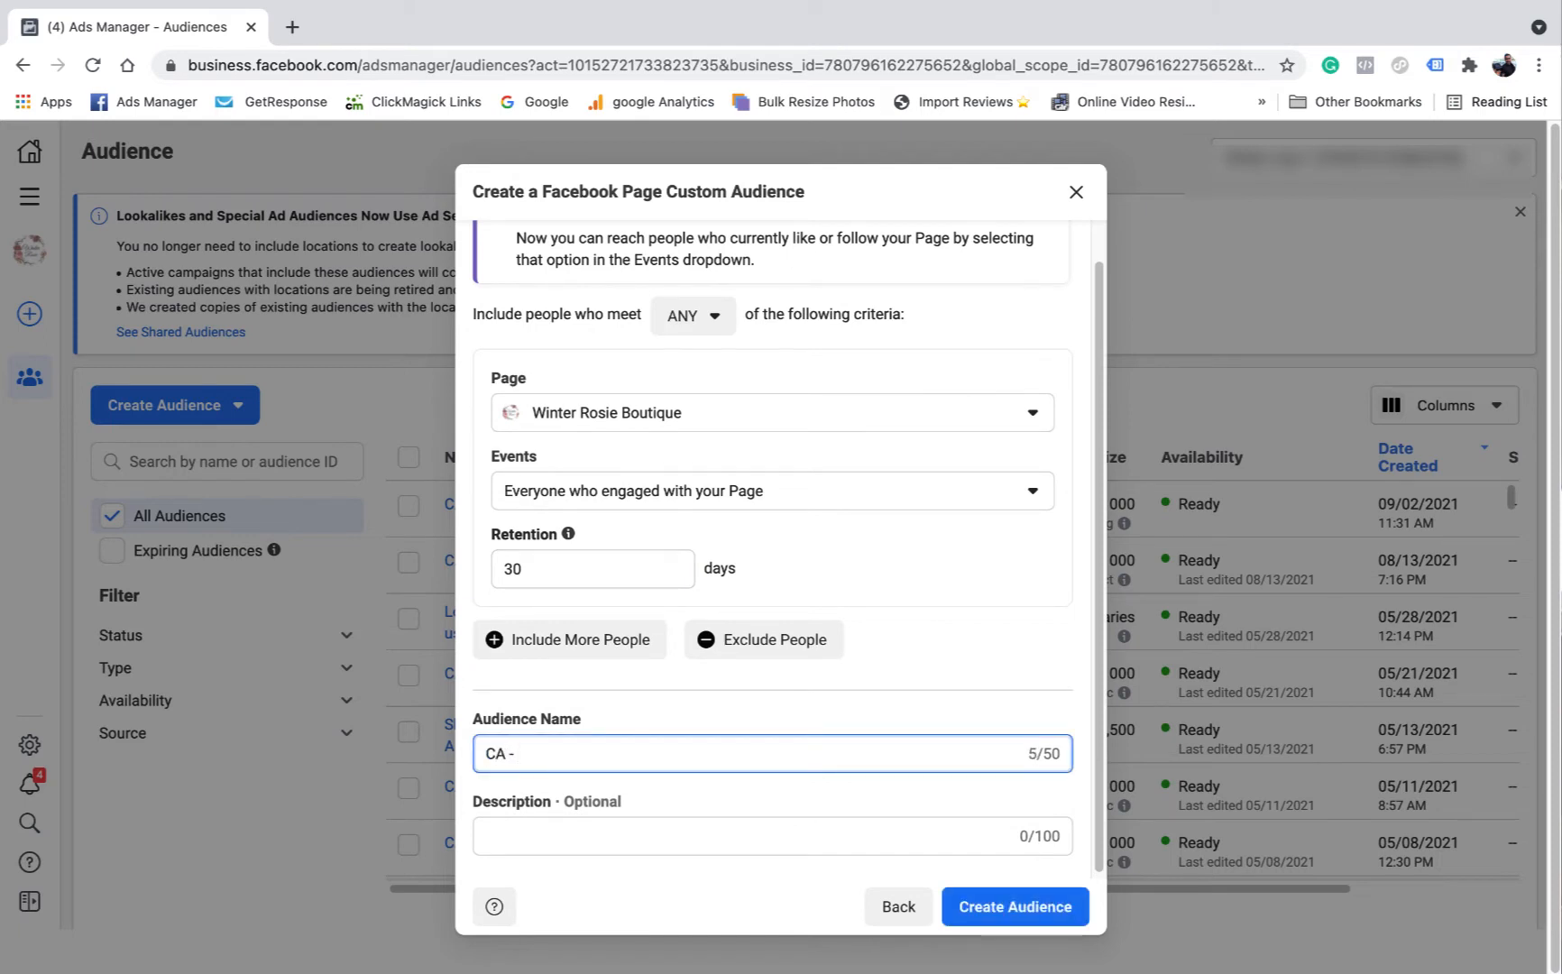
{"action": "type", "text": " - 30 days FB 2/9"}
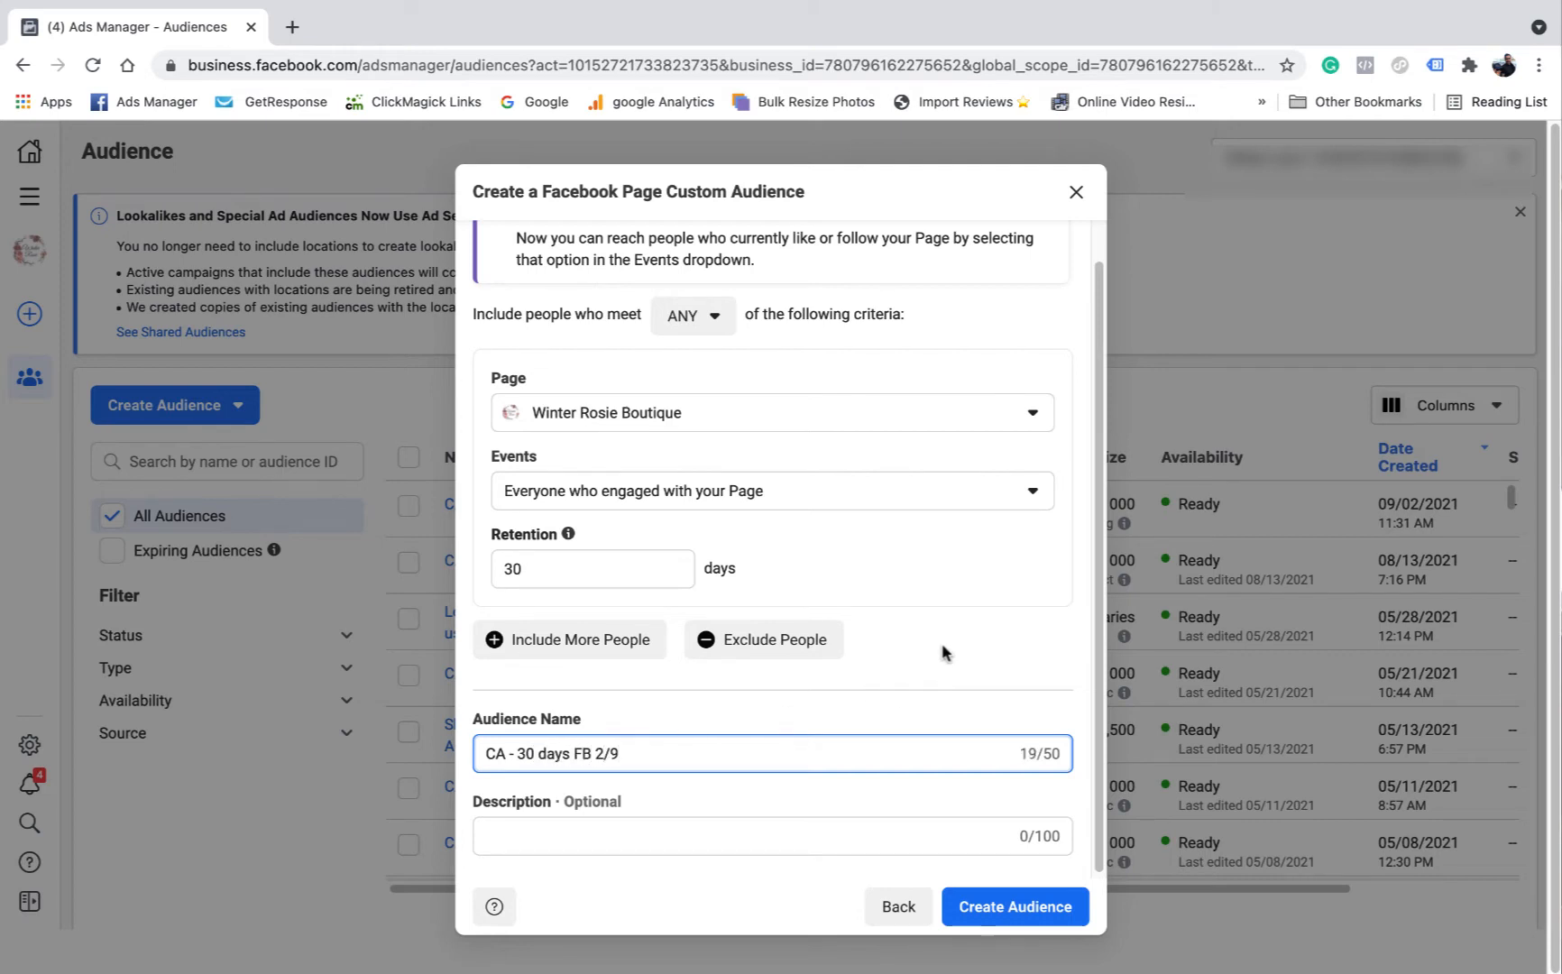
{"action": "left_click", "coordinate": [992, 906]}
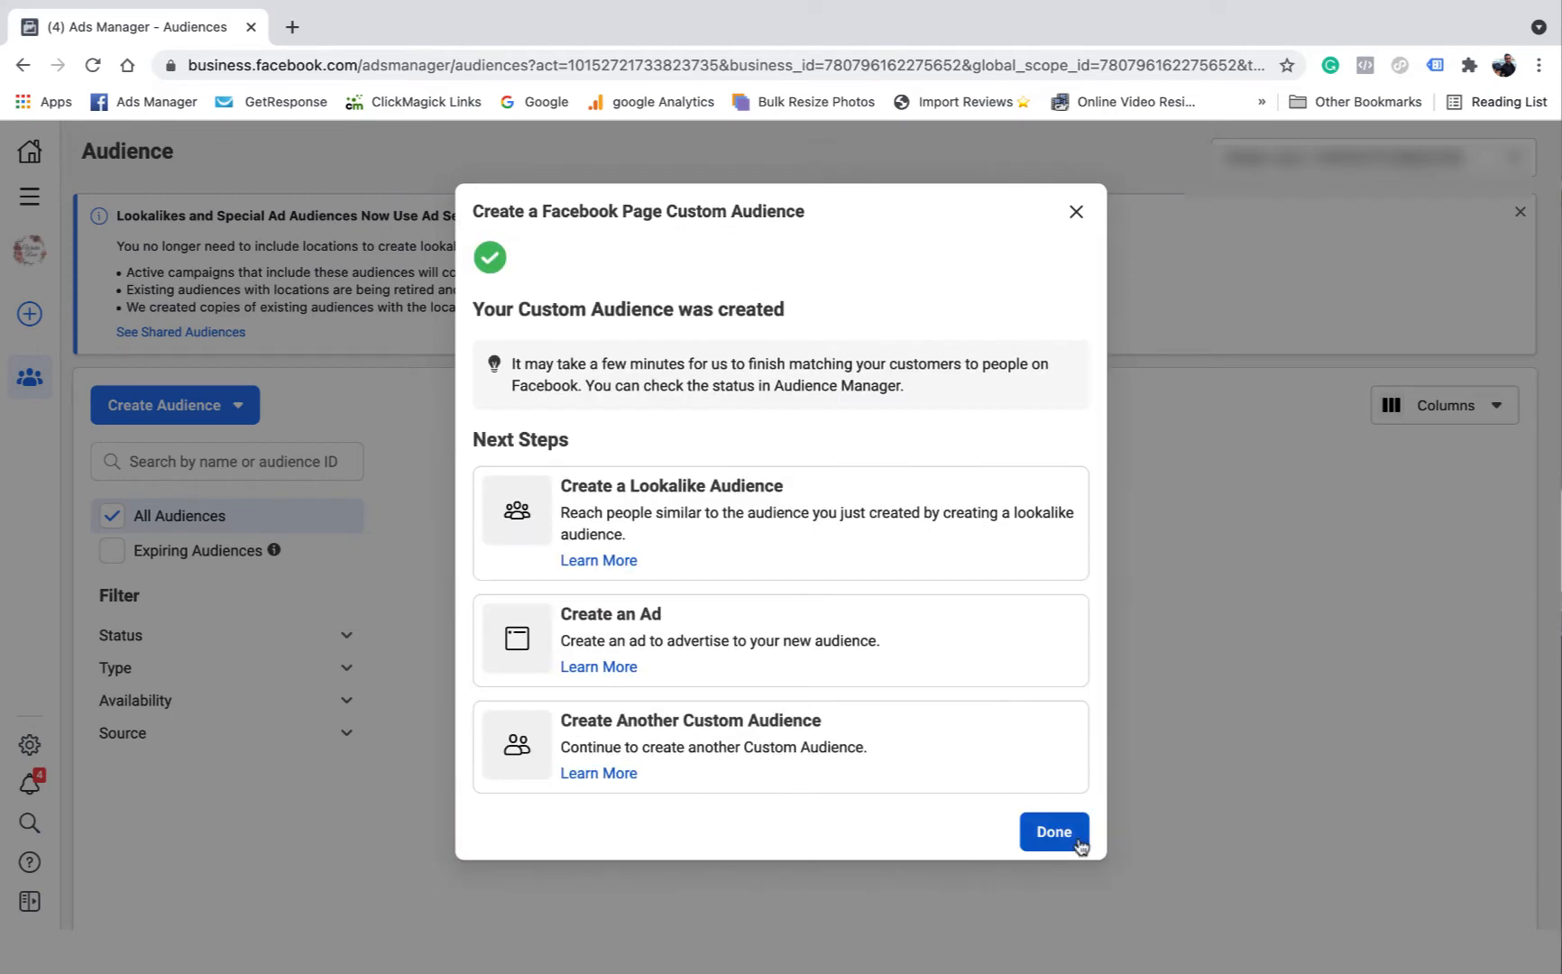
{"action": "left_click", "coordinate": [1069, 843]}
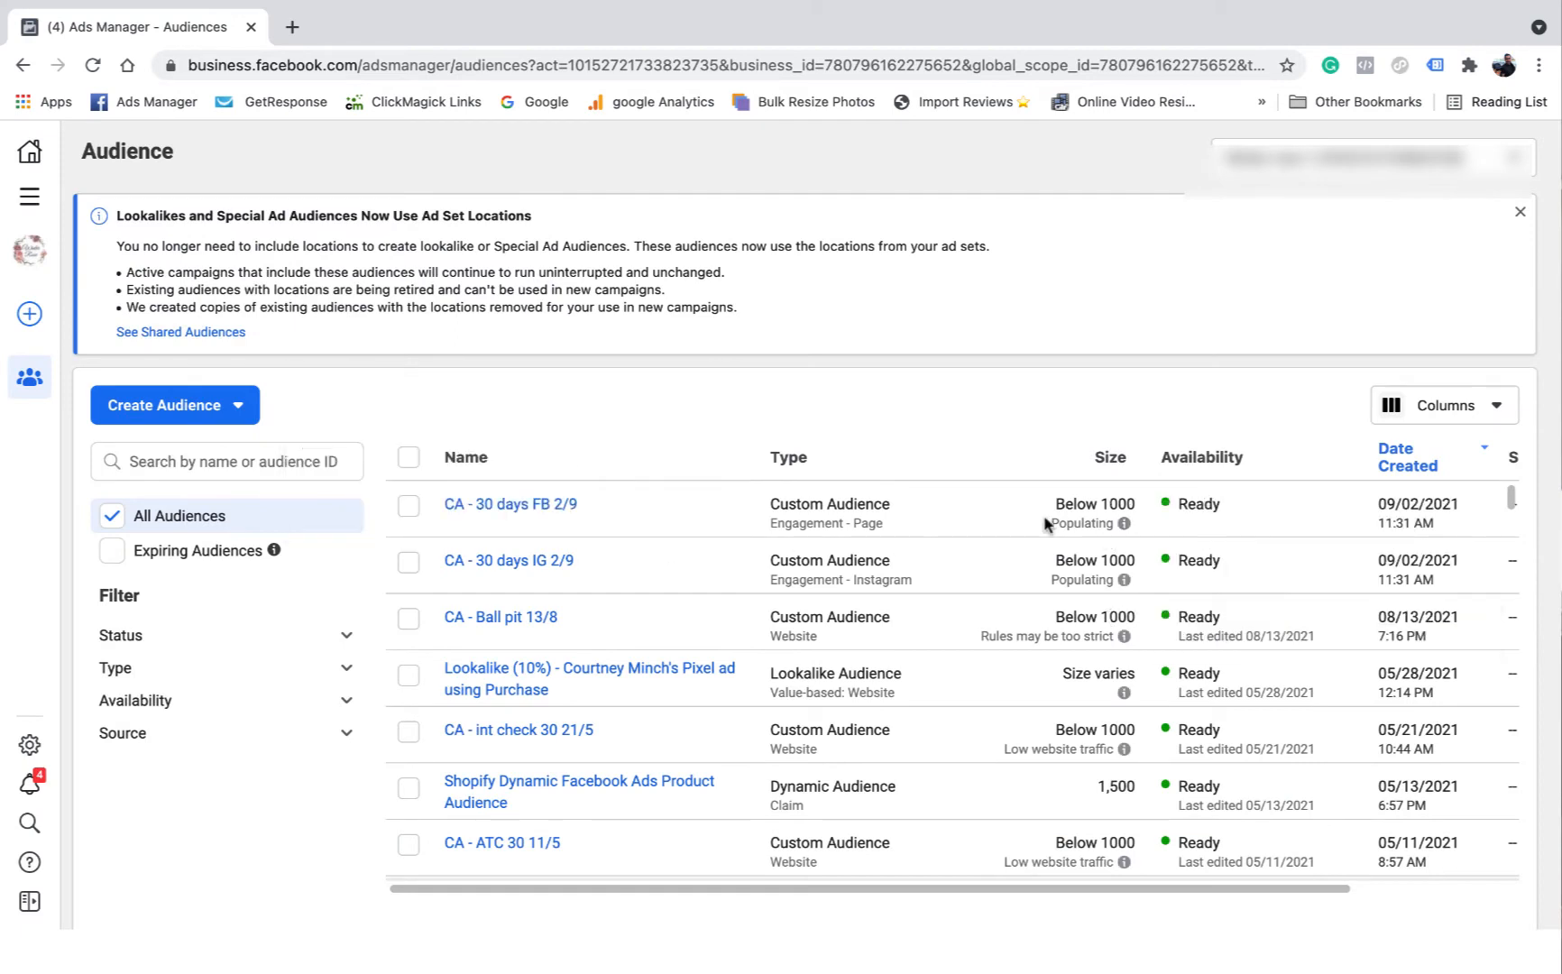
Step: Return to the campaign list and duplicate the Con - hot - 30 days - 15% - Copy campaign once
{"action": "left_click", "coordinate": [23, 65]}
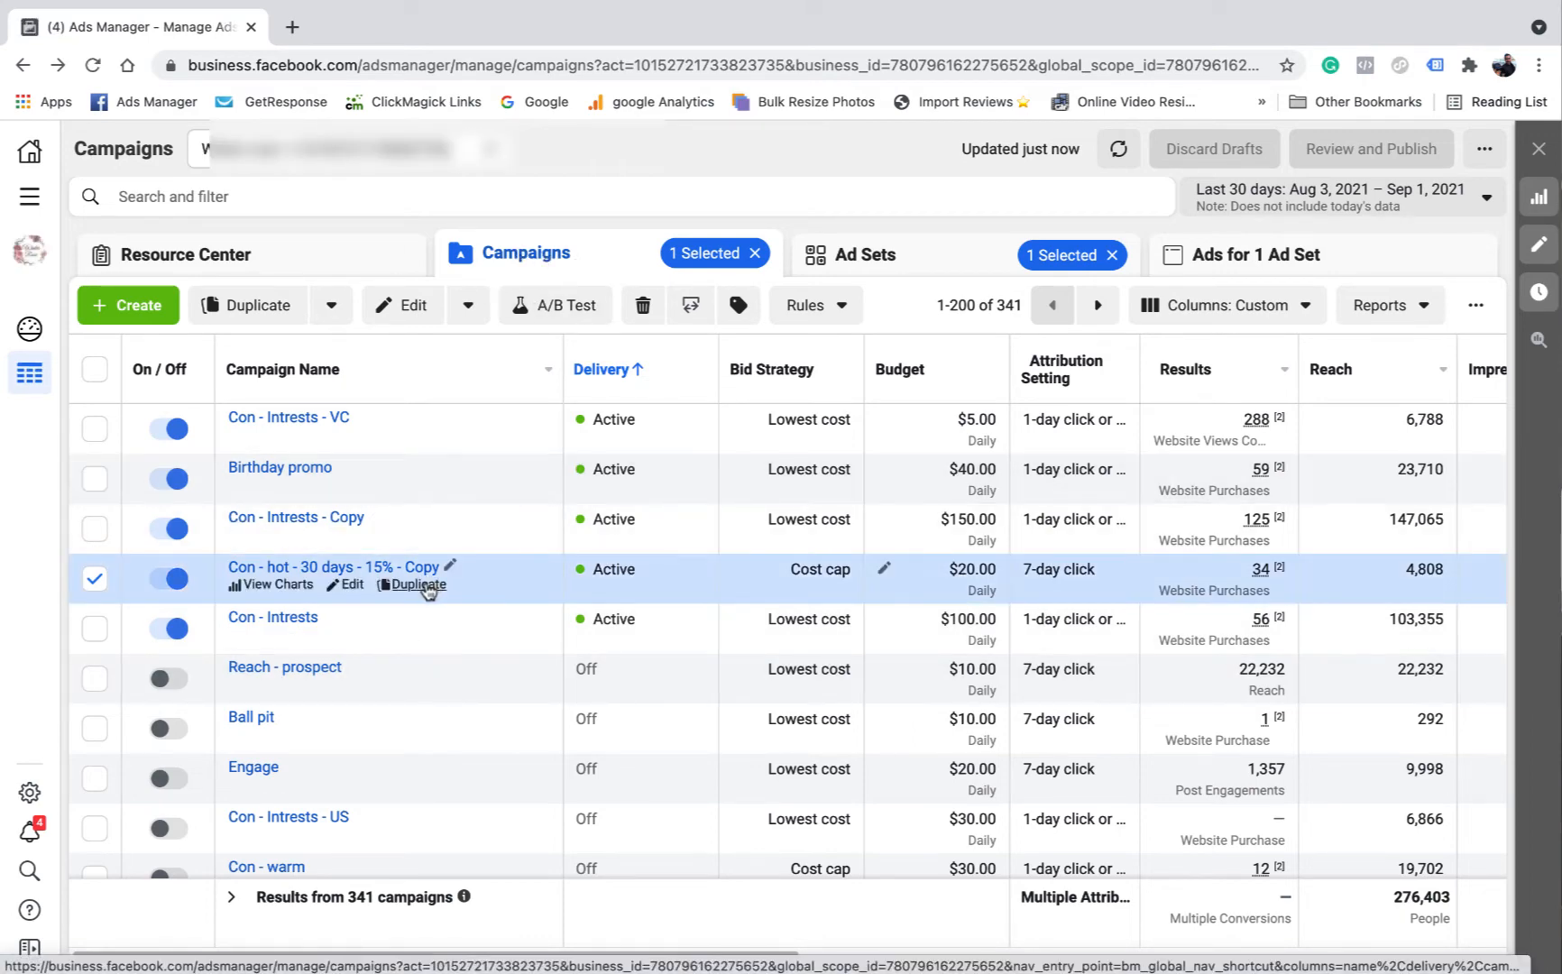
{"action": "left_click", "coordinate": [424, 587]}
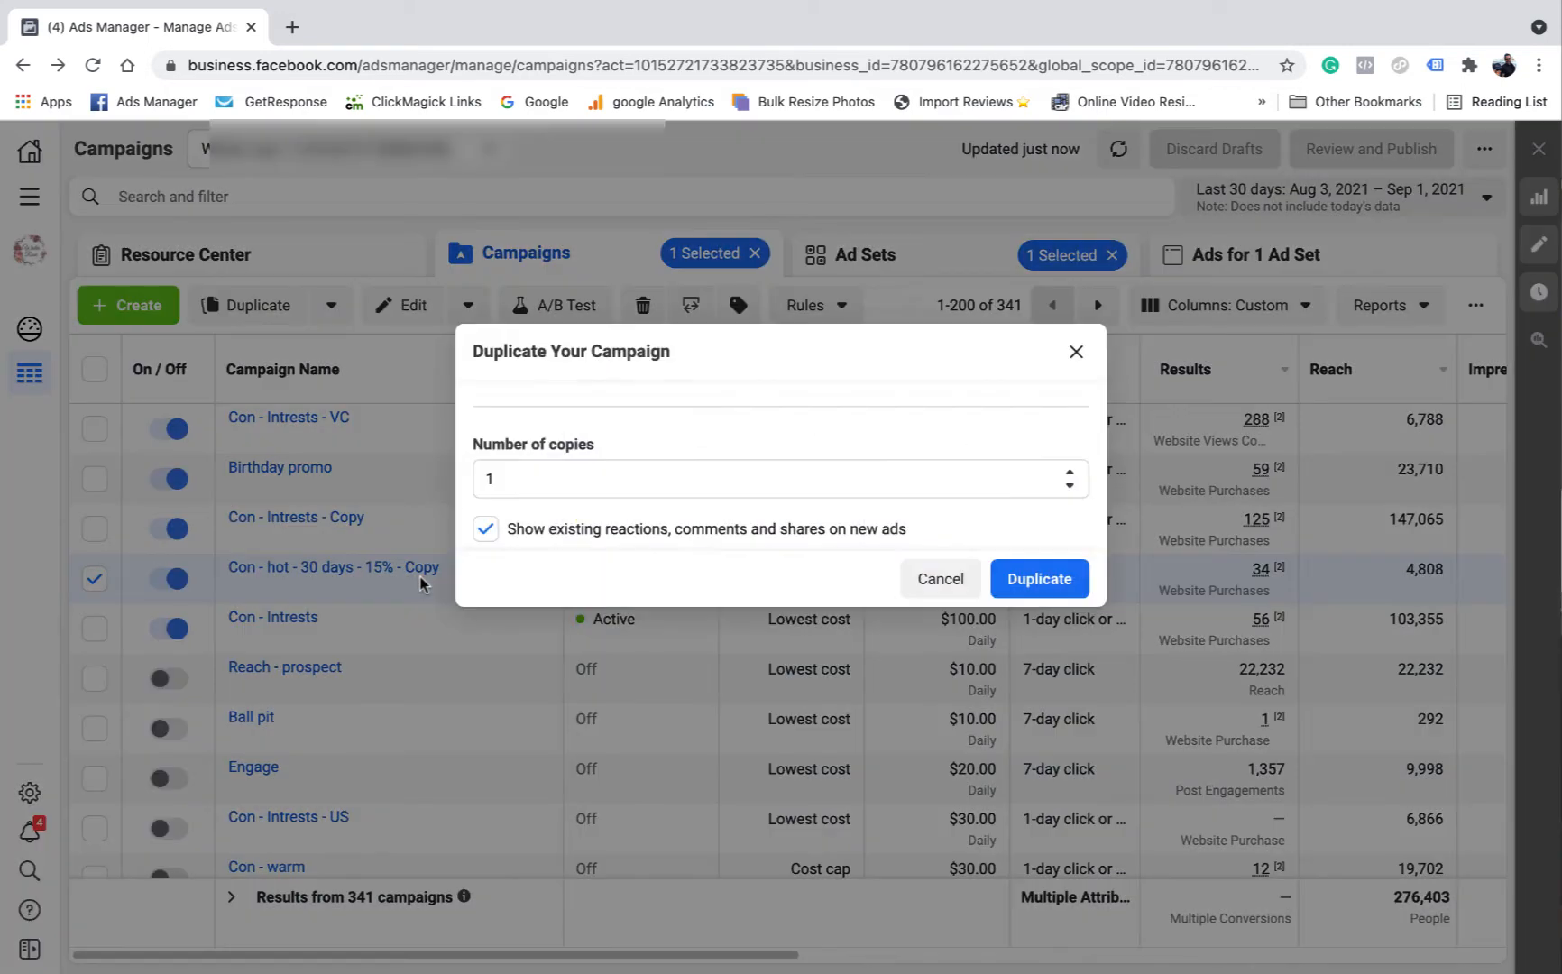
{"action": "left_click", "coordinate": [1042, 657]}
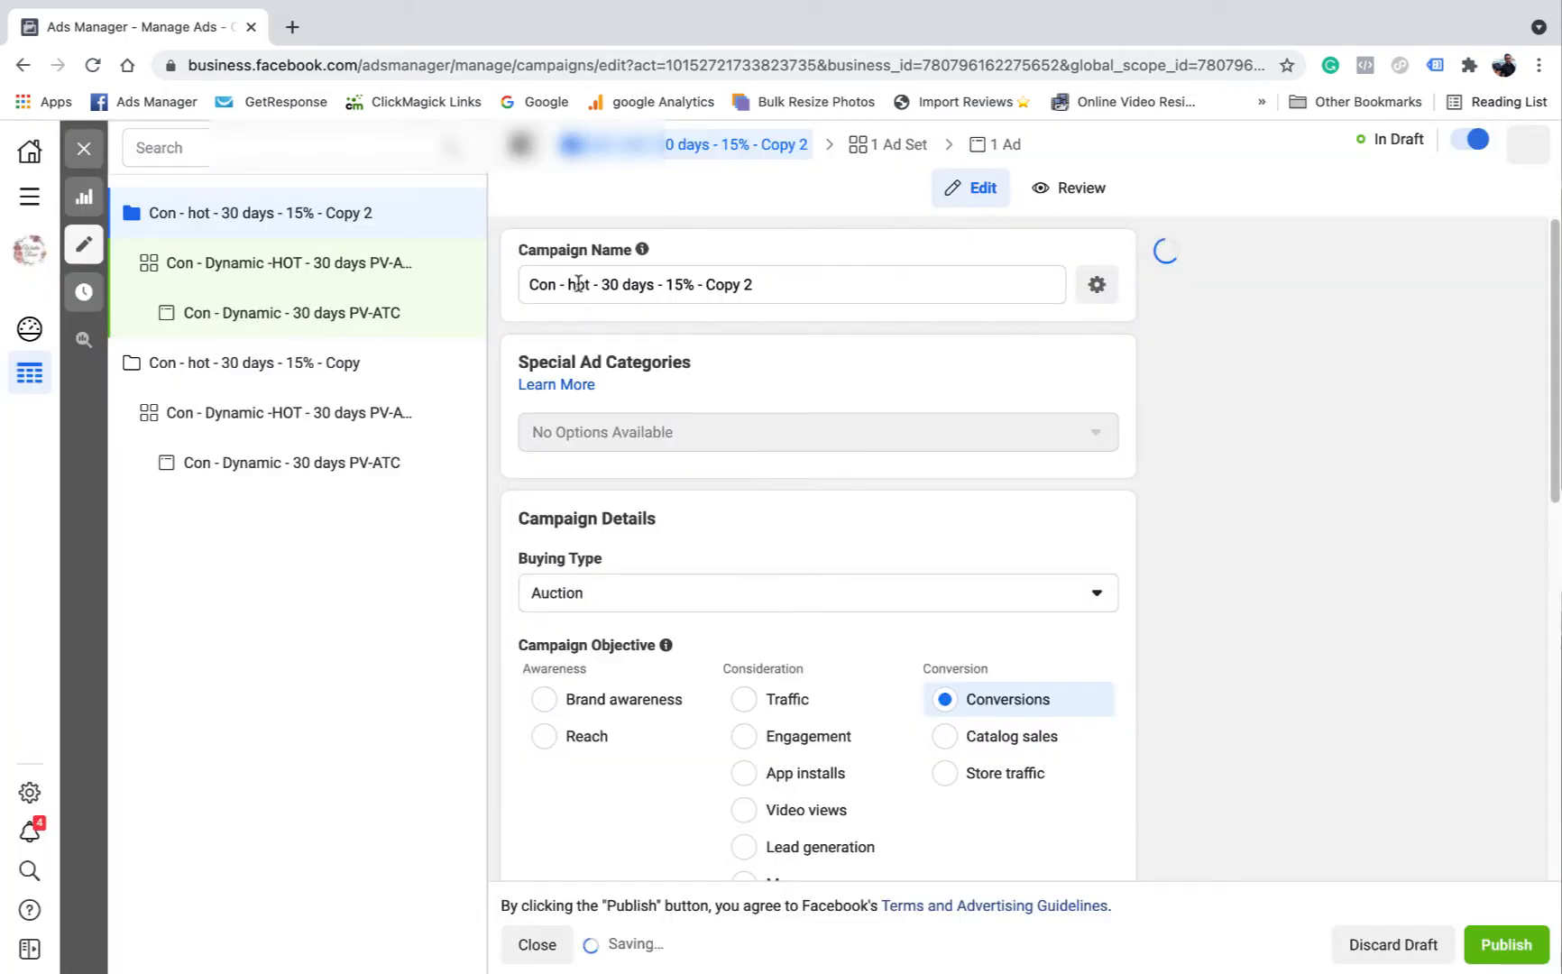
Step: Rename the duplicated campaign as "Con - Warm - 30 days - 15%"
{"action": "double_click", "coordinate": [578, 282]}
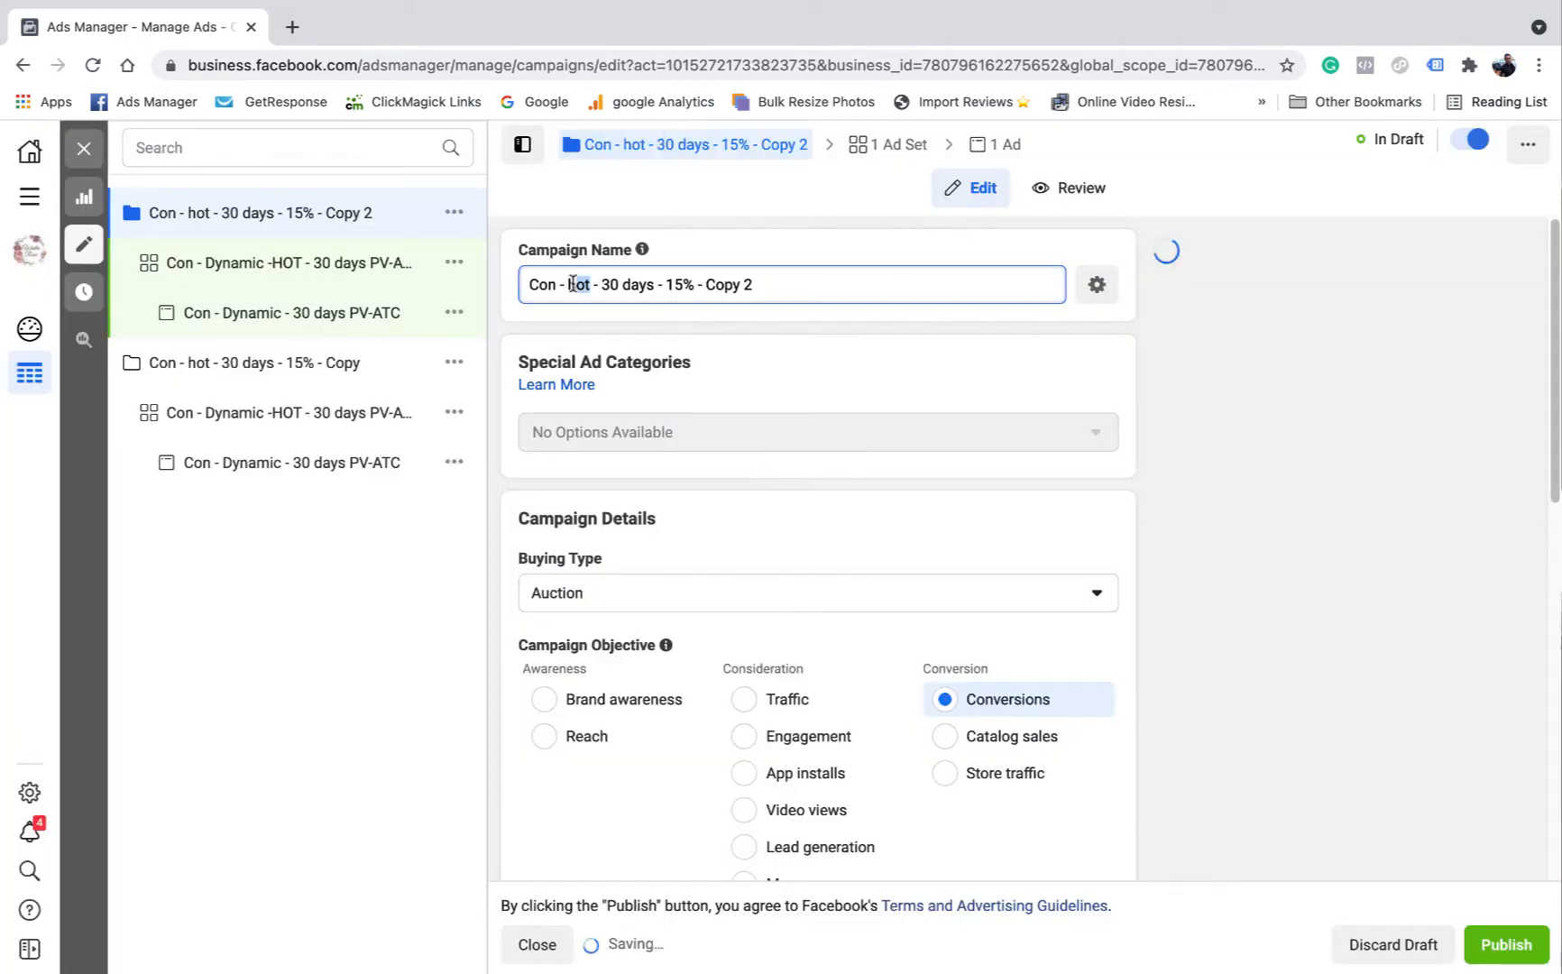
{"action": "key", "text": "BackSpace"}
{"action": "type", "text": "Warm"}
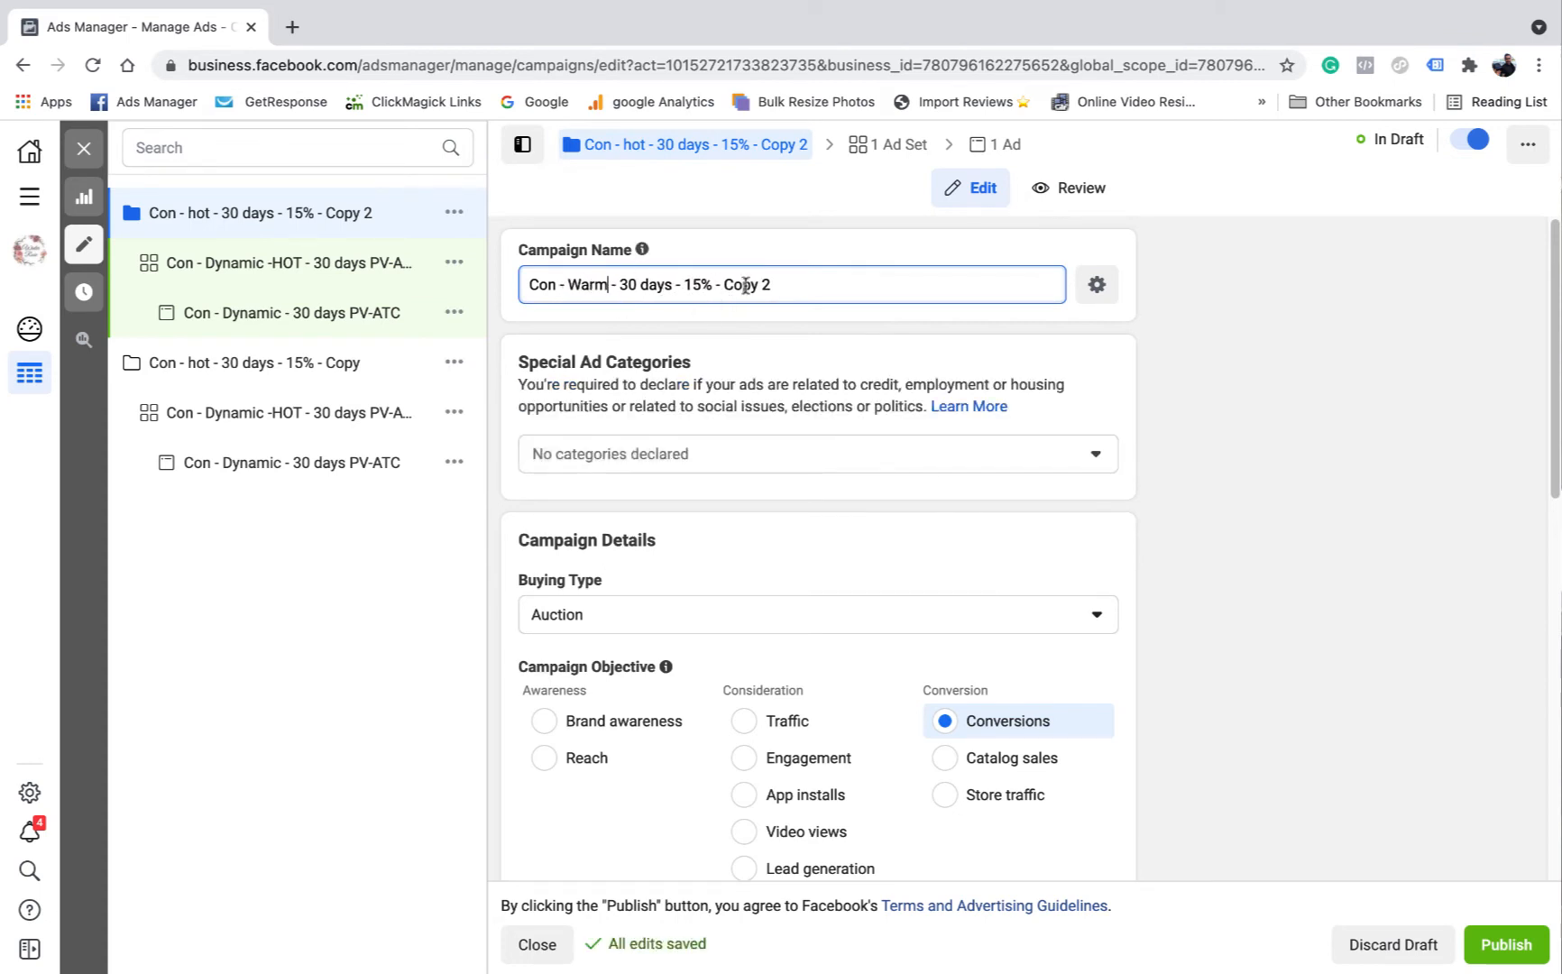
{"action": "left_click_drag", "start_coordinate": [728, 284], "coordinate": [729, 287]}
{"action": "key", "text": "BackSpace"}
{"action": "left_click", "coordinate": [1018, 538]}
Step: Set the warm campaign's daily budget to $30.00
{"action": "scroll", "coordinate": [931, 516], "scroll_direction": "down", "scroll_amount": 5}
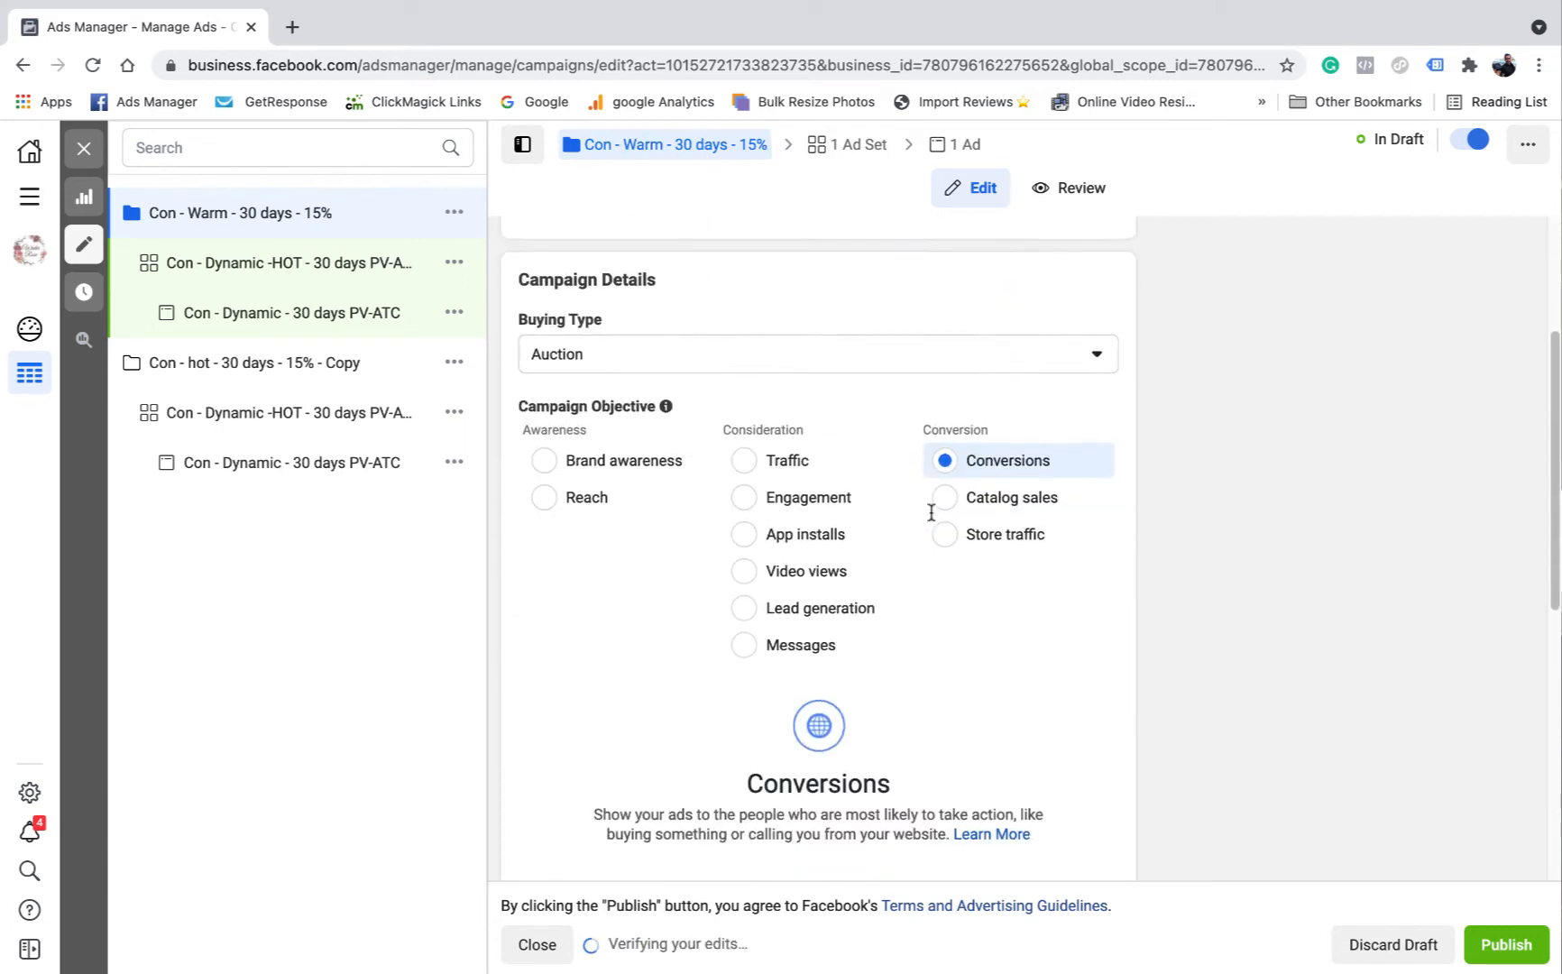
{"action": "scroll", "coordinate": [911, 564], "scroll_direction": "down", "scroll_amount": 5}
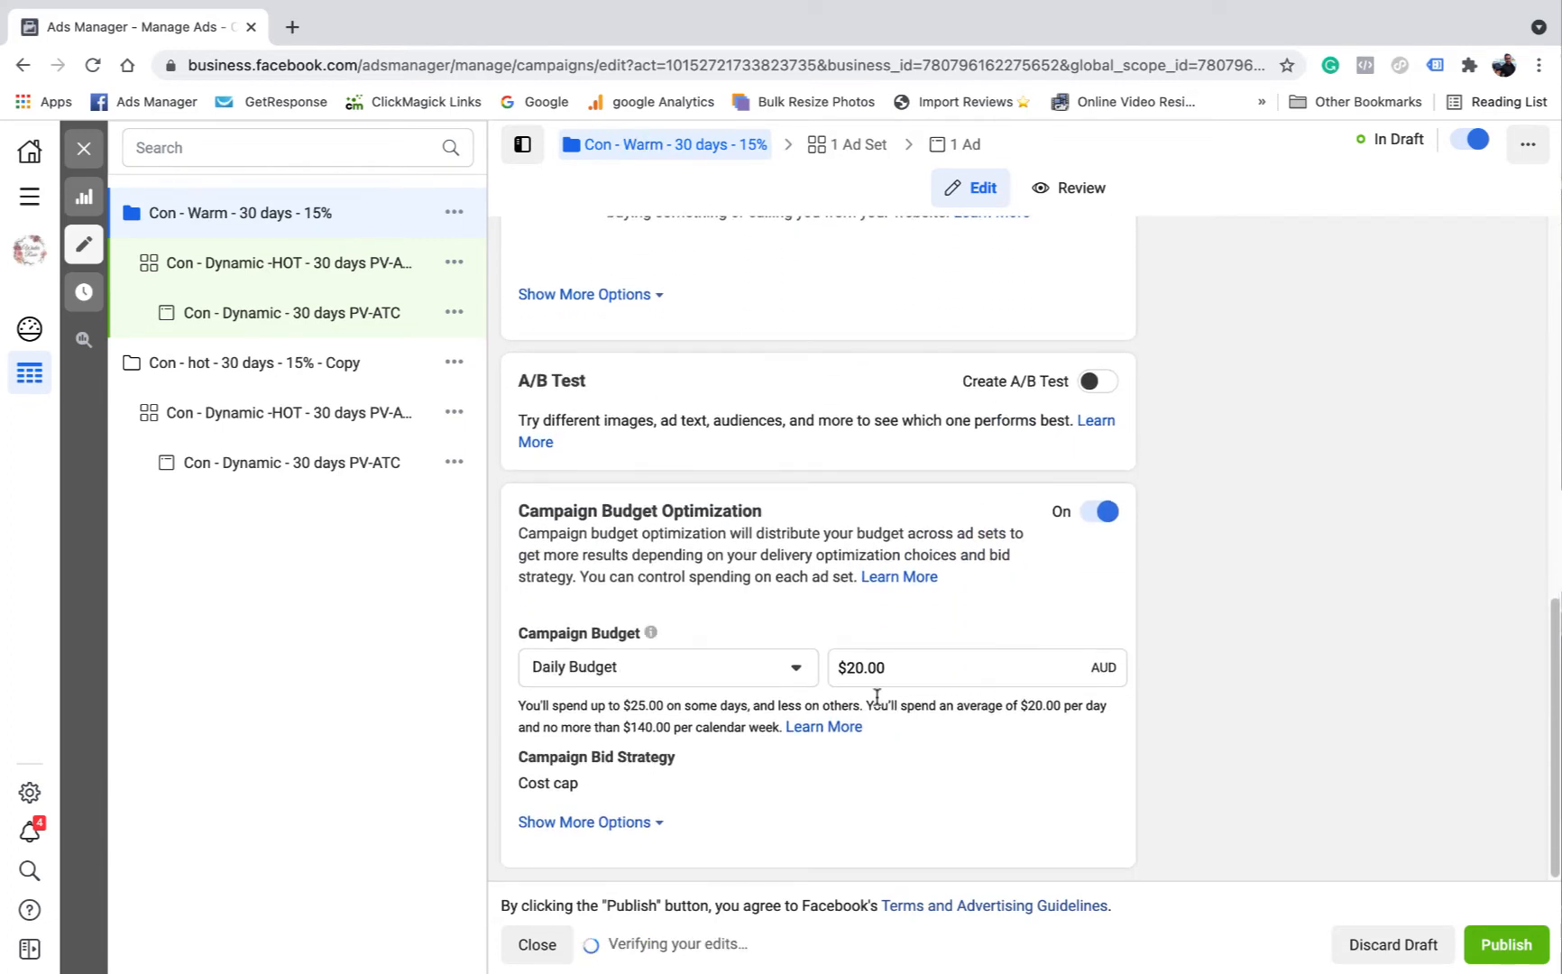
{"action": "left_click", "coordinate": [851, 666]}
{"action": "key", "text": "BackSpace"}
{"action": "type", "text": "3"}
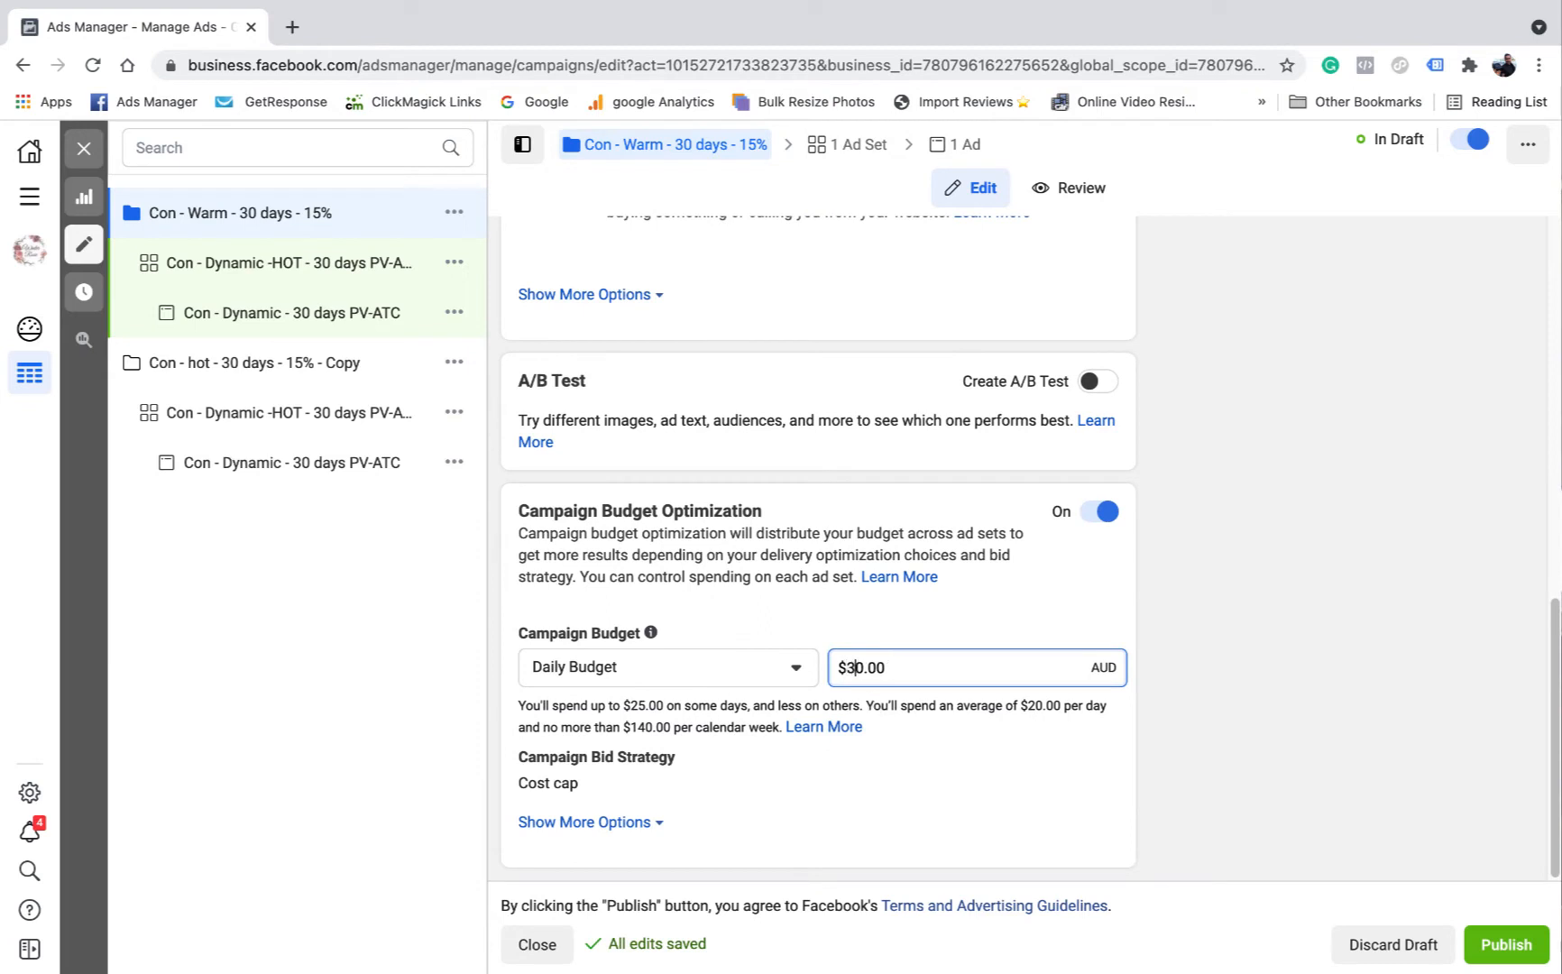
{"action": "left_click", "coordinate": [1267, 615]}
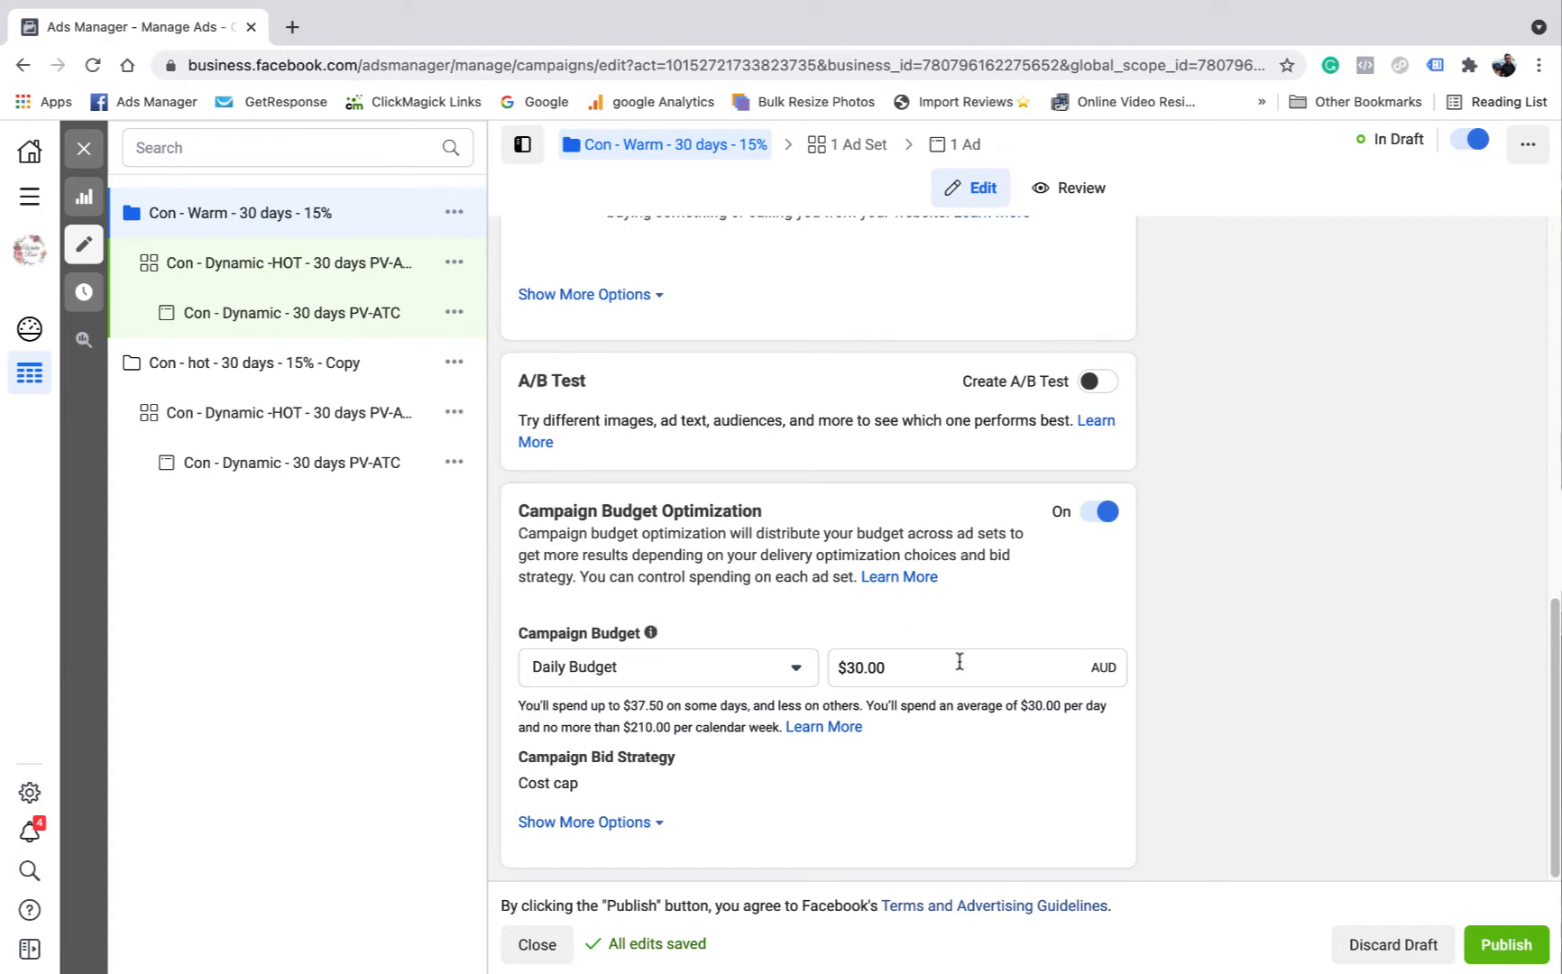
Step: Open the warm campaign's ad set and rename it as "Con - Dynamic - Warm - 30 days"
{"action": "scroll", "coordinate": [959, 661], "scroll_direction": "up", "scroll_amount": 10}
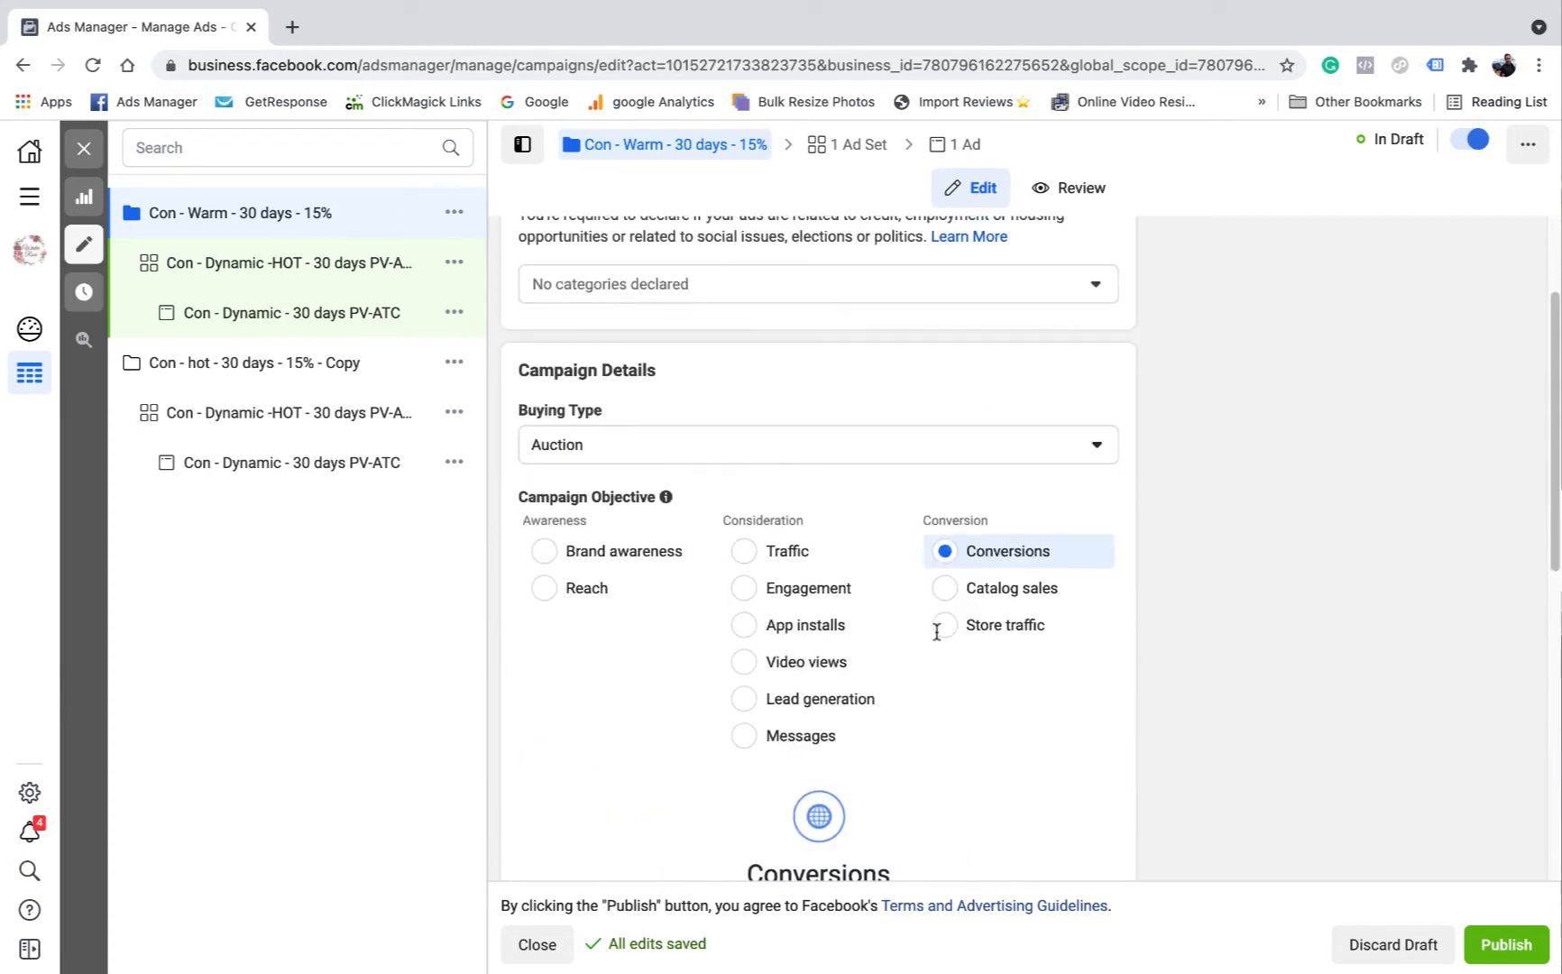
{"action": "left_click", "coordinate": [864, 148]}
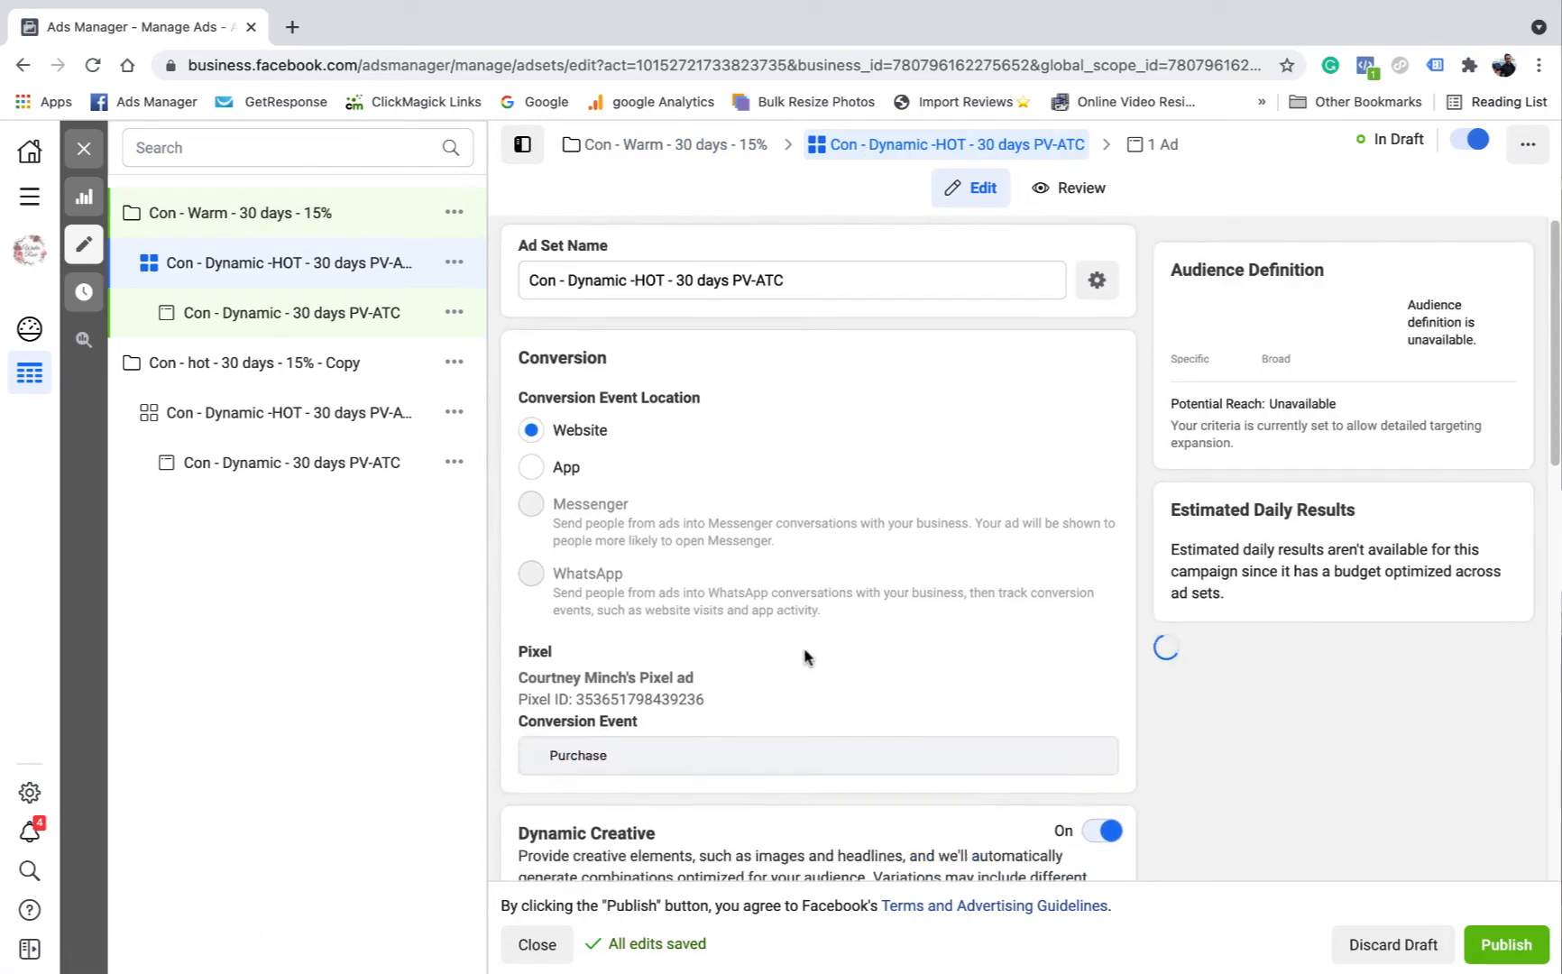
{"action": "scroll", "coordinate": [805, 652], "scroll_direction": "down", "scroll_amount": 2}
{"action": "scroll", "coordinate": [641, 286], "scroll_direction": "up", "scroll_amount": 2}
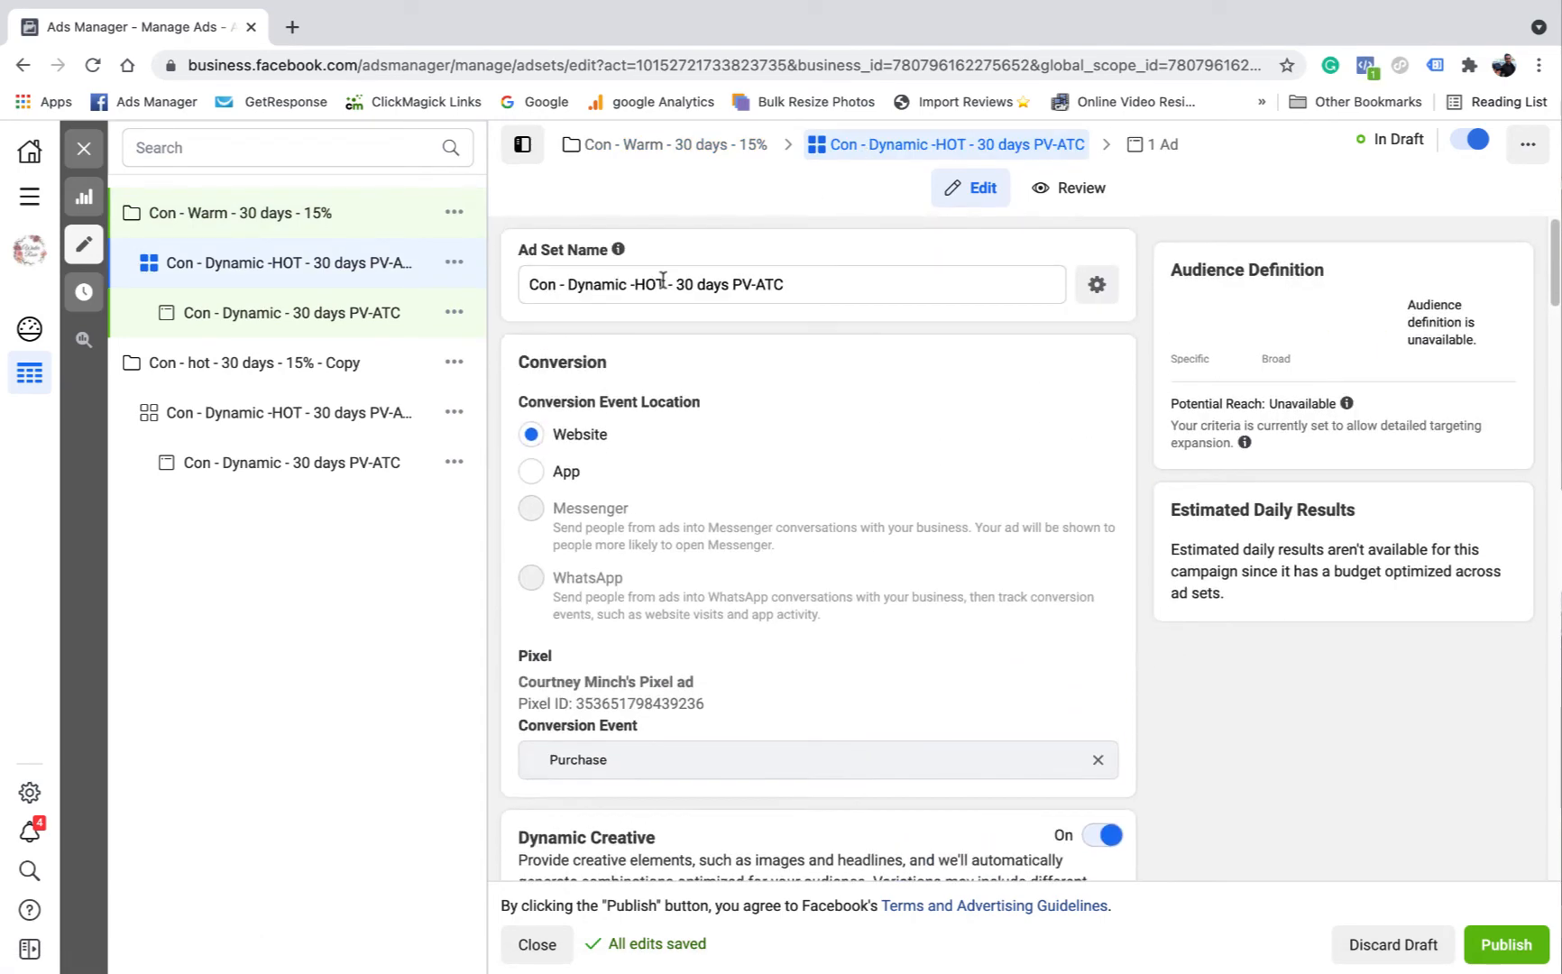
{"action": "double_click", "coordinate": [642, 284]}
{"action": "type", "text": "Warm"}
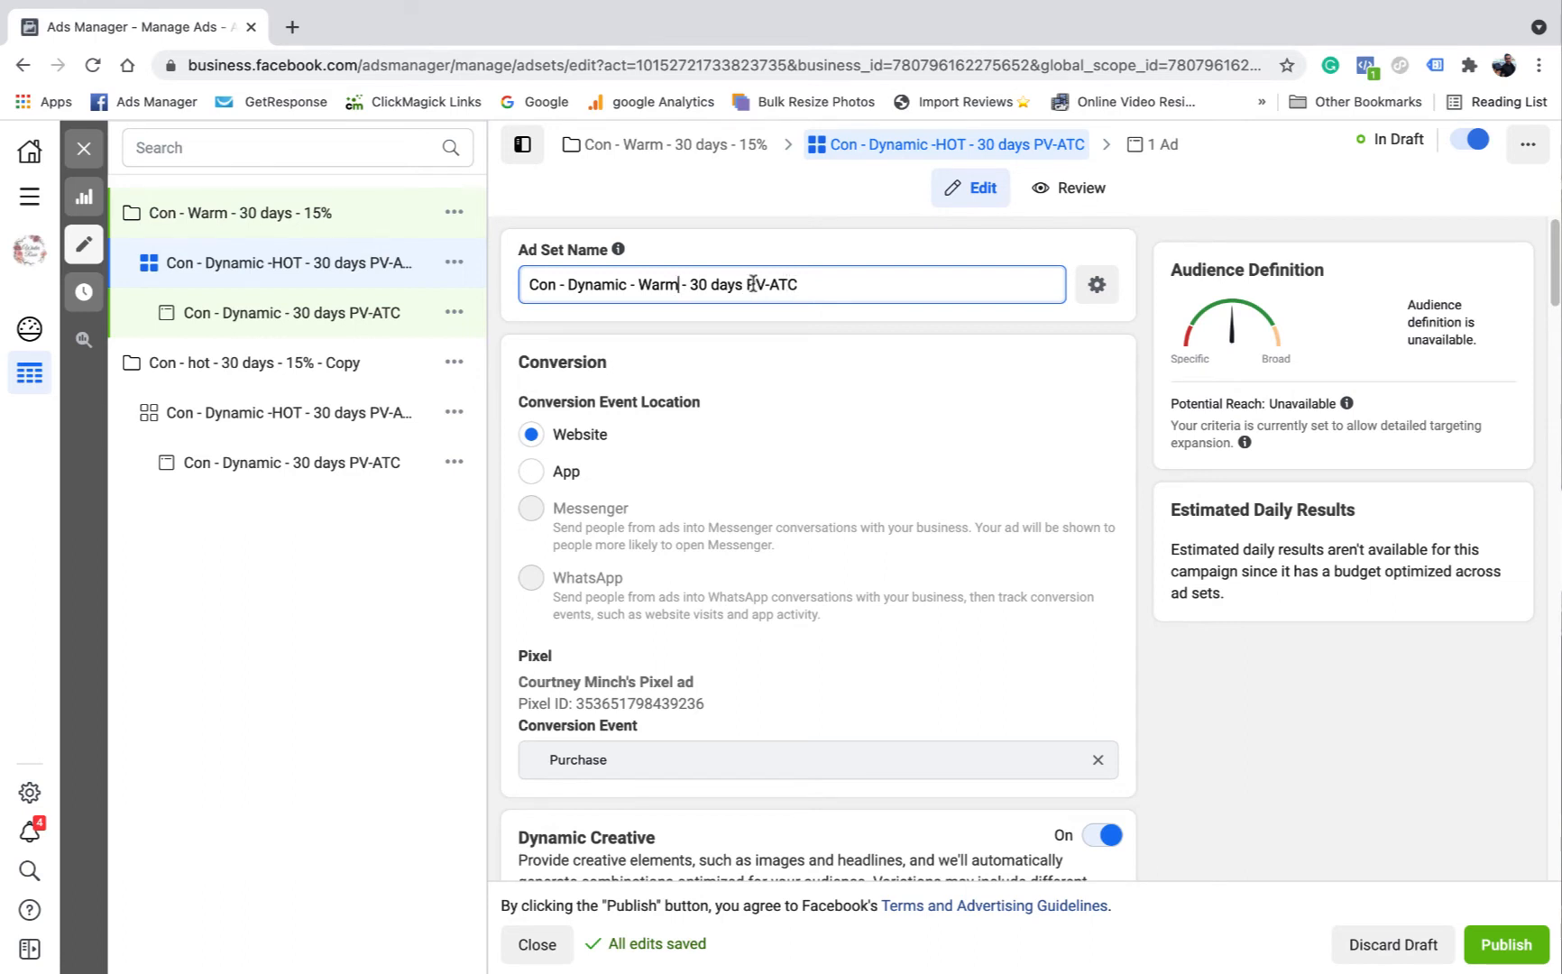
{"action": "left_click_drag", "start_coordinate": [816, 290], "coordinate": [748, 284]}
{"action": "key", "text": "BackSpace"}
Step: Remove the website audiences CA - ATC 30 11/5, CA - int check 30 21/5 and CA - PV 30 8/5 from the ad set's included audiences
{"action": "scroll", "coordinate": [871, 437], "scroll_direction": "down", "scroll_amount": 7}
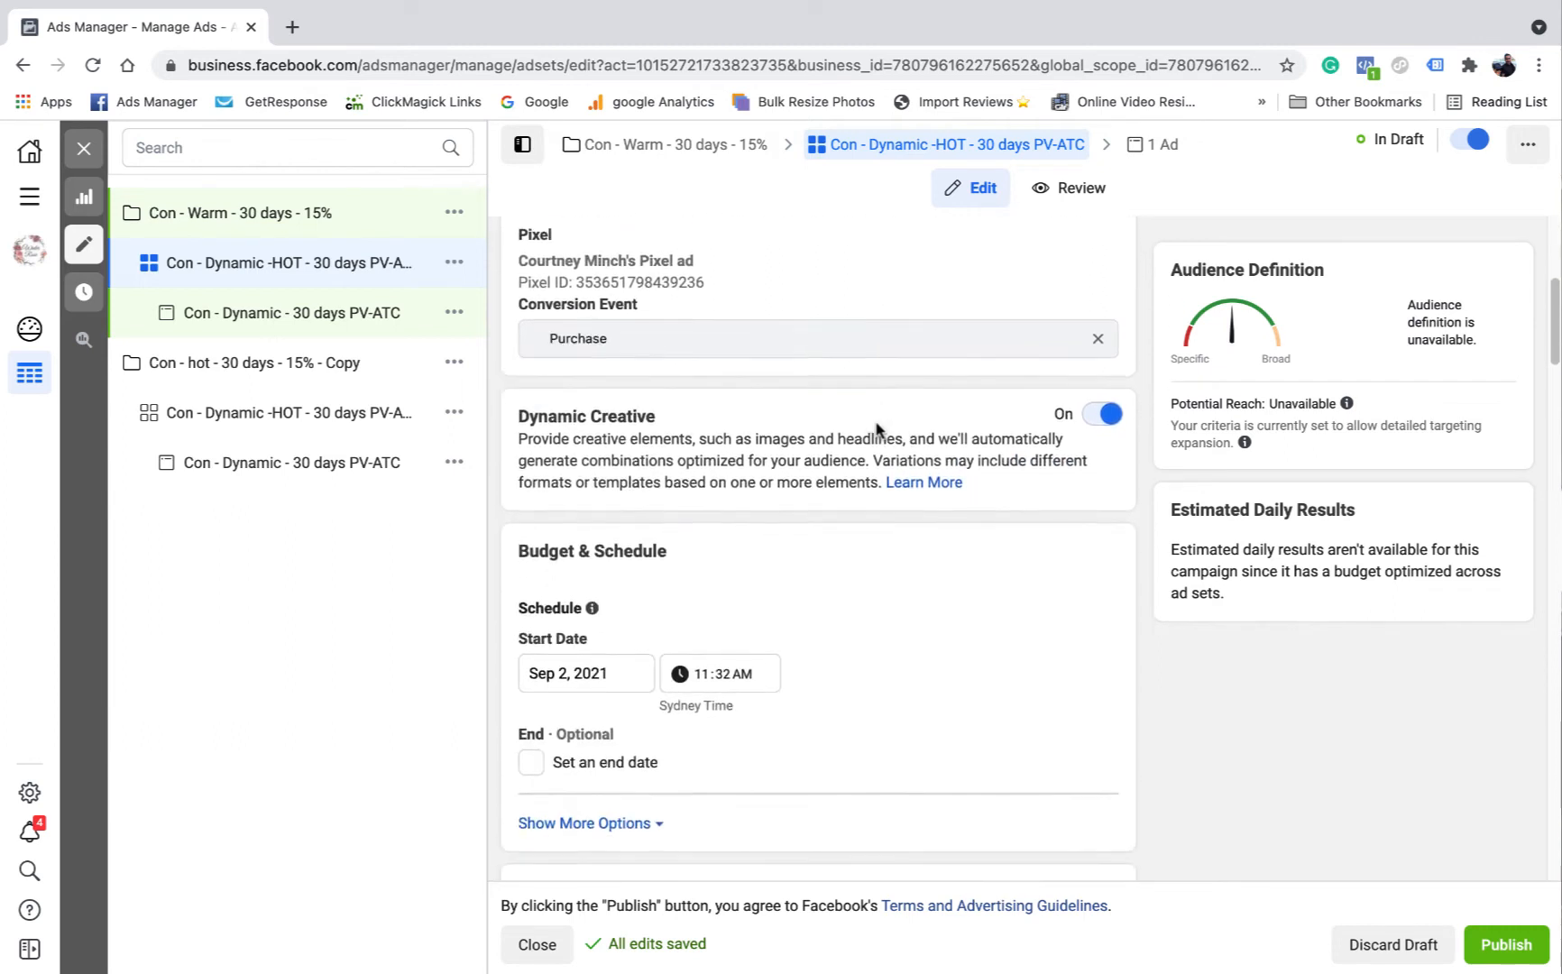
{"action": "scroll", "coordinate": [872, 437], "scroll_direction": "down", "scroll_amount": 2}
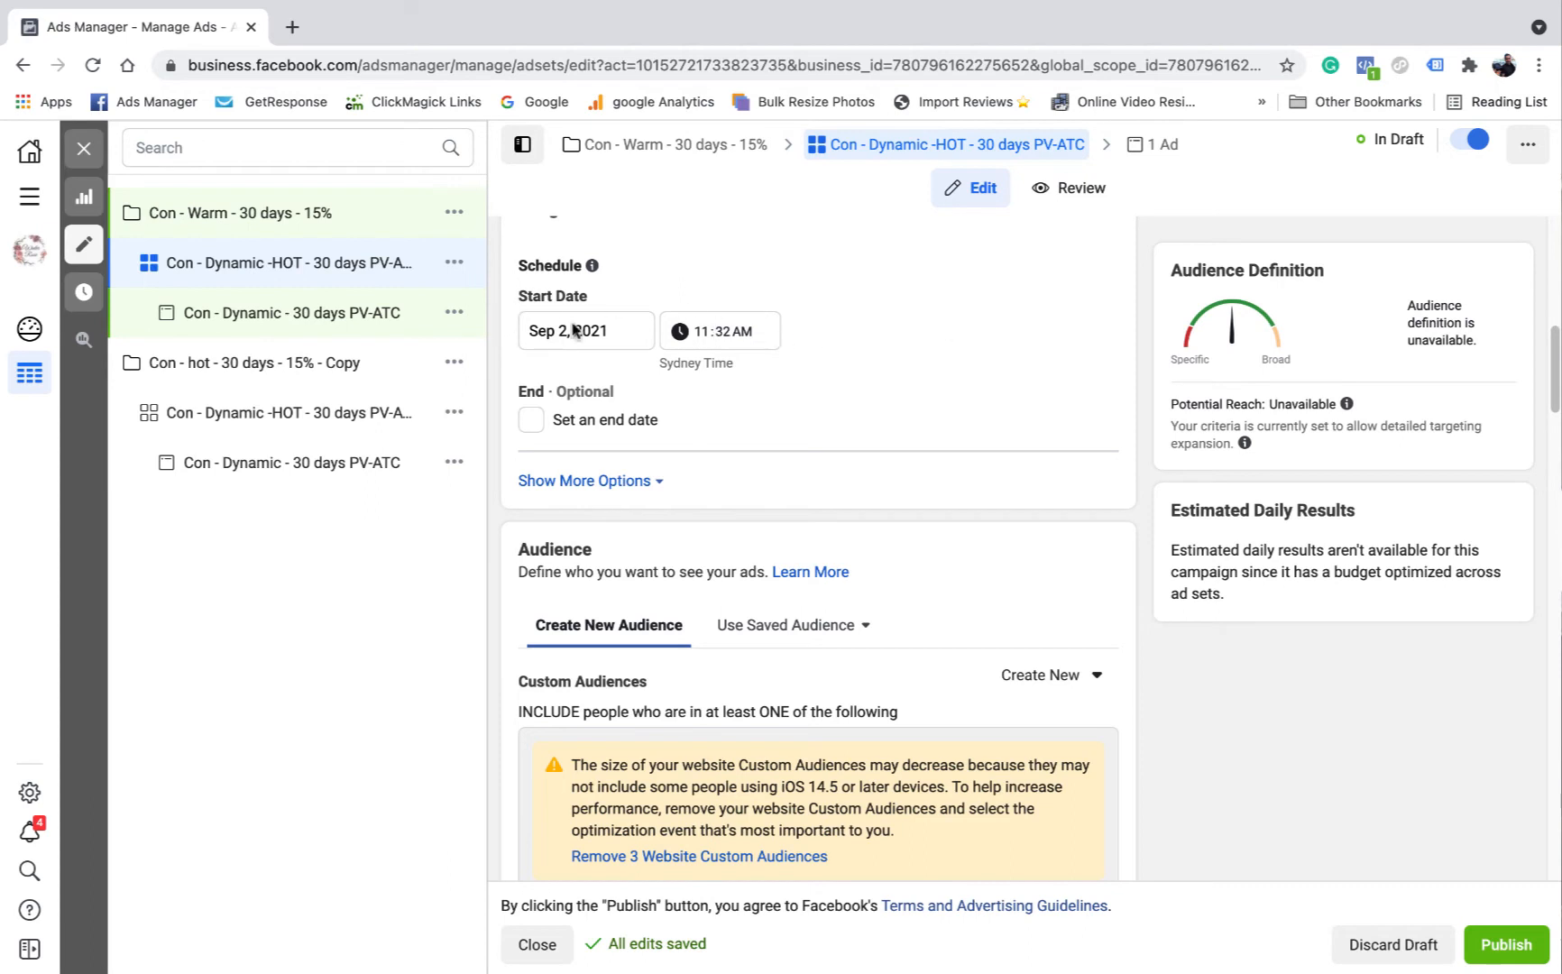
{"action": "scroll", "coordinate": [807, 410], "scroll_direction": "down", "scroll_amount": 4}
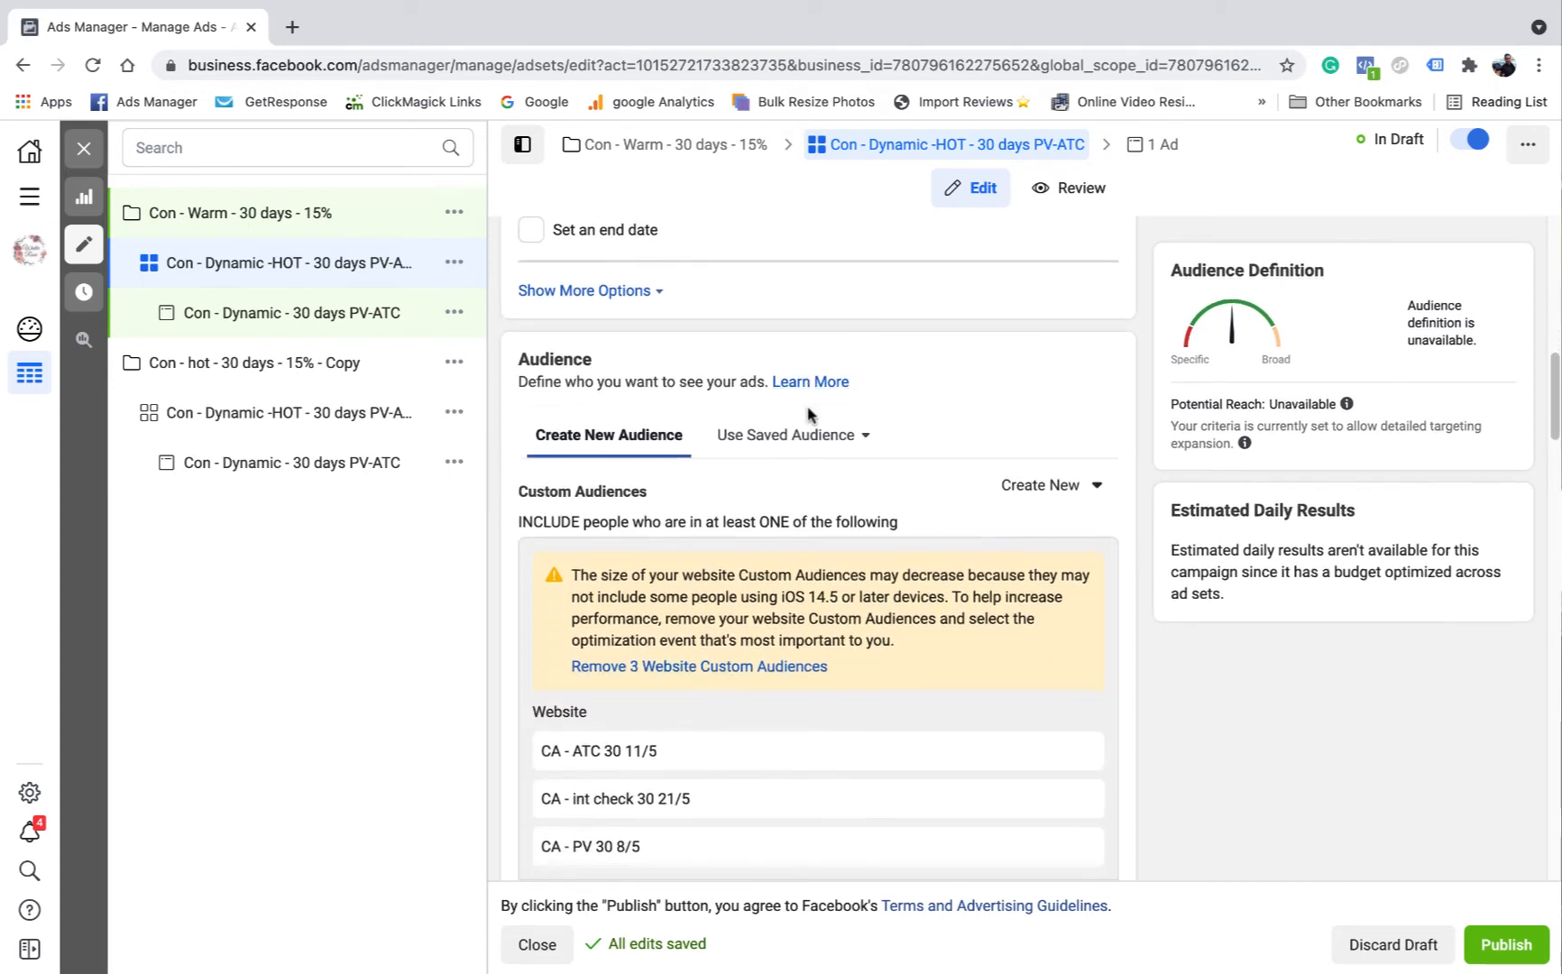
{"action": "scroll", "coordinate": [809, 414], "scroll_direction": "down", "scroll_amount": 3}
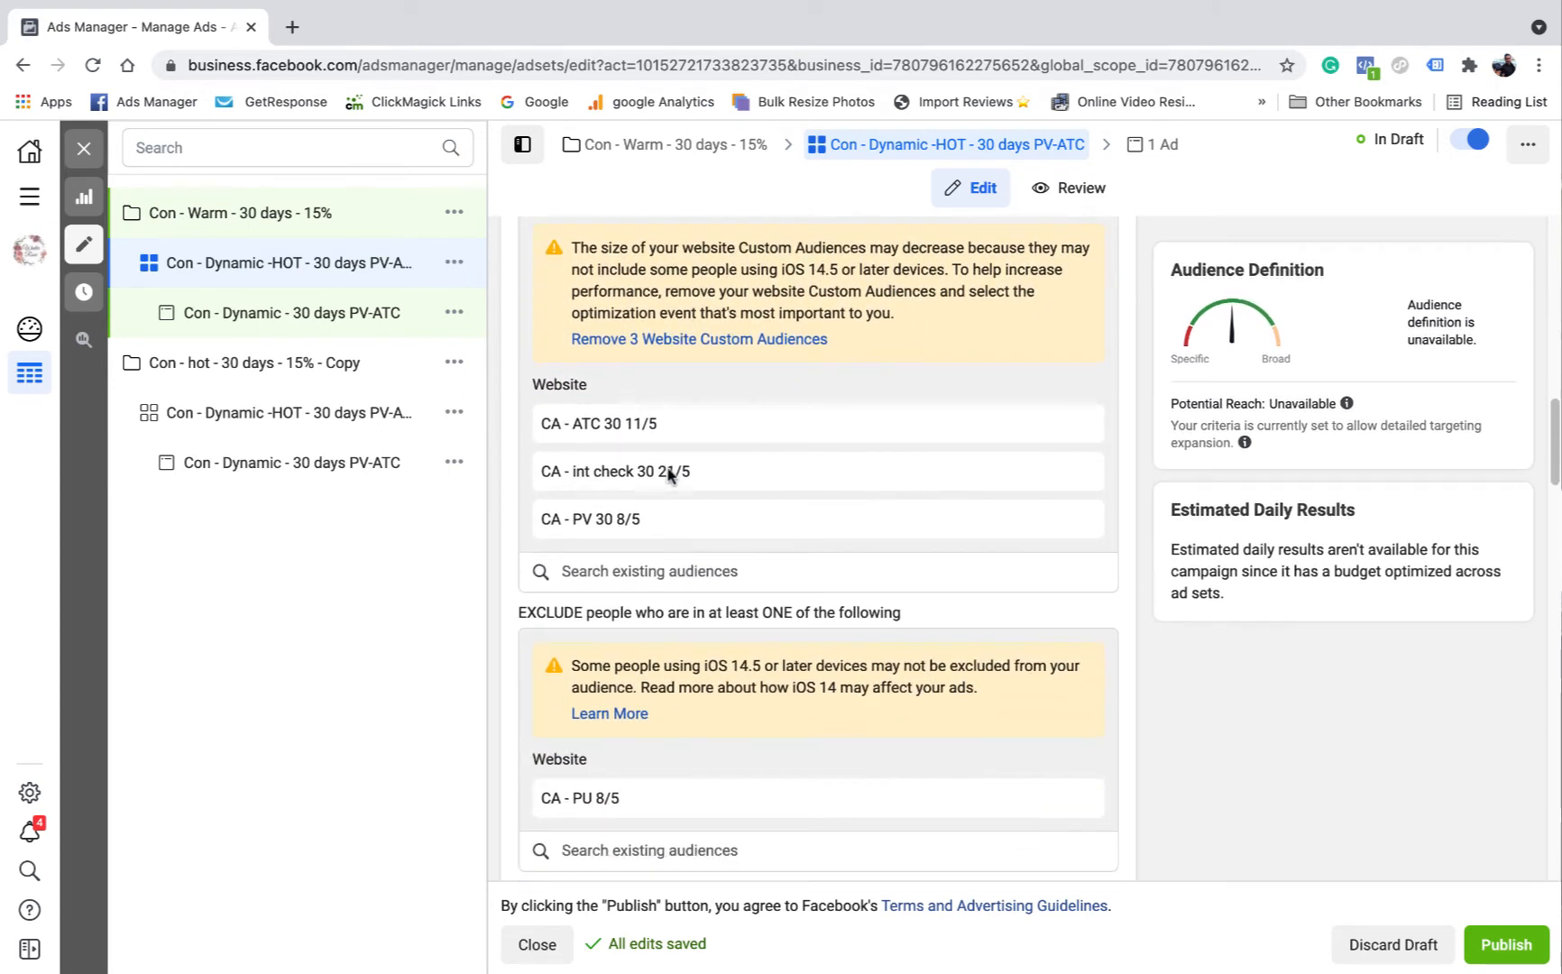
{"action": "left_click", "coordinate": [1077, 425]}
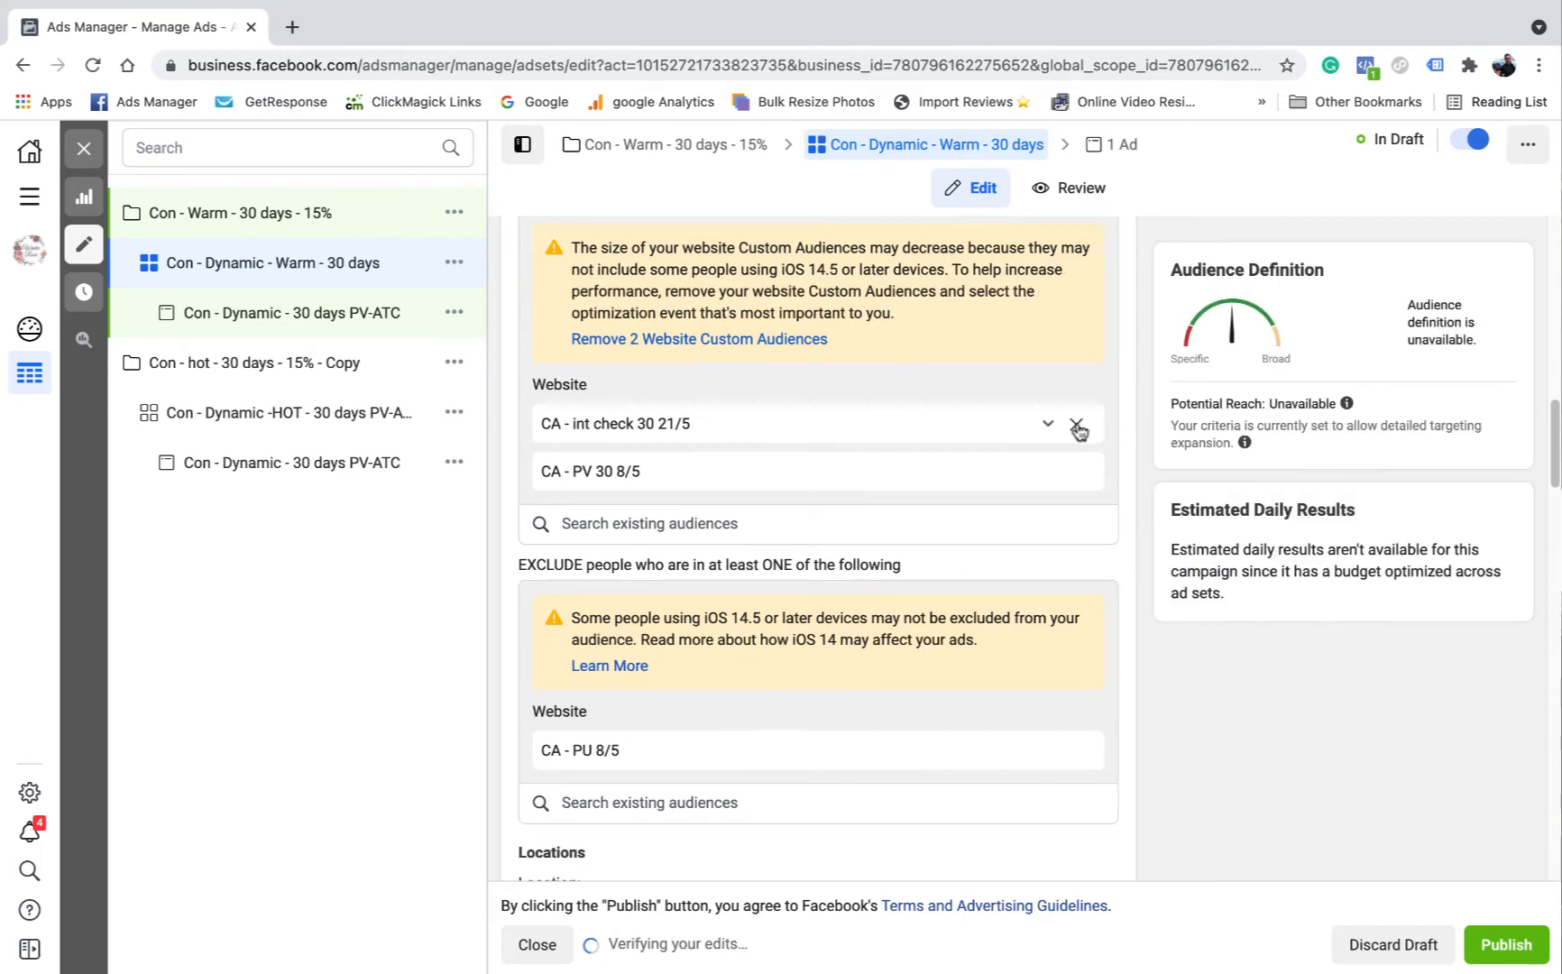
{"action": "left_click", "coordinate": [1077, 423]}
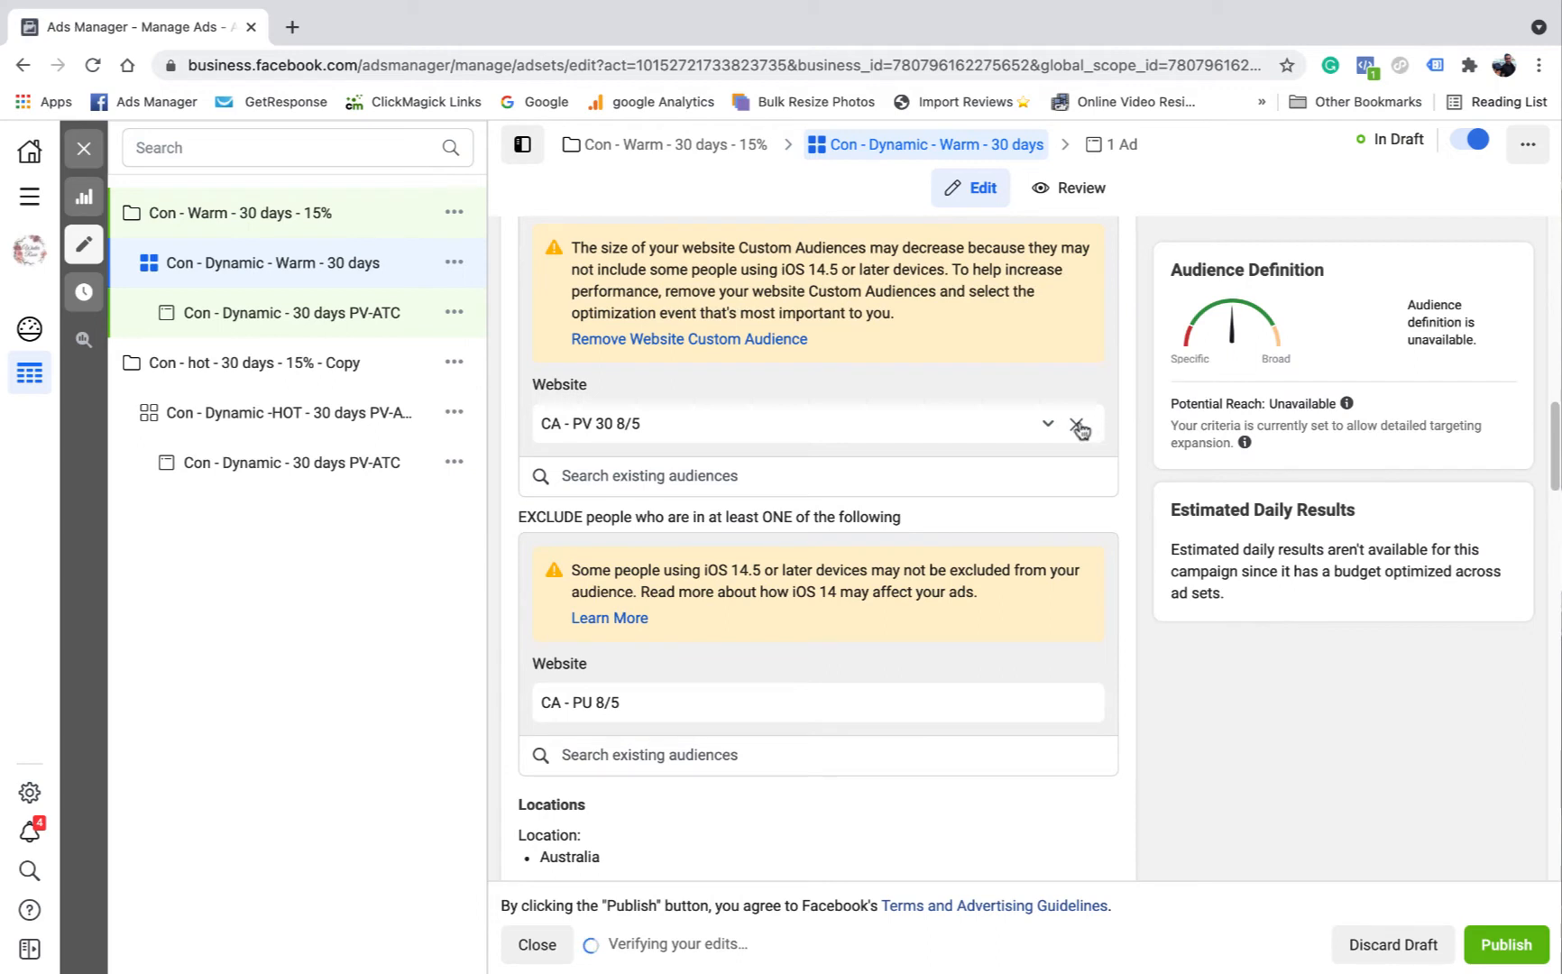
{"action": "left_click", "coordinate": [1076, 423]}
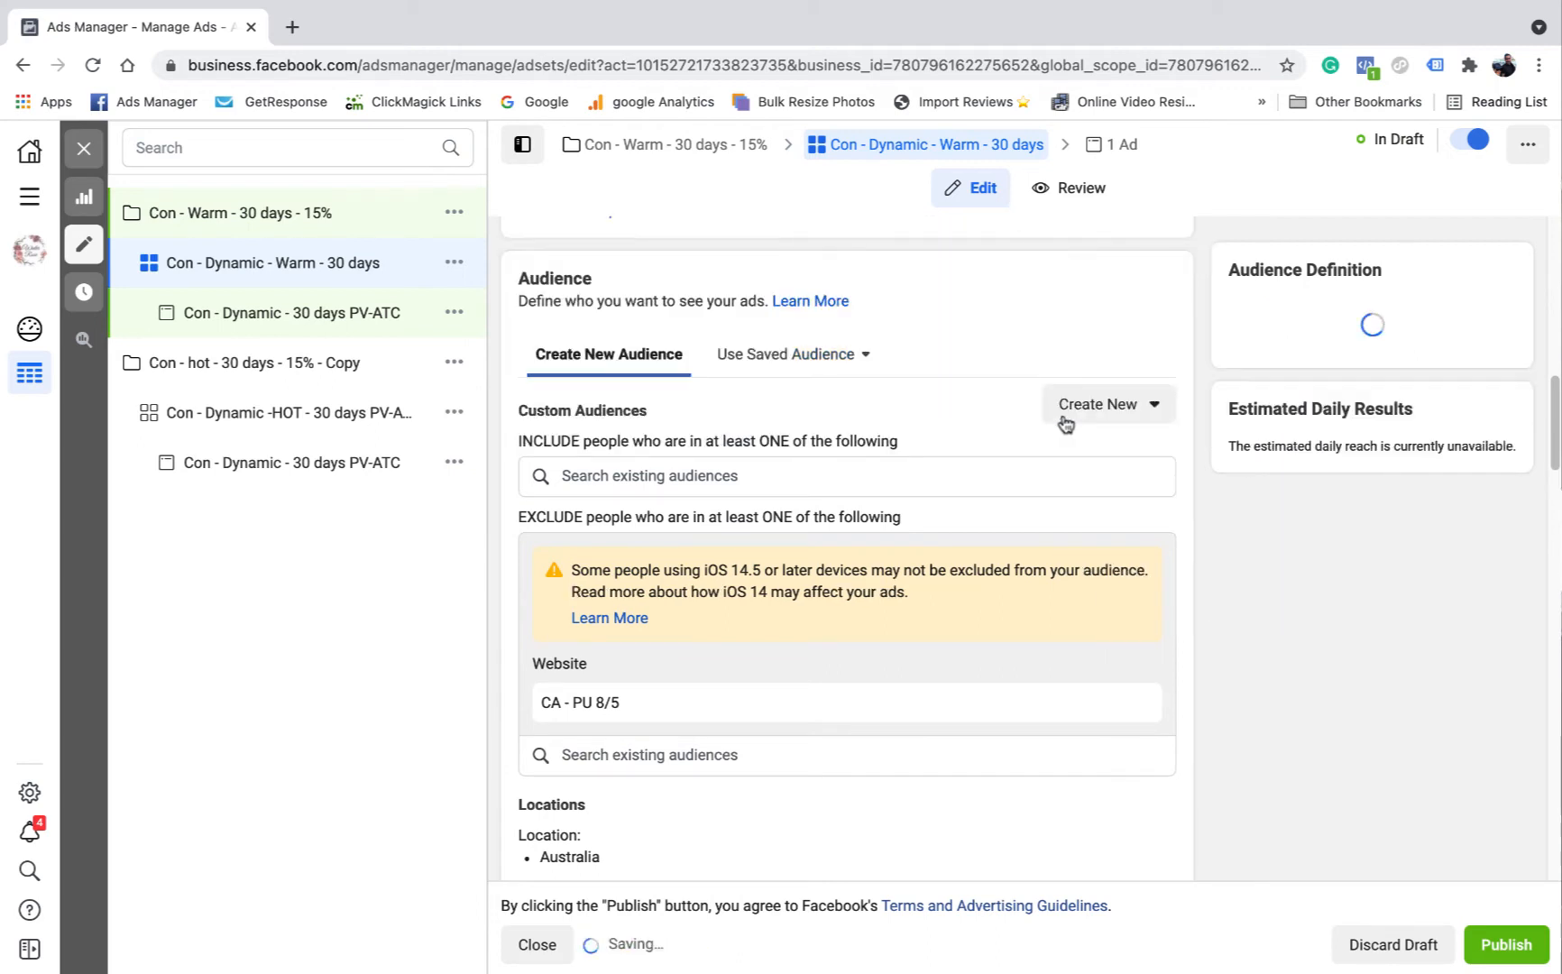
Step: Include the custom audiences CA - 30 days IG 2/9 and CA - 30 days FB 2/9 in the ad set
{"action": "left_click", "coordinate": [674, 475]}
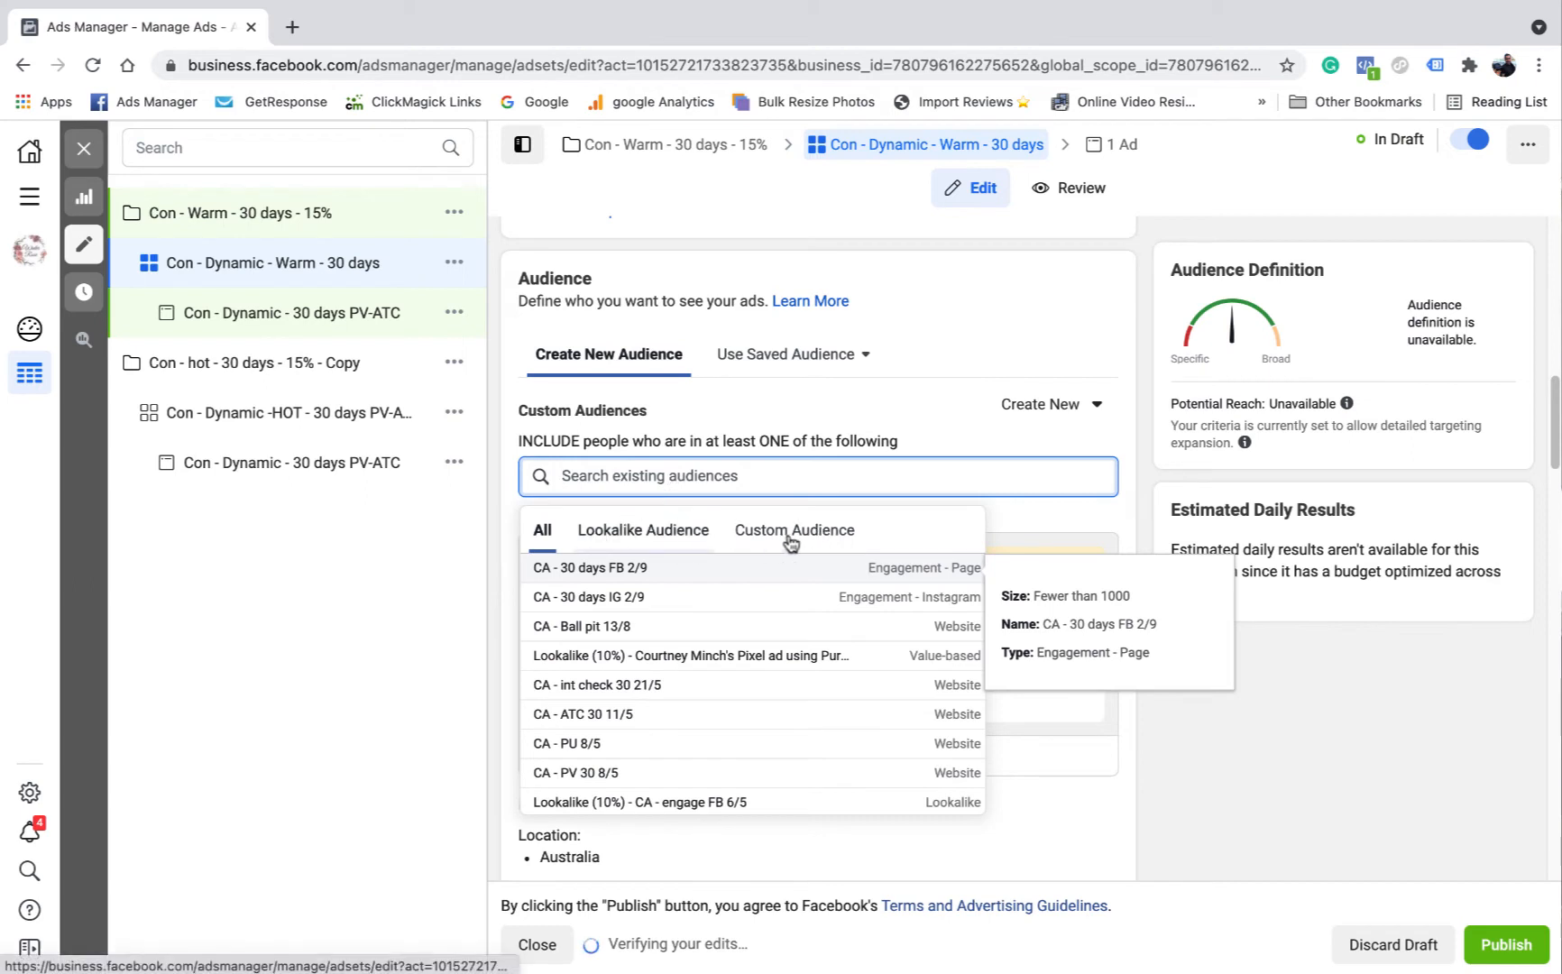
{"action": "left_click", "coordinate": [824, 532]}
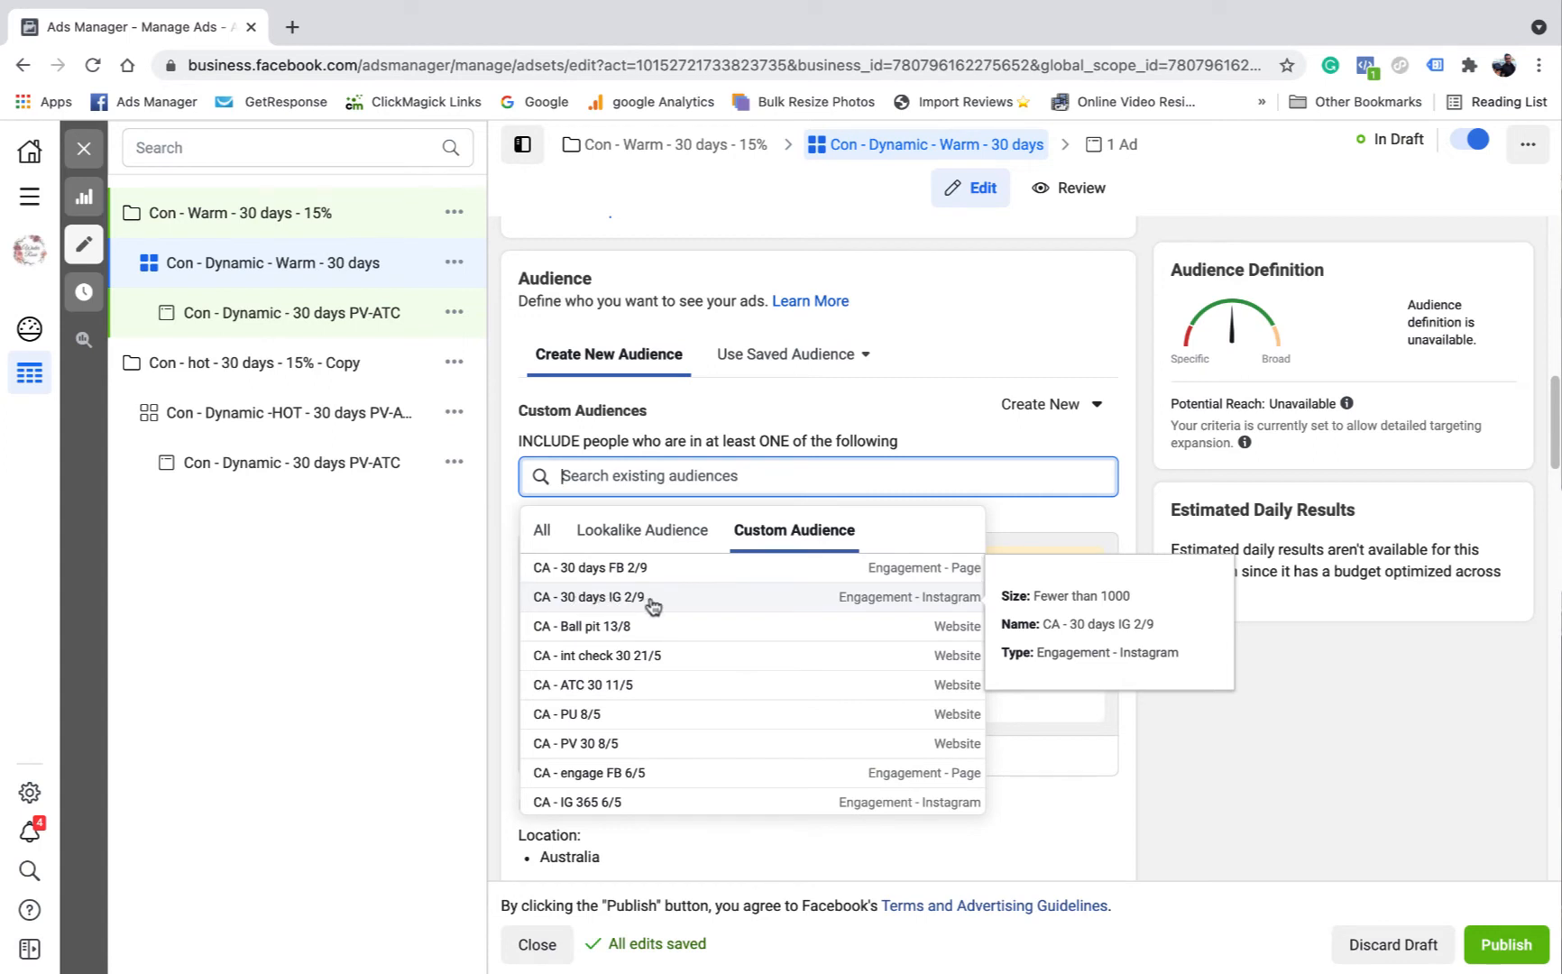
{"action": "left_click", "coordinate": [640, 600]}
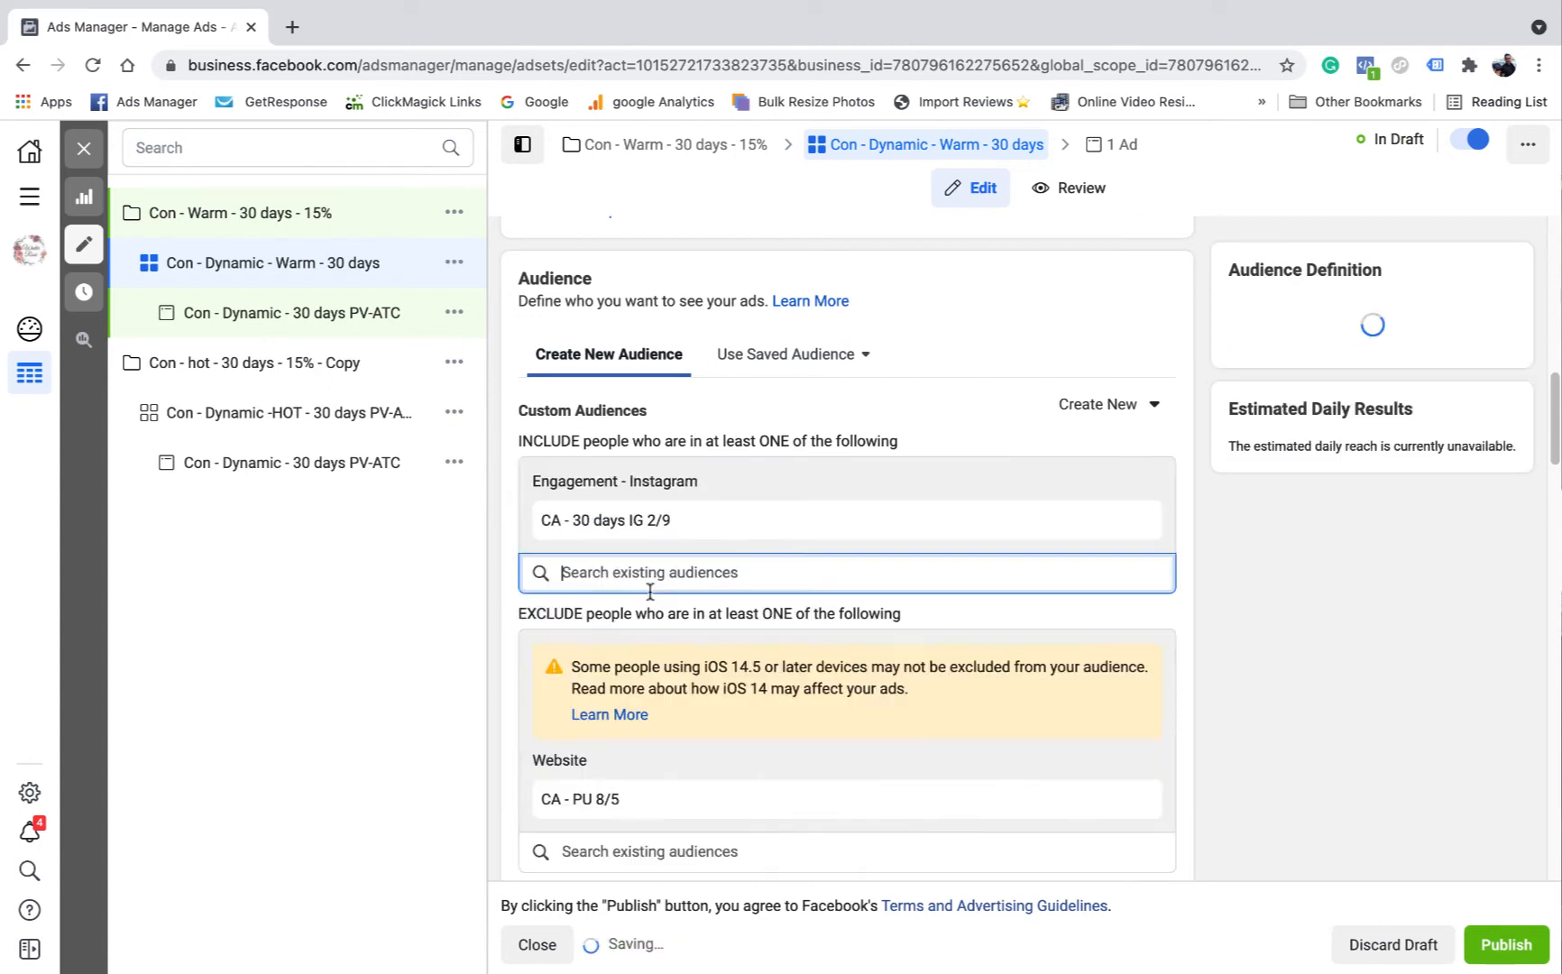
{"action": "left_click", "coordinate": [642, 666]}
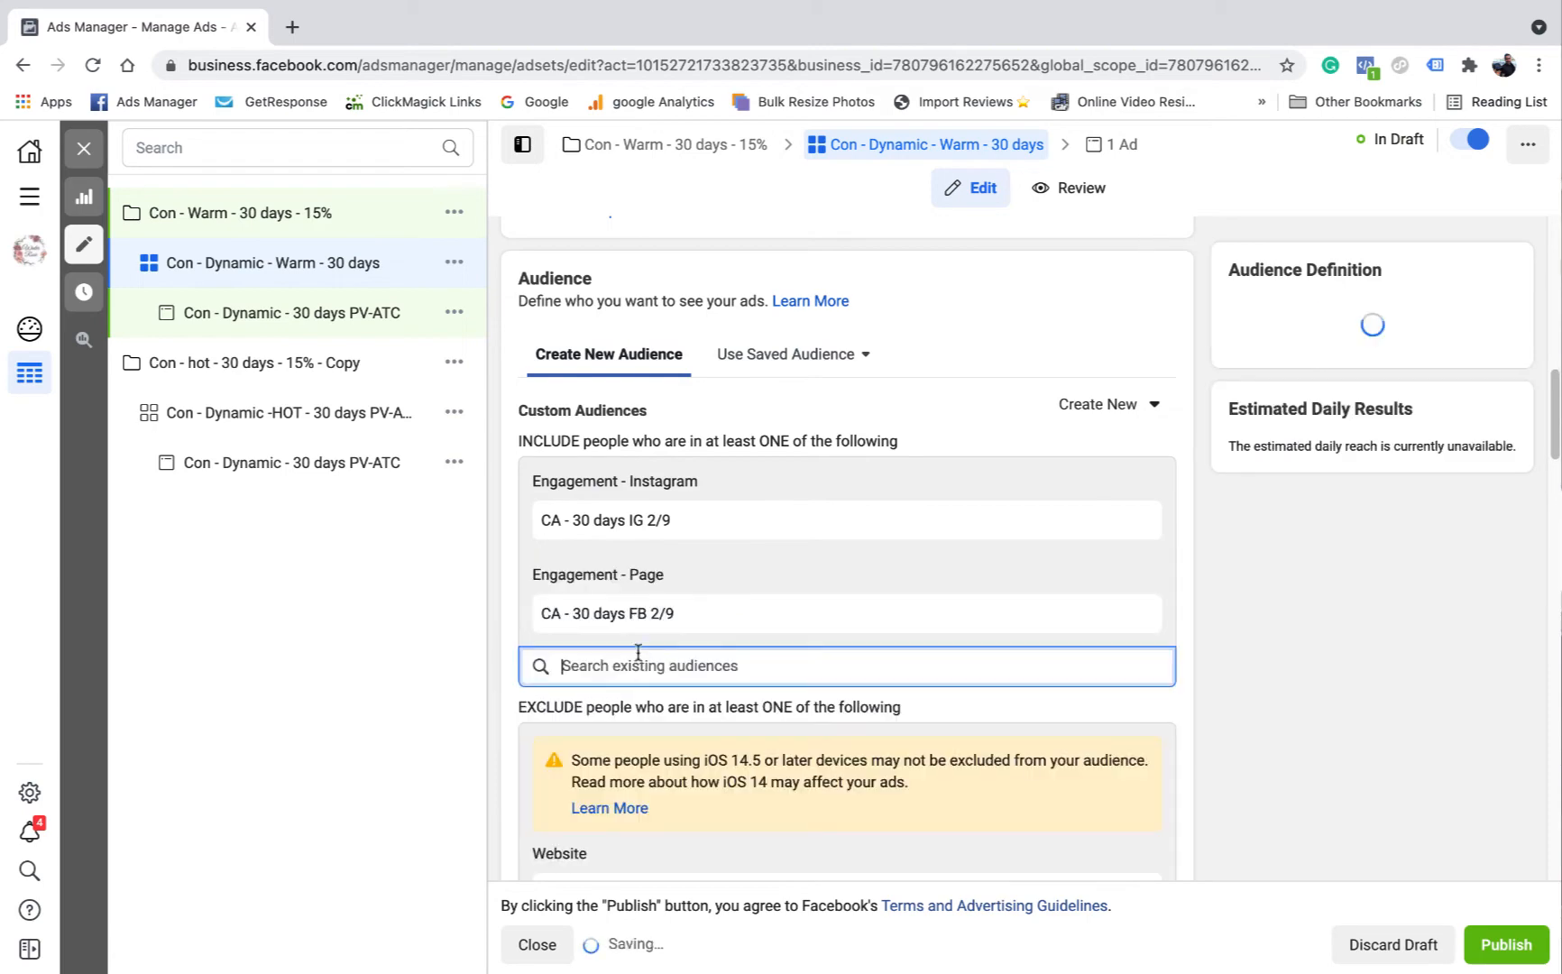
{"action": "left_click", "coordinate": [1127, 487]}
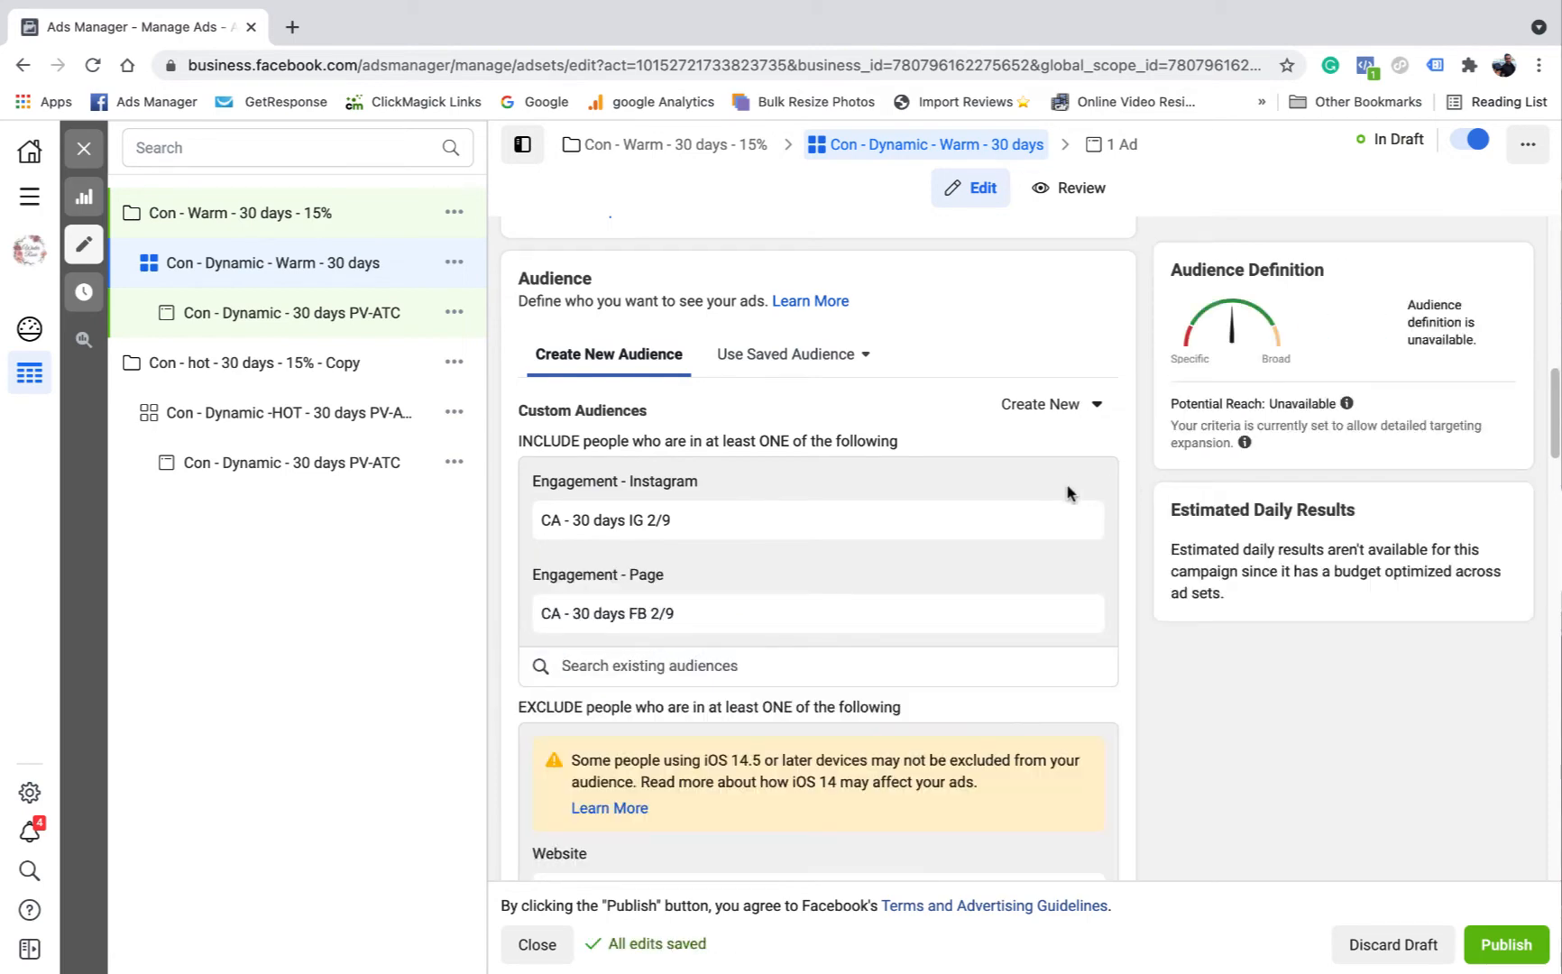
Step: Exclude the custom audiences CA - ATC 30 11/5, CA - PV 30 8/5 and CA - VC 12/1 from the ad set
{"action": "scroll", "coordinate": [1066, 492], "scroll_direction": "down", "scroll_amount": 4}
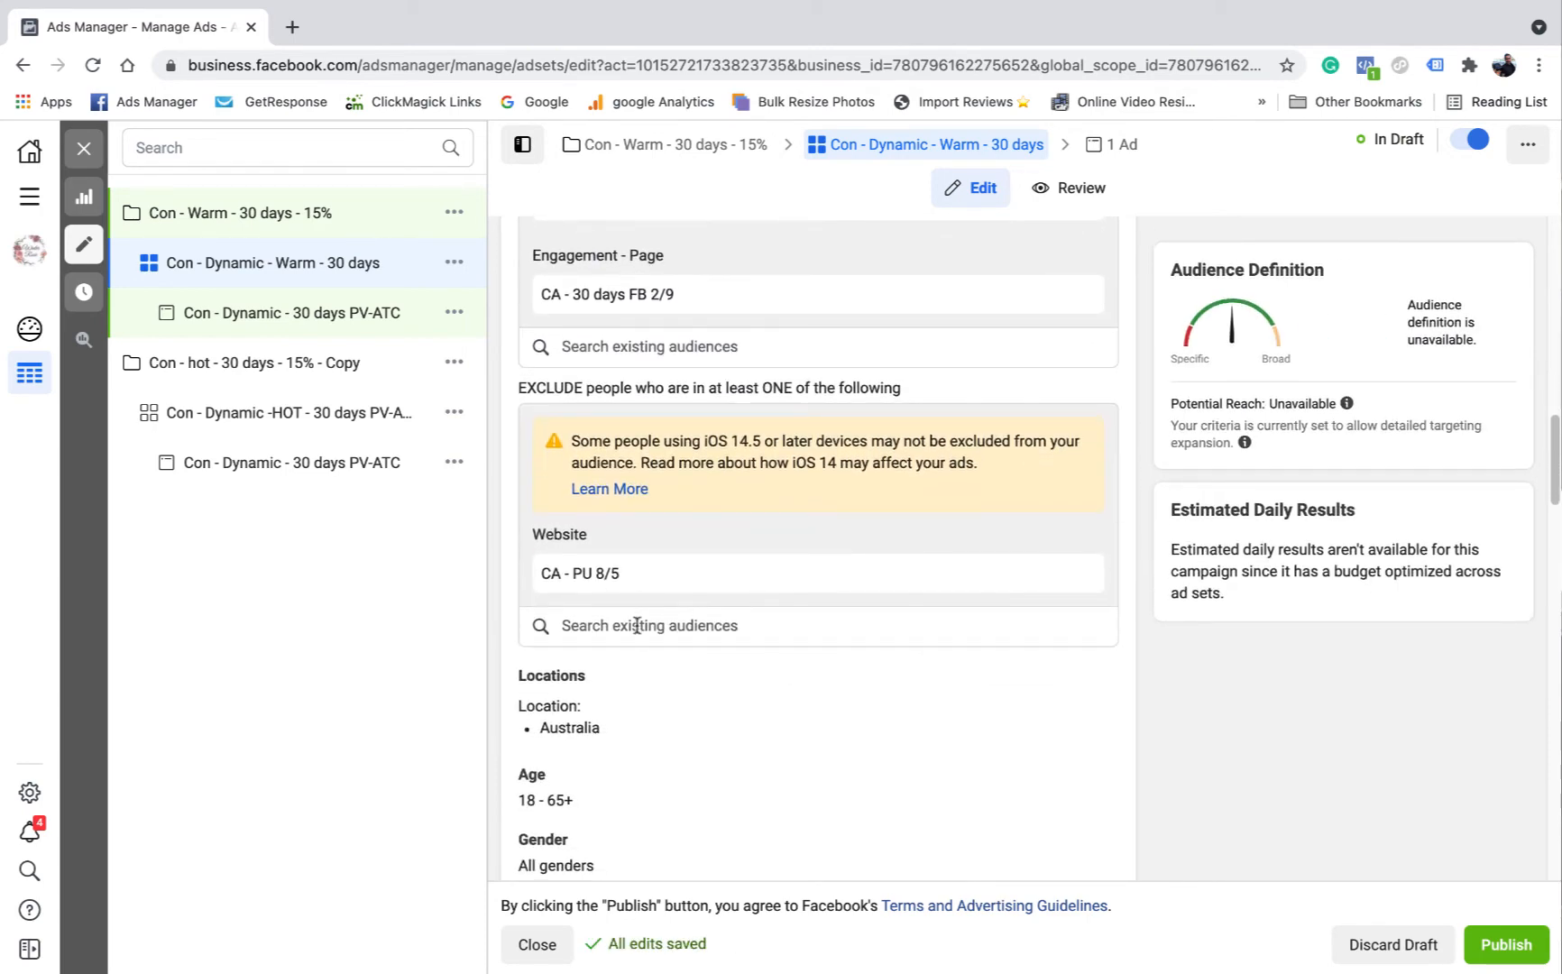
{"action": "left_click", "coordinate": [637, 625]}
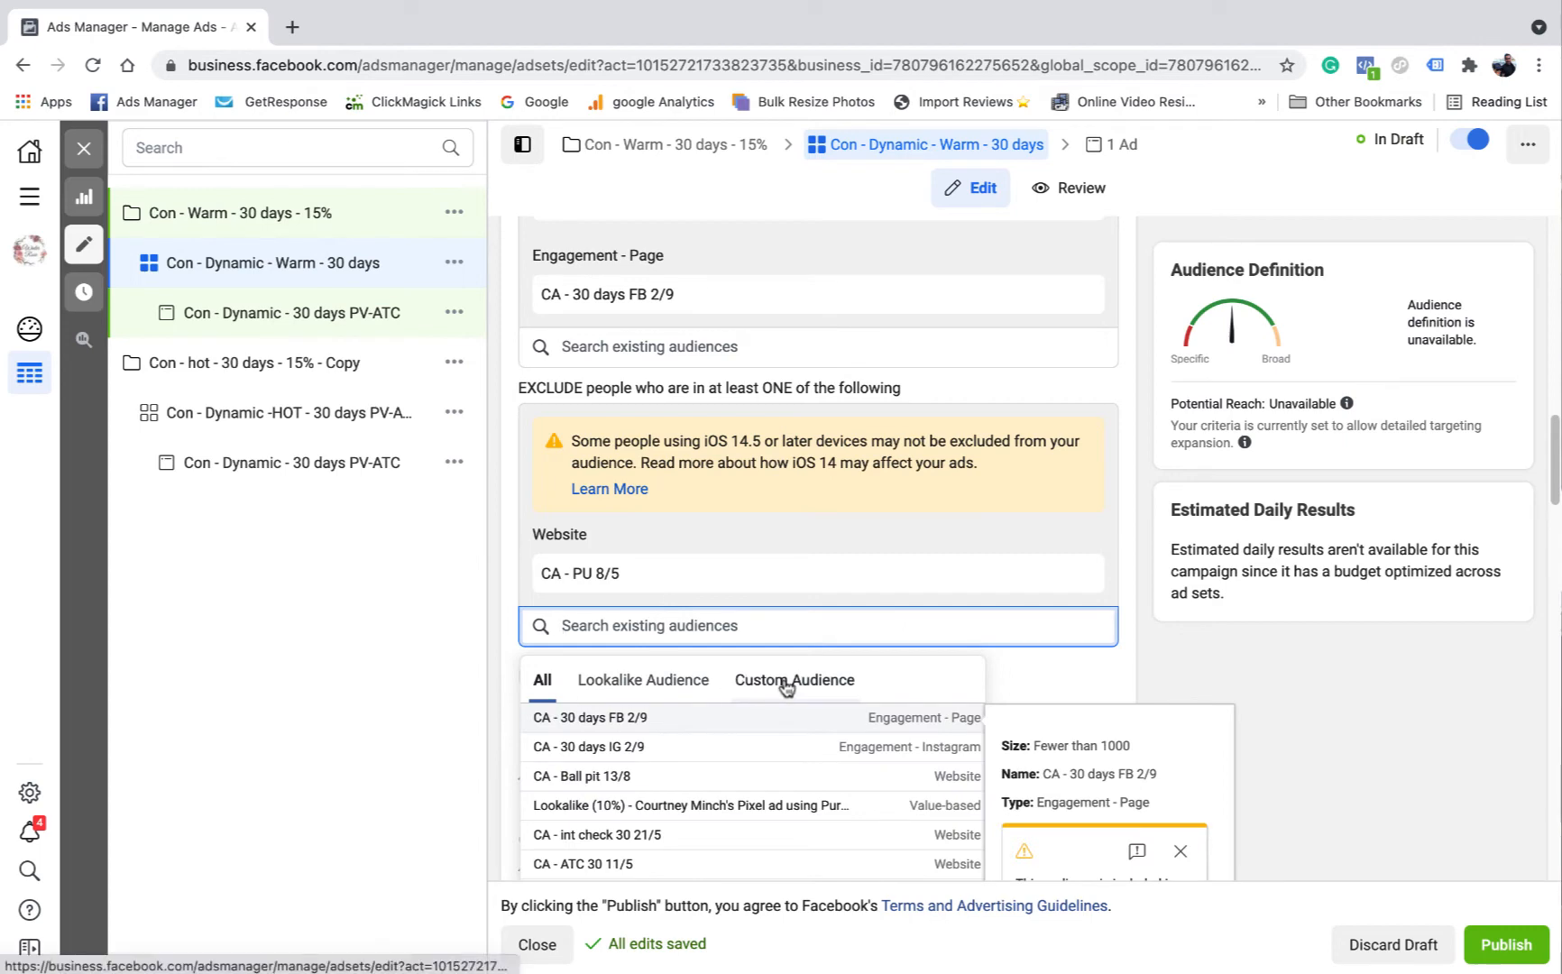
{"action": "left_click", "coordinate": [787, 684]}
{"action": "scroll", "coordinate": [1142, 532], "scroll_direction": "down", "scroll_amount": 3}
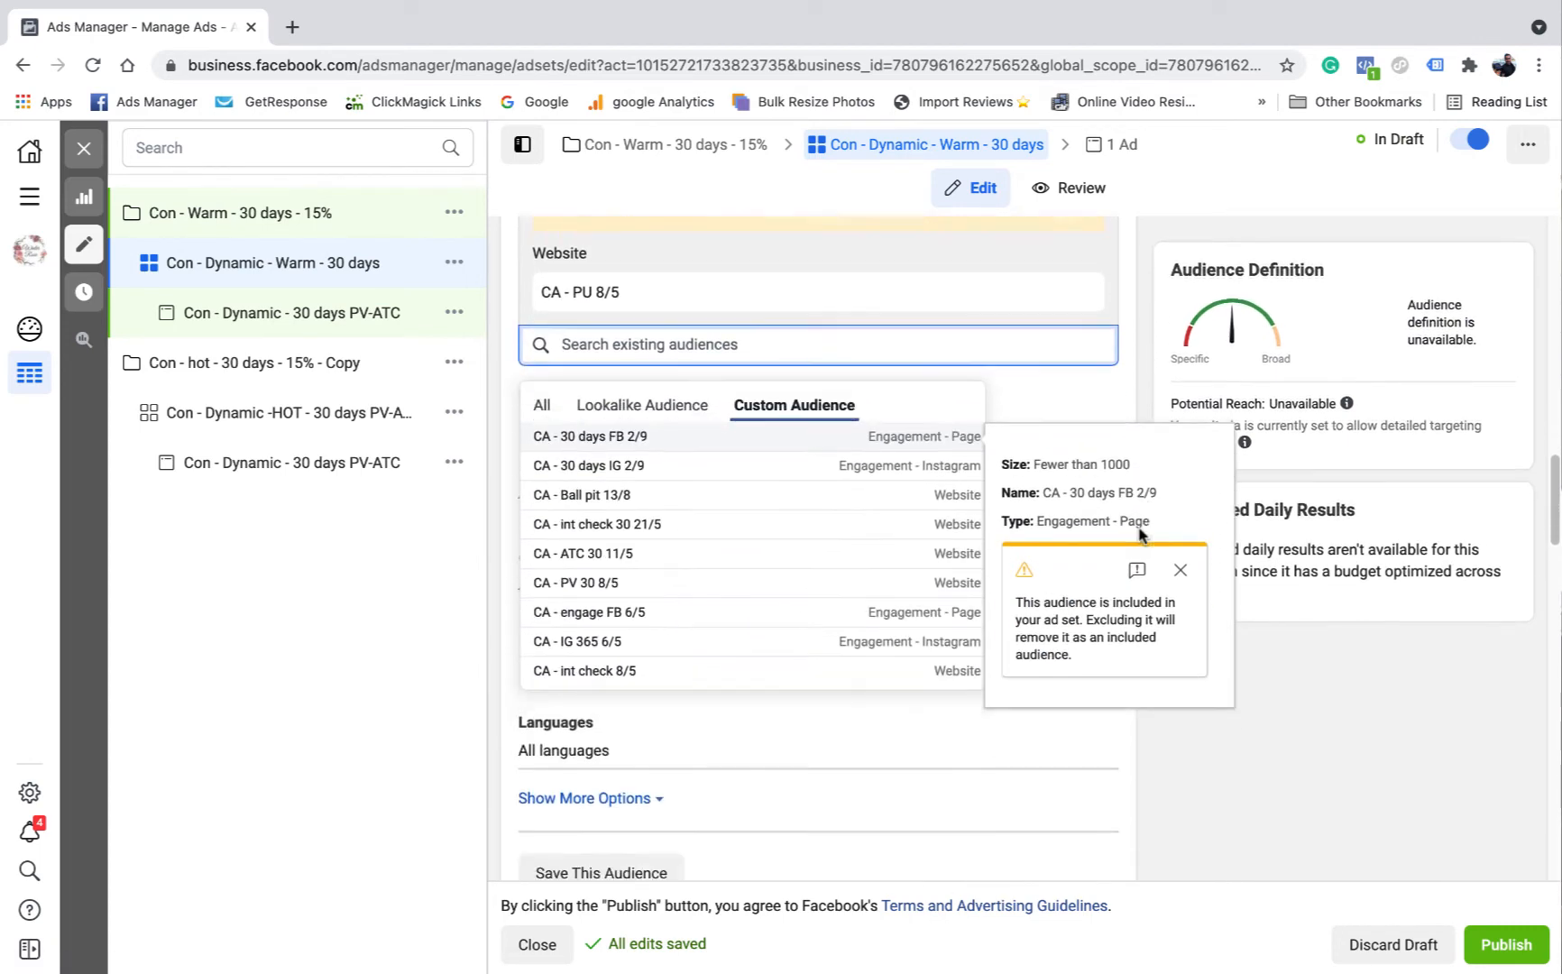
{"action": "left_click", "coordinate": [602, 552]}
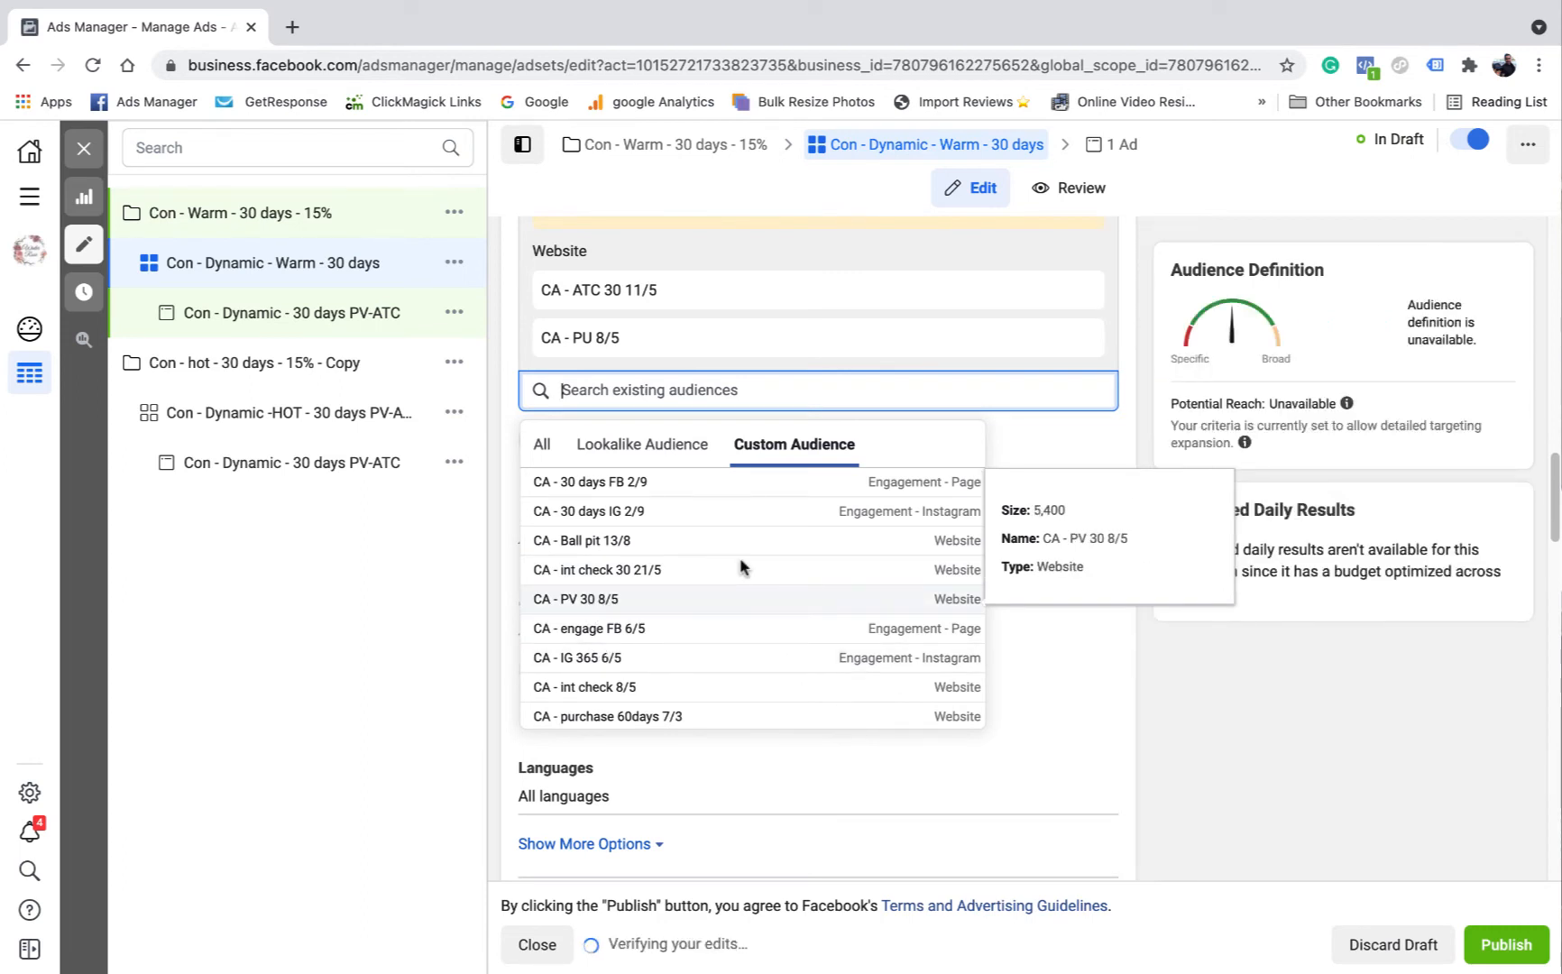
{"action": "left_click", "coordinate": [595, 598]}
{"action": "scroll", "coordinate": [622, 706], "scroll_direction": "down", "scroll_amount": 3}
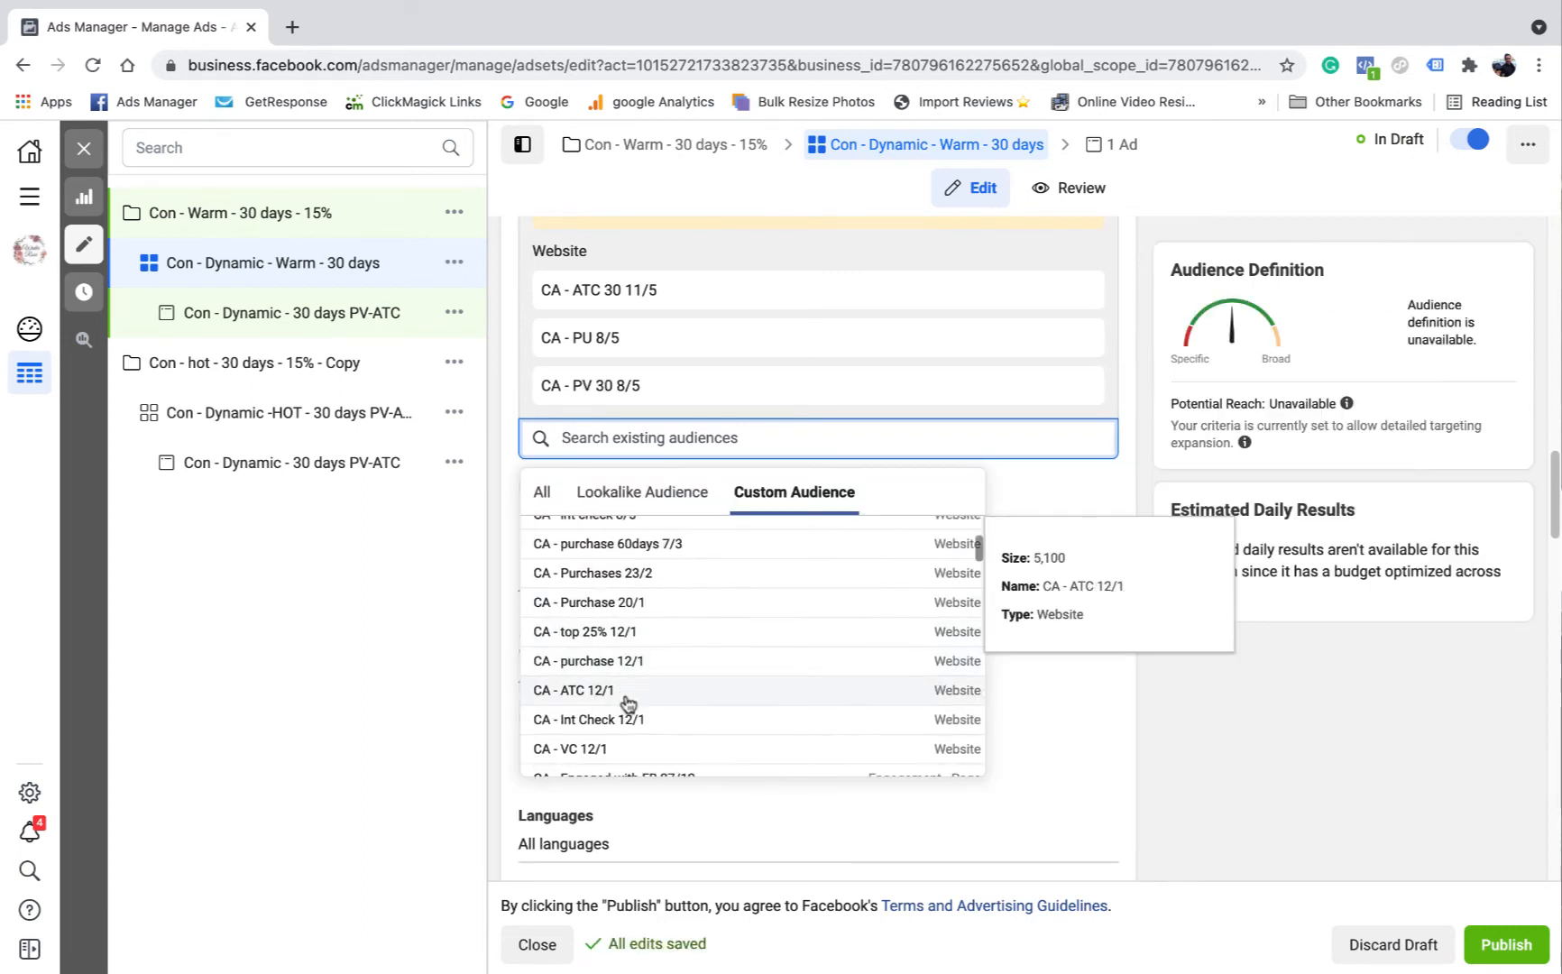
{"action": "left_click", "coordinate": [606, 740]}
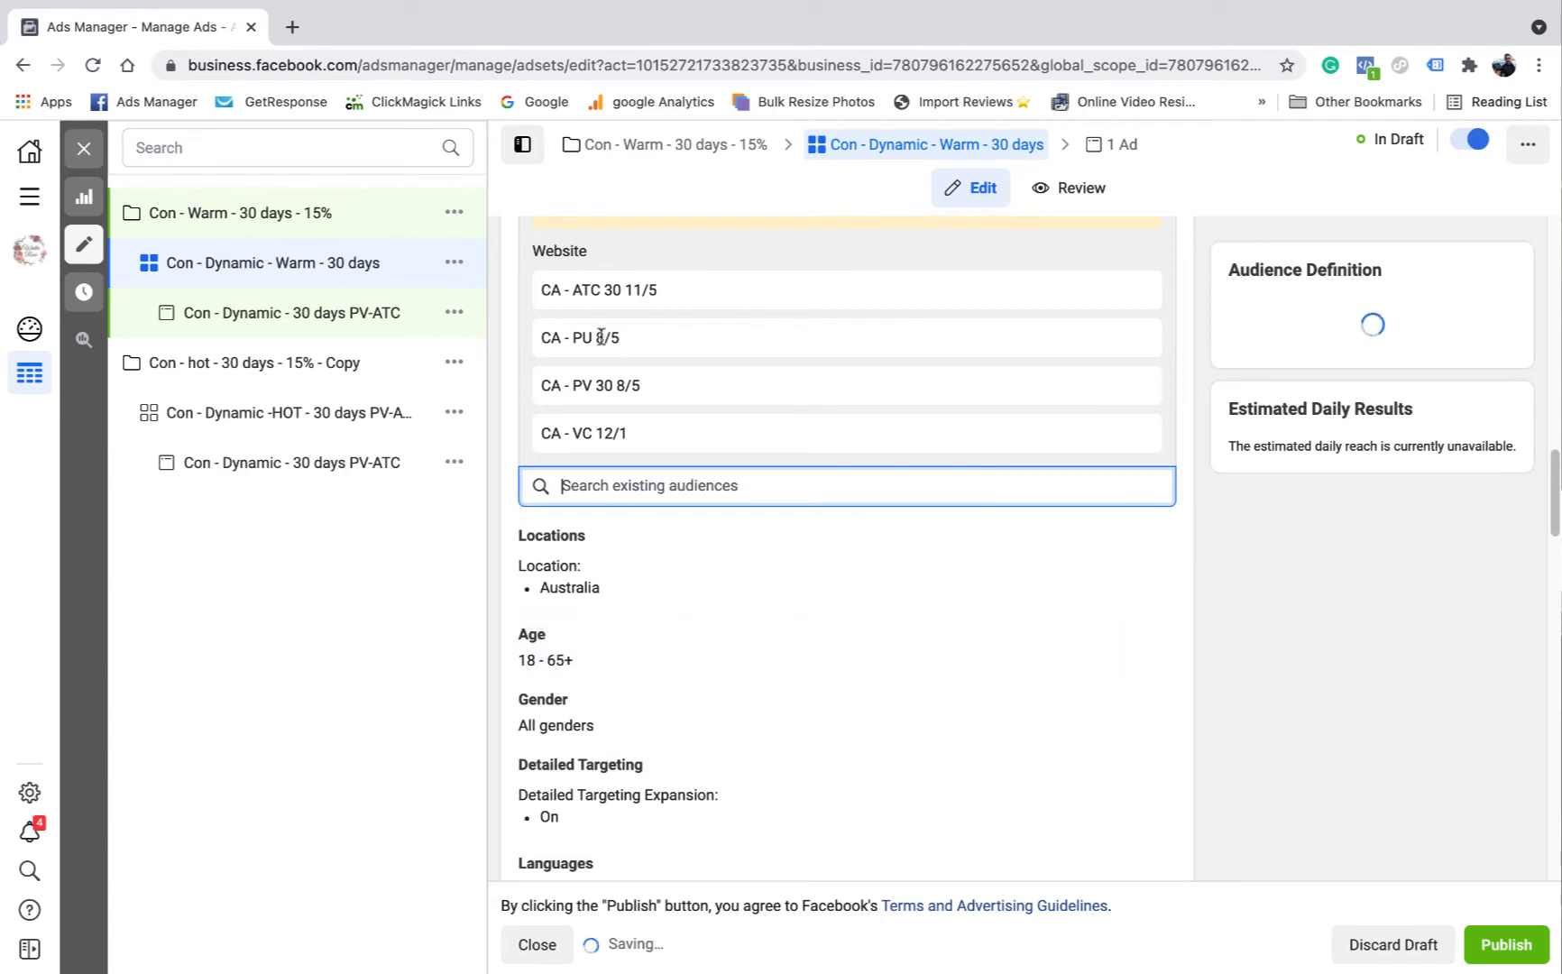
{"action": "left_click", "coordinate": [721, 493]}
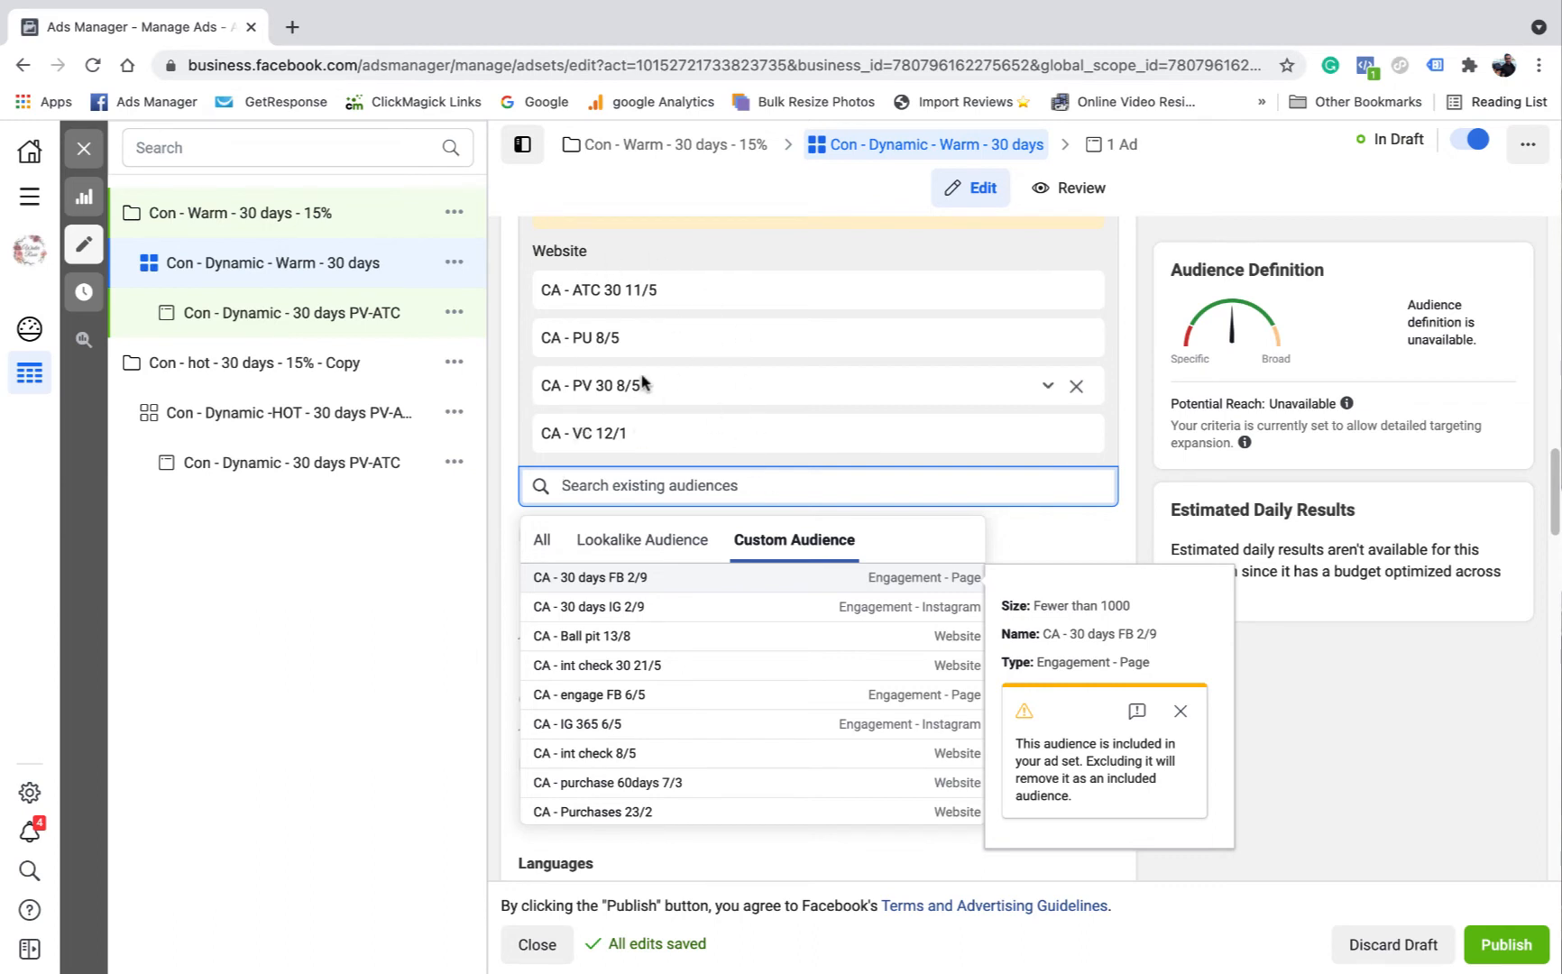
{"action": "left_click", "coordinate": [1130, 416]}
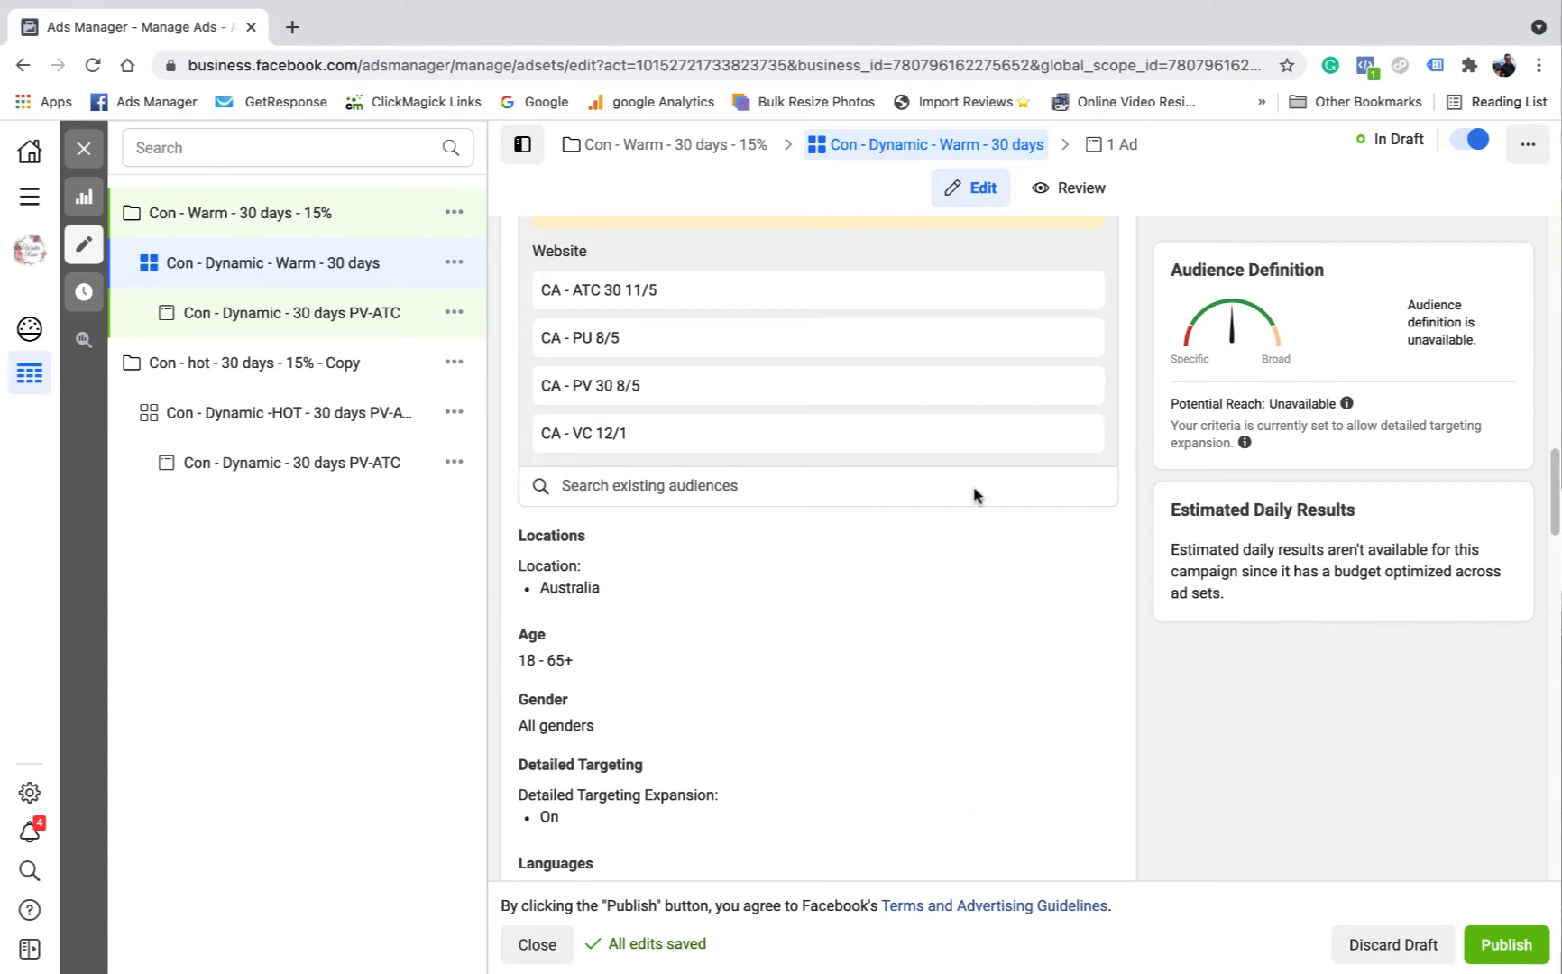
Step: Turn off Detailed Targeting Expansion in the warm ad set's detailed targeting
{"action": "scroll", "coordinate": [592, 589], "scroll_direction": "down", "scroll_amount": 1}
{"action": "mouse_move", "coordinate": [558, 606]}
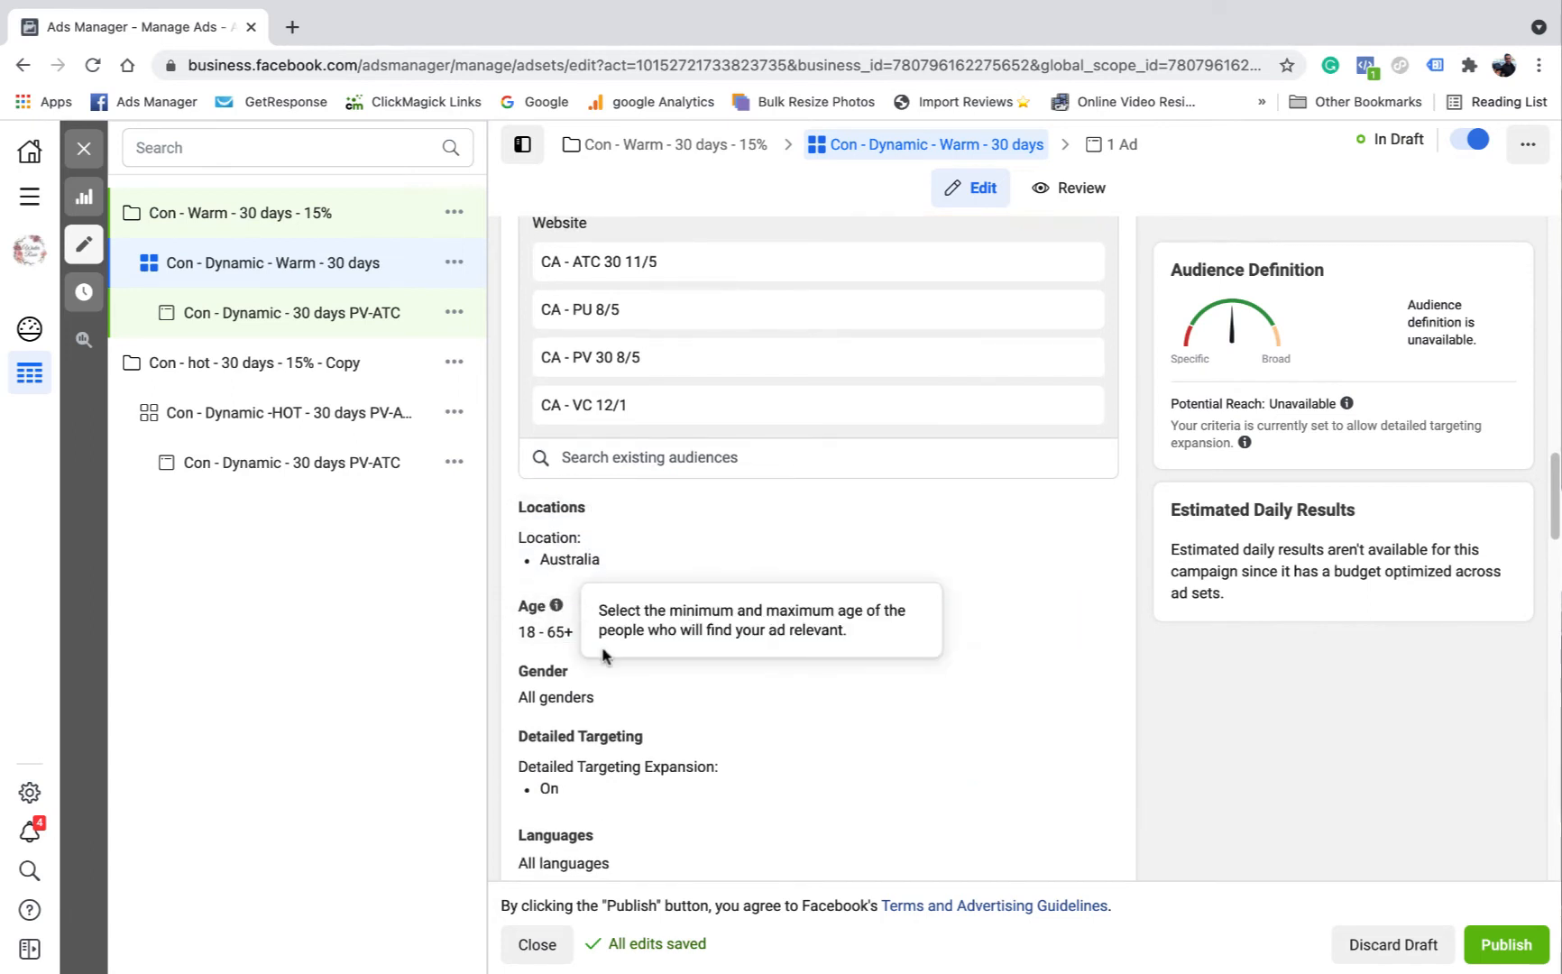
{"action": "left_click", "coordinate": [1089, 741]}
{"action": "scroll", "coordinate": [634, 803], "scroll_direction": "down", "scroll_amount": 1}
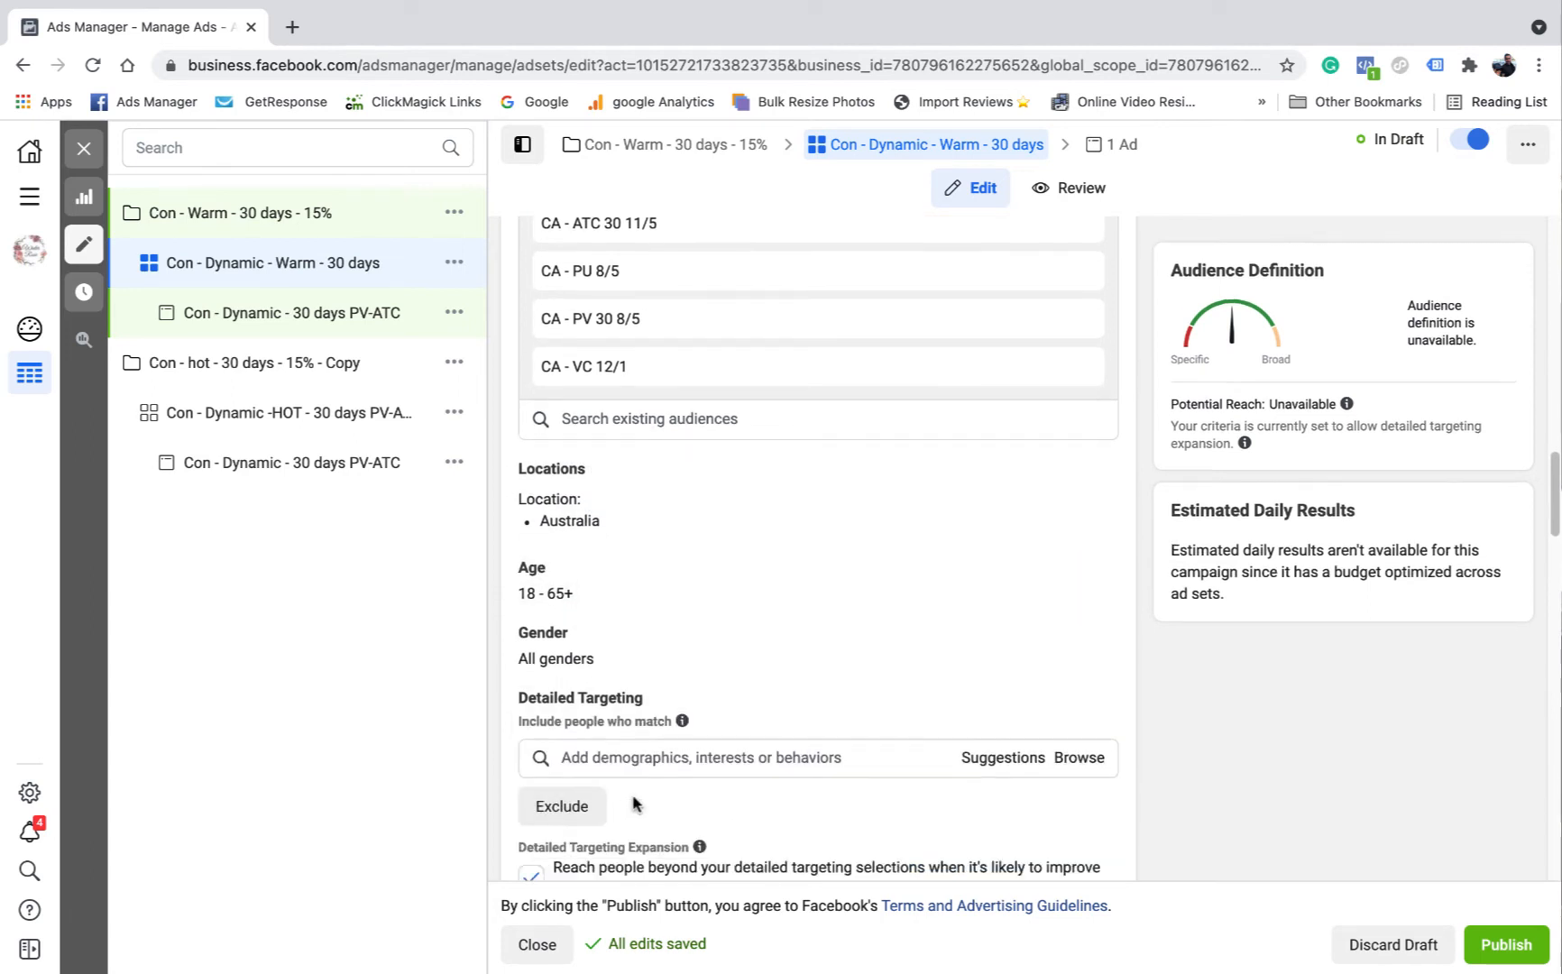
{"action": "left_click", "coordinate": [531, 868]}
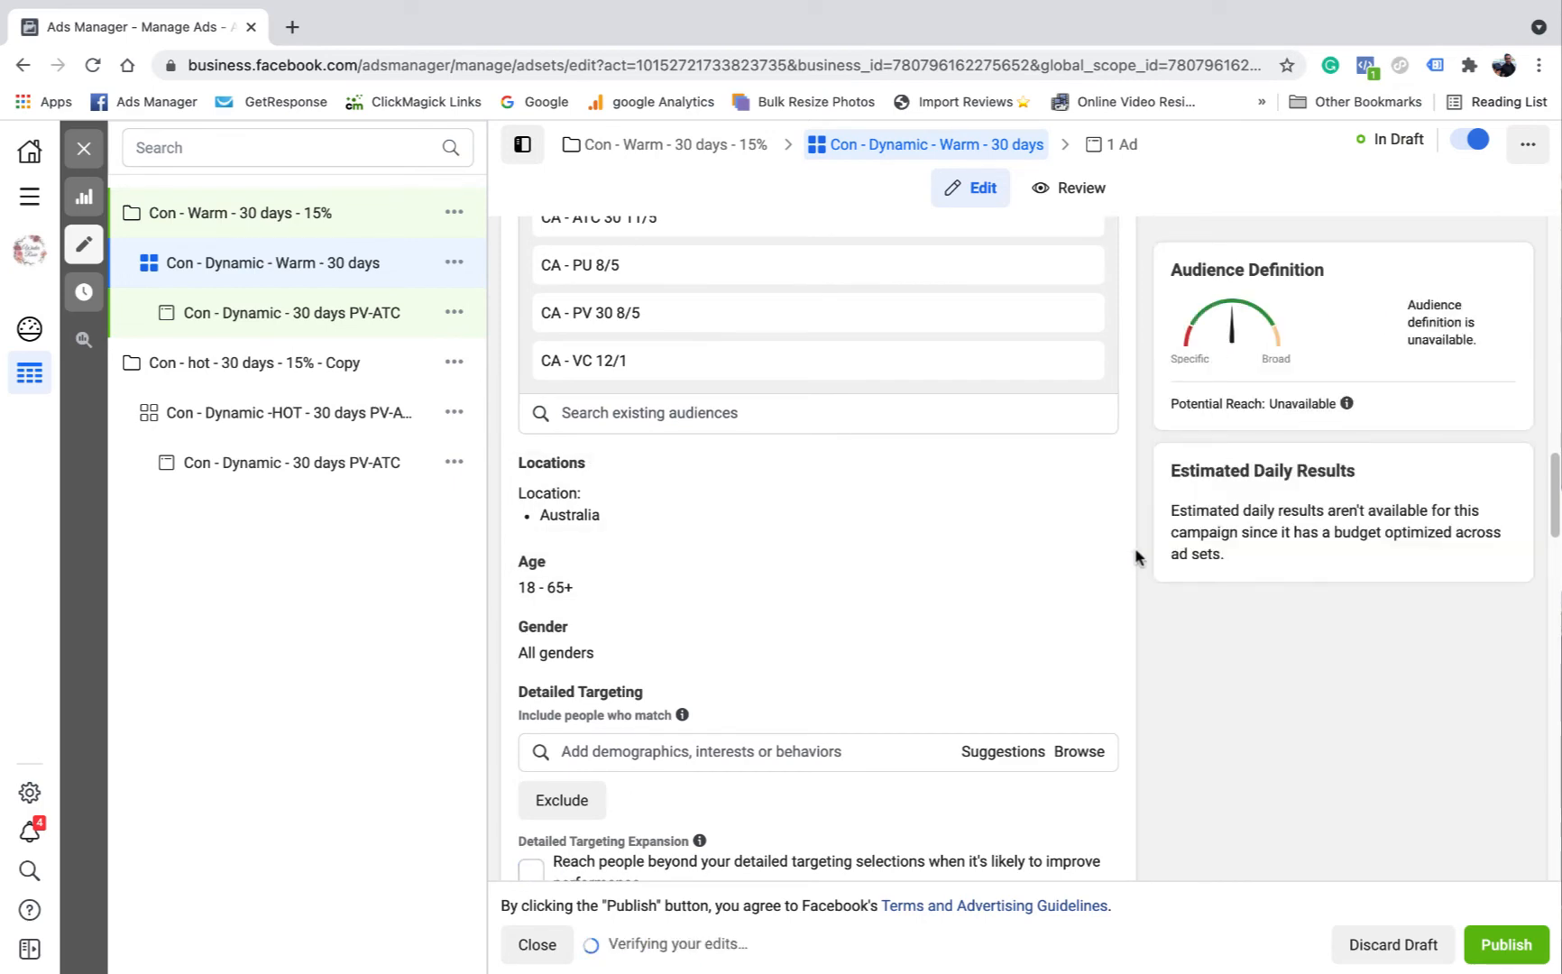
Step: Switch the warm ad set's placements to Automatic Placements
{"action": "scroll", "coordinate": [812, 469], "scroll_direction": "down", "scroll_amount": 5}
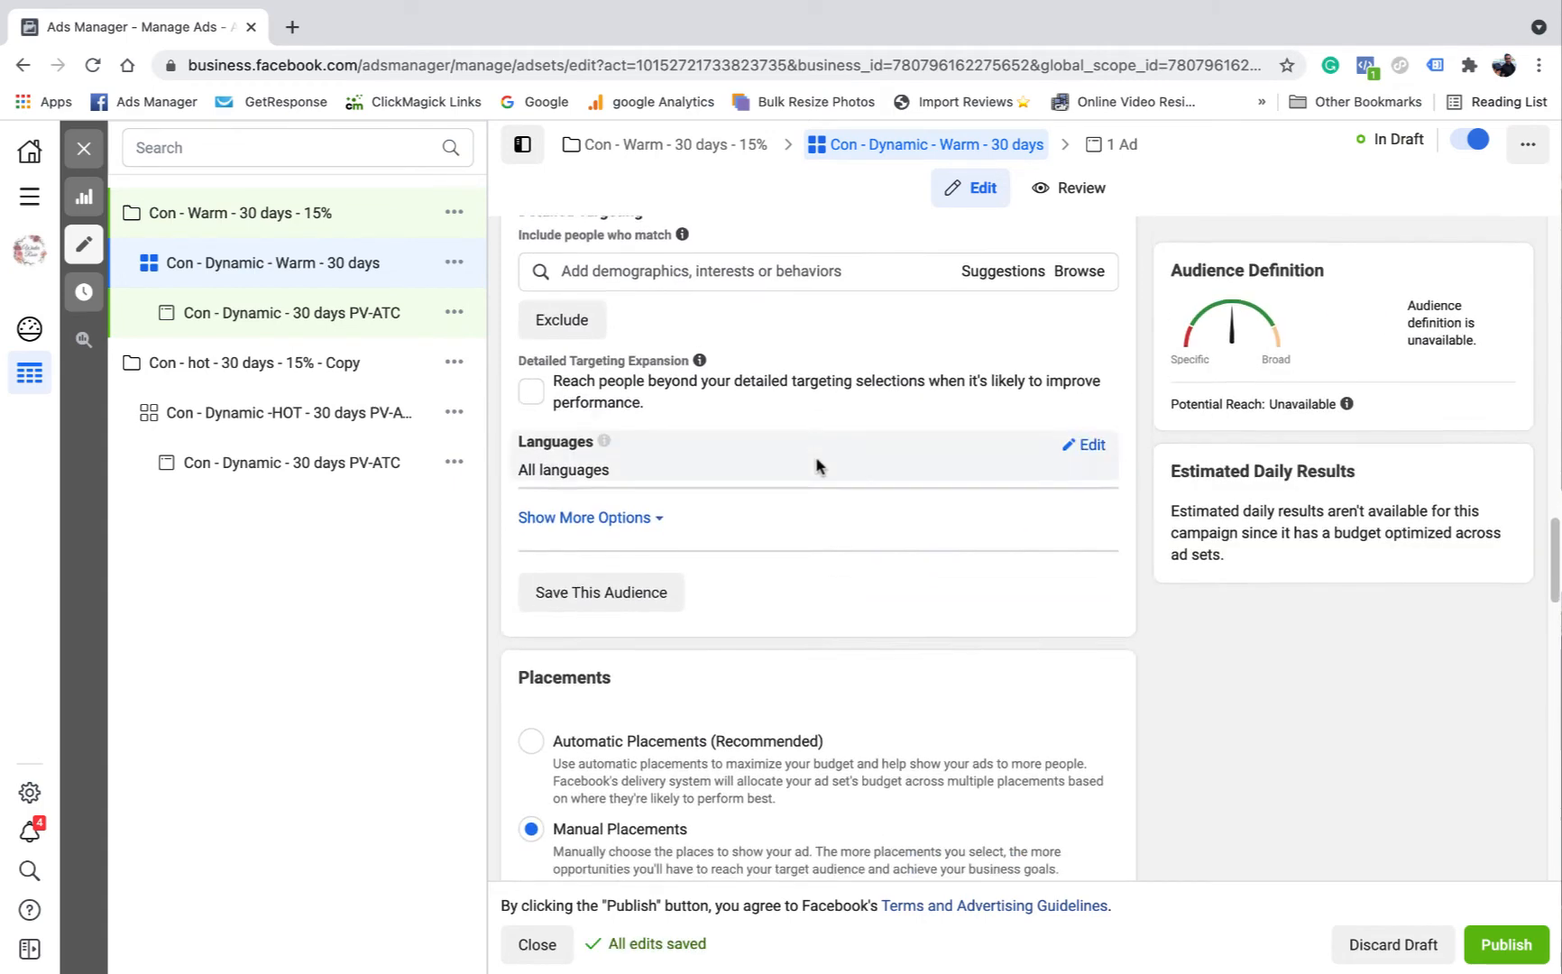
{"action": "scroll", "coordinate": [816, 465], "scroll_direction": "down", "scroll_amount": 1}
{"action": "left_click", "coordinate": [531, 622]}
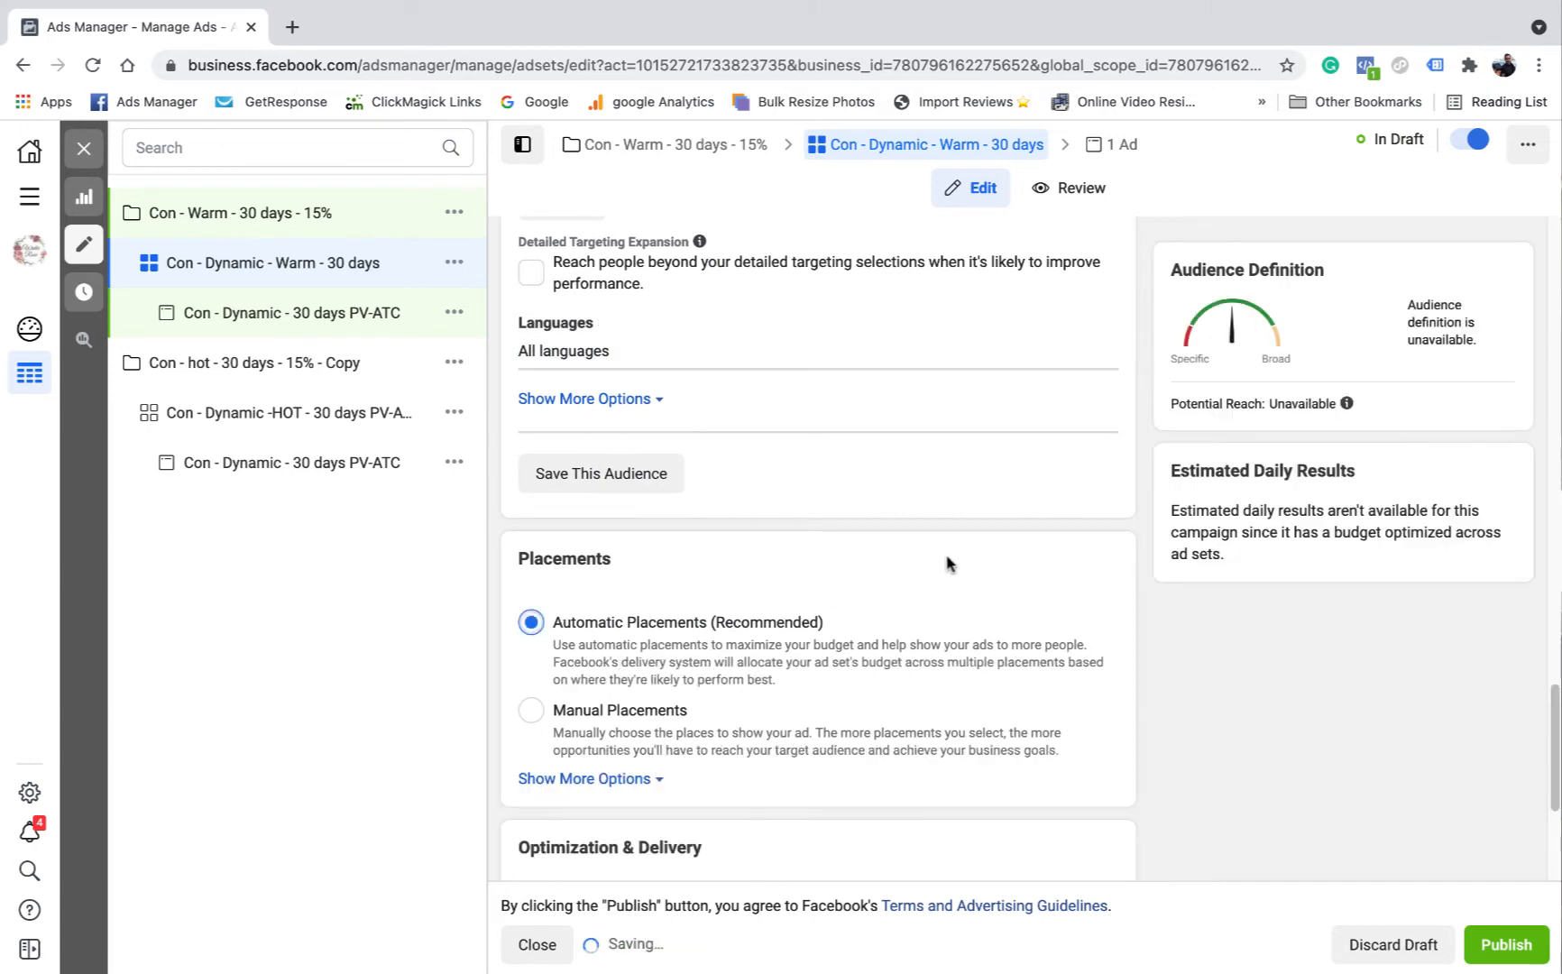
Step: Review the ad set's cost control, included and excluded custom audiences, location, age, gender and placements
{"action": "scroll", "coordinate": [947, 564], "scroll_direction": "down", "scroll_amount": 3}
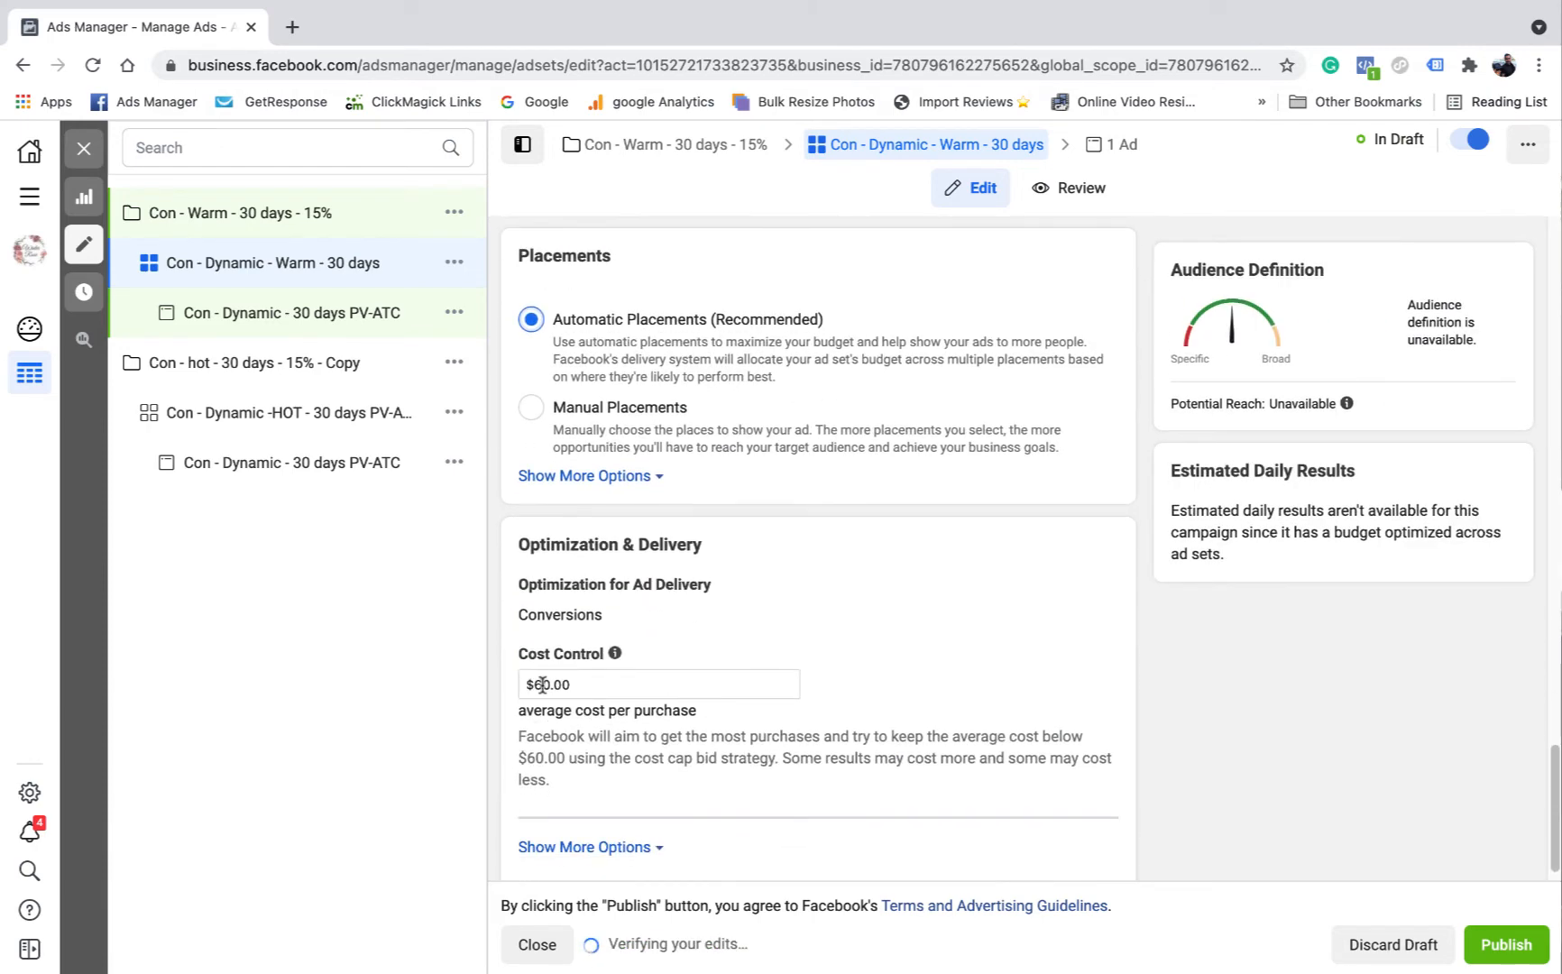
{"action": "scroll", "coordinate": [631, 667], "scroll_direction": "down", "scroll_amount": 1}
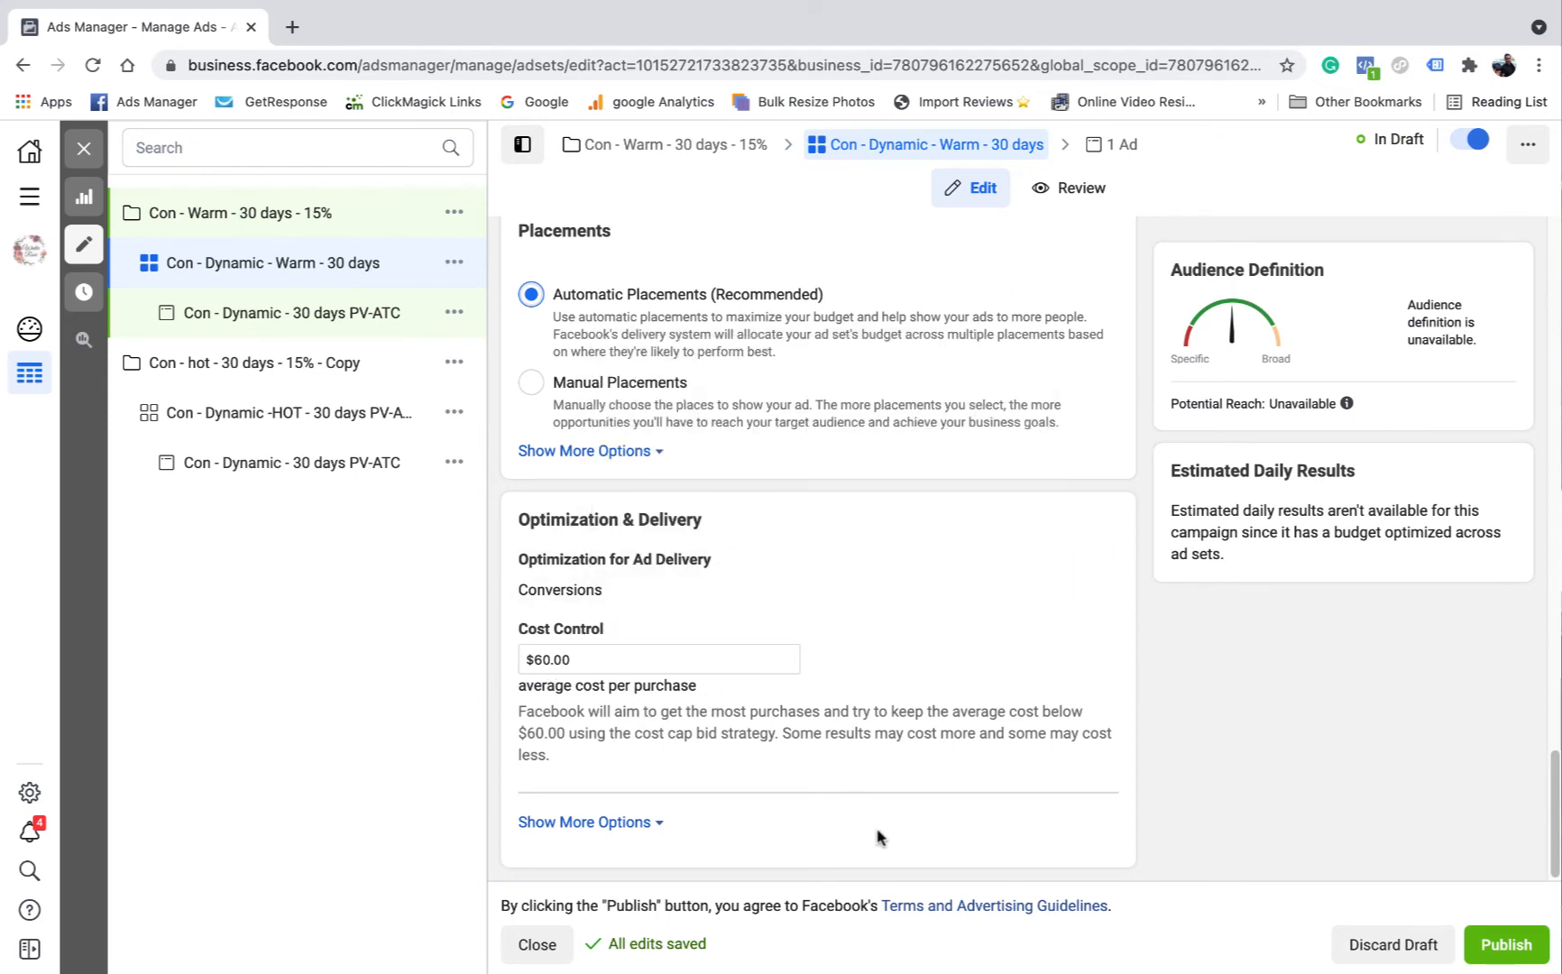
{"action": "scroll", "coordinate": [861, 576], "scroll_direction": "up", "scroll_amount": 6}
{"action": "scroll", "coordinate": [854, 595], "scroll_direction": "up", "scroll_amount": 10}
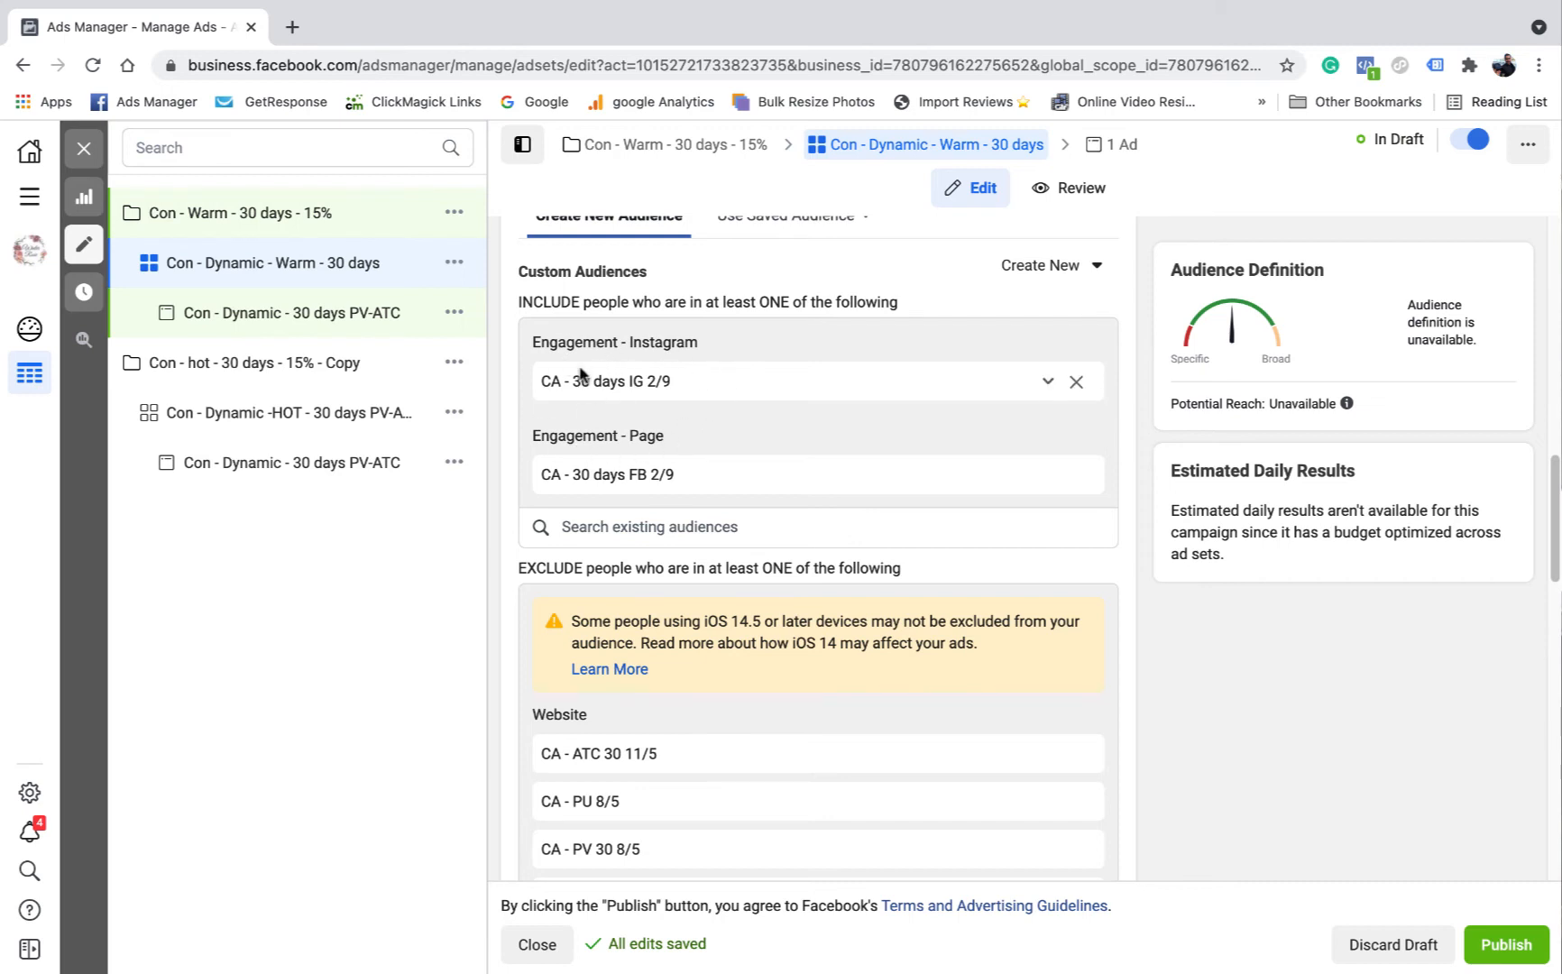
{"action": "scroll", "coordinate": [808, 566], "scroll_direction": "down", "scroll_amount": 1}
{"action": "scroll", "coordinate": [808, 567], "scroll_direction": "down", "scroll_amount": 2}
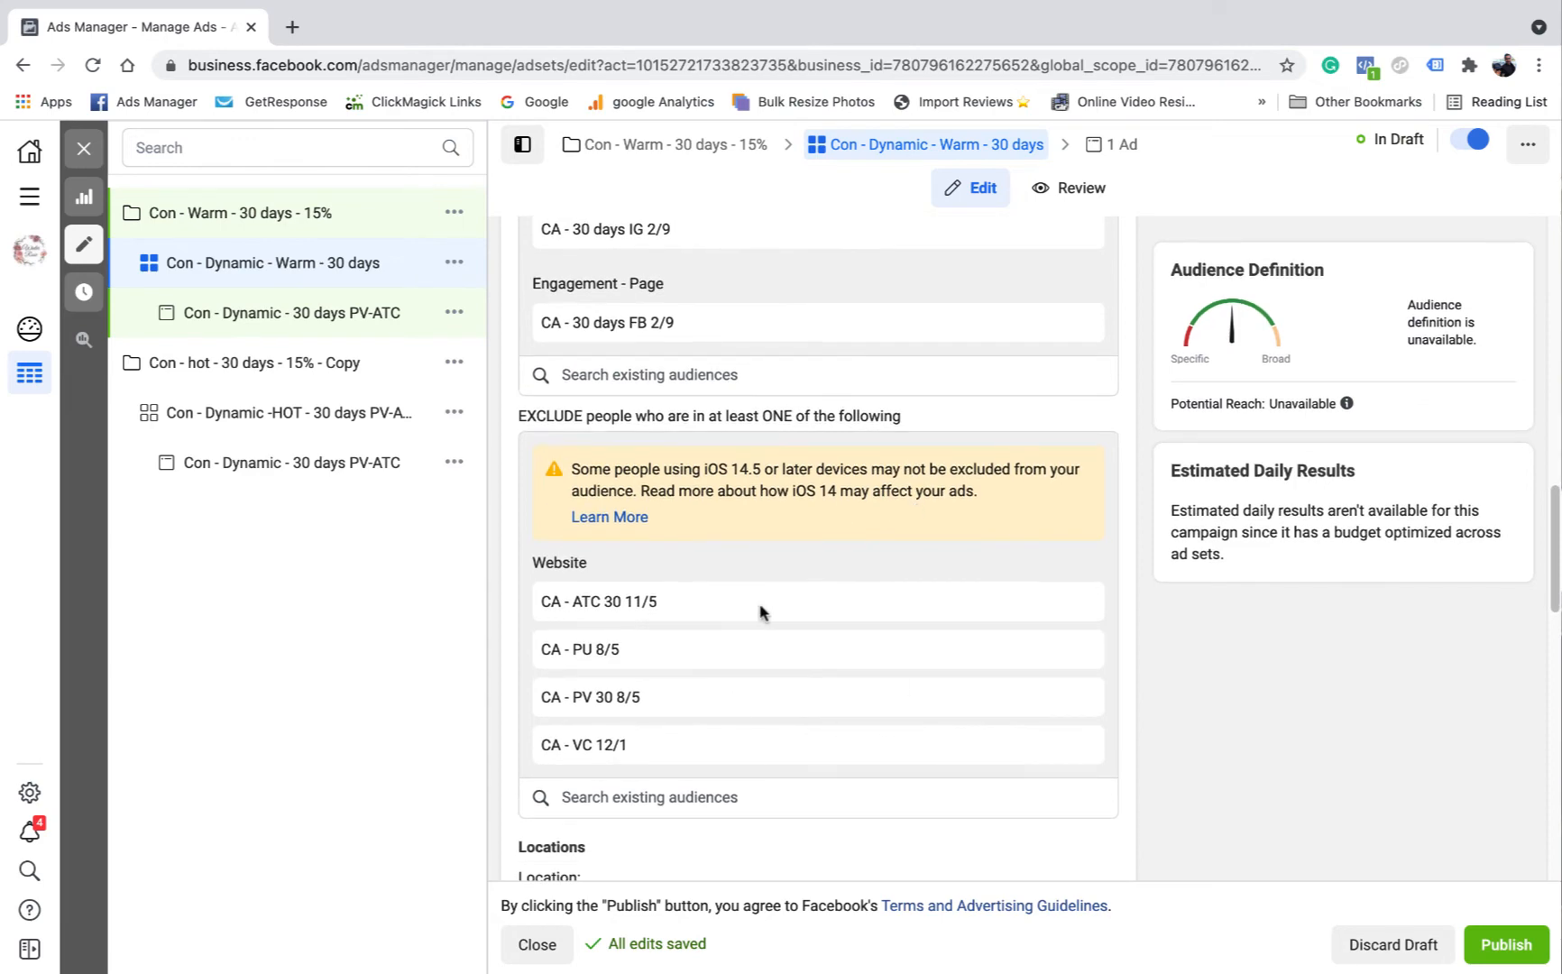
{"action": "scroll", "coordinate": [775, 586], "scroll_direction": "down", "scroll_amount": 2}
{"action": "scroll", "coordinate": [749, 669], "scroll_direction": "down", "scroll_amount": 3}
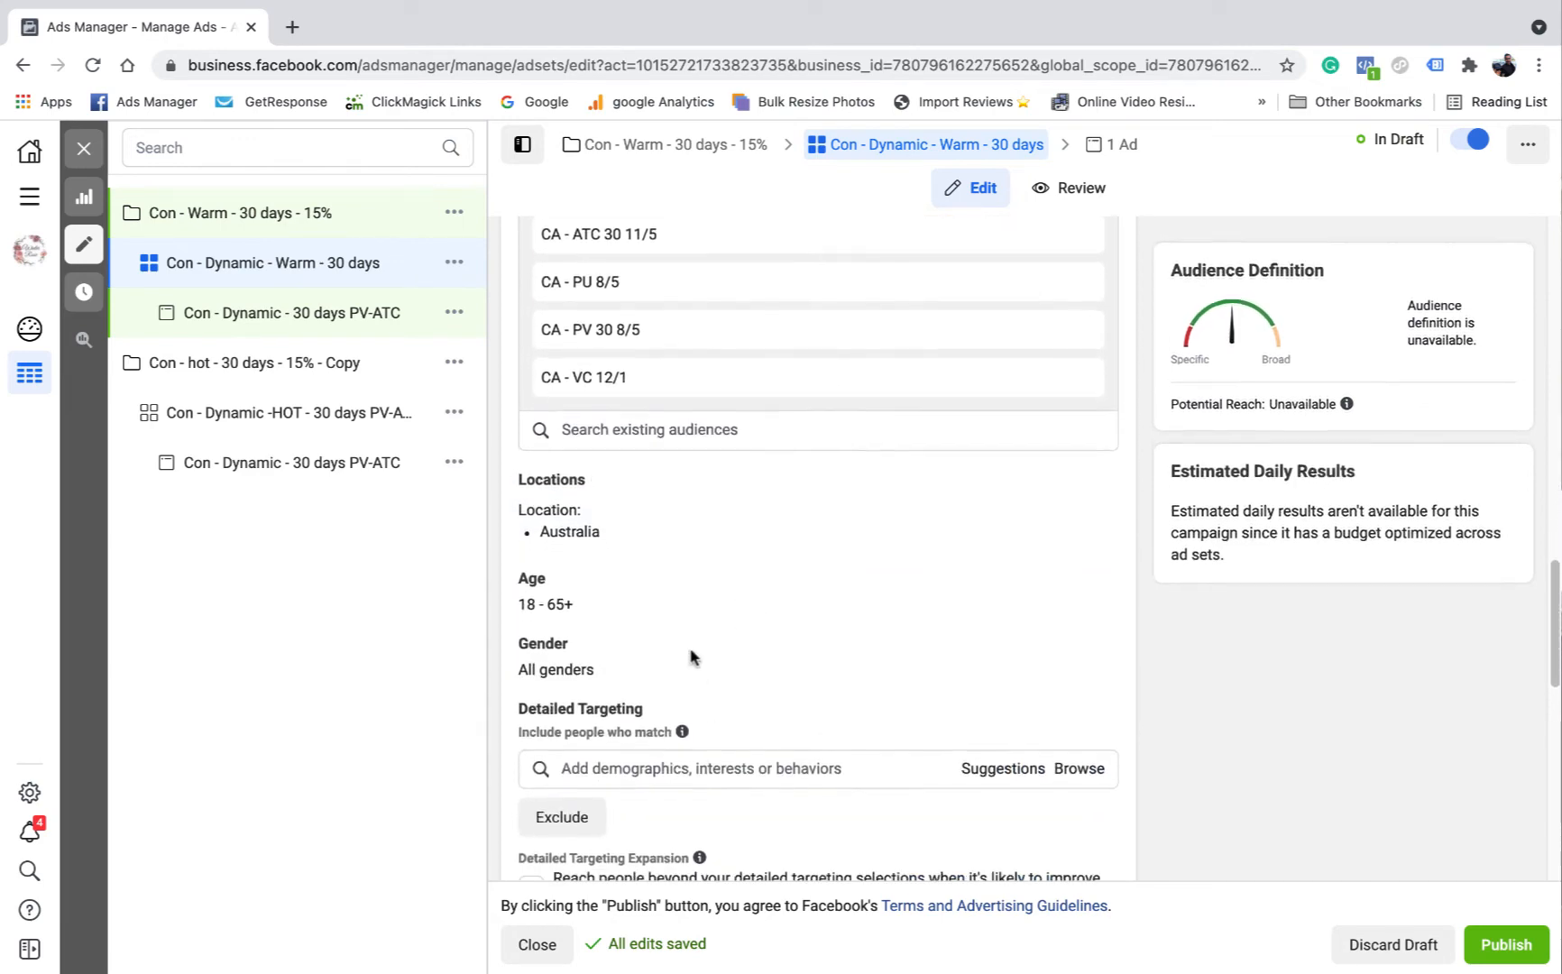
{"action": "scroll", "coordinate": [701, 646], "scroll_direction": "down", "scroll_amount": 6}
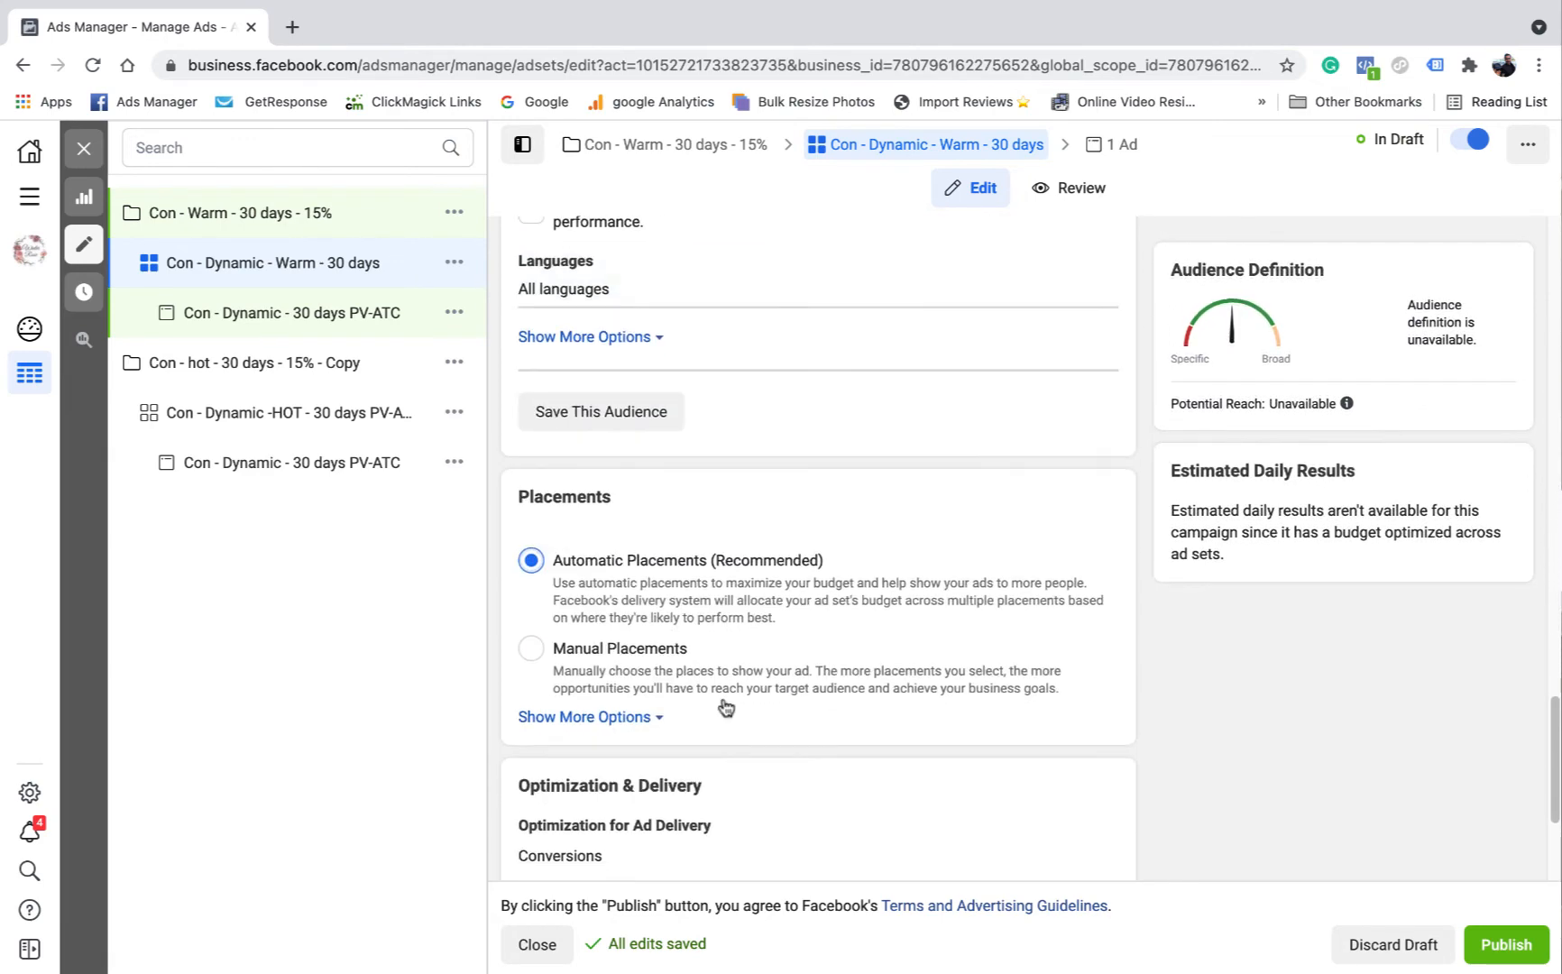
{"action": "scroll", "coordinate": [949, 523], "scroll_direction": "up", "scroll_amount": 5}
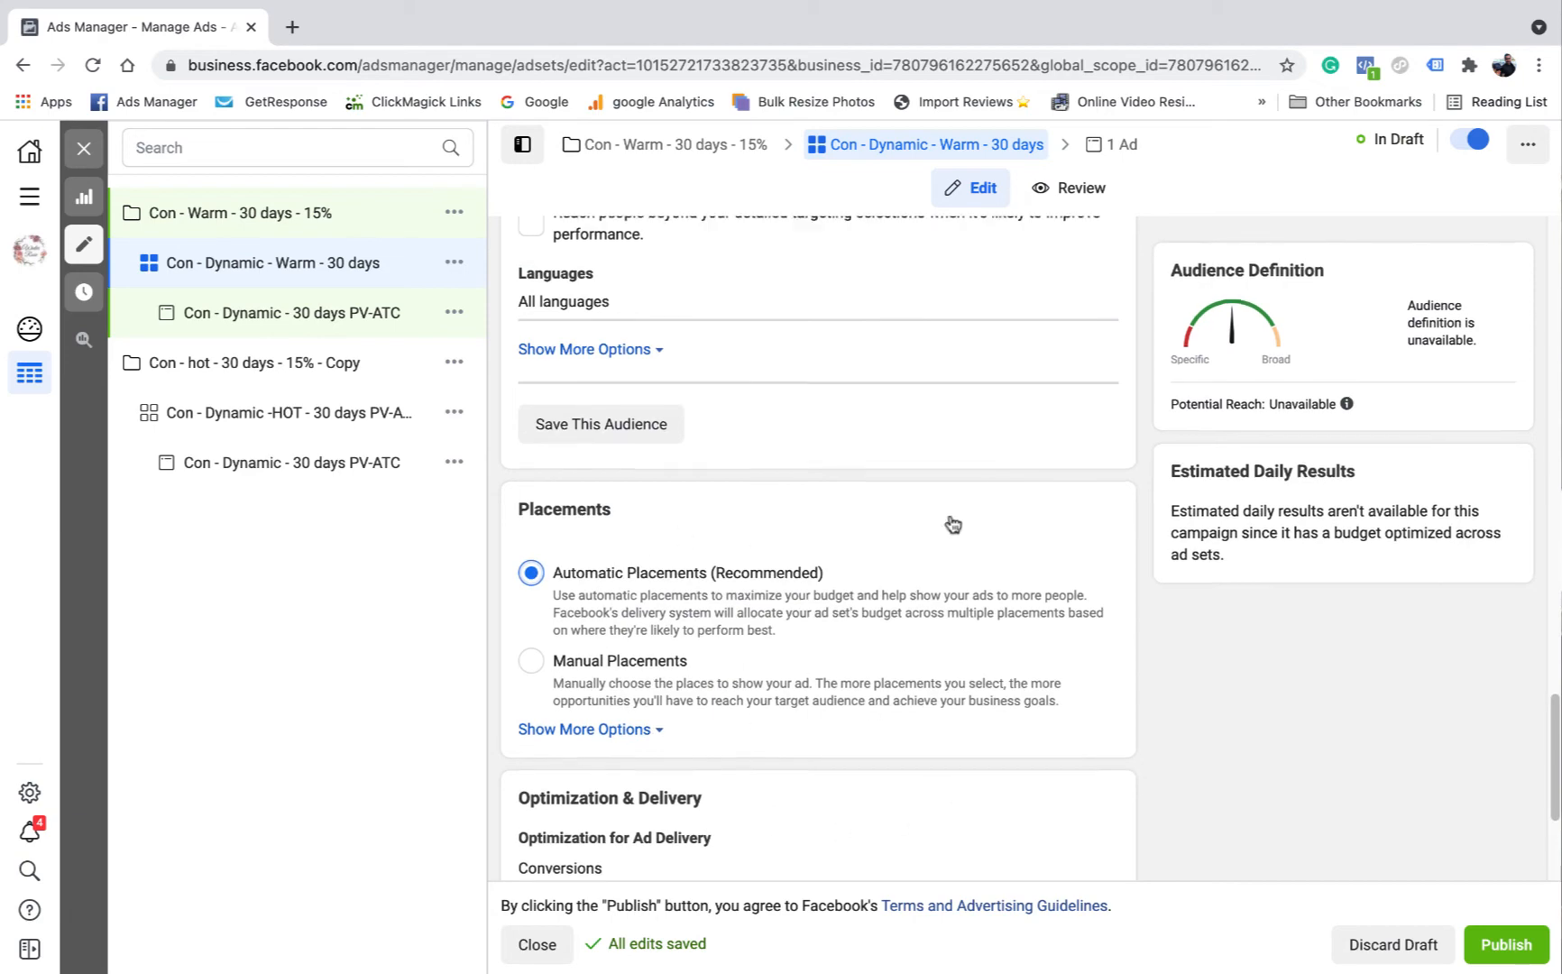
Step: Open the ad inside the warm ad set and rename it as "Con - Dynamic - 30 days - Warm"
{"action": "left_click", "coordinate": [1127, 146]}
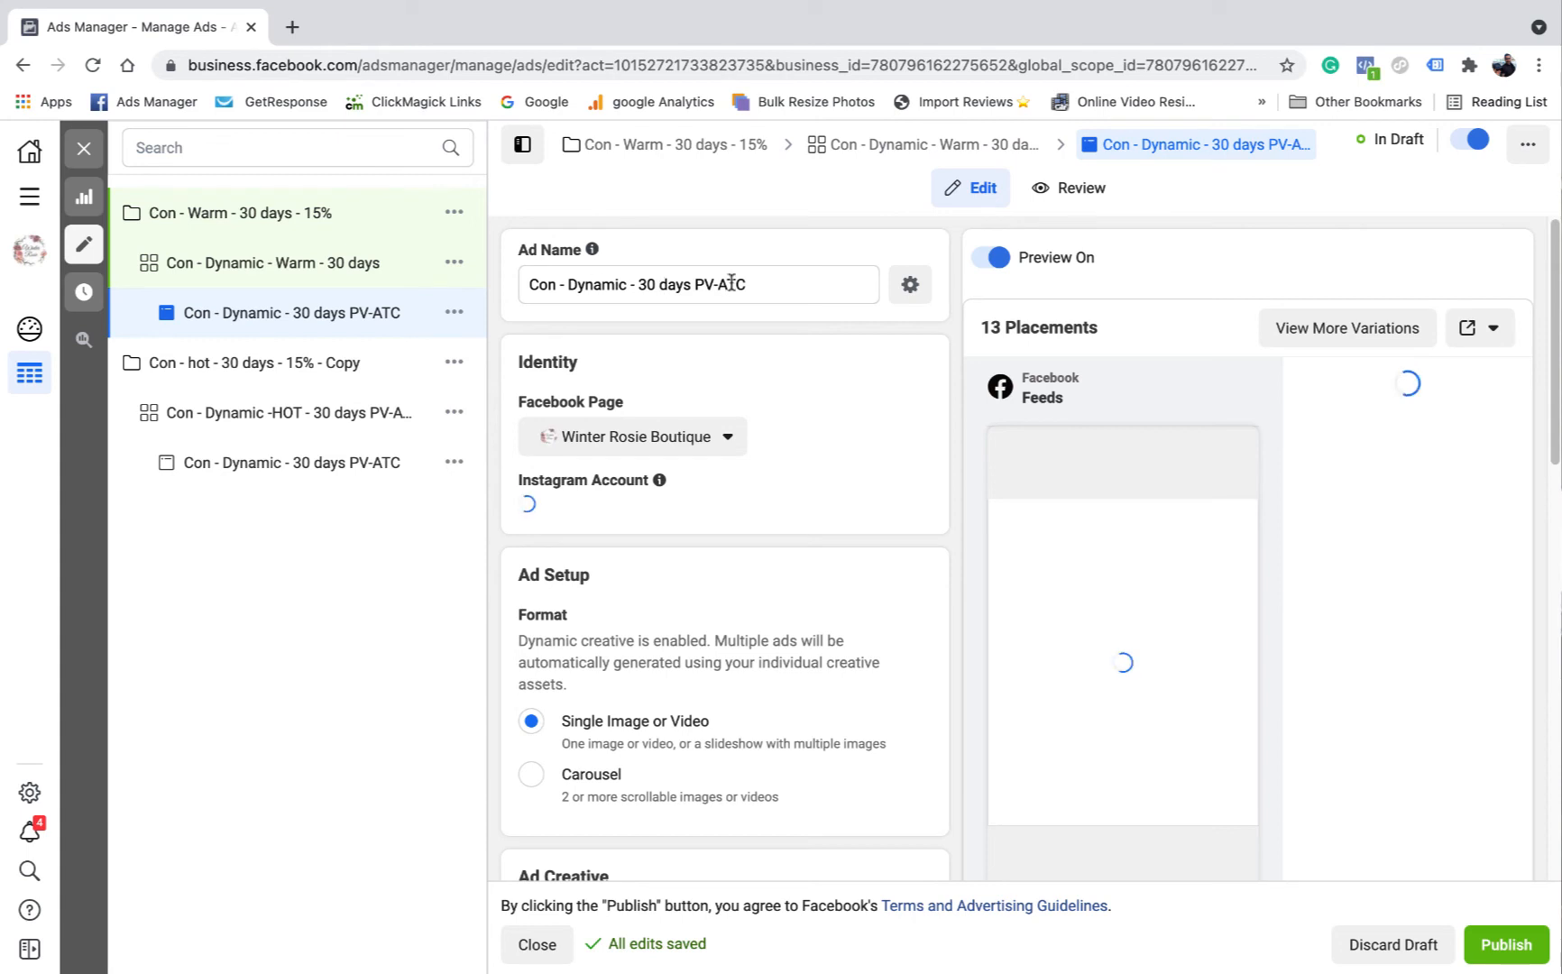
{"action": "left_click_drag", "start_coordinate": [693, 283], "coordinate": [830, 314]}
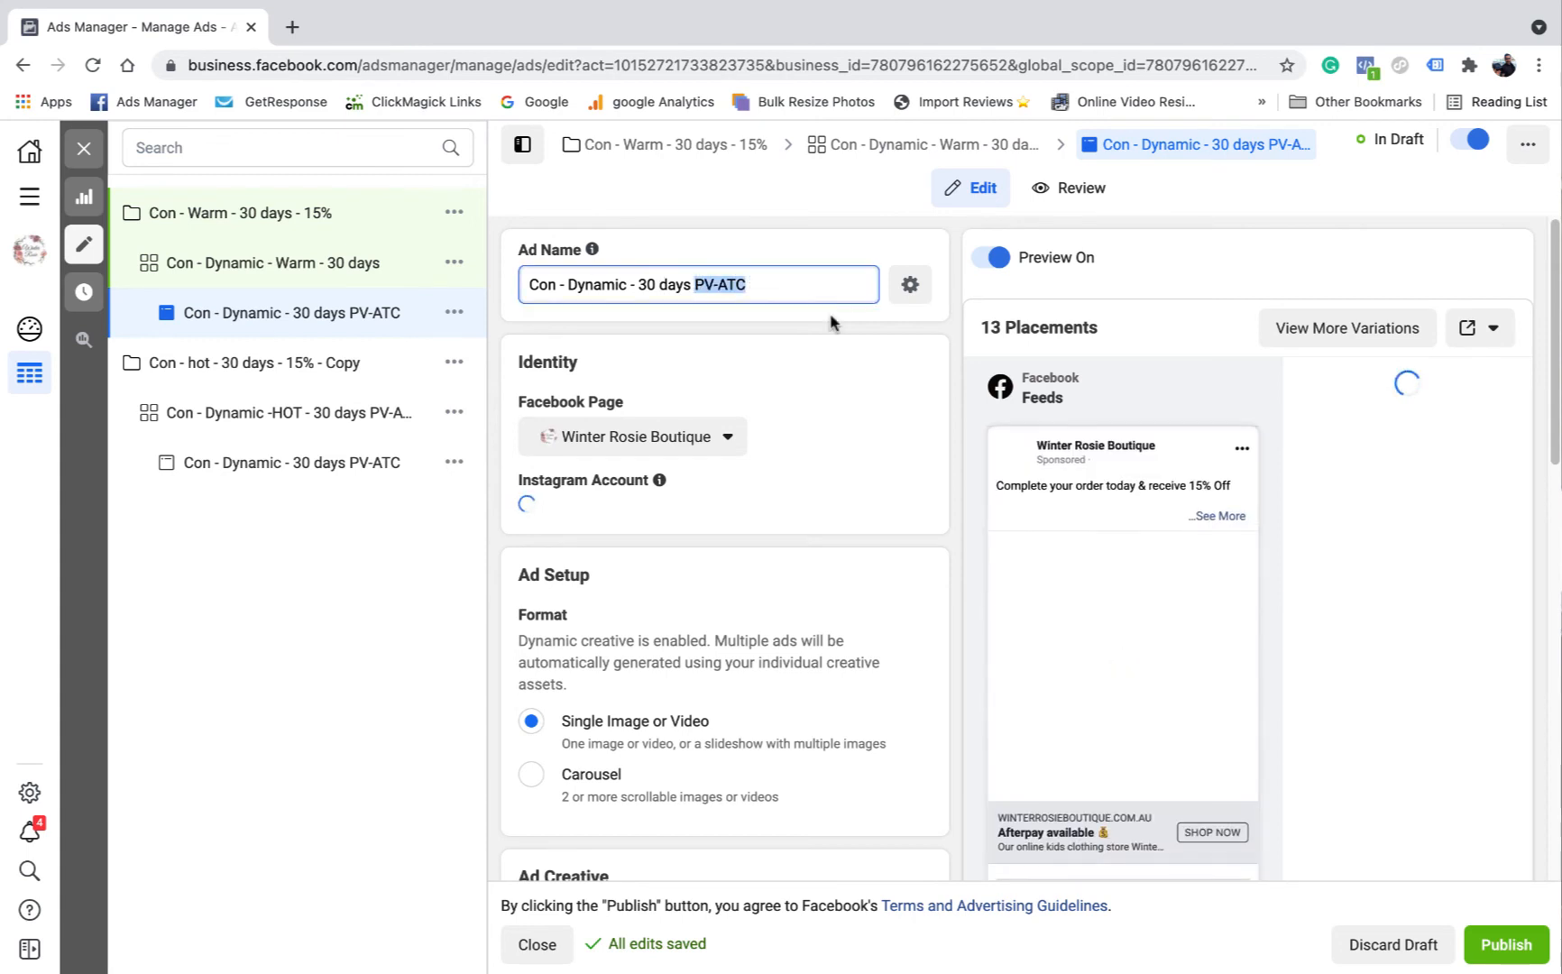
{"action": "type", "text": "War"}
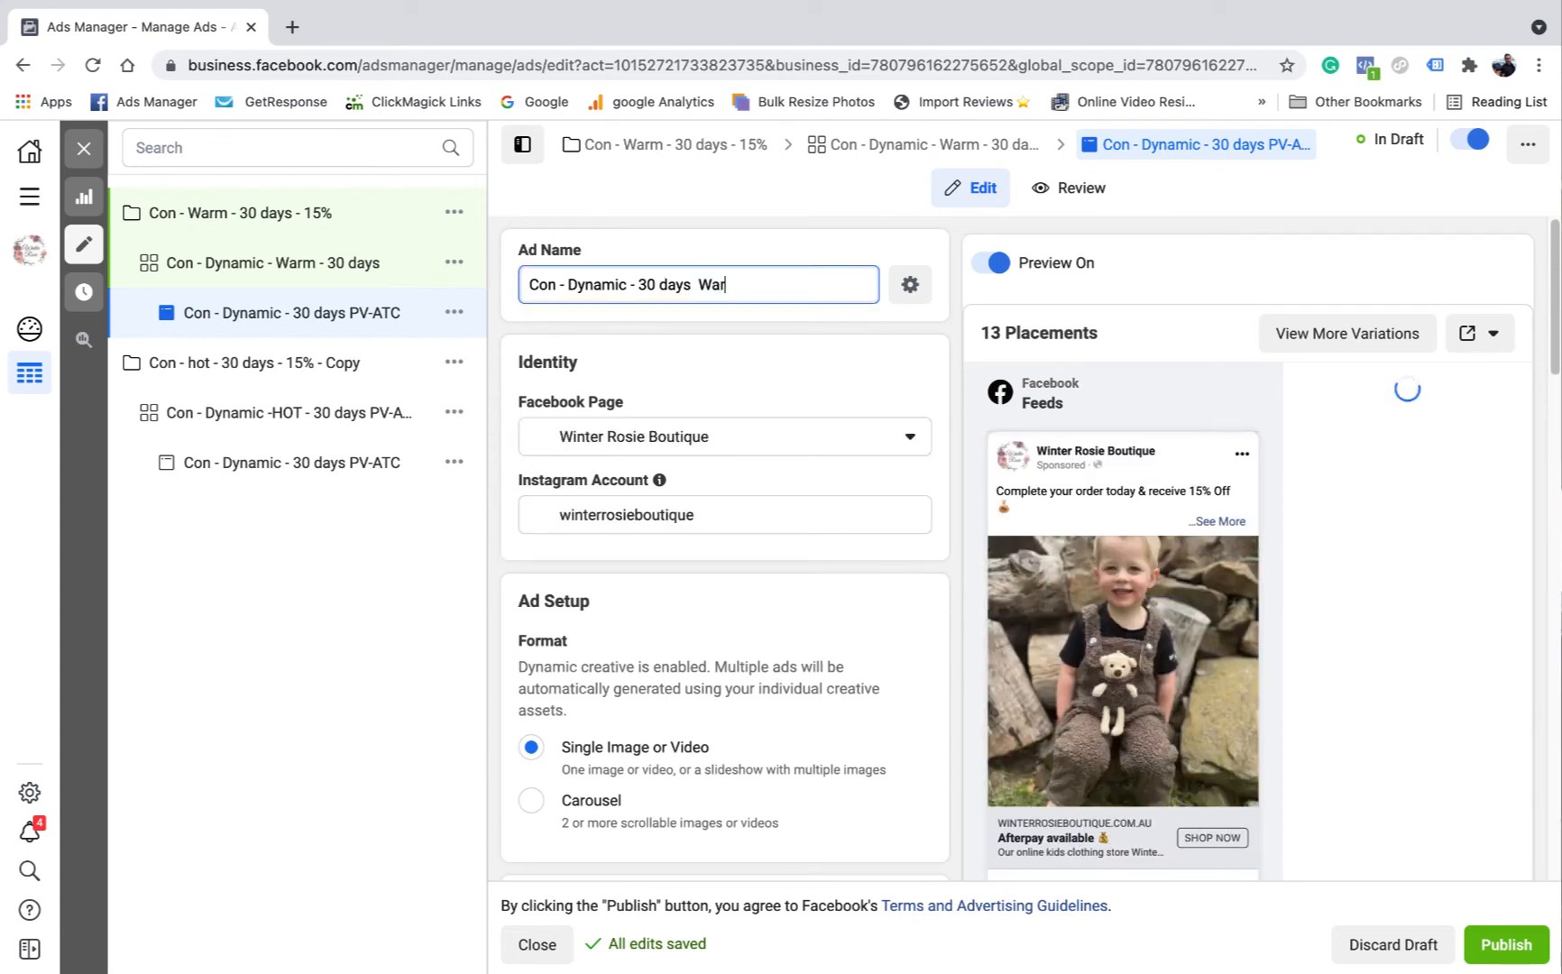
{"action": "type", "text": "m"}
{"action": "left_click", "coordinate": [691, 284]}
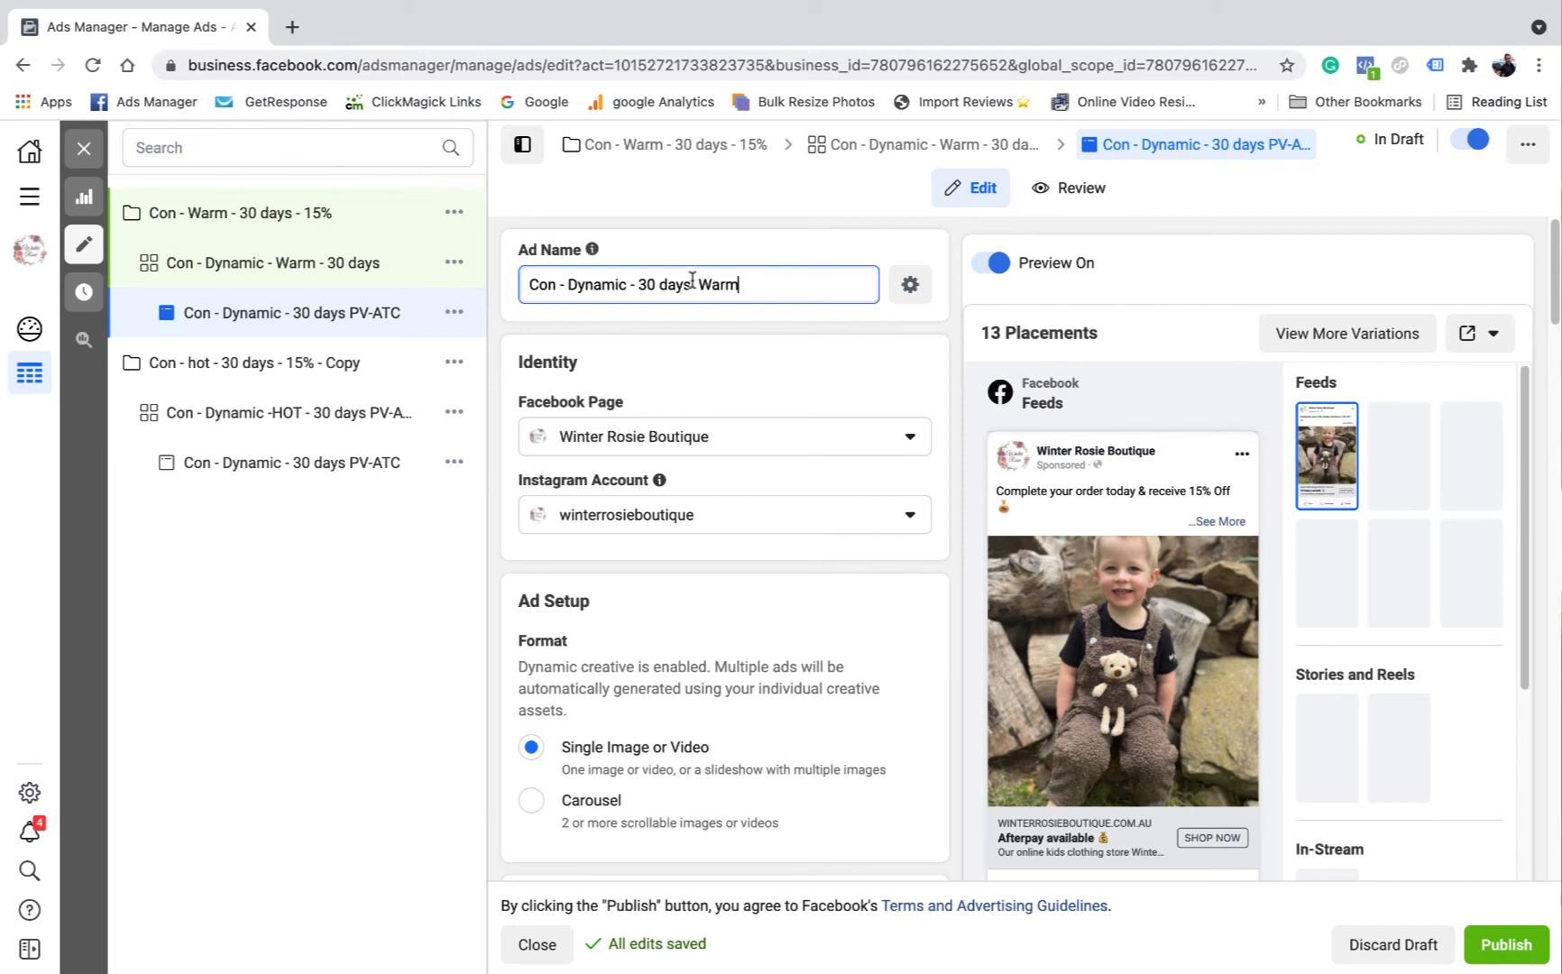
{"action": "type", "text": "-"}
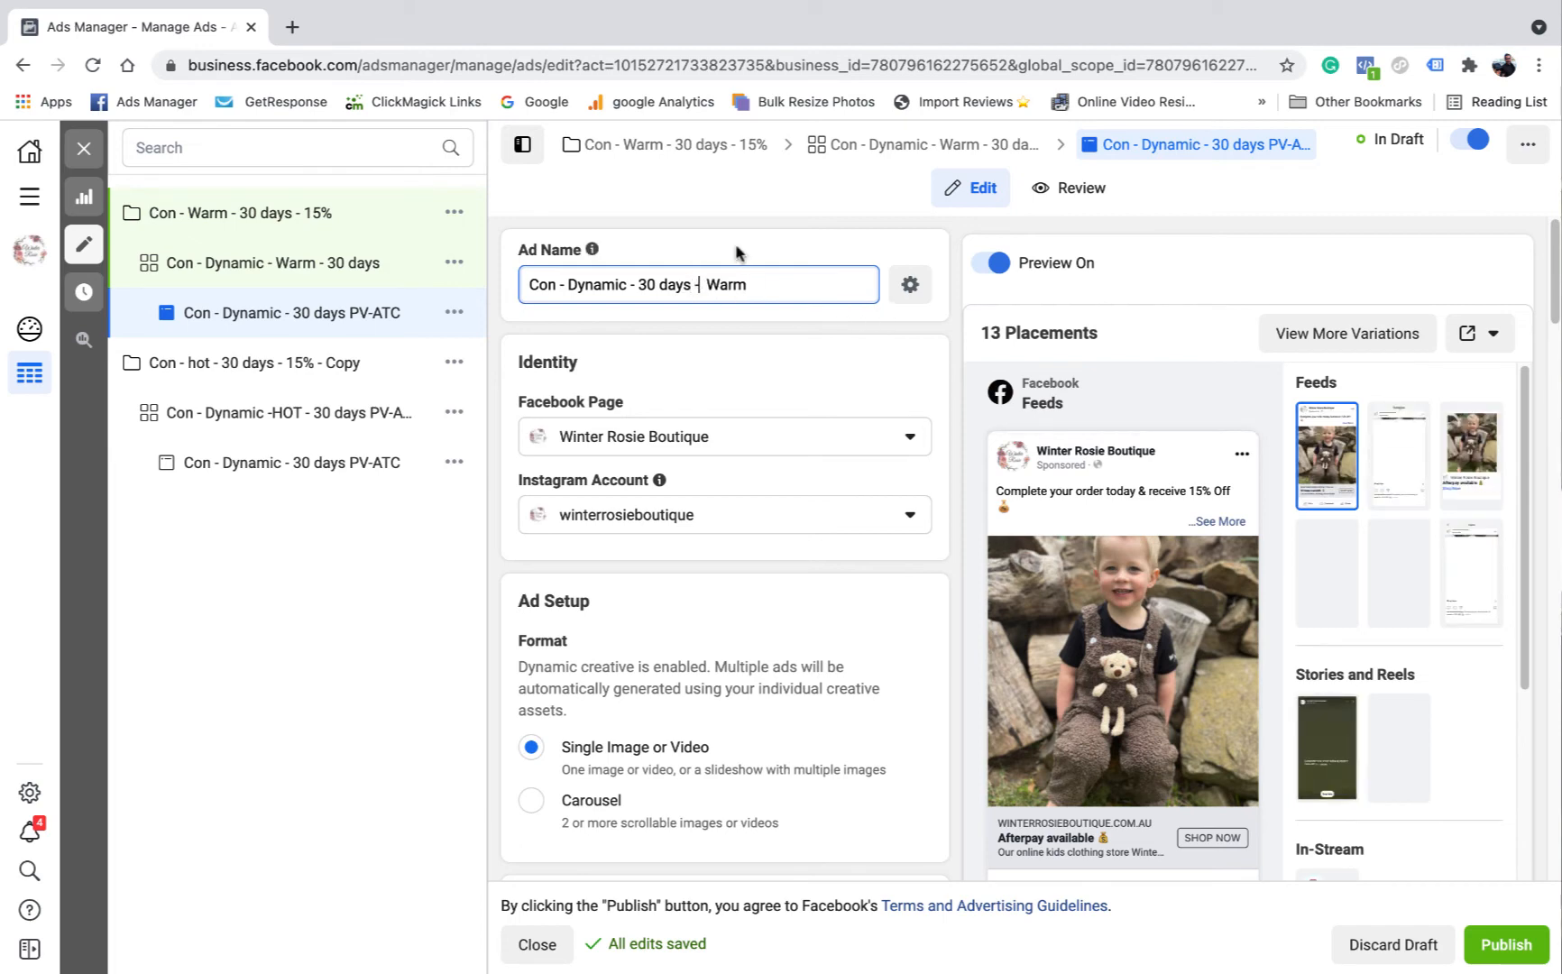
{"action": "left_click", "coordinate": [735, 252]}
Step: Skim the warm ad's whole setup, from identity and format through media to headlines and call to action
{"action": "scroll", "coordinate": [719, 425], "scroll_direction": "down", "scroll_amount": 4}
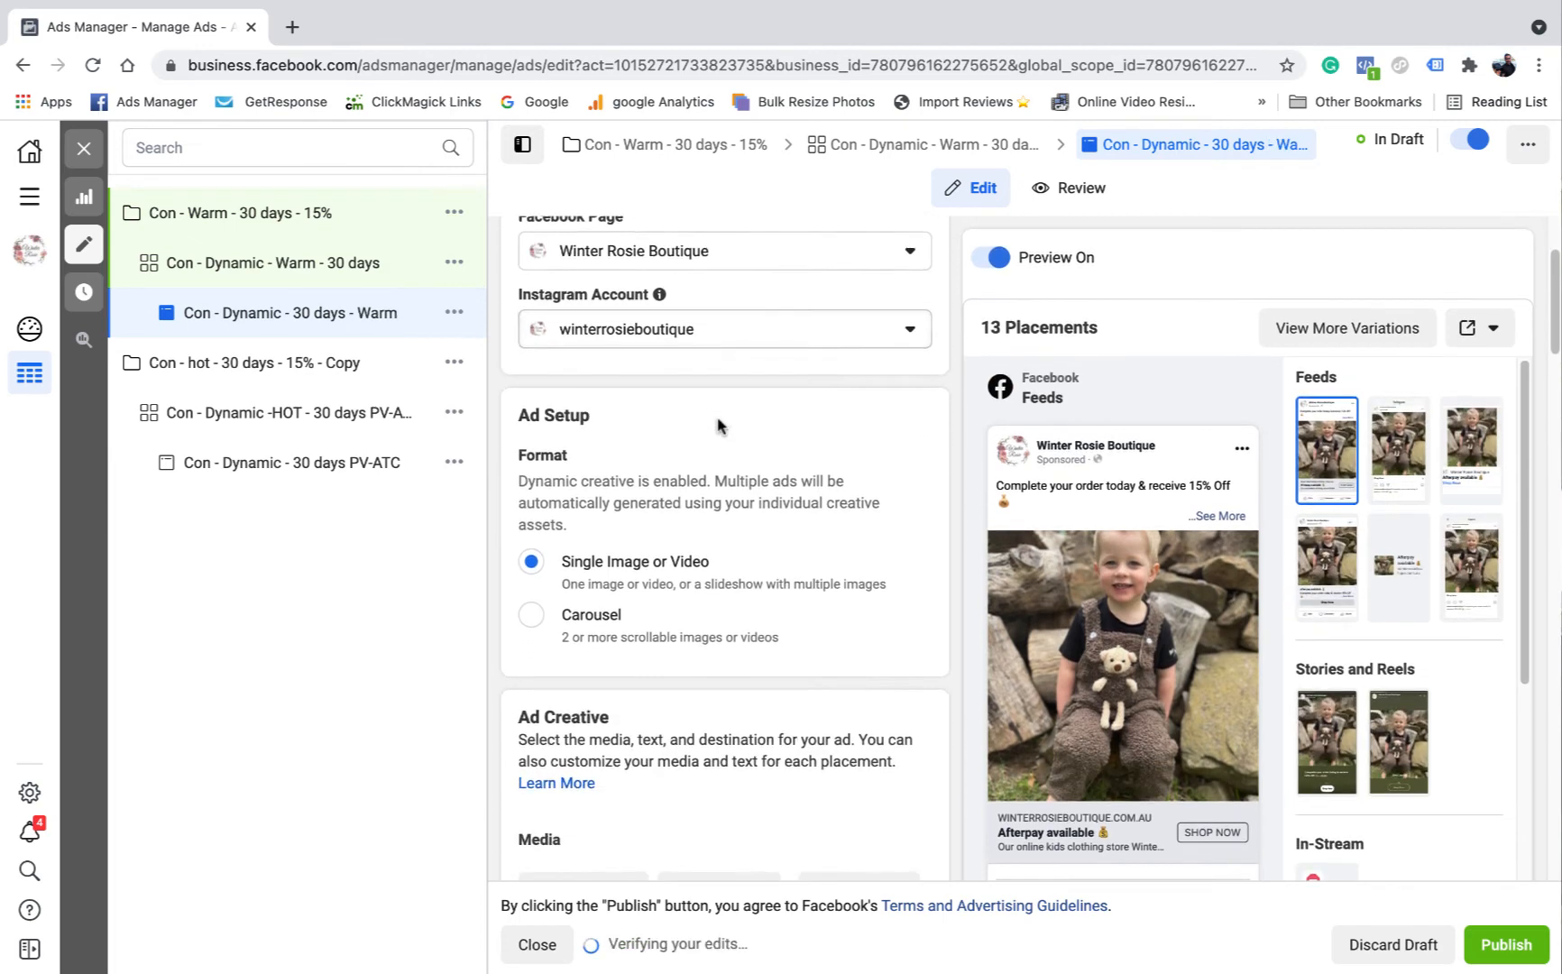
{"action": "scroll", "coordinate": [719, 426], "scroll_direction": "down", "scroll_amount": 8}
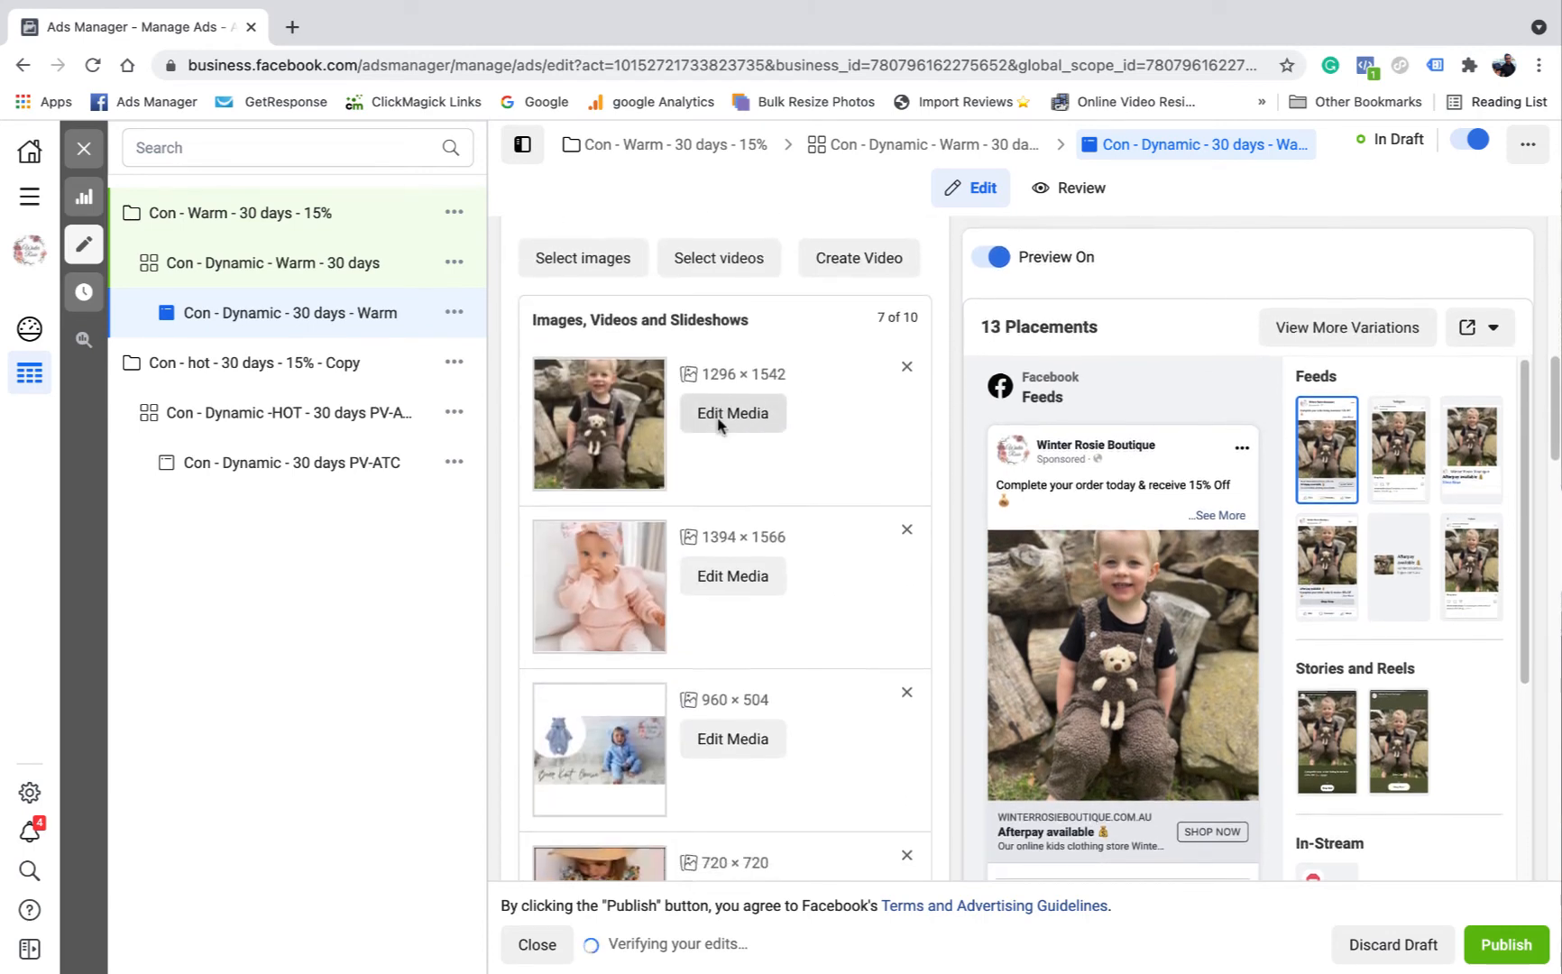
{"action": "scroll", "coordinate": [721, 429], "scroll_direction": "down", "scroll_amount": 3}
{"action": "scroll", "coordinate": [721, 429], "scroll_direction": "down", "scroll_amount": 3}
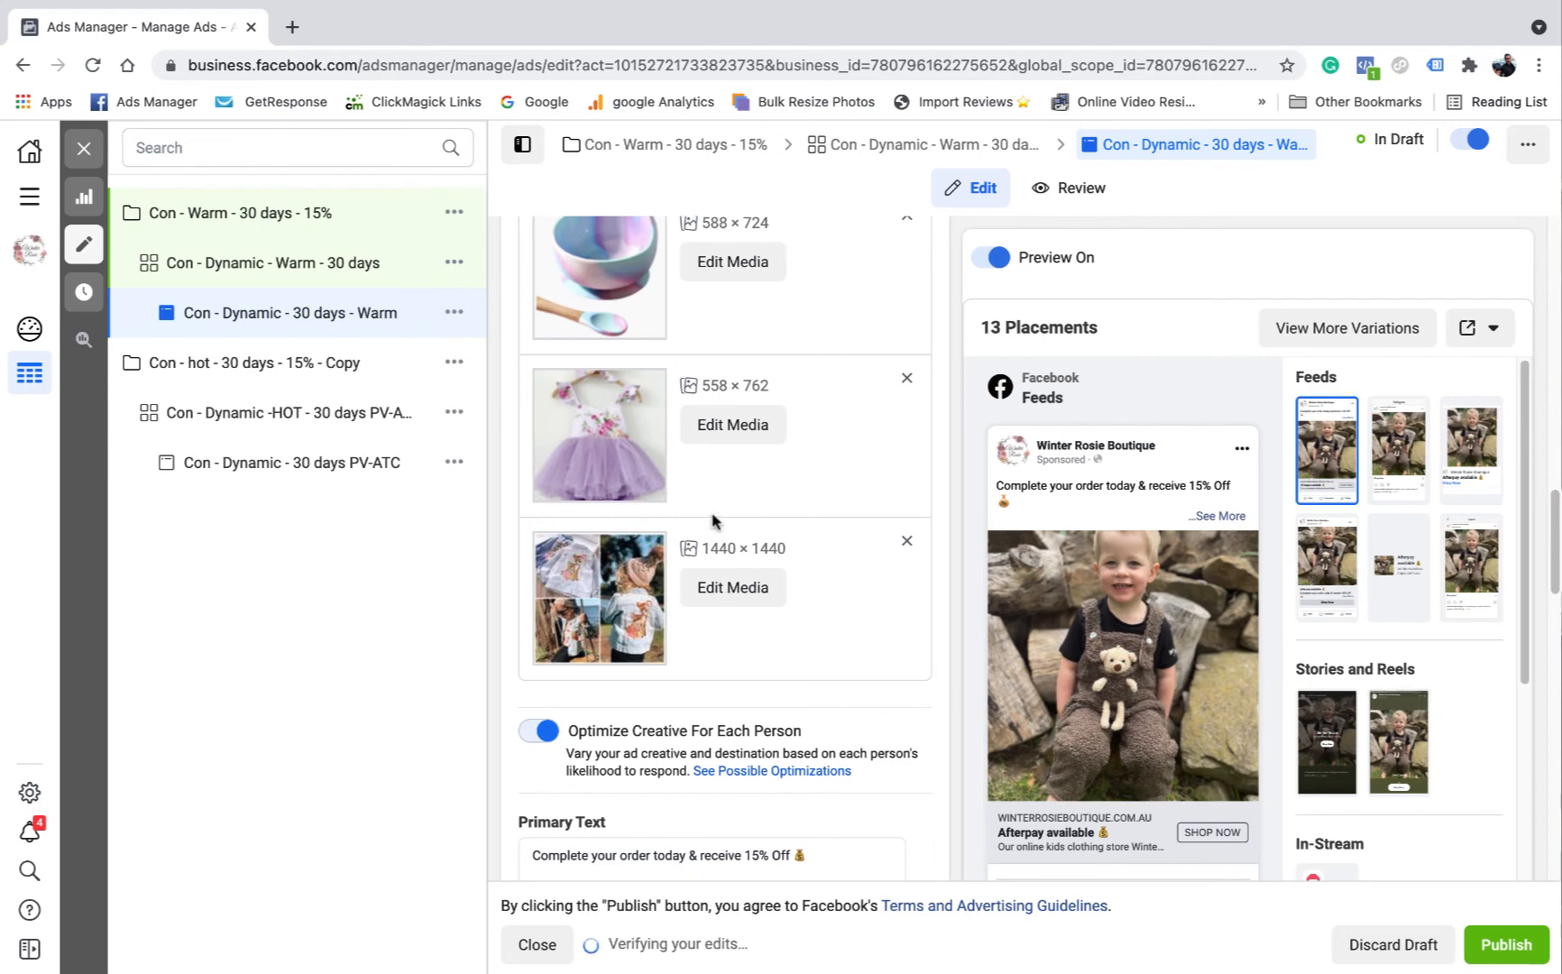
{"action": "scroll", "coordinate": [715, 516], "scroll_direction": "down", "scroll_amount": 10}
{"action": "scroll", "coordinate": [793, 582], "scroll_direction": "up", "scroll_amount": 5}
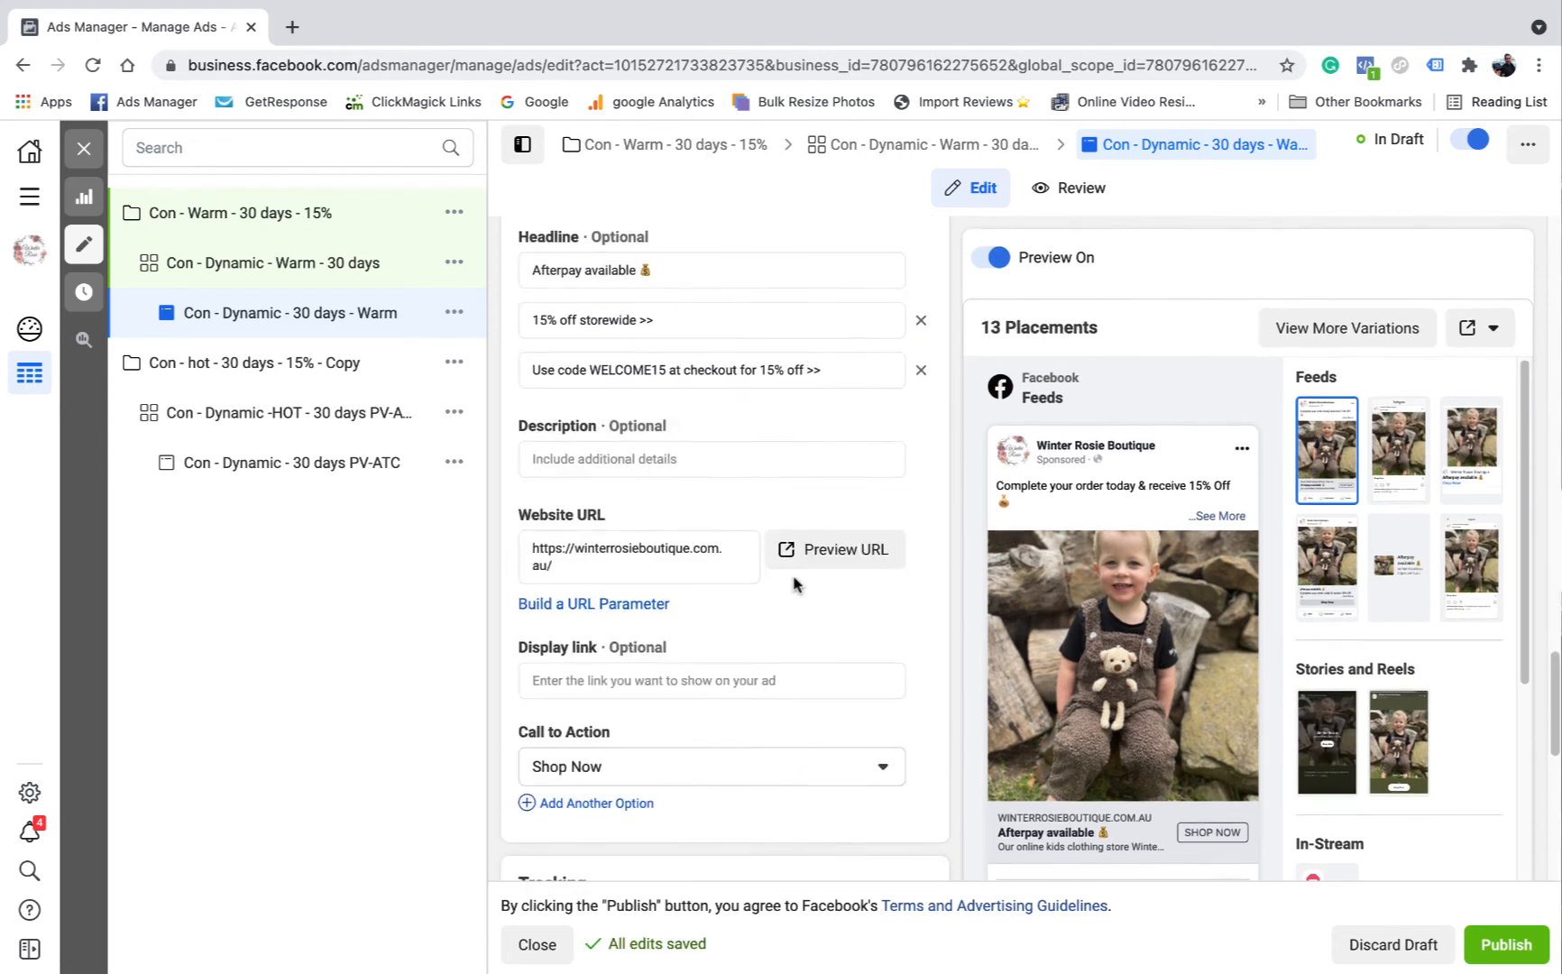
{"action": "scroll", "coordinate": [794, 577], "scroll_direction": "up", "scroll_amount": 15}
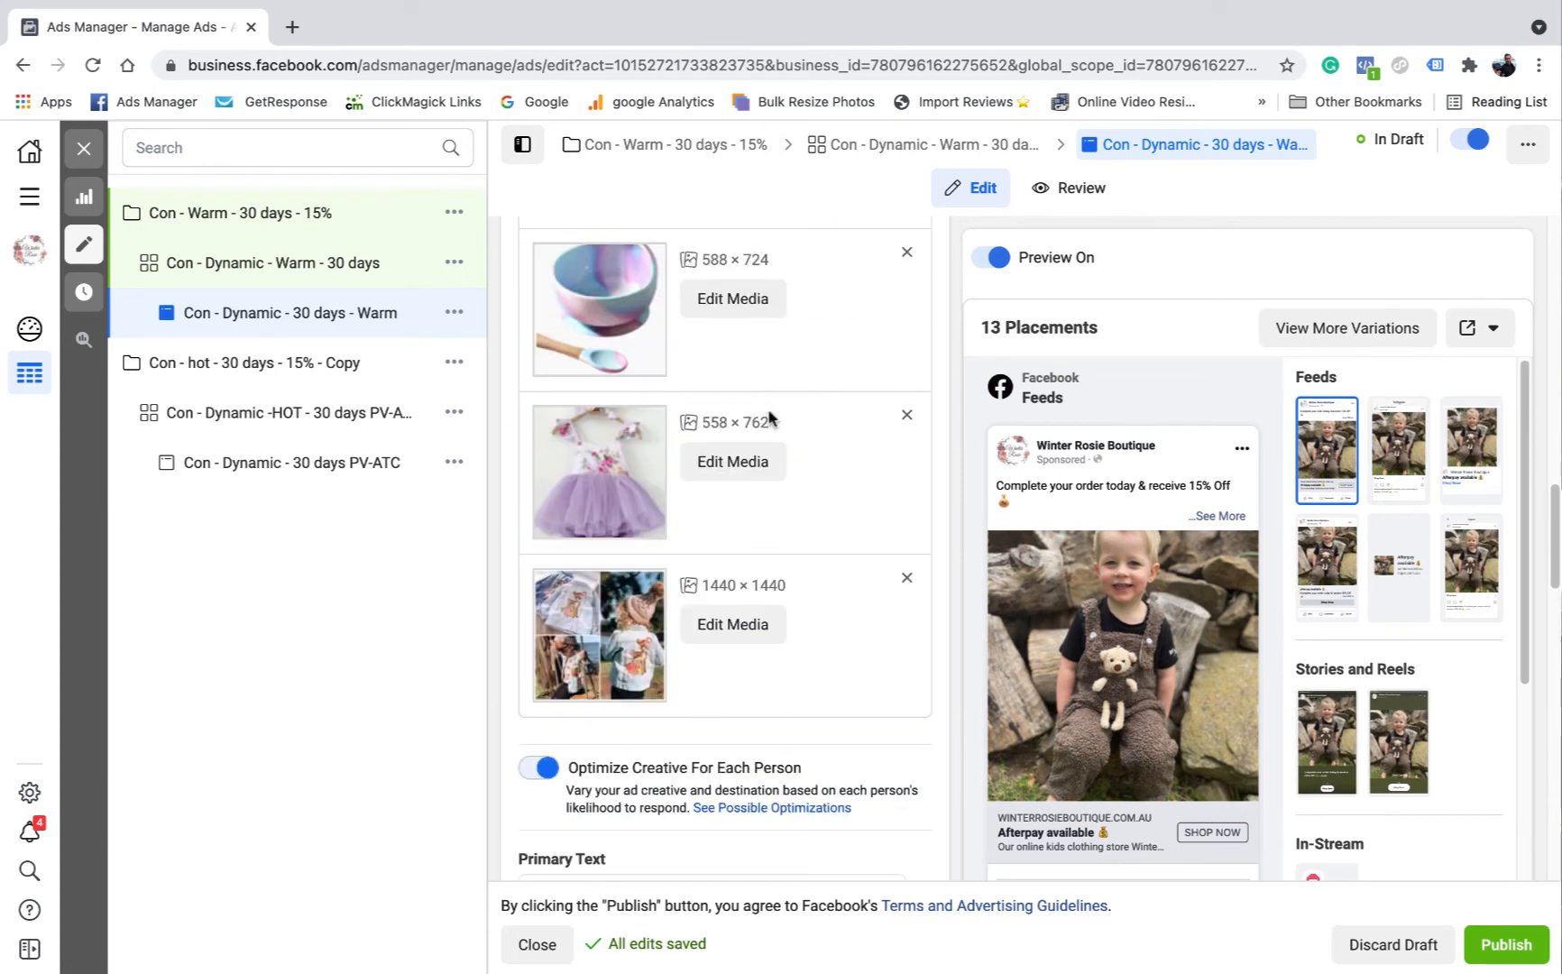
{"action": "scroll", "coordinate": [794, 446], "scroll_direction": "up", "scroll_amount": 5}
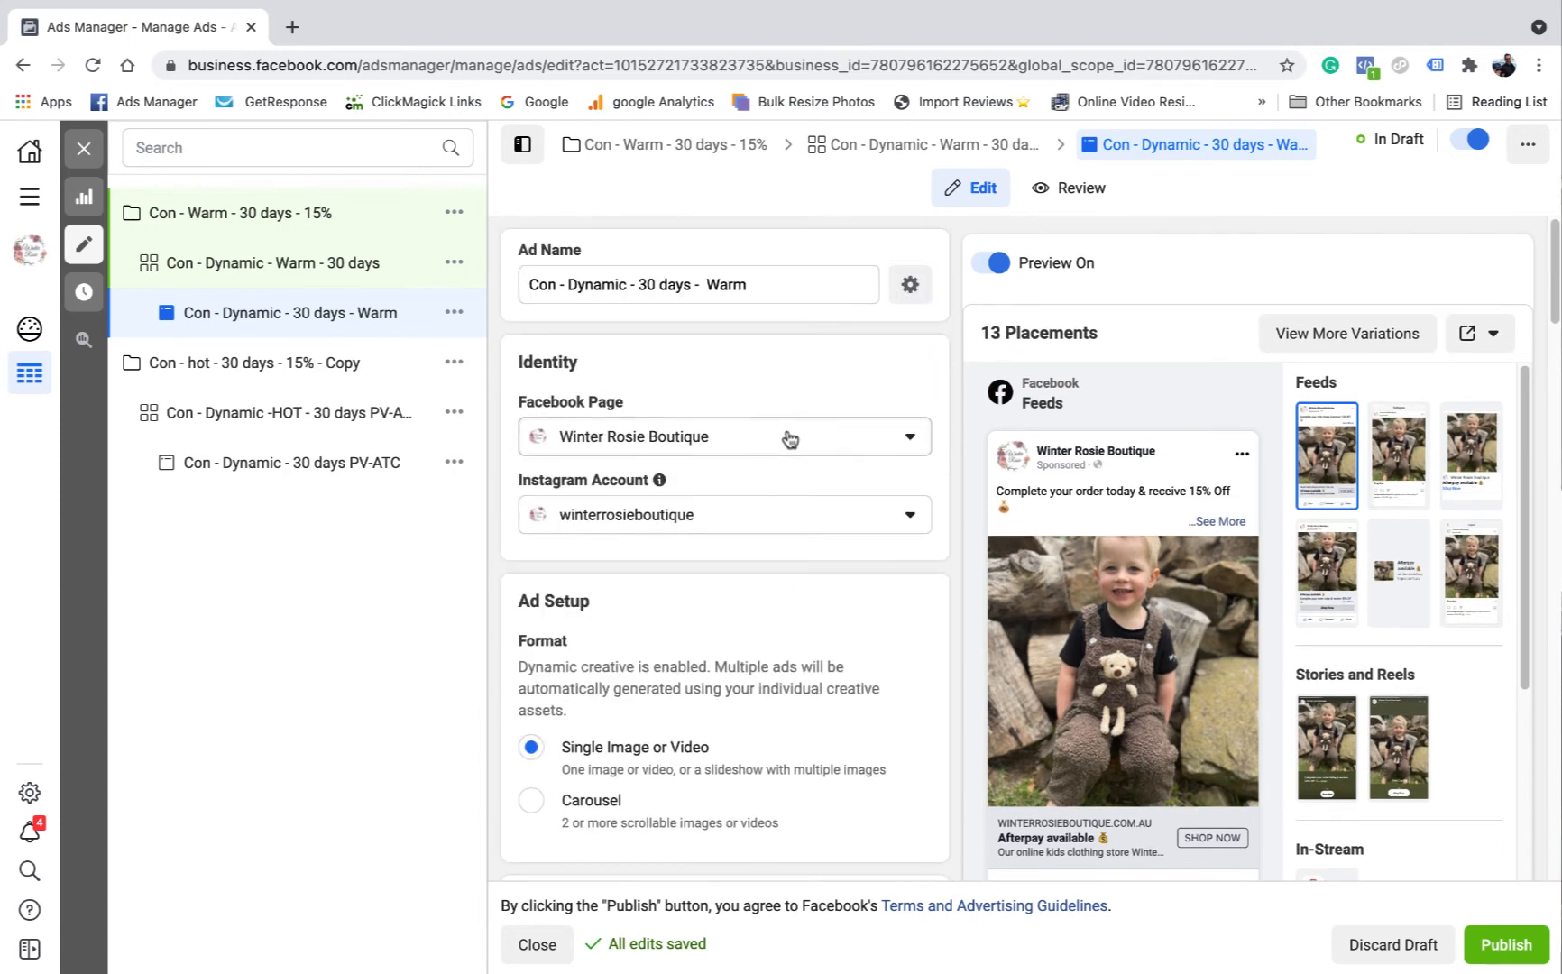
Step: Examine the ad's images, primary text variations, headlines, website URL and call to action for the 15% off offer
{"action": "scroll", "coordinate": [798, 514], "scroll_direction": "down", "scroll_amount": 10}
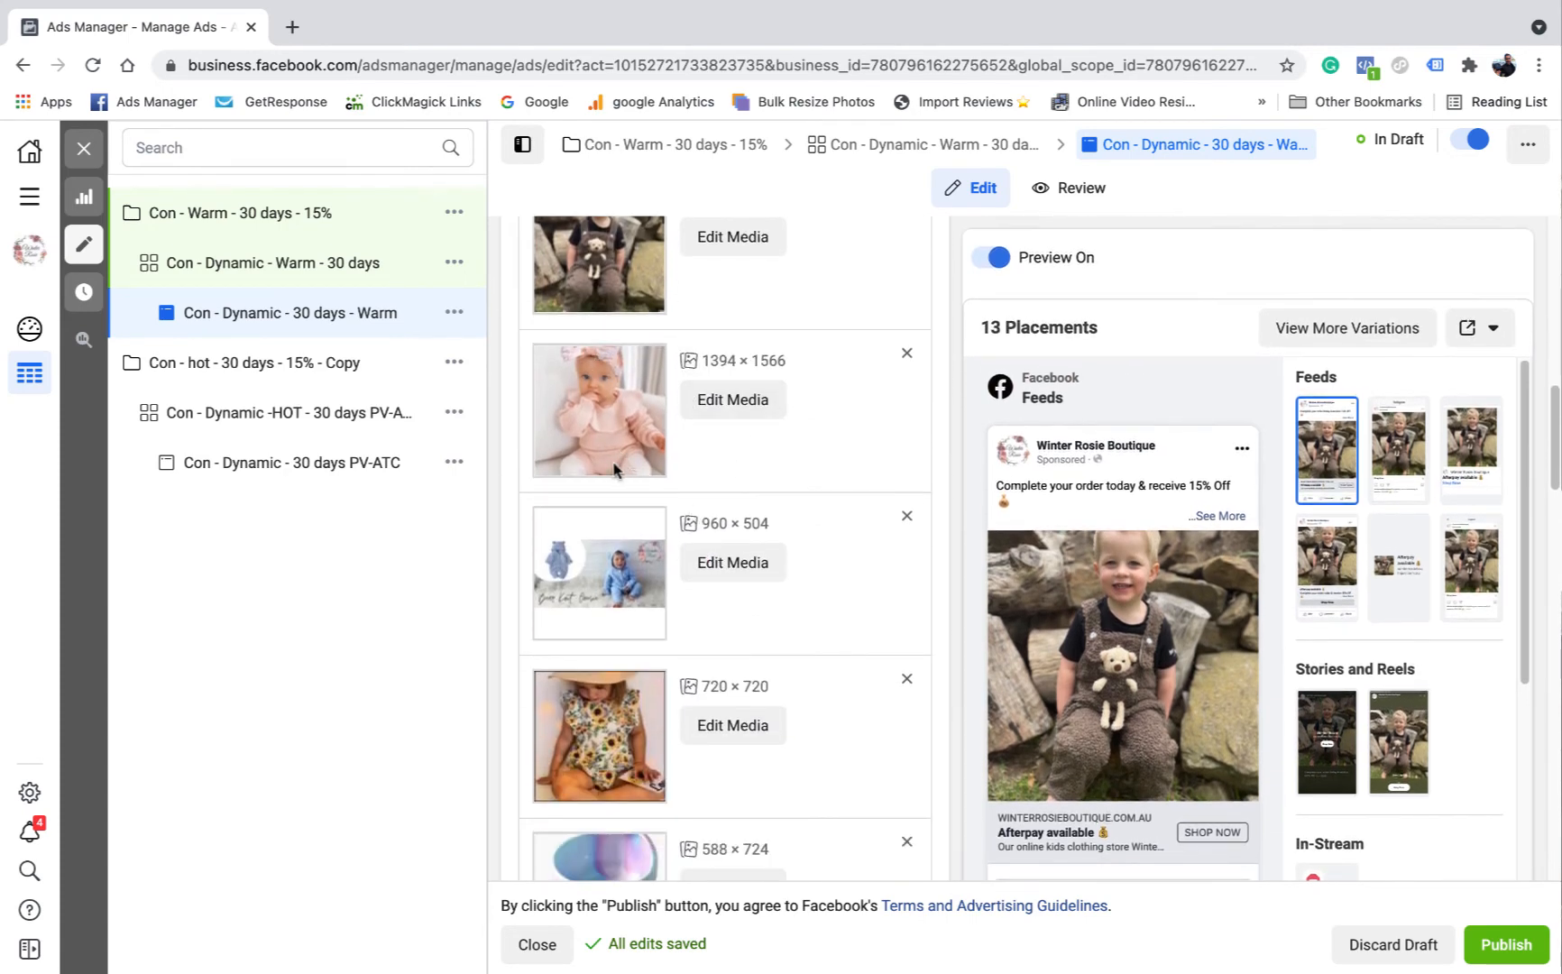
{"action": "scroll", "coordinate": [622, 451], "scroll_direction": "down", "scroll_amount": 5}
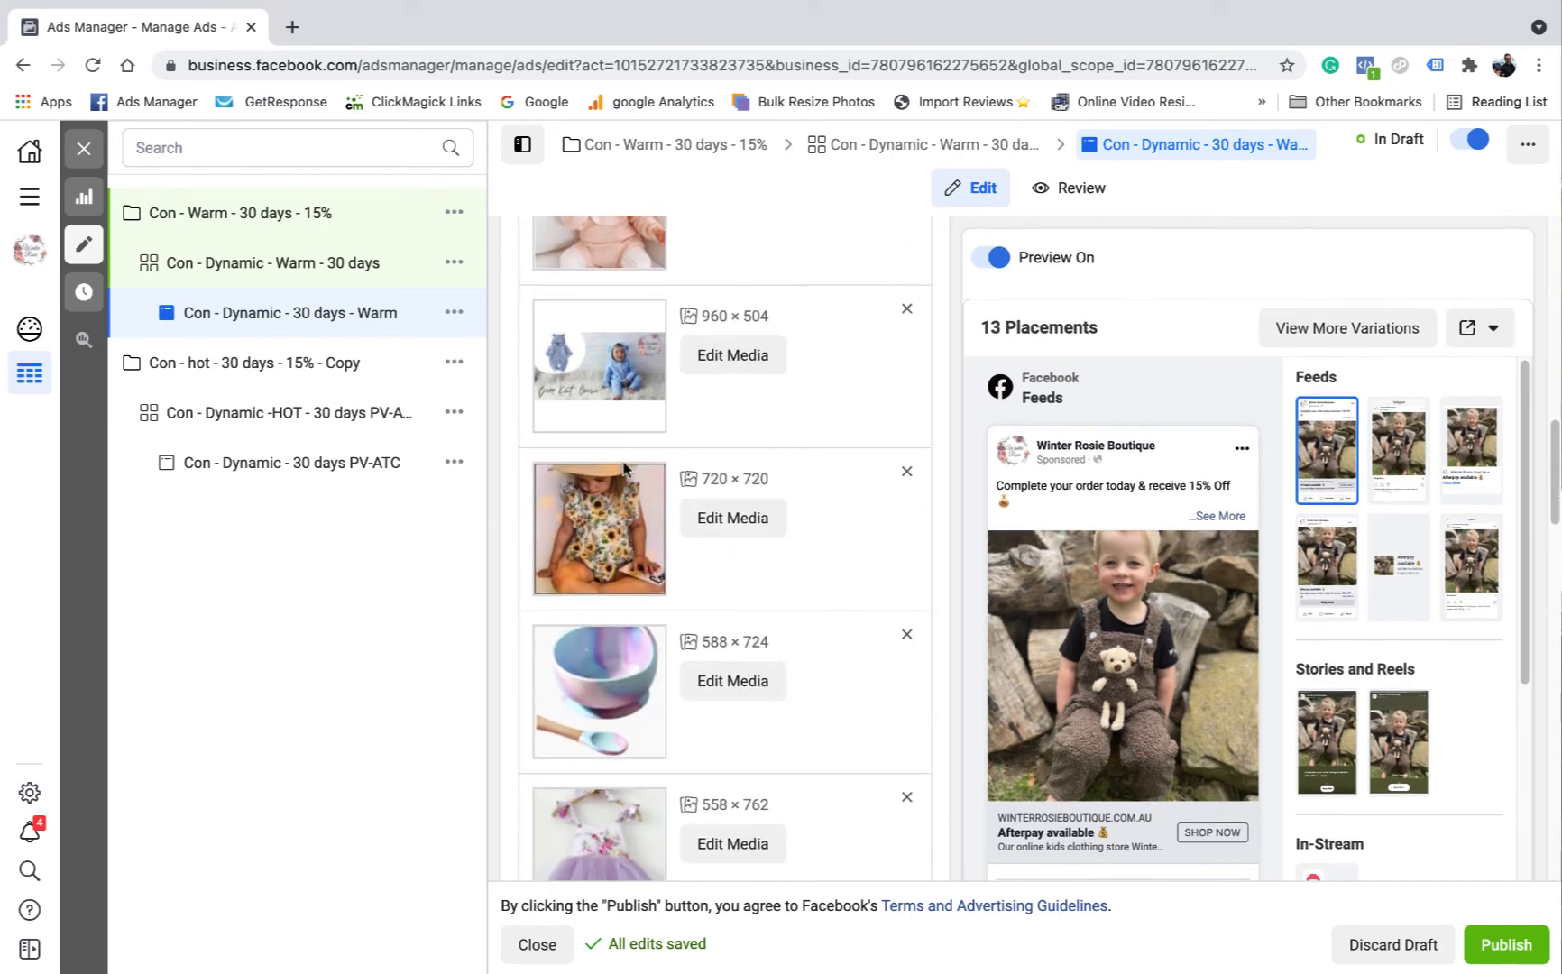
{"action": "scroll", "coordinate": [641, 433], "scroll_direction": "down", "scroll_amount": 7}
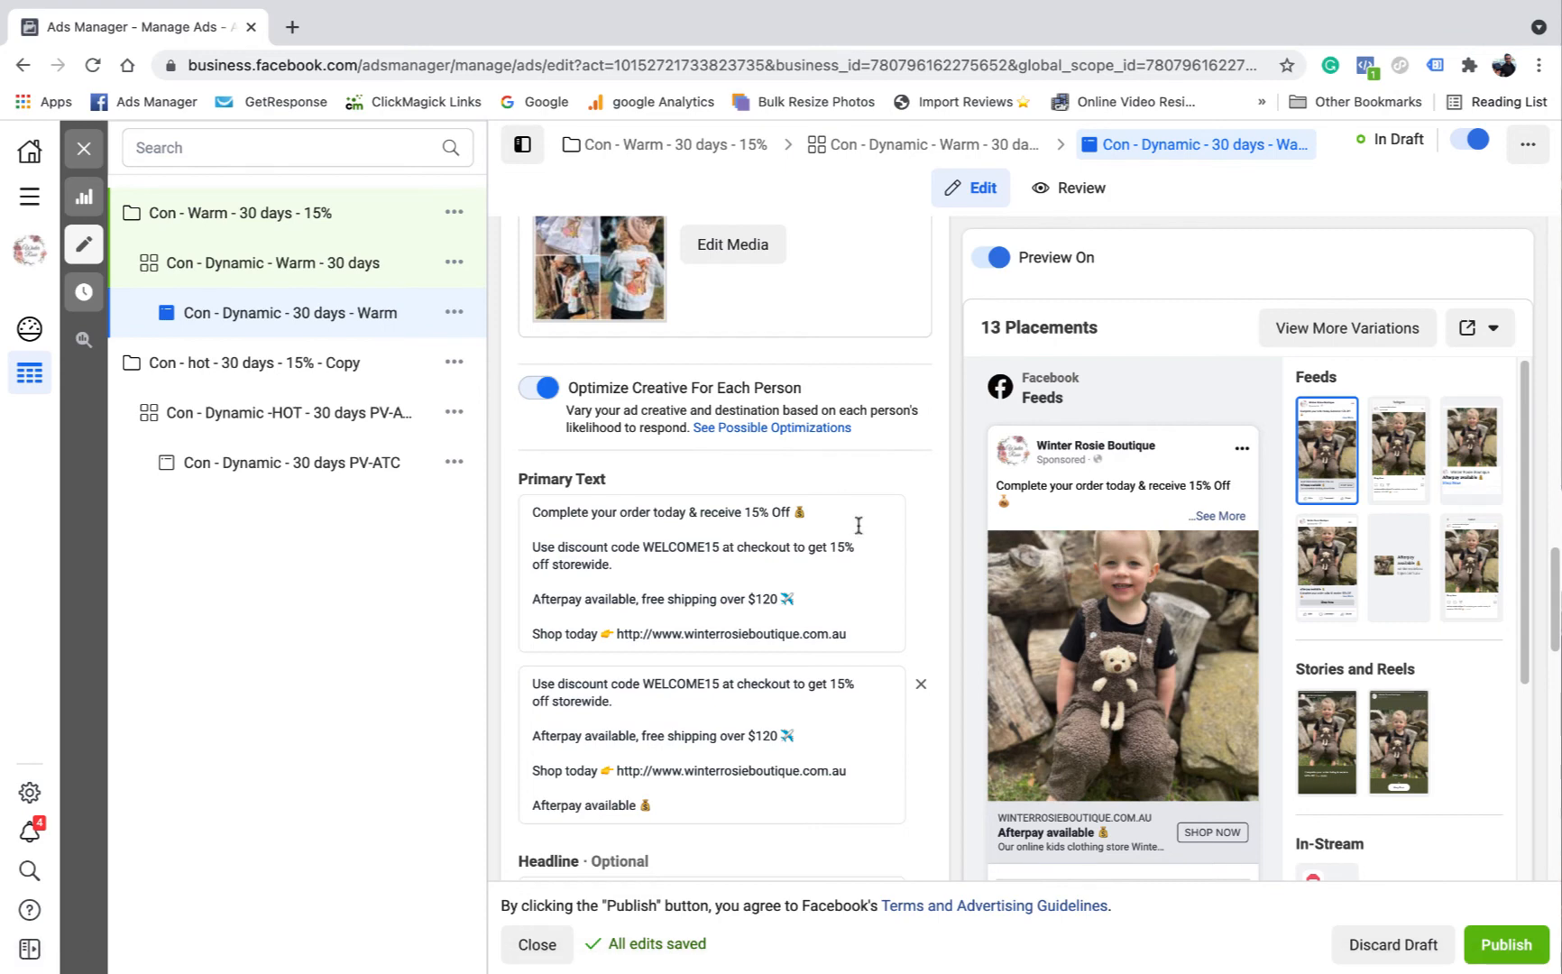
{"action": "scroll", "coordinate": [779, 690], "scroll_direction": "down", "scroll_amount": 1}
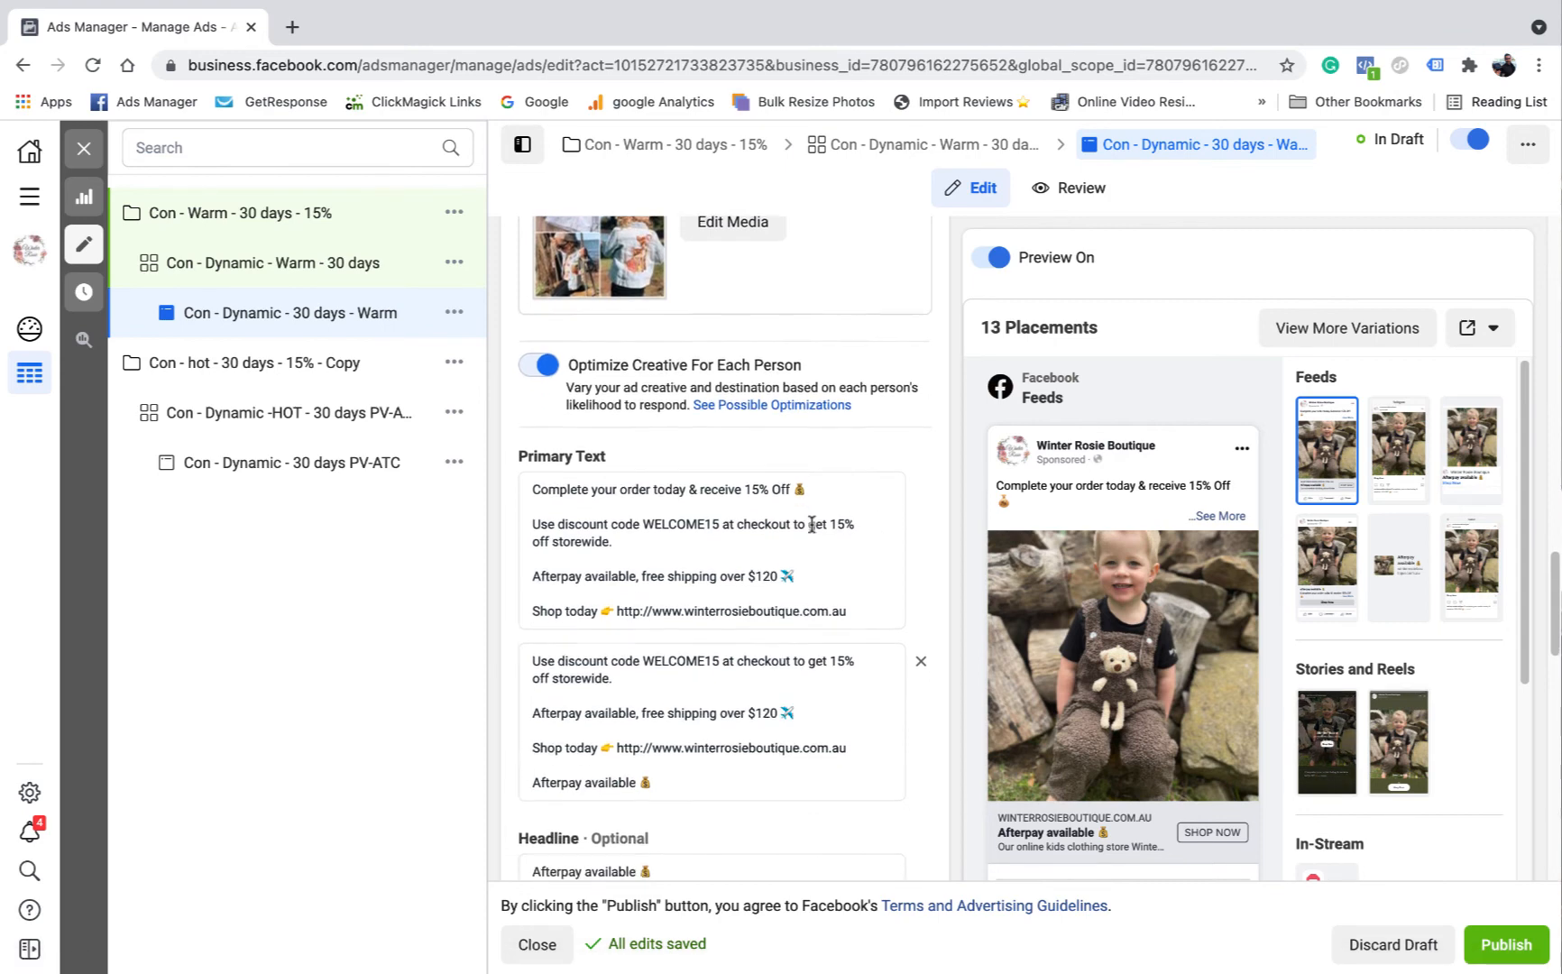
{"action": "scroll", "coordinate": [687, 640], "scroll_direction": "down", "scroll_amount": 1}
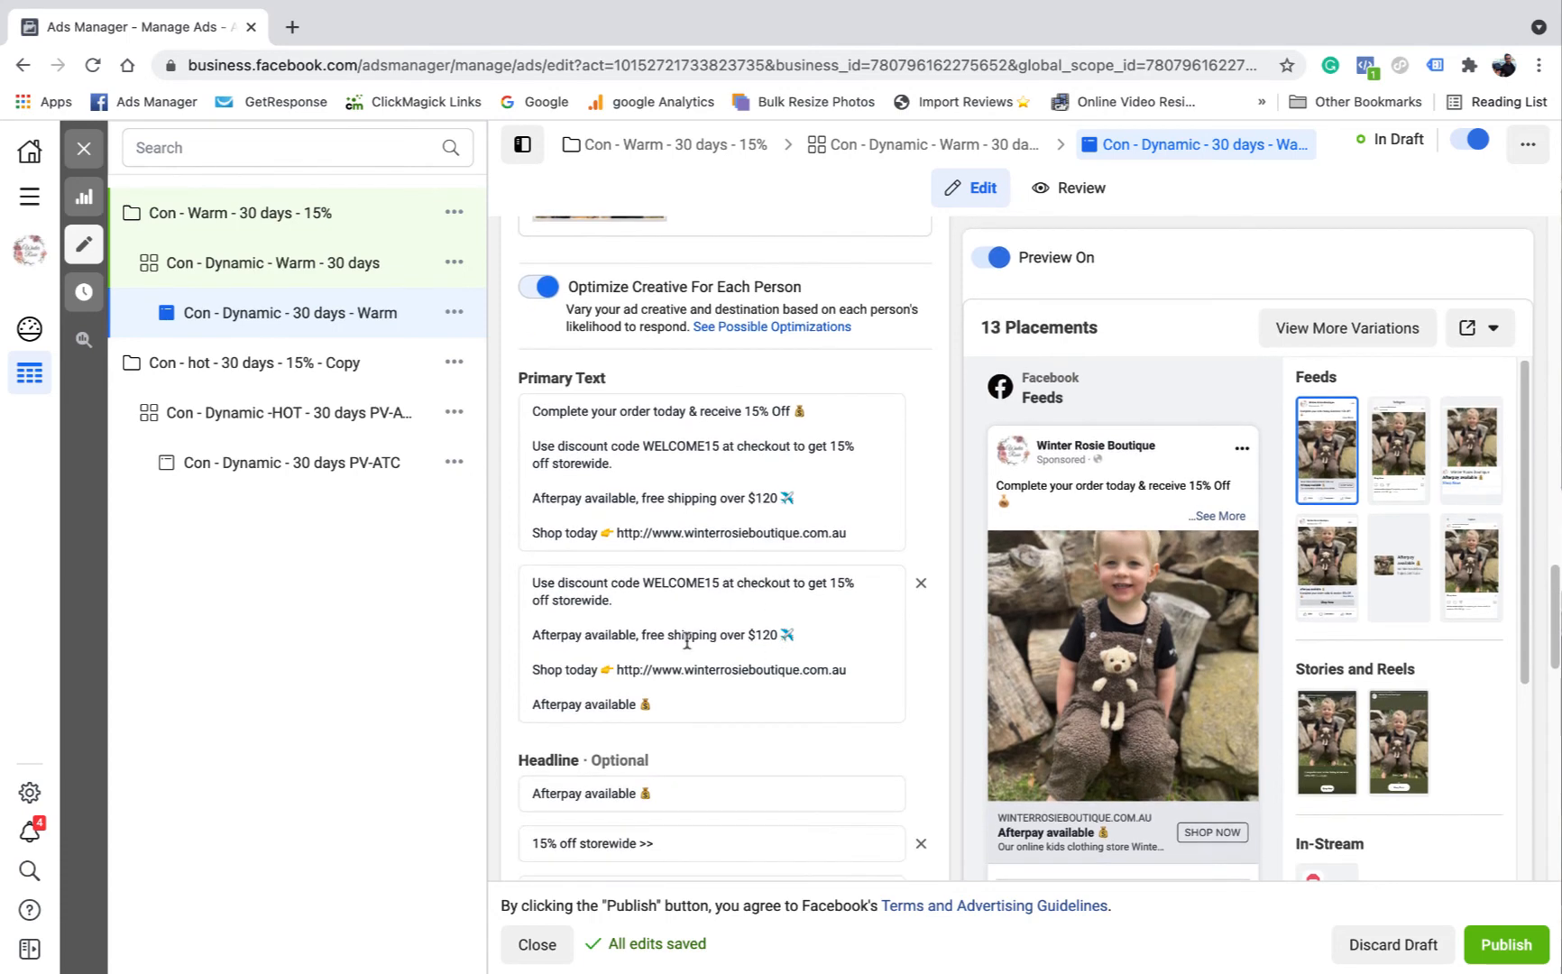
{"action": "scroll", "coordinate": [794, 532], "scroll_direction": "down", "scroll_amount": 5}
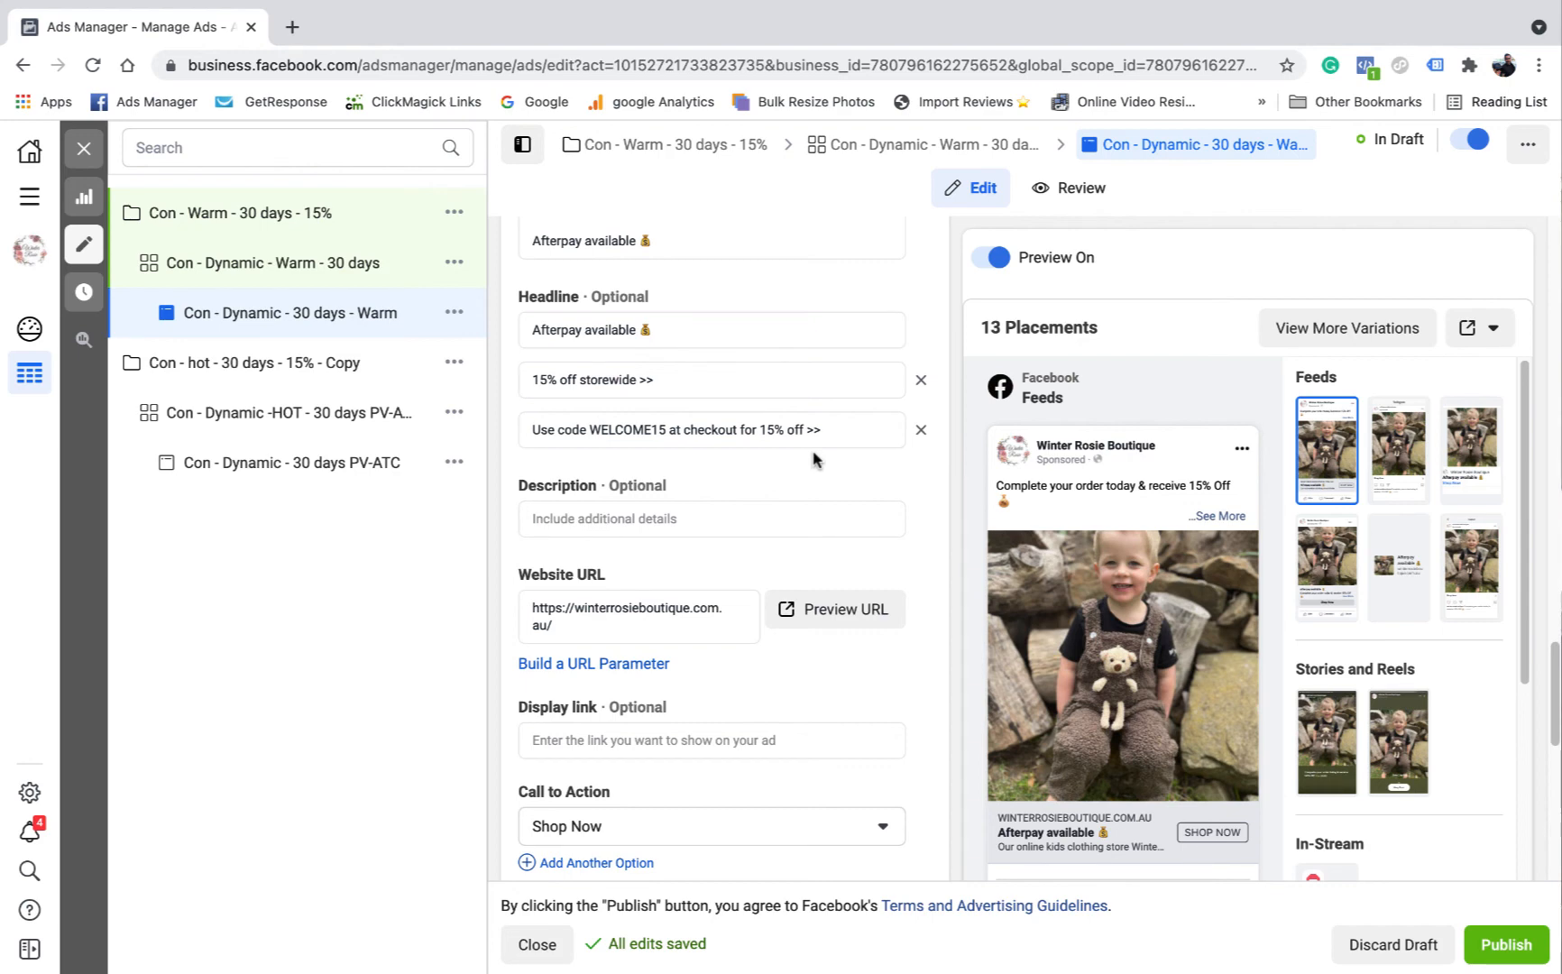
{"action": "scroll", "coordinate": [626, 434], "scroll_direction": "down", "scroll_amount": 1}
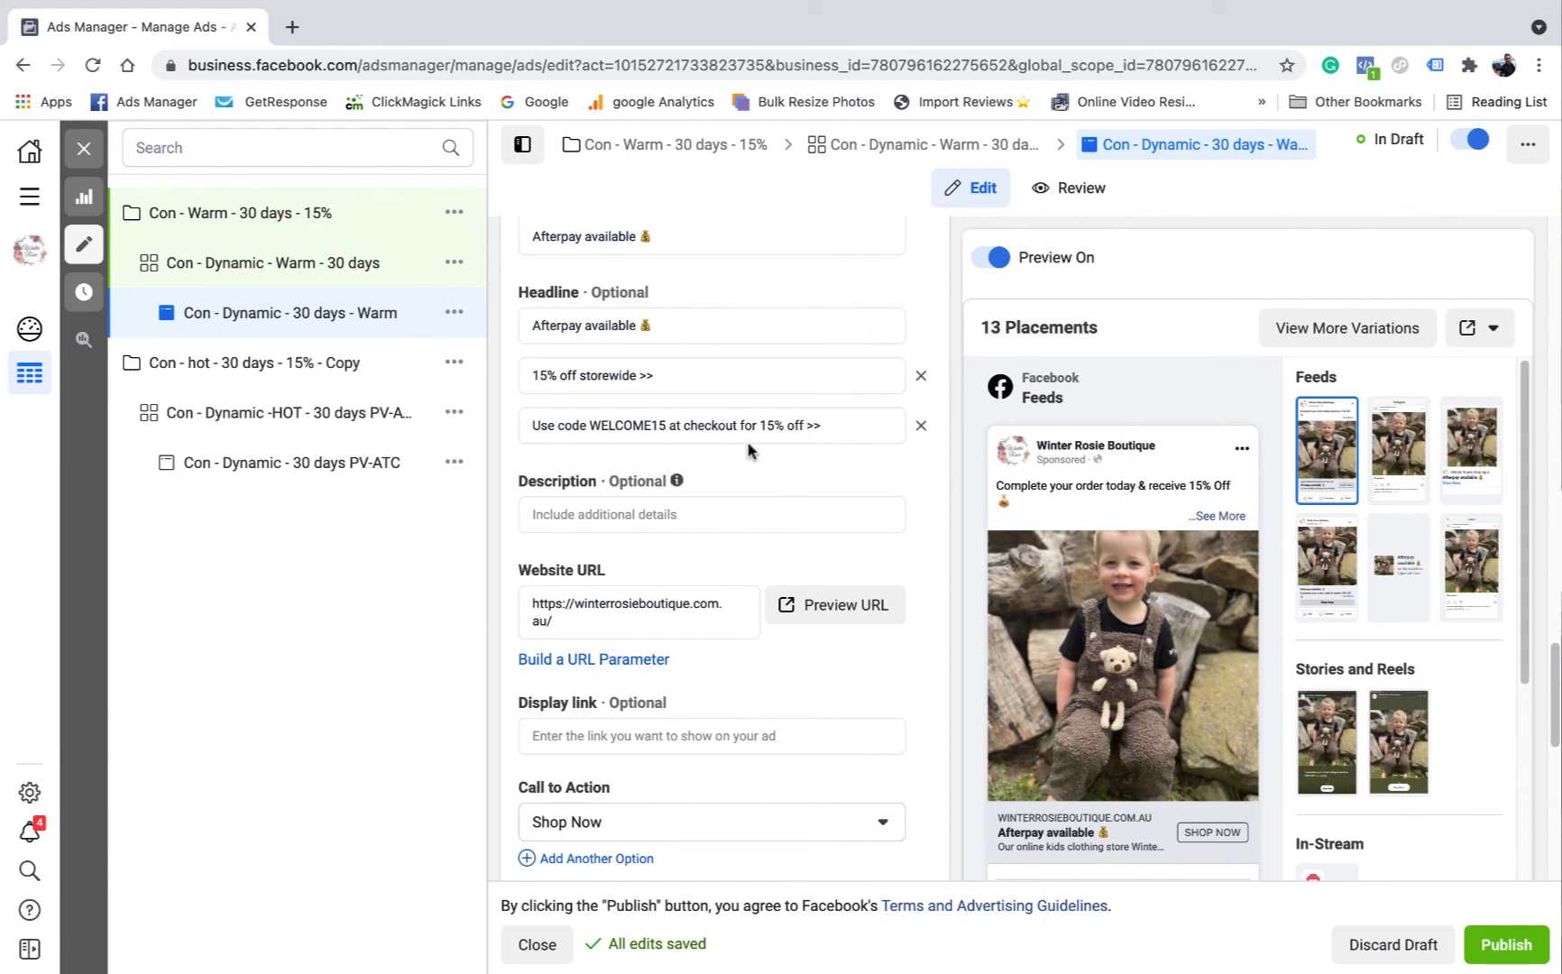
{"action": "scroll", "coordinate": [764, 415], "scroll_direction": "down", "scroll_amount": 3}
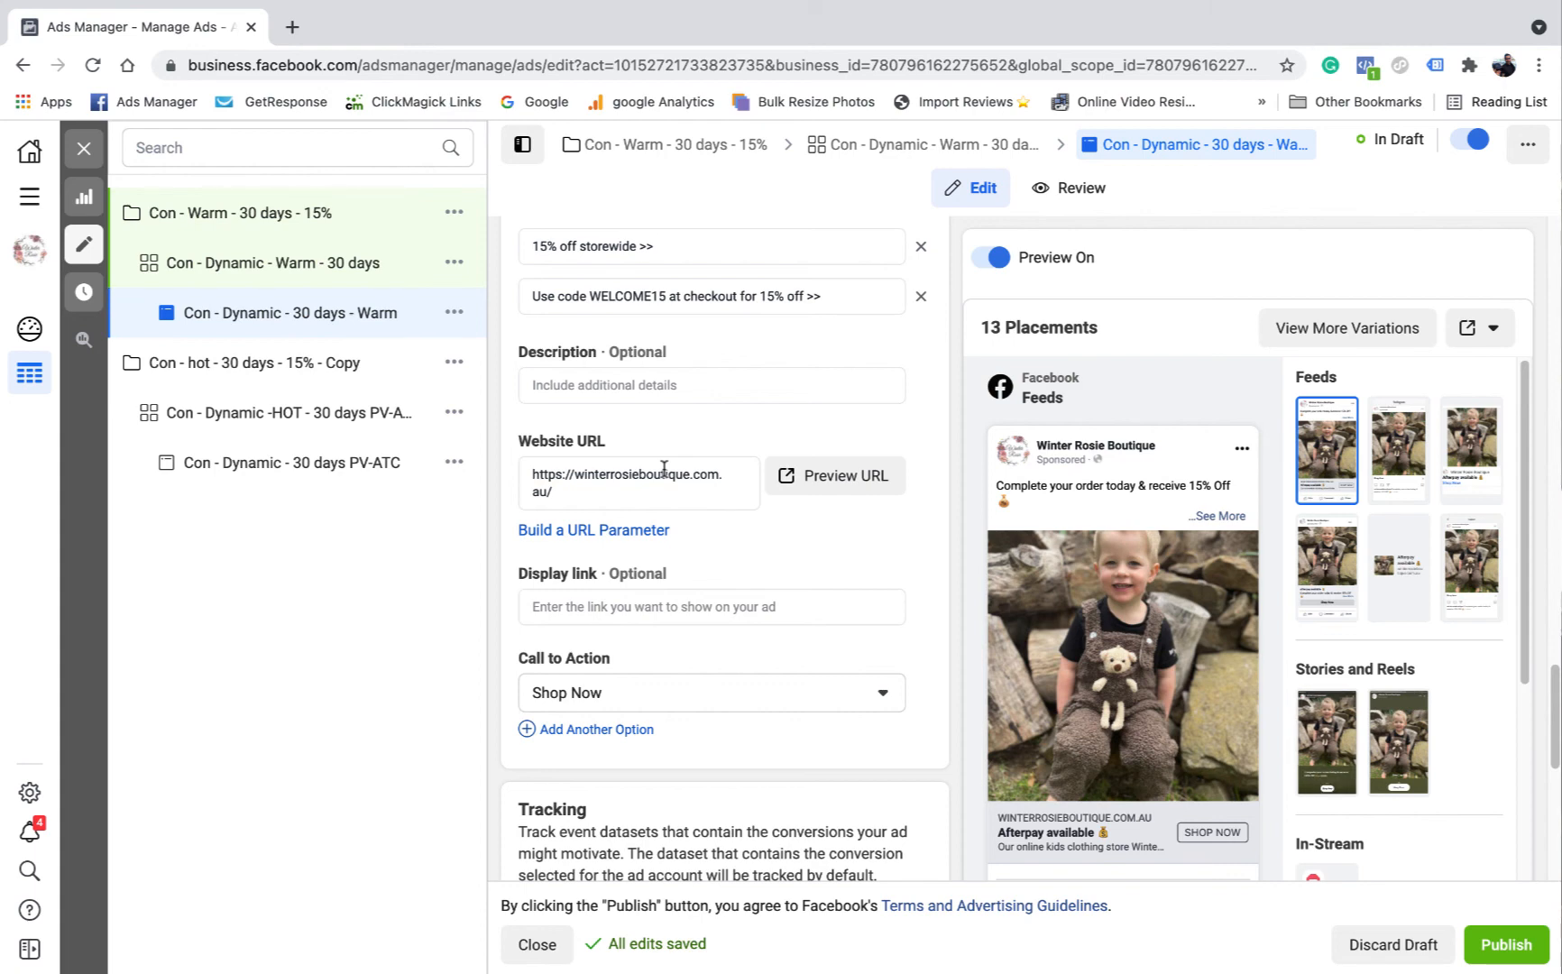
{"action": "scroll", "coordinate": [719, 481], "scroll_direction": "up", "scroll_amount": 5}
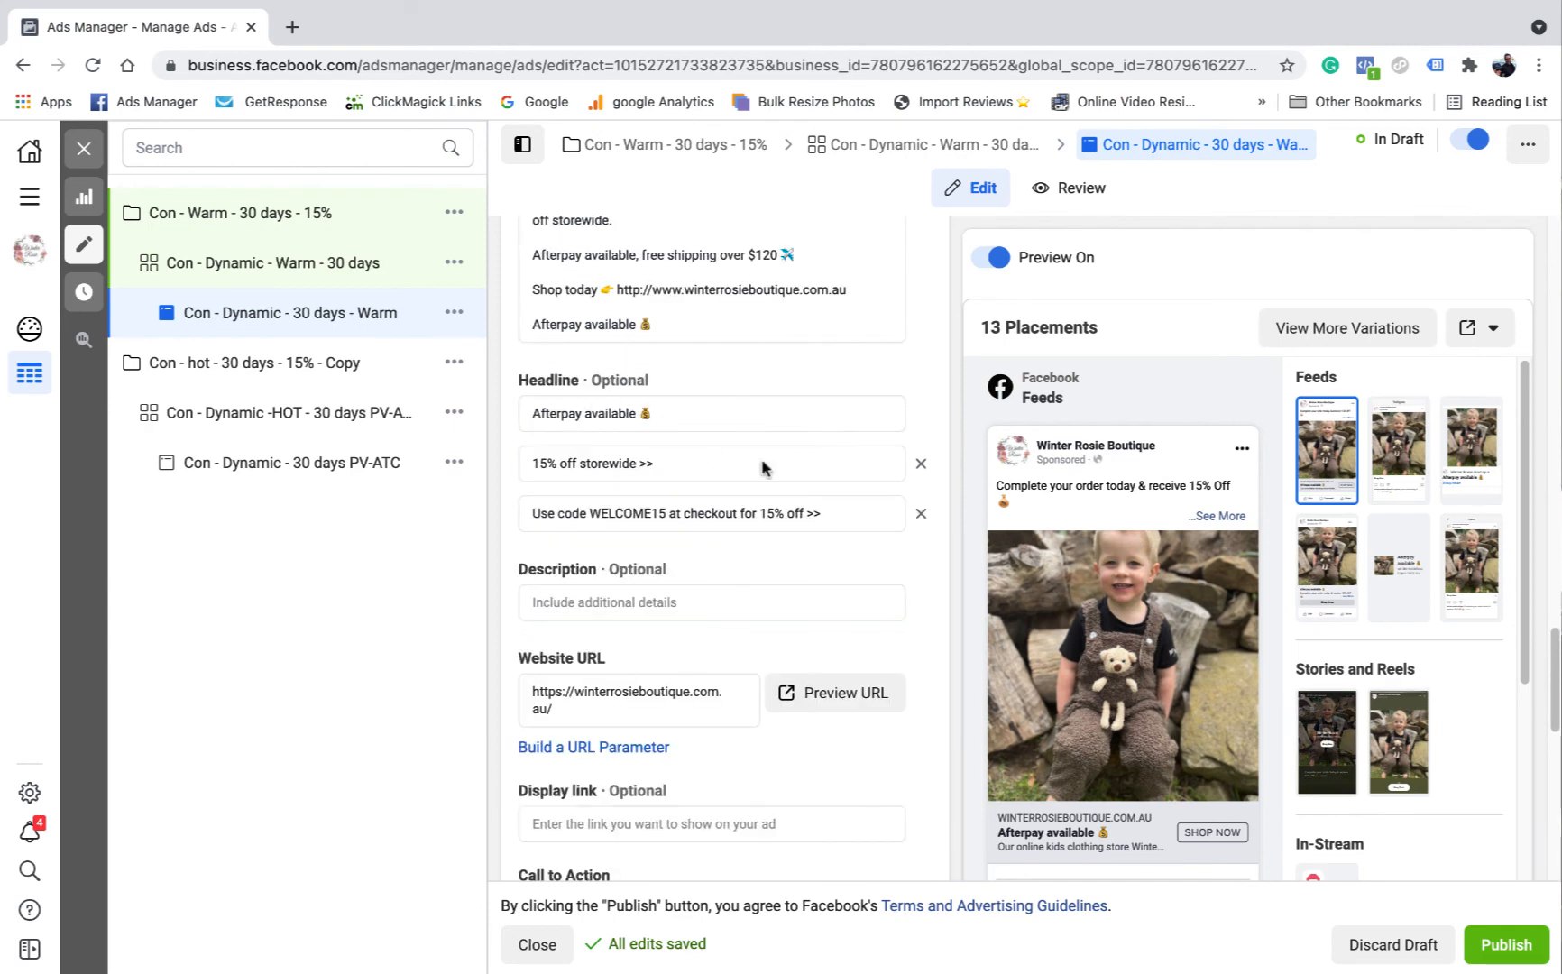
{"action": "scroll", "coordinate": [774, 487], "scroll_direction": "up", "scroll_amount": 3}
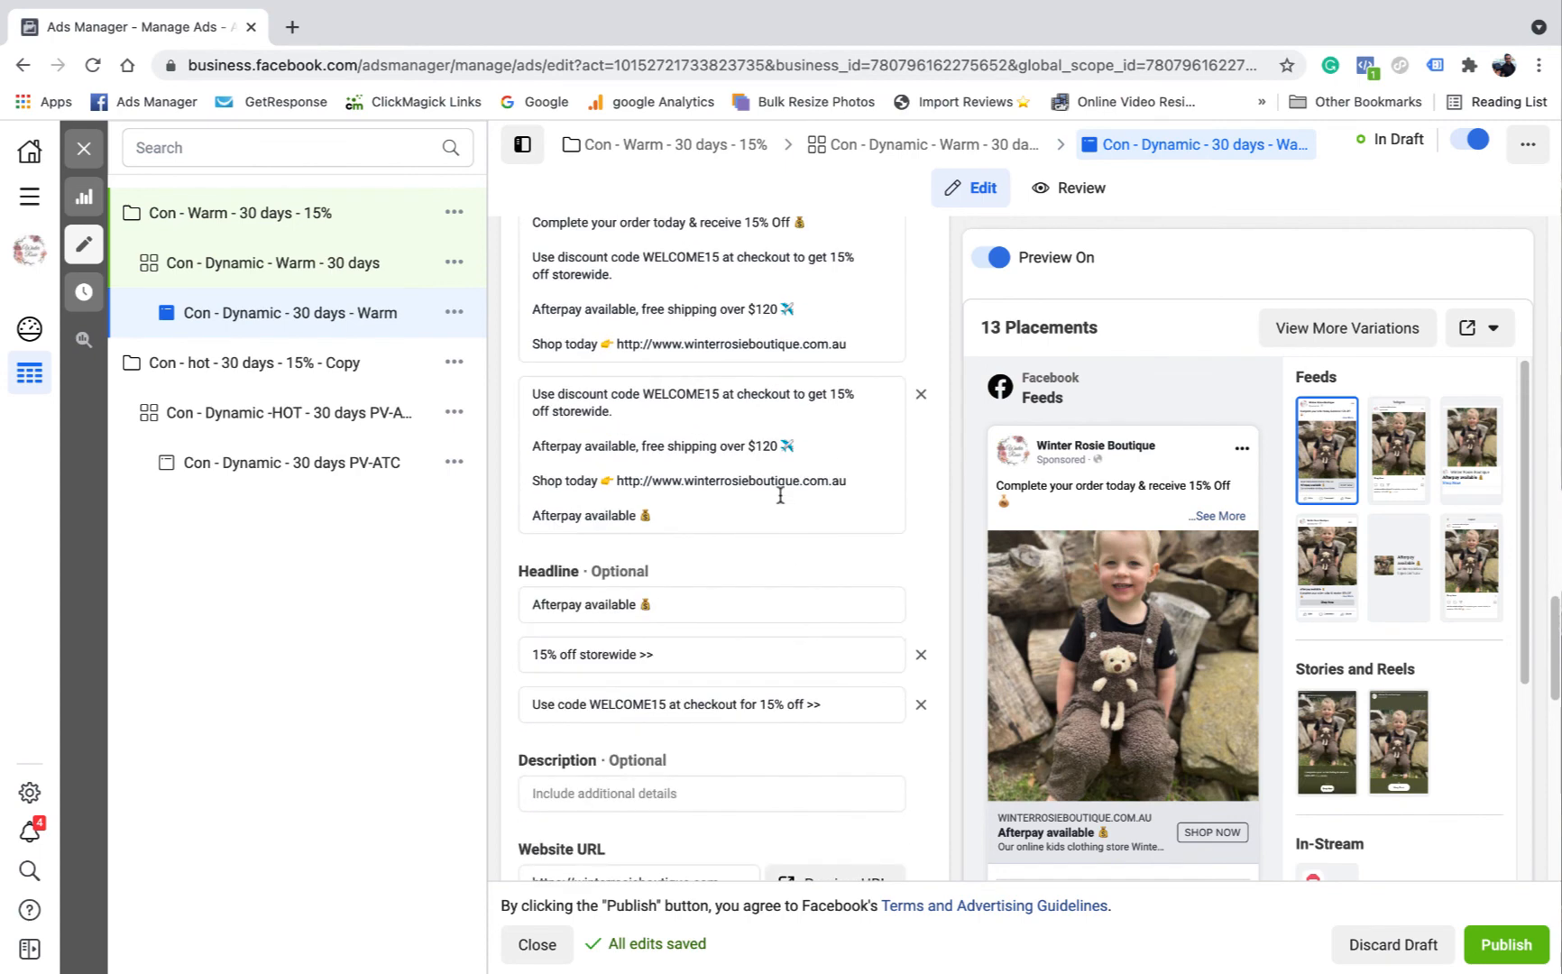
Step: Inspect the ad's tracking settings and expand its URL parameters to read the full UTM string
{"action": "scroll", "coordinate": [780, 495], "scroll_direction": "down", "scroll_amount": 8}
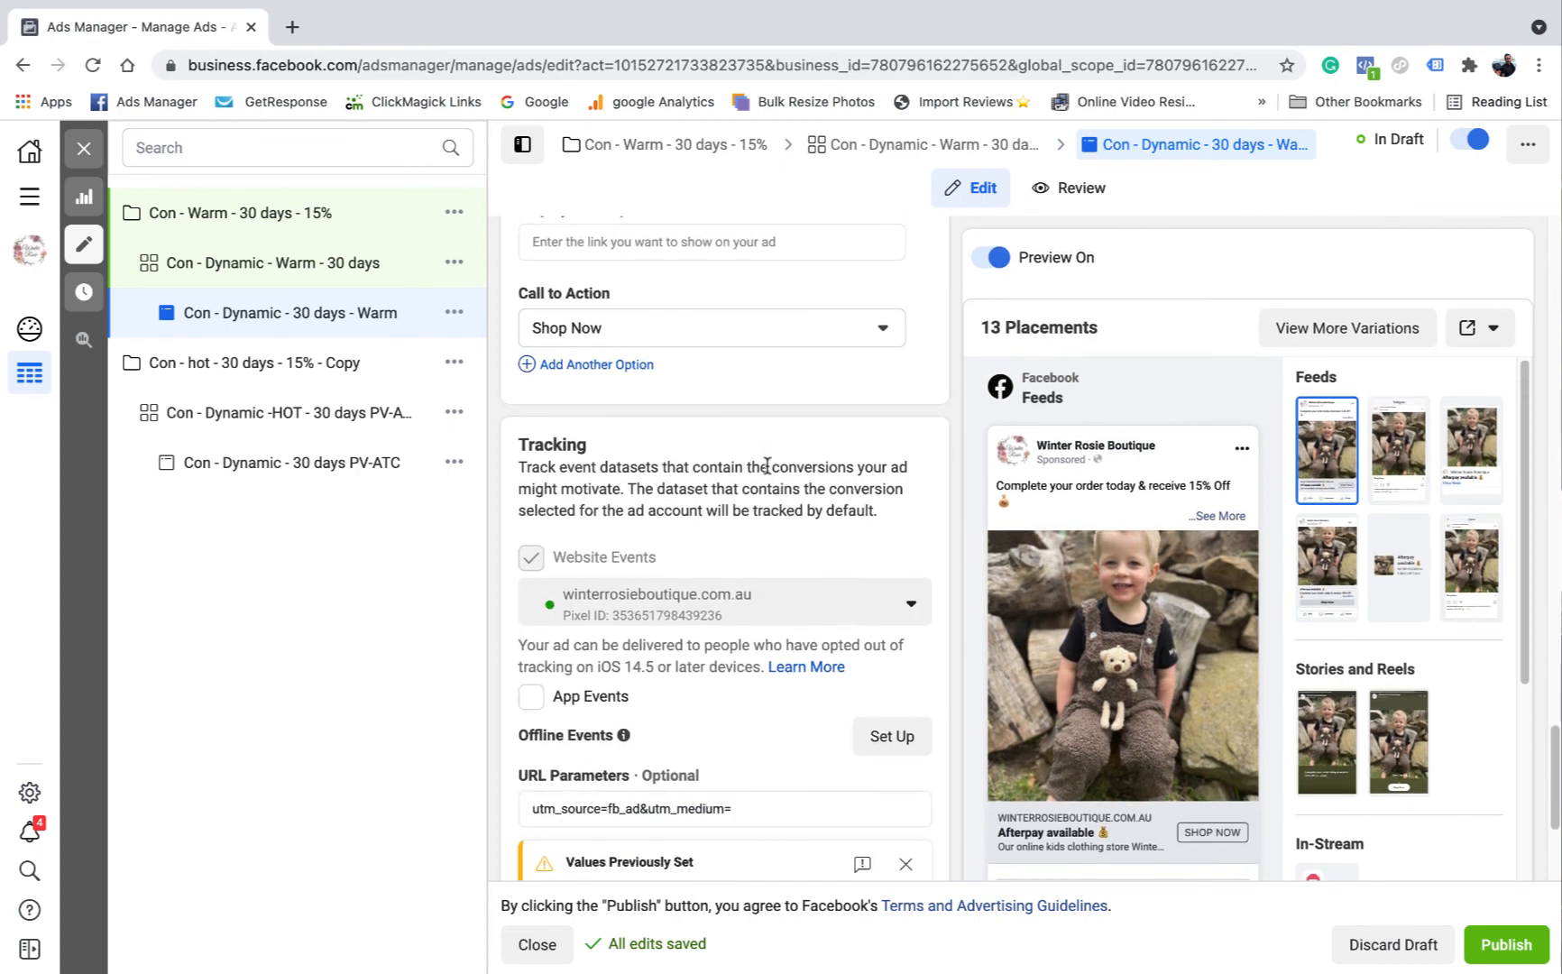
{"action": "scroll", "coordinate": [685, 516], "scroll_direction": "down", "scroll_amount": 4}
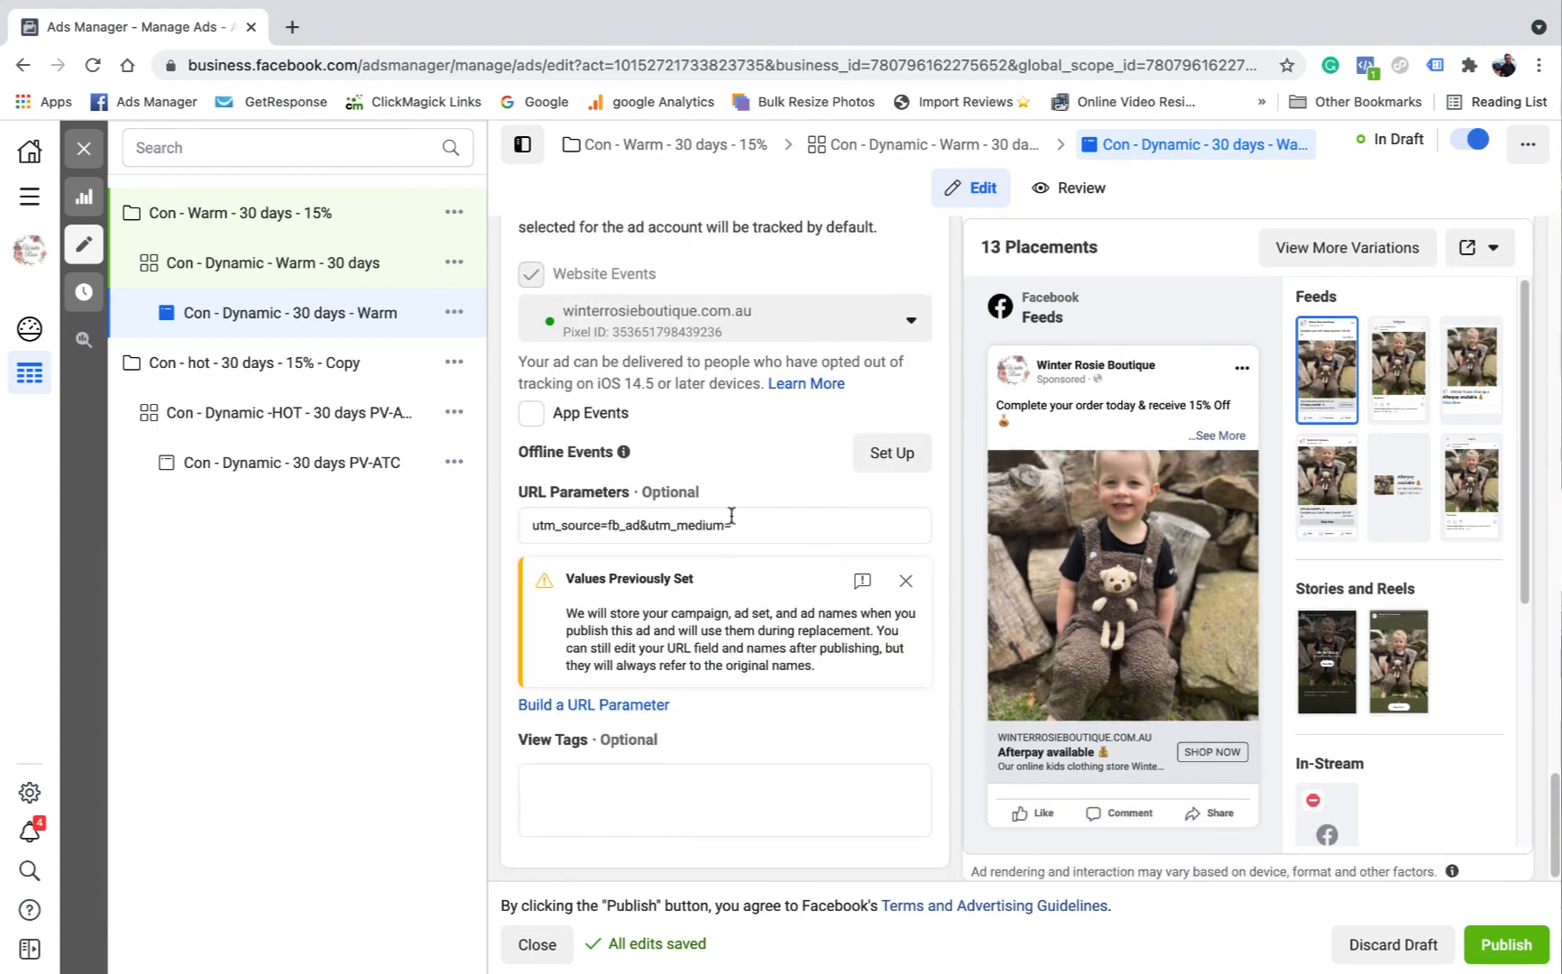
{"action": "left_click", "coordinate": [759, 531]}
{"action": "scroll", "coordinate": [729, 505], "scroll_direction": "down", "scroll_amount": 1}
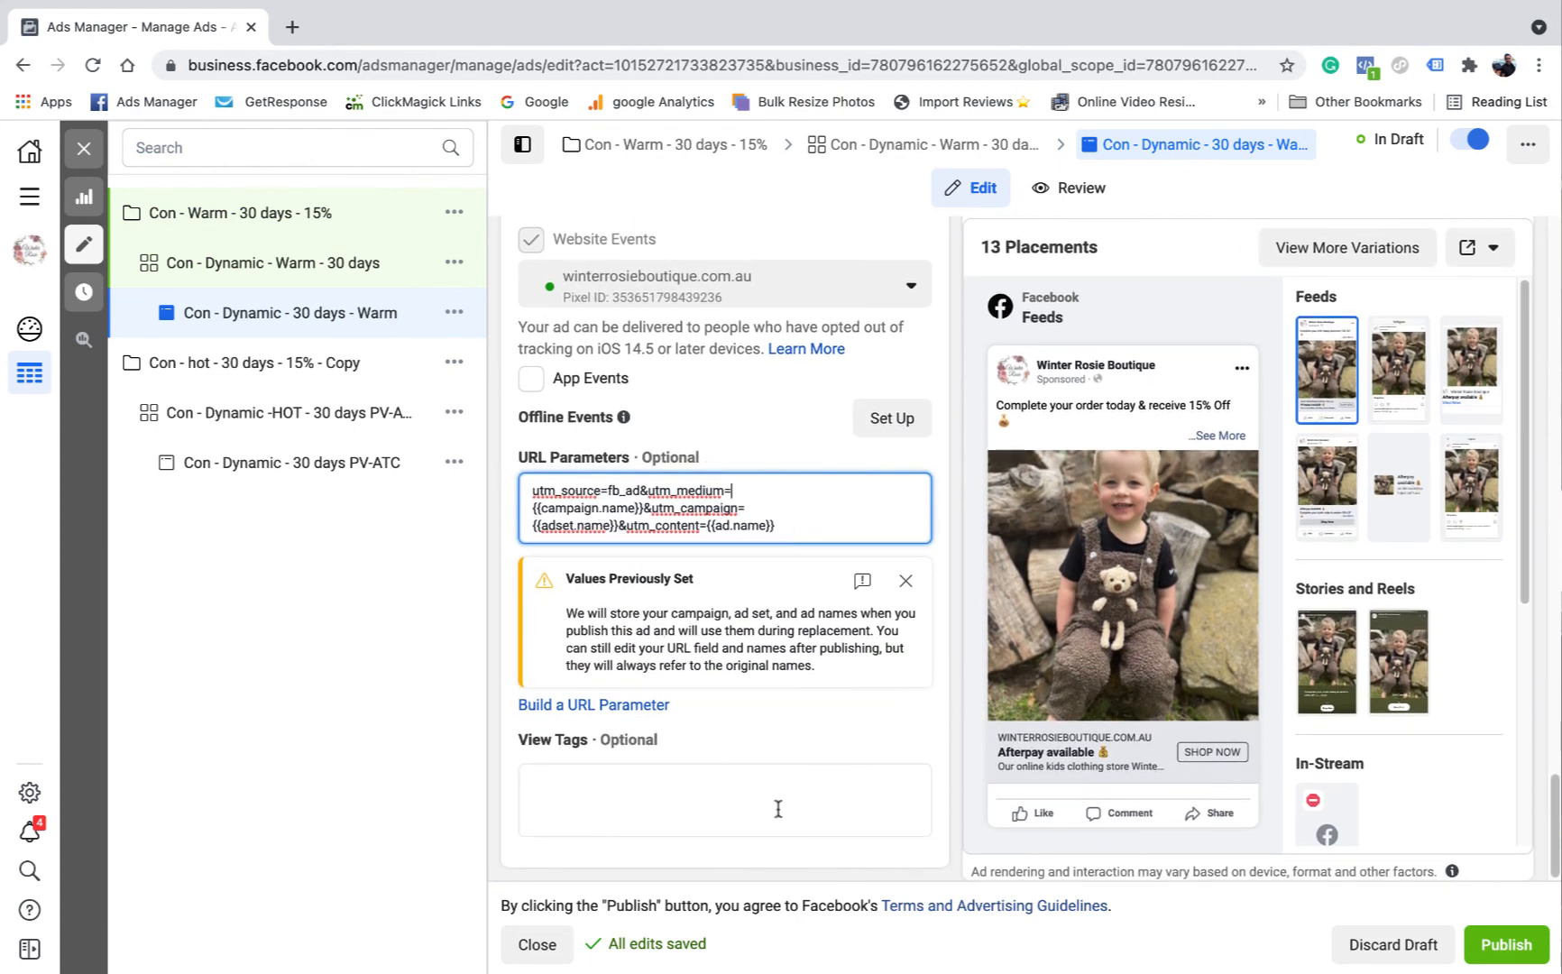
Step: Publish the warm campaign with its ad set and ad, and dismiss the publishing notification
{"action": "scroll", "coordinate": [817, 590], "scroll_direction": "up", "scroll_amount": 8}
{"action": "scroll", "coordinate": [821, 534], "scroll_direction": "up", "scroll_amount": 5}
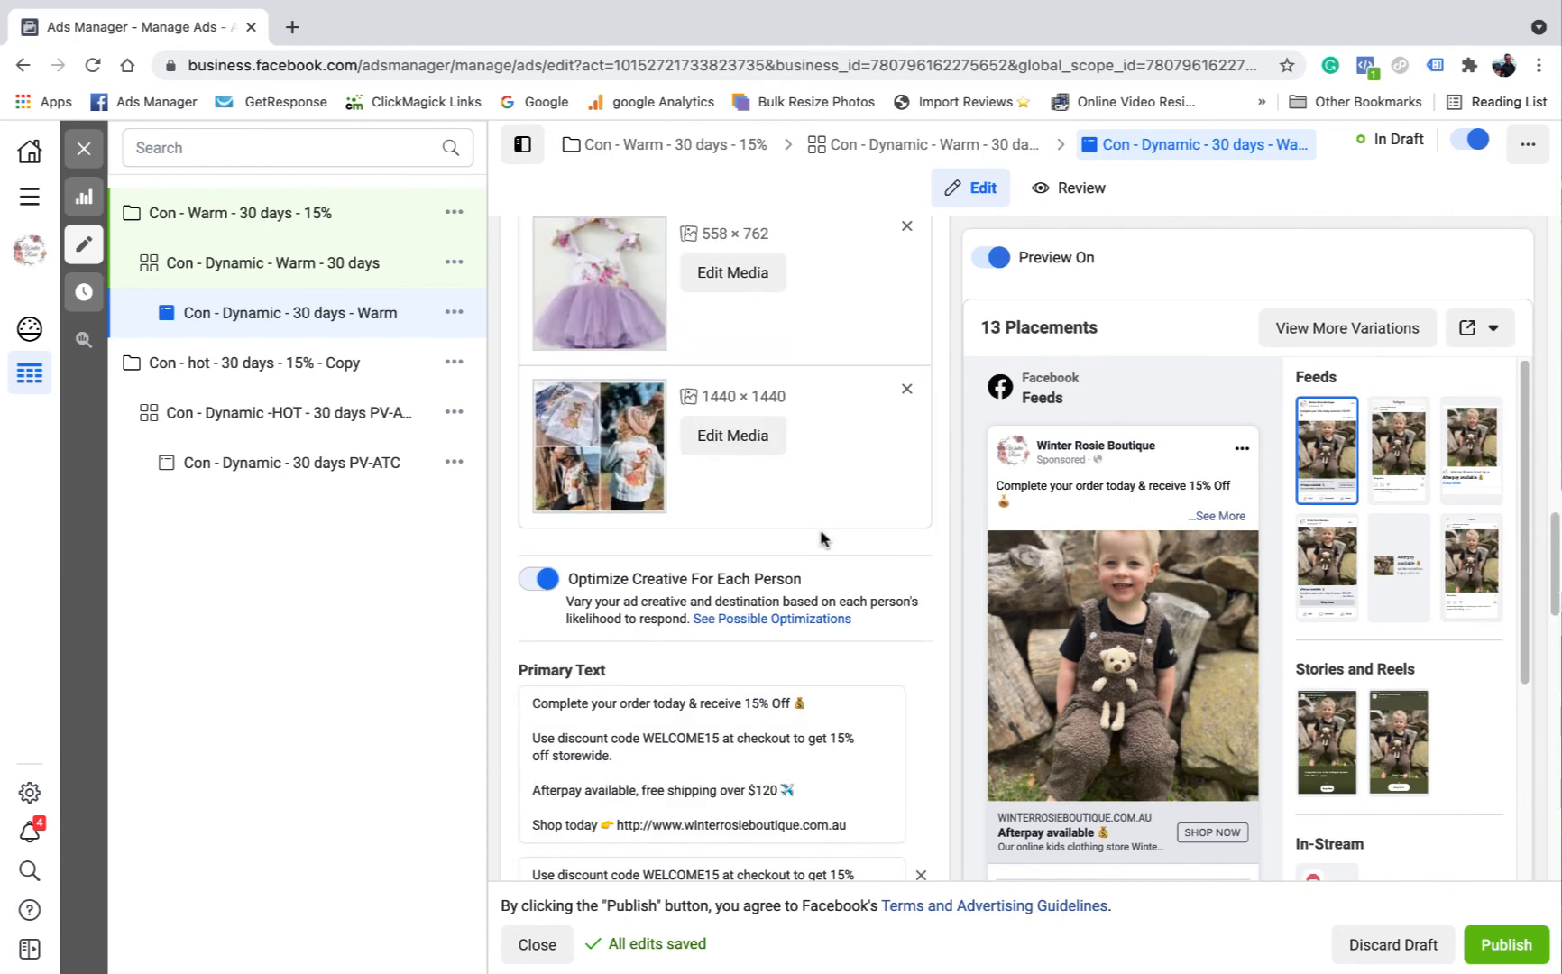
{"action": "scroll", "coordinate": [816, 530], "scroll_direction": "up", "scroll_amount": 7}
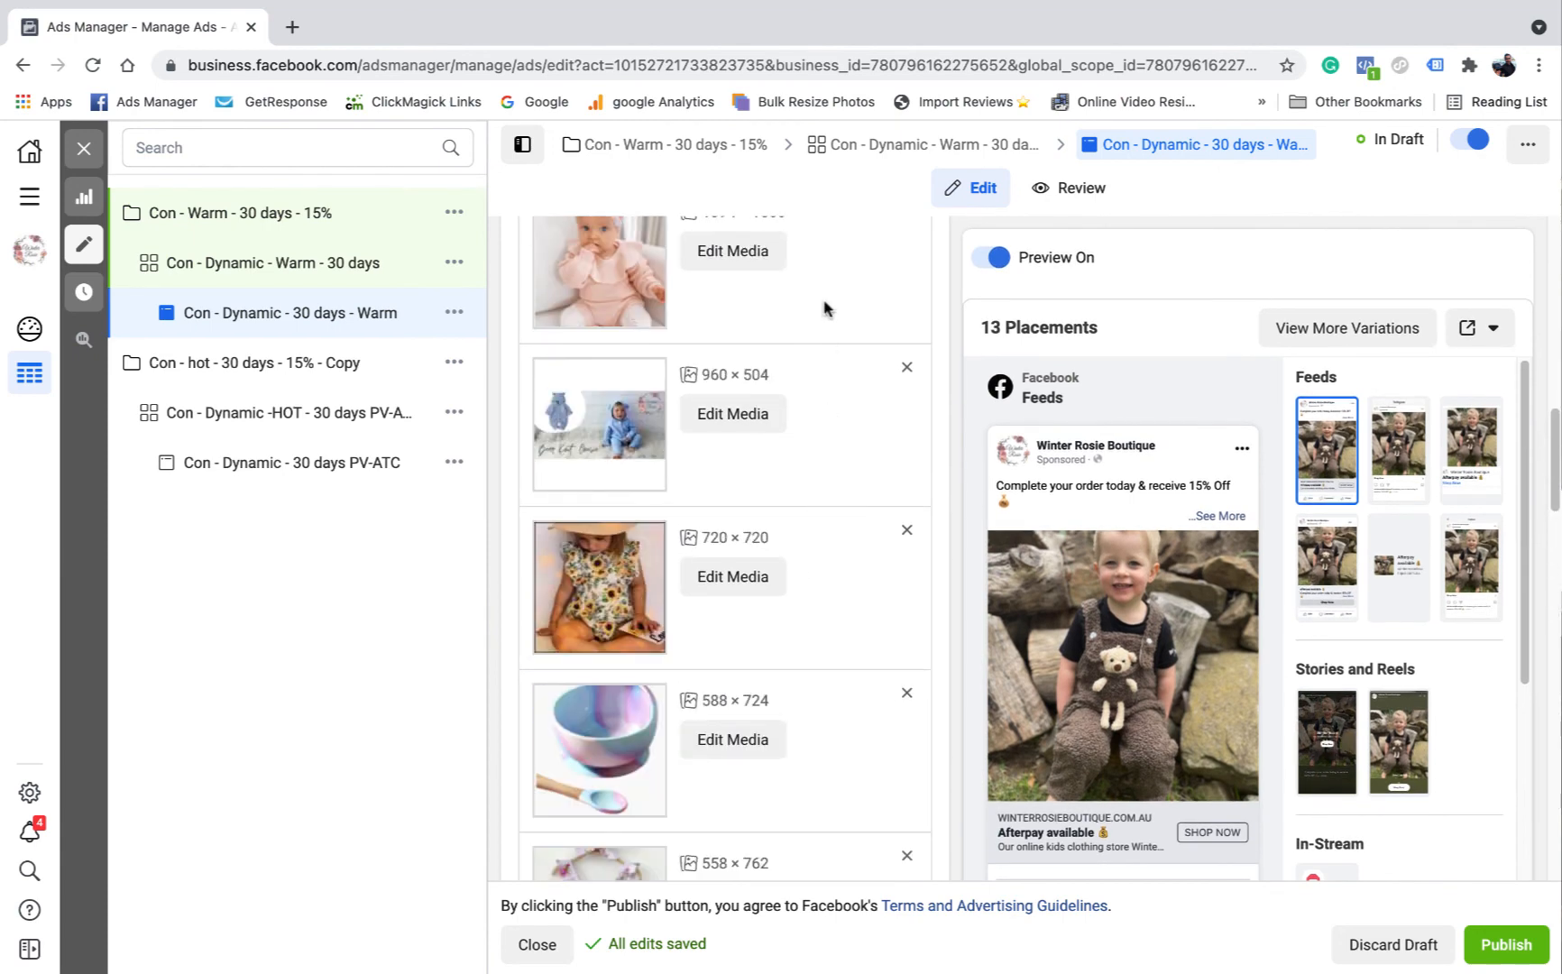
{"action": "left_click", "coordinate": [1515, 948]}
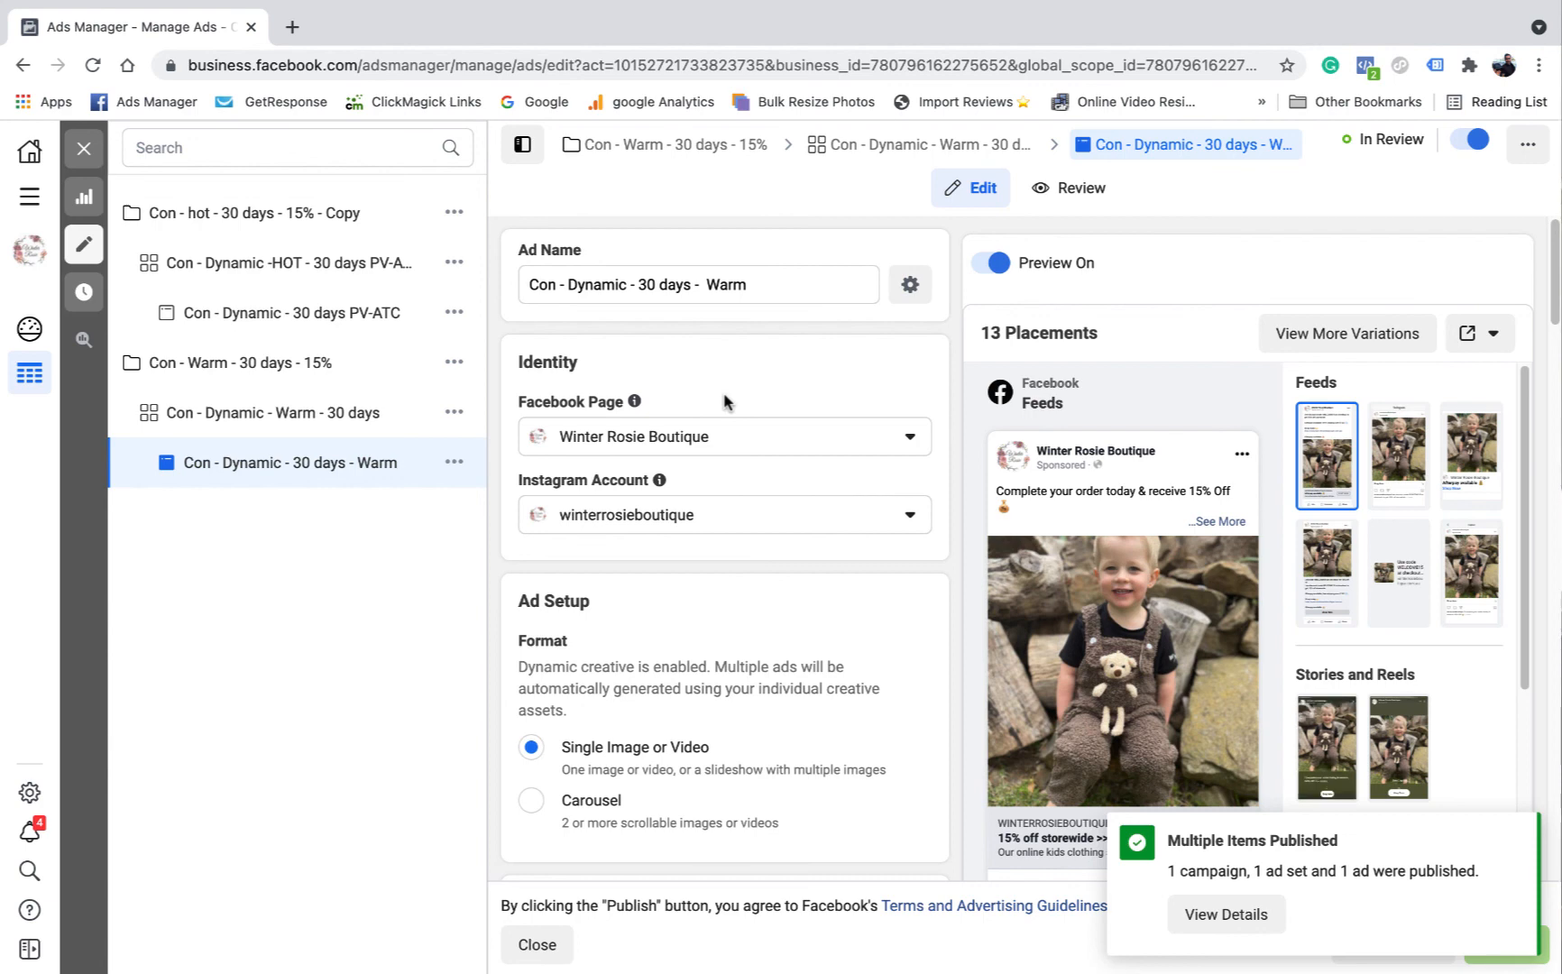
{"action": "left_click", "coordinate": [1504, 840]}
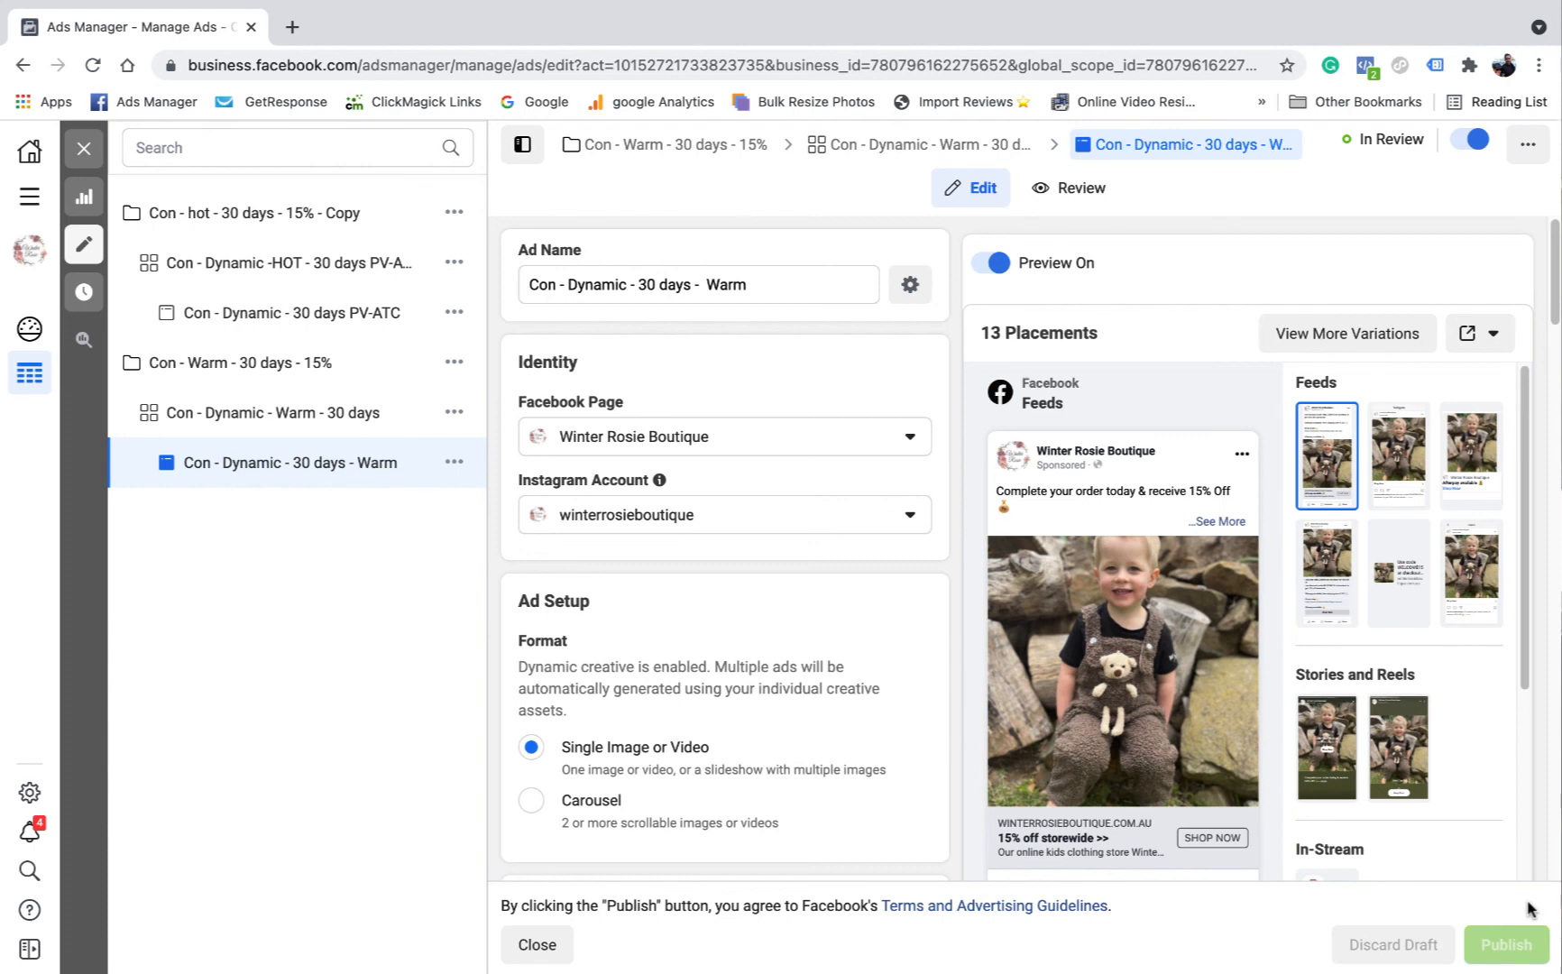